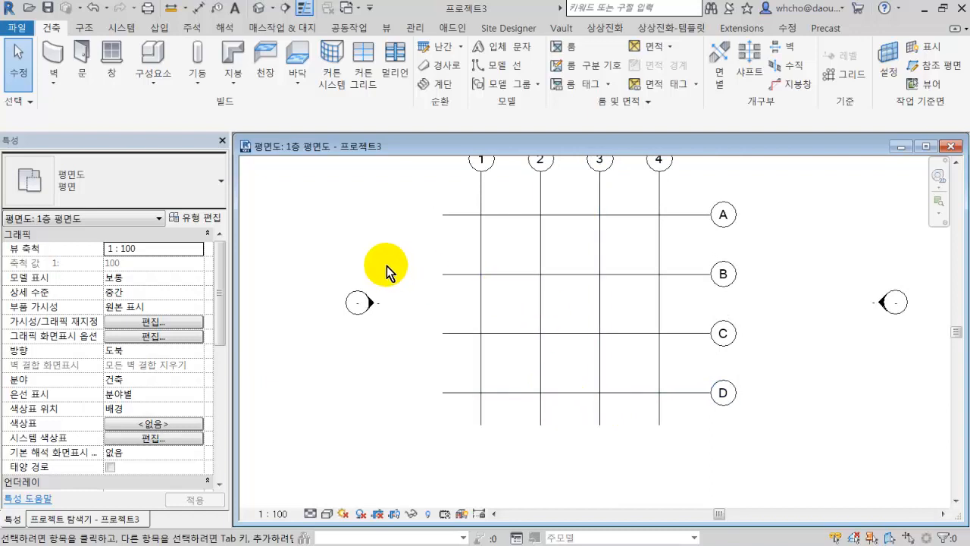
Place a vertical UC-범용 기둥-기둥 305x305x97UC structural column at the intersection of grids 1 and A, with depth unconnected at 2500.
middle_drag(364, 260, 408, 287)
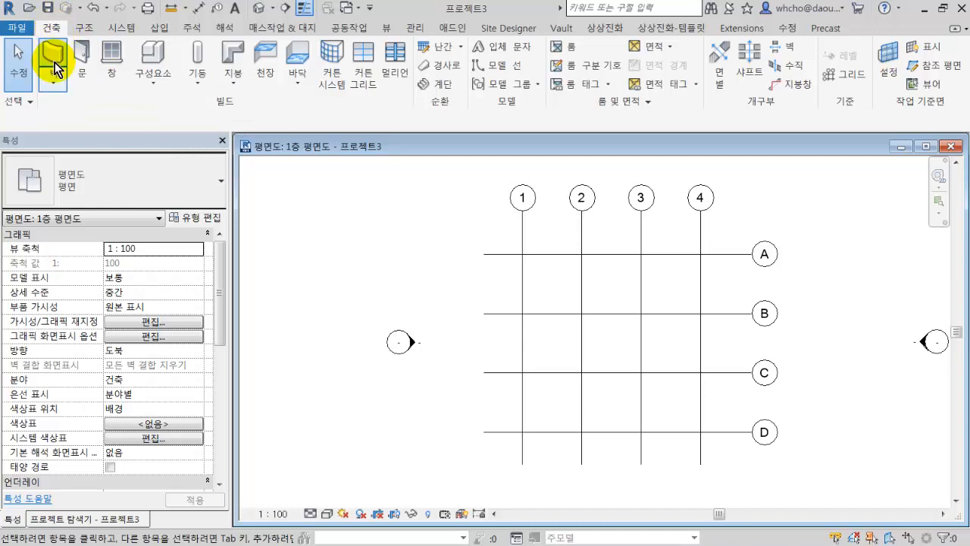
click(204, 57)
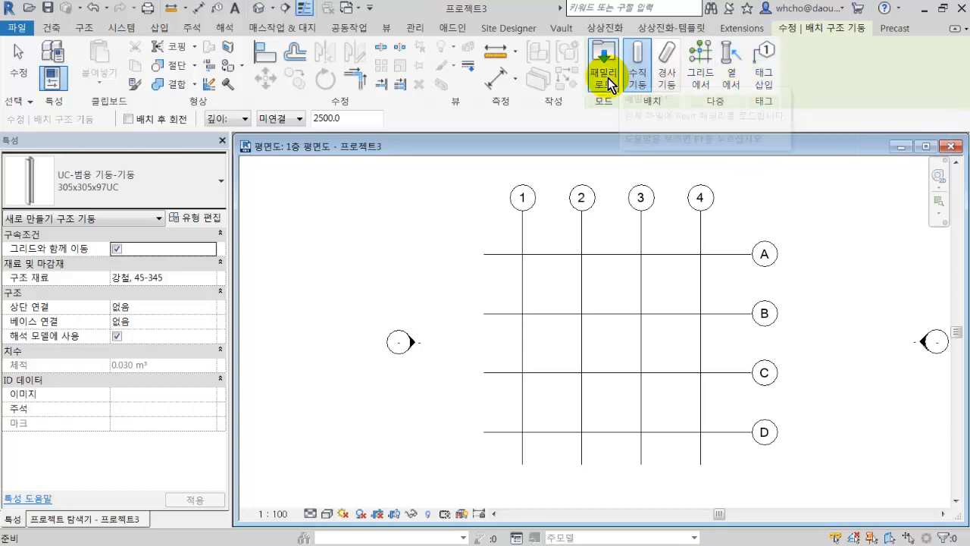
click(663, 64)
click(648, 63)
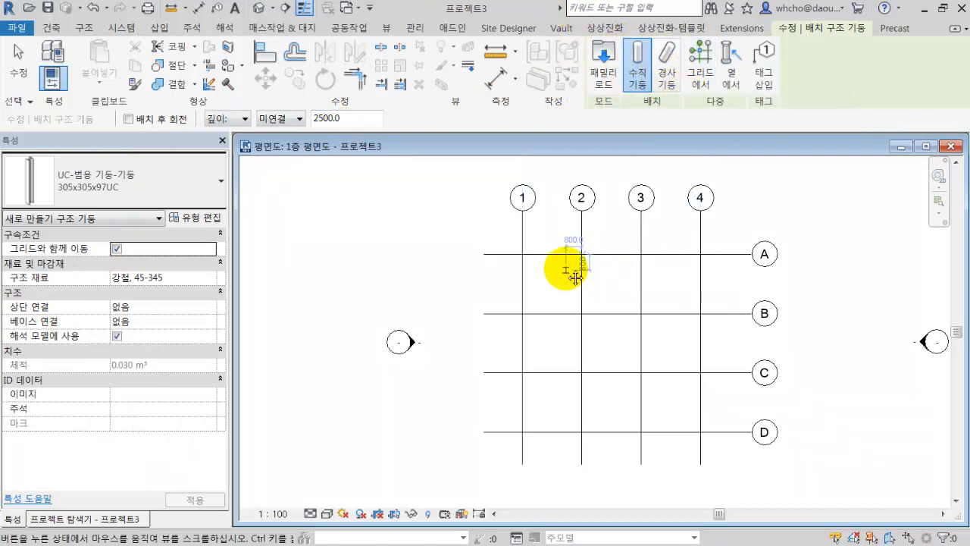
scroll(562, 251, up, 3)
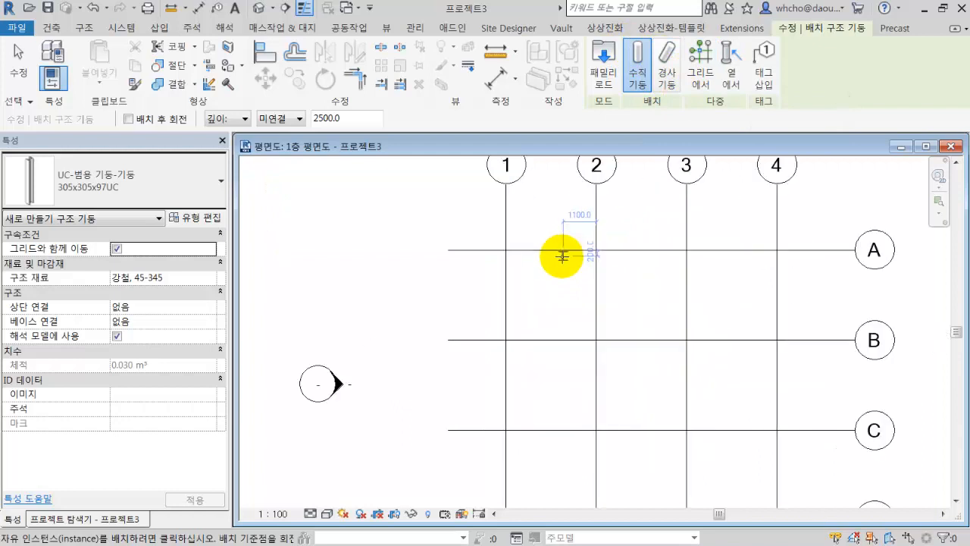
middle_drag(623, 234, 561, 252)
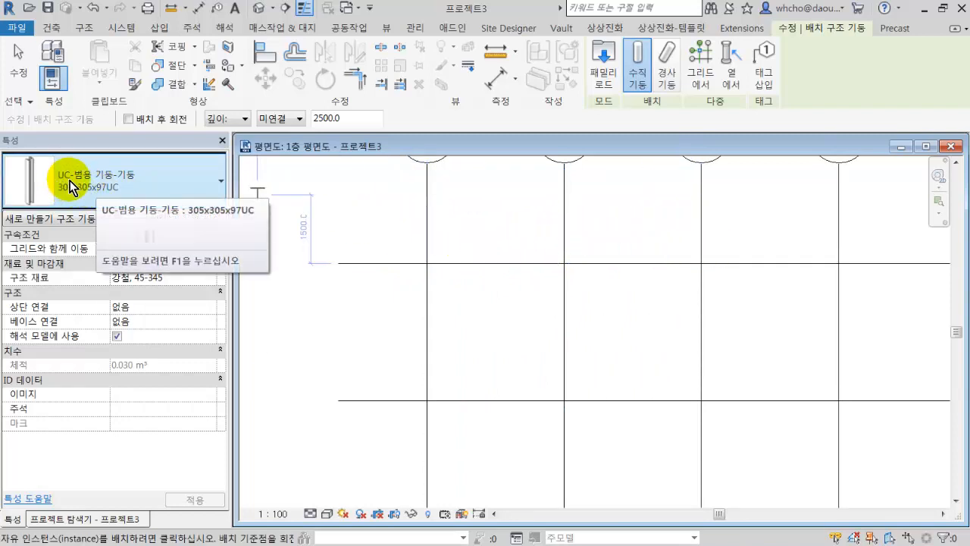
click(159, 184)
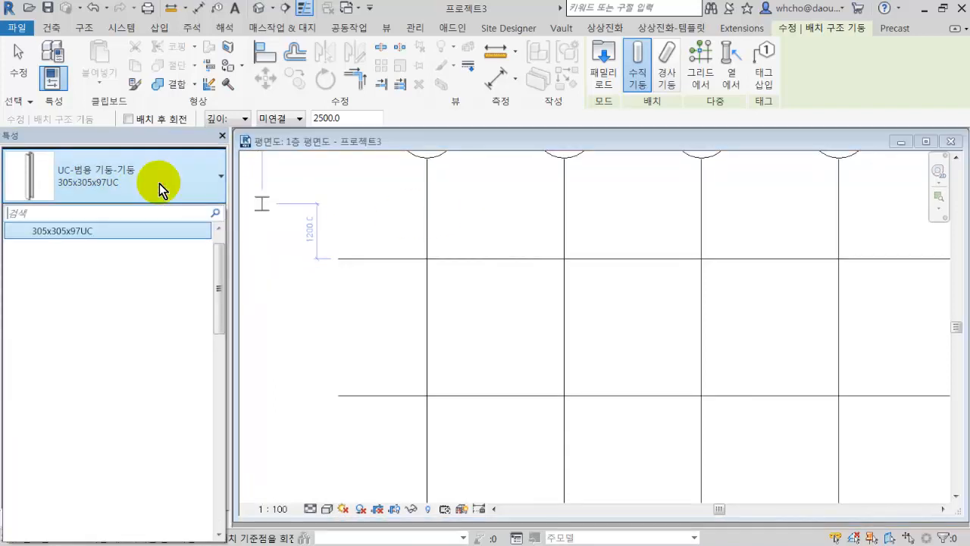
mouse_move(114, 232)
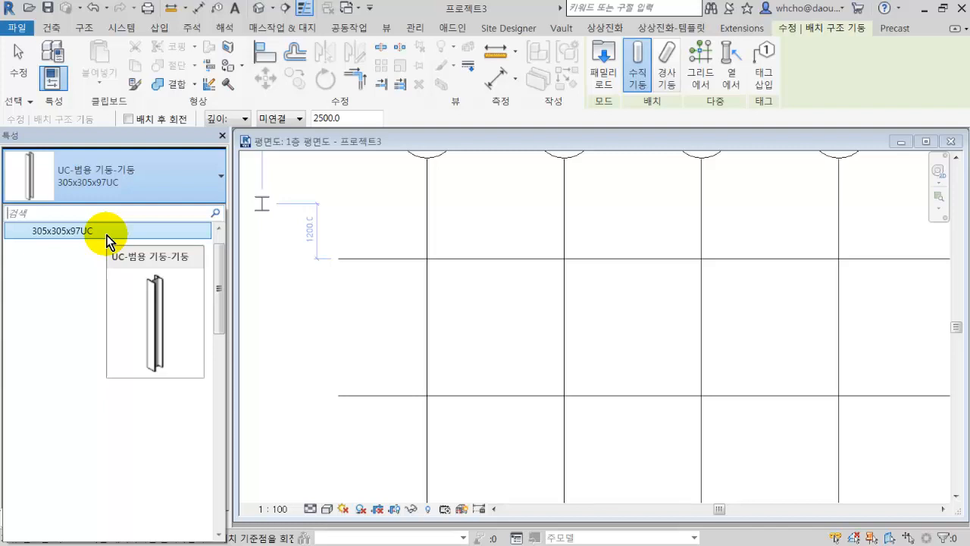
click(107, 232)
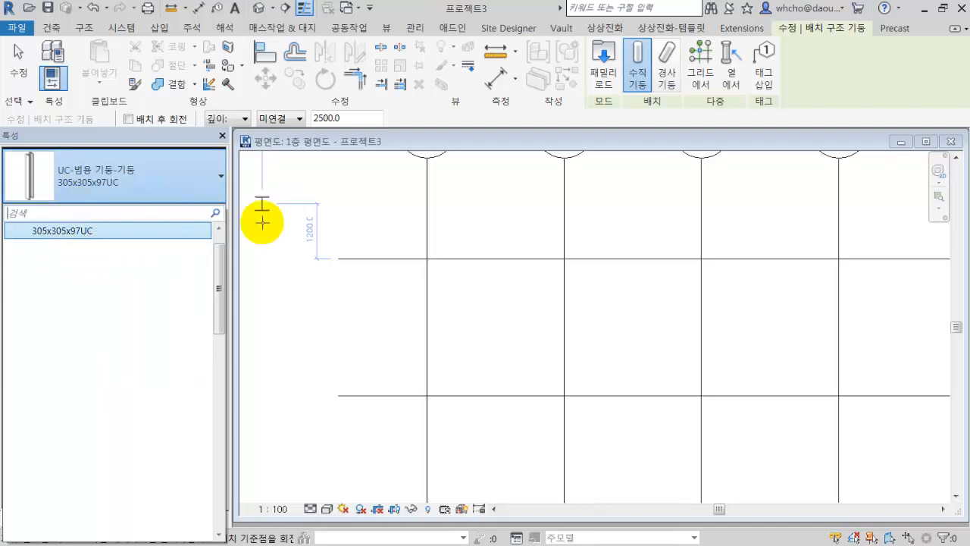
click(427, 261)
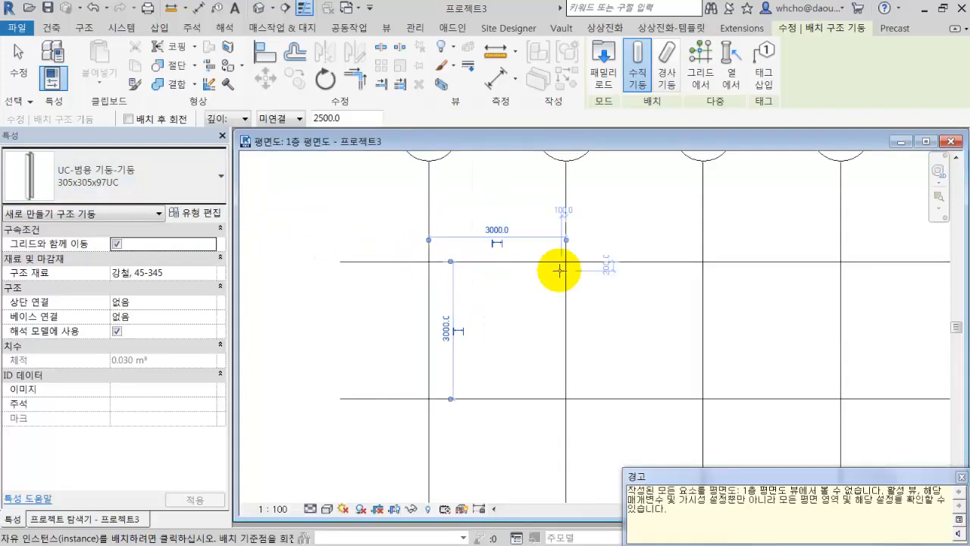
drag(708, 476, 597, 244)
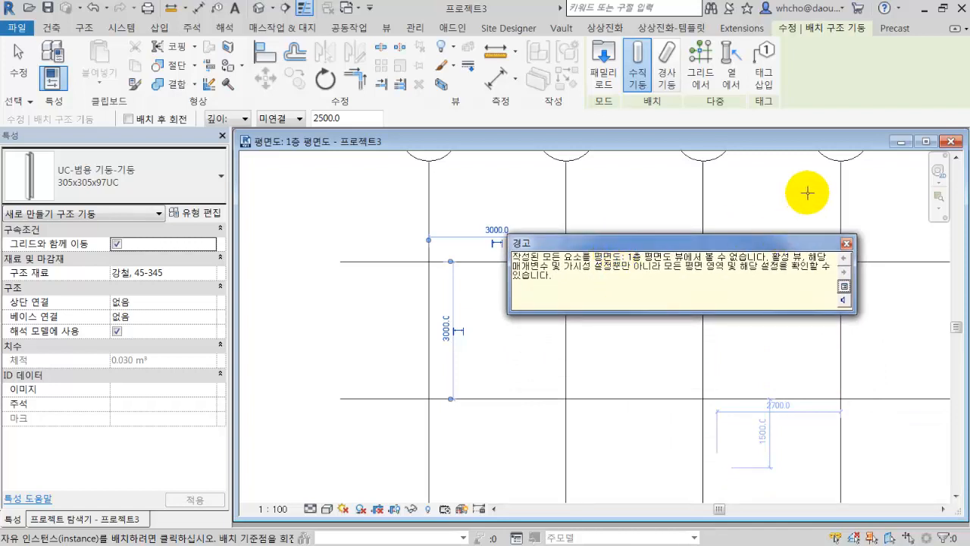
click(847, 243)
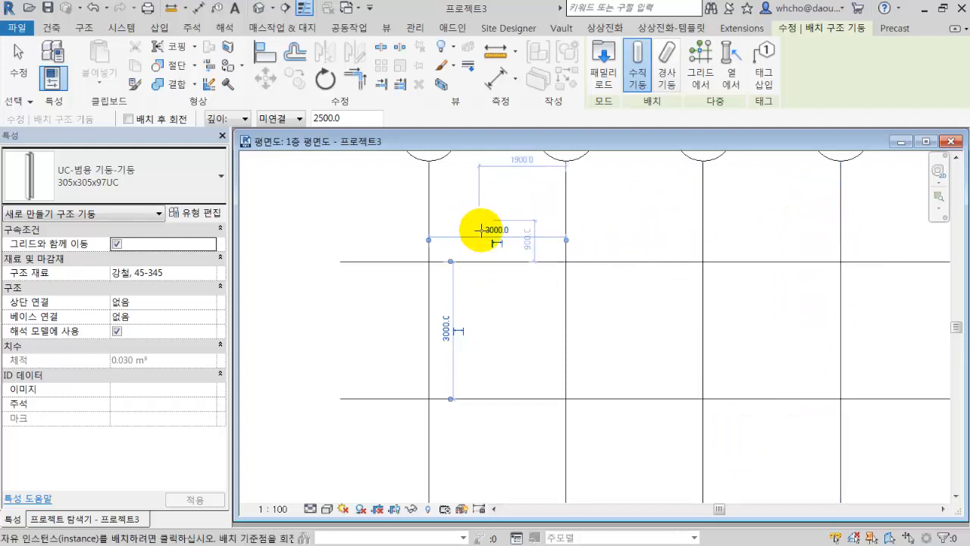
click(146, 186)
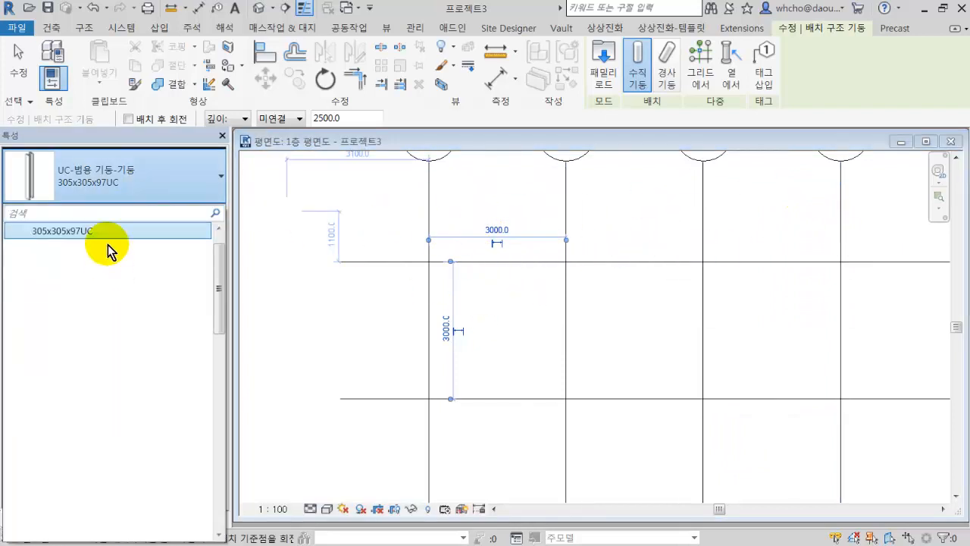
click(150, 190)
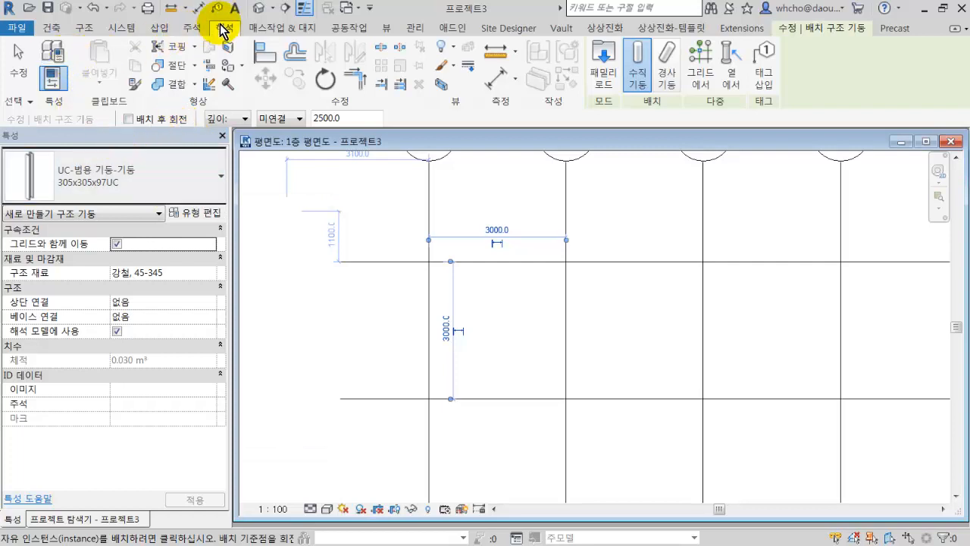
Open the default 3D view, select the placed column, and tile the 3D view beside the floor plan, fitting both views.
click(258, 9)
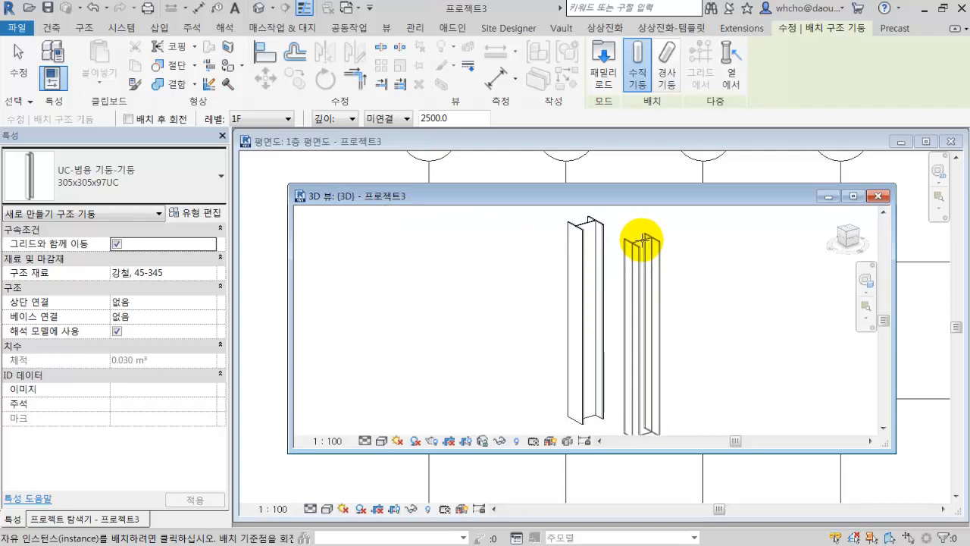
key(Escape)
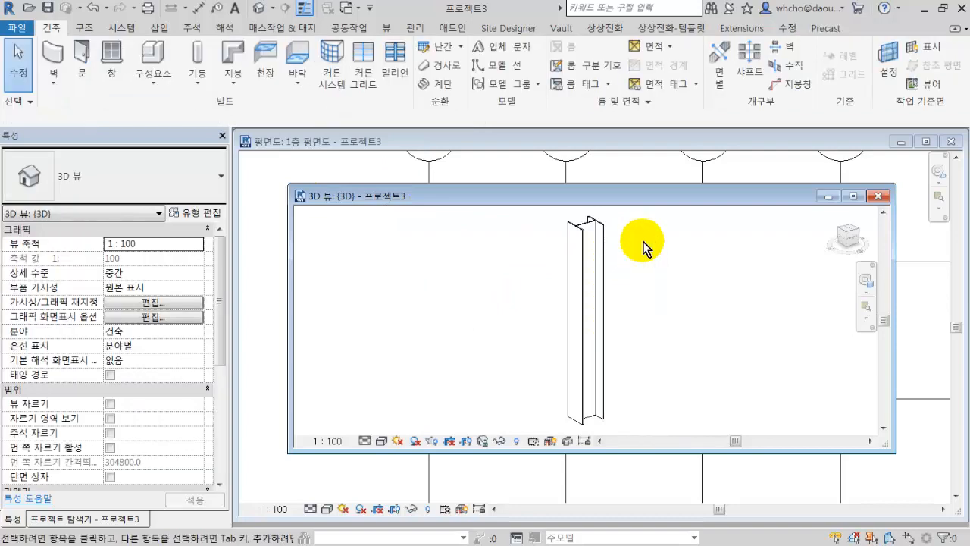
click(603, 239)
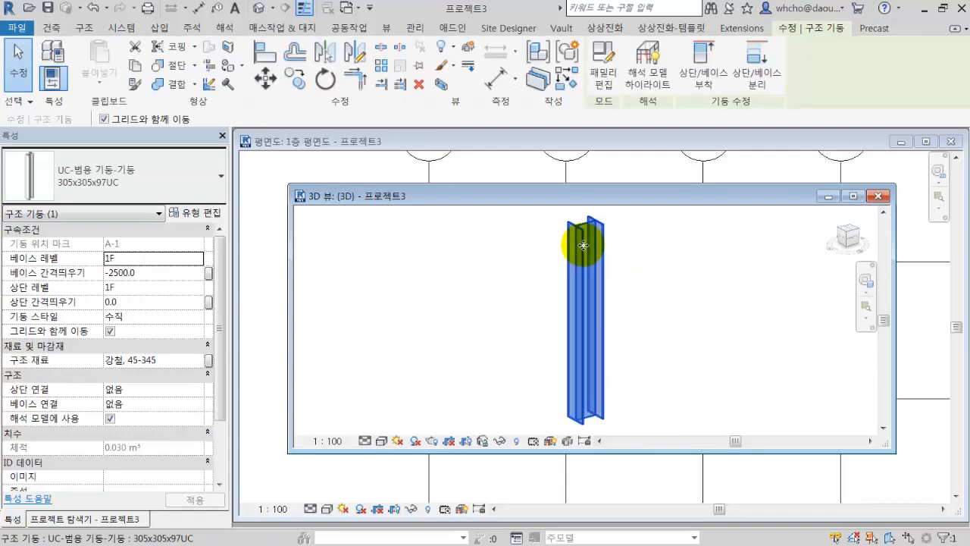
key(w)
key(t)
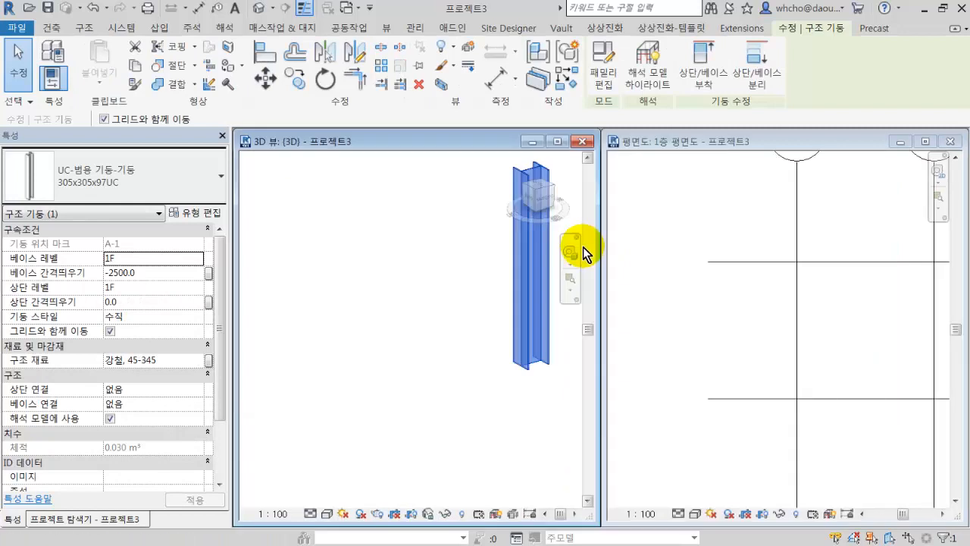
key(z)
key(a)
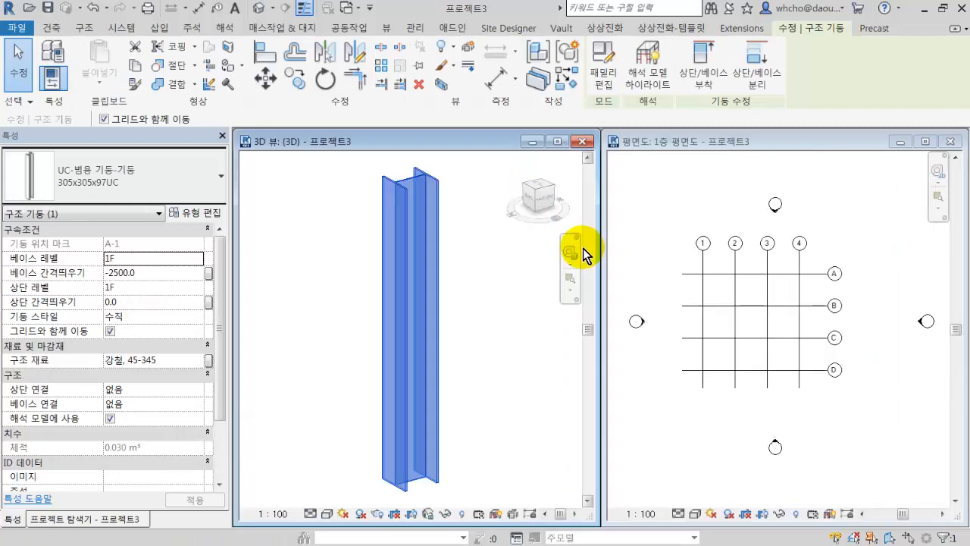
Set the selected column's base offset to 5000, then check it in the 3D view and the 1층 평면도 plan and deselect it.
click(145, 270)
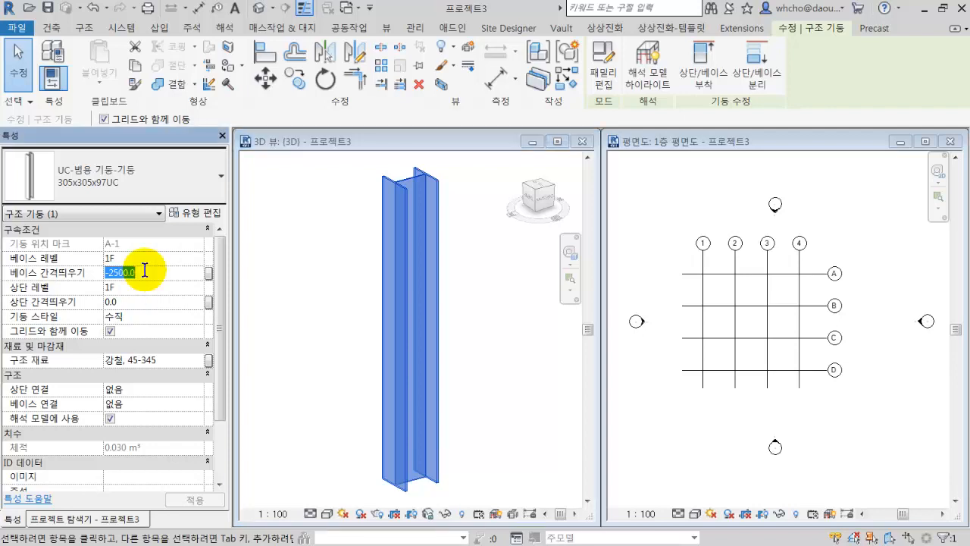
text(50)
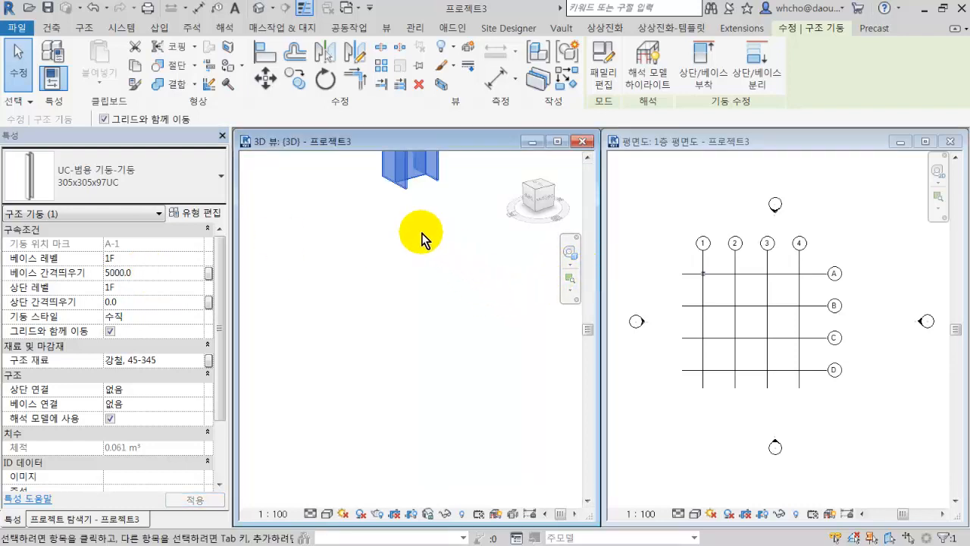
mouse_move(422, 233)
middle_down()
mouse_move(410, 369)
mouse_move(415, 471)
middle_up()
middle_drag(429, 273, 421, 361)
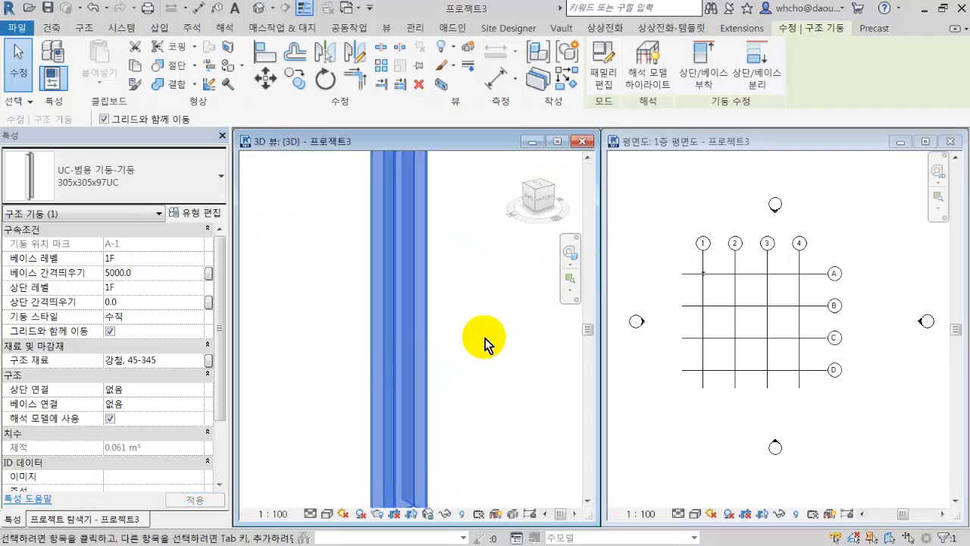
scroll(489, 341, down, 4)
click(690, 390)
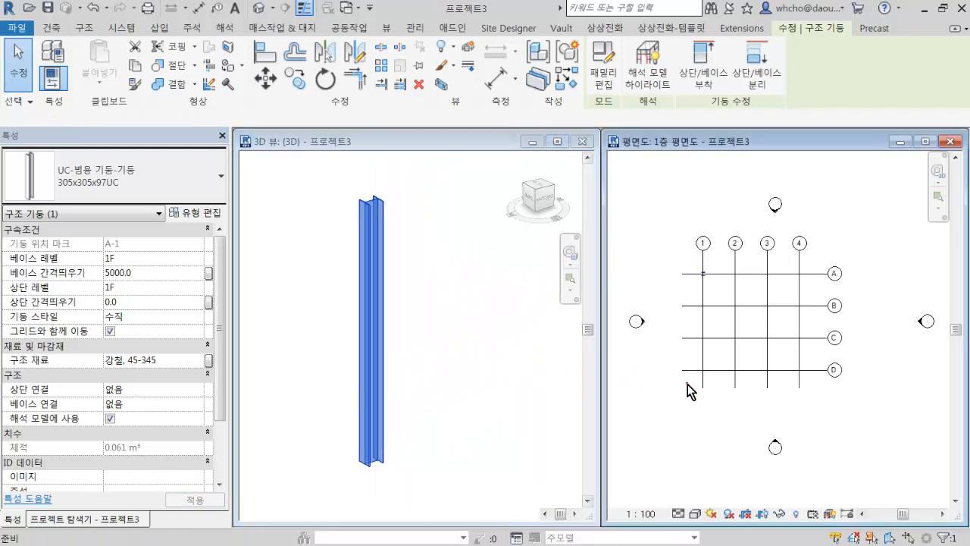
scroll(723, 282, up, 6)
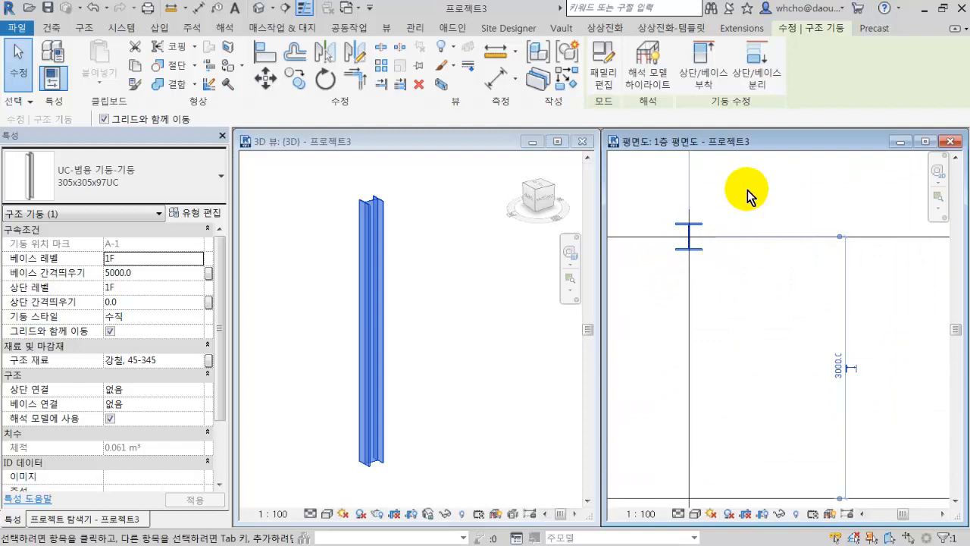
click(785, 202)
middle_drag(850, 199, 770, 203)
scroll(770, 201, down, 2)
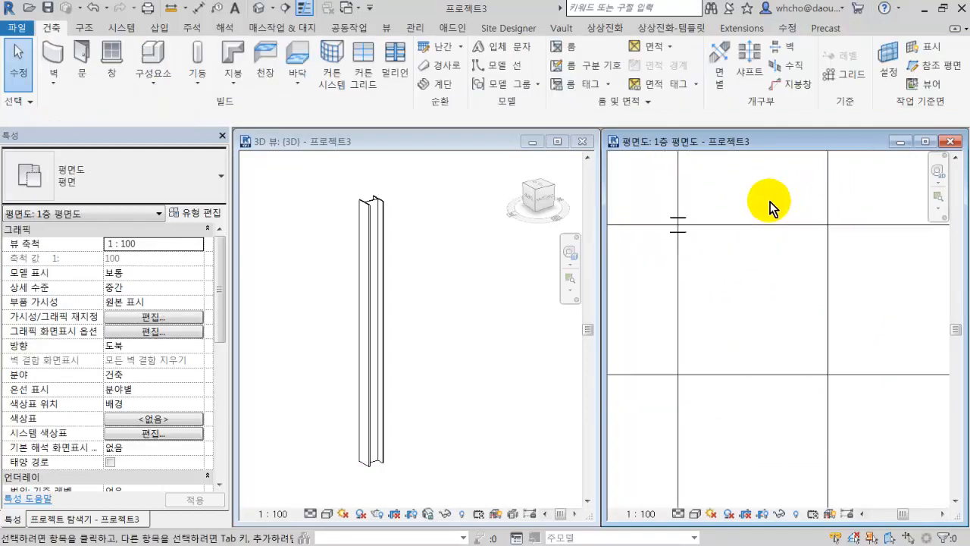
Place a vertical structural column at the intersection of grids 2 and A, using Height (높이) up to level 3G.
click(200, 55)
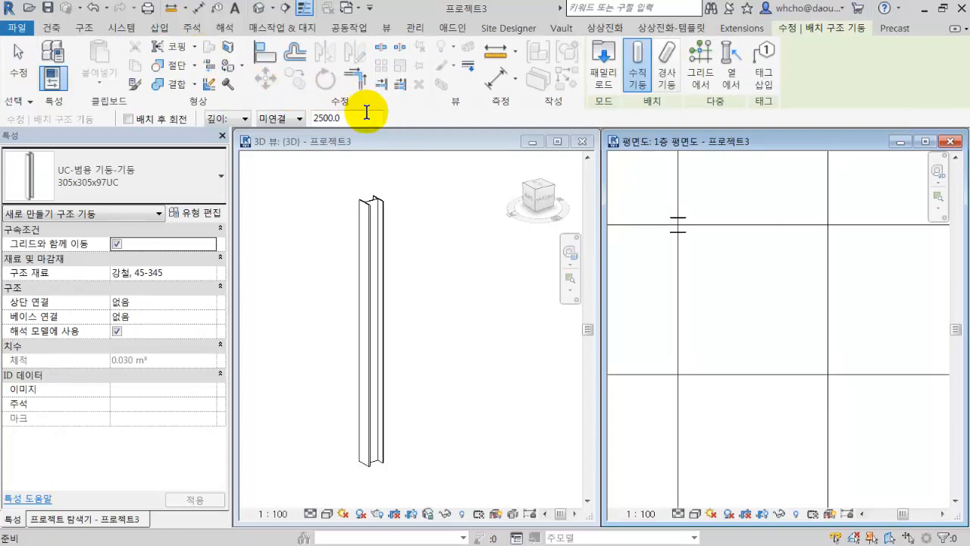
click(237, 120)
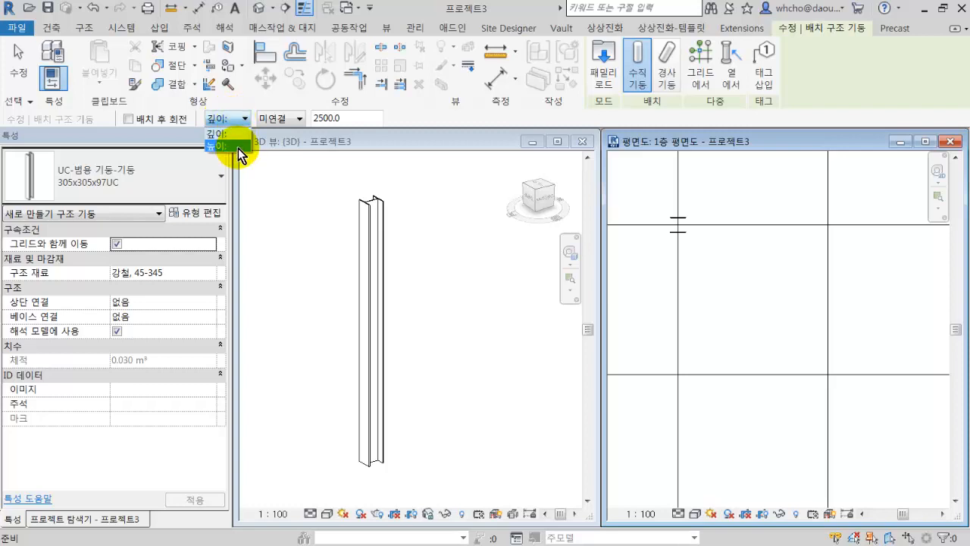
click(238, 146)
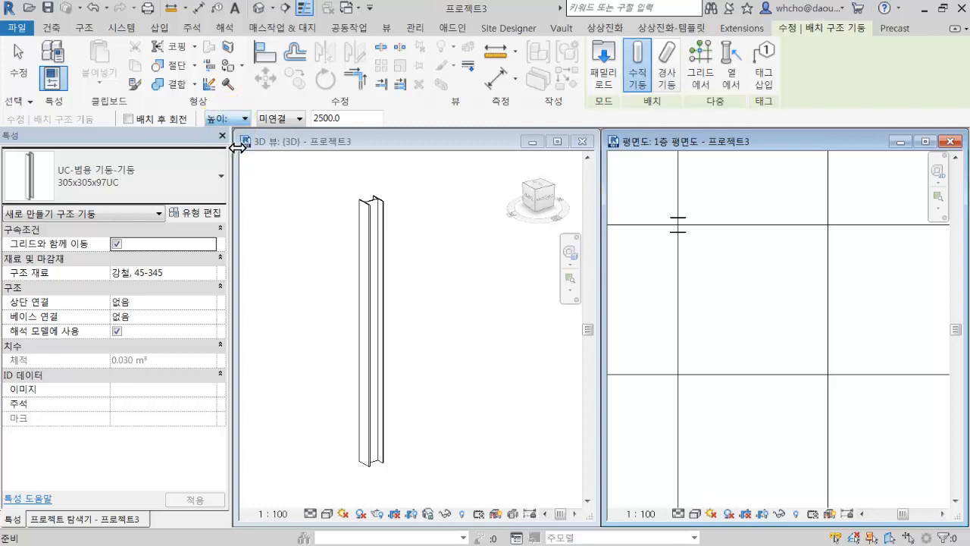
click(289, 120)
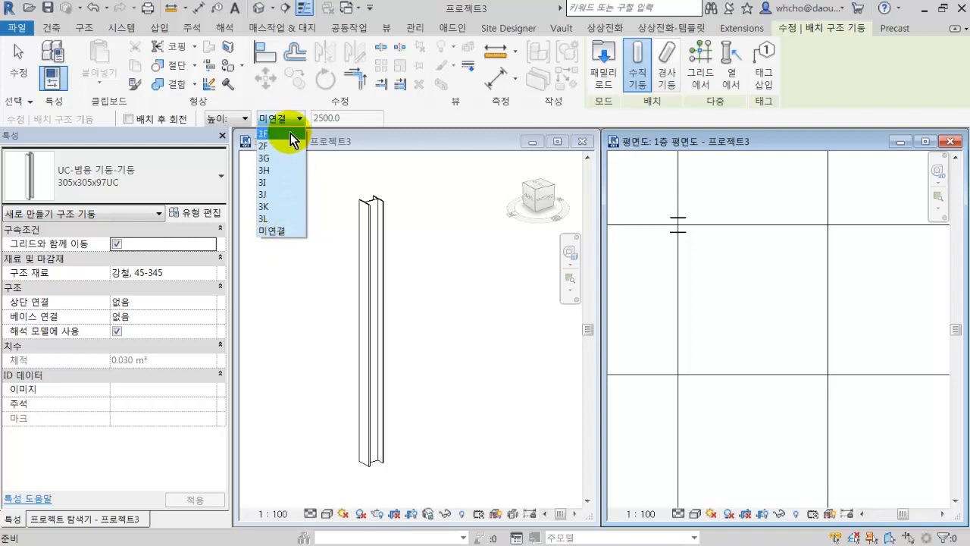
click(291, 156)
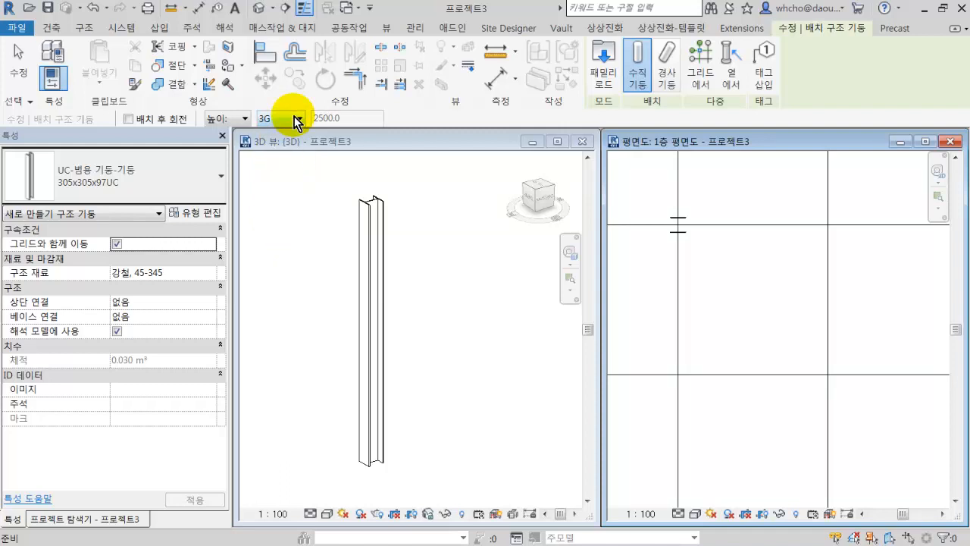
middle_drag(753, 210, 712, 245)
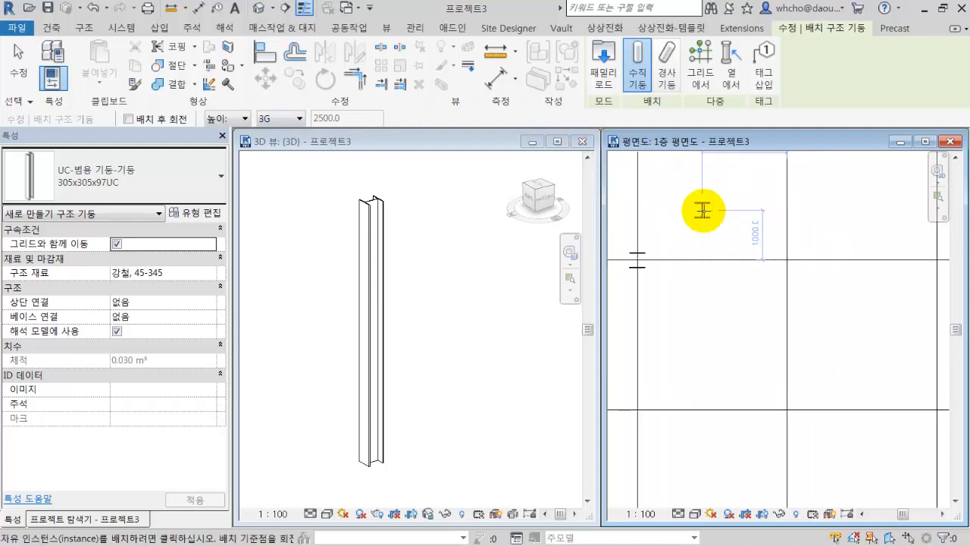
scroll(748, 247, down, 2)
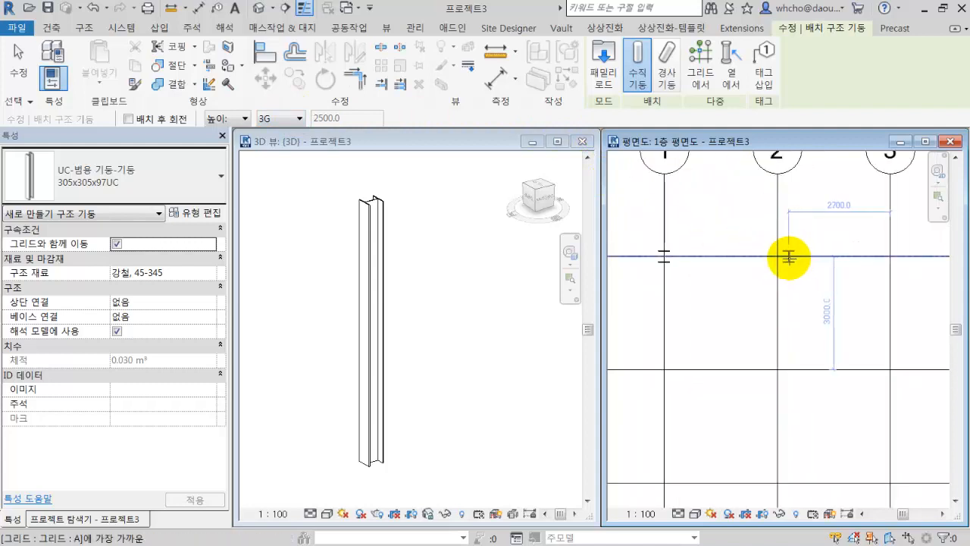
click(776, 256)
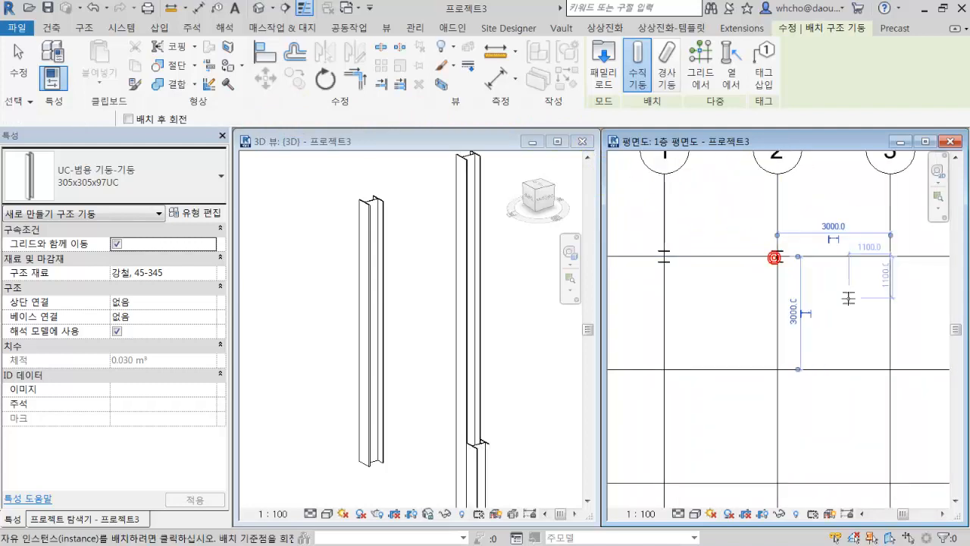
Add two more columns along grid A at its intersections with grids 3 and 4, and end column placement.
middle_drag(865, 291, 783, 303)
click(844, 266)
scroll(816, 293, down, 2)
scroll(819, 292, up, 2)
click(831, 291)
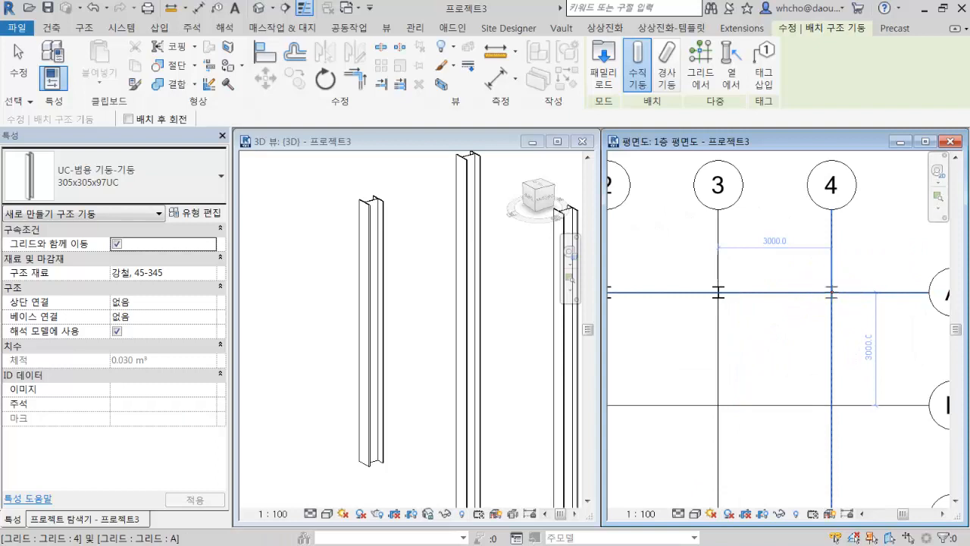
key(Escape)
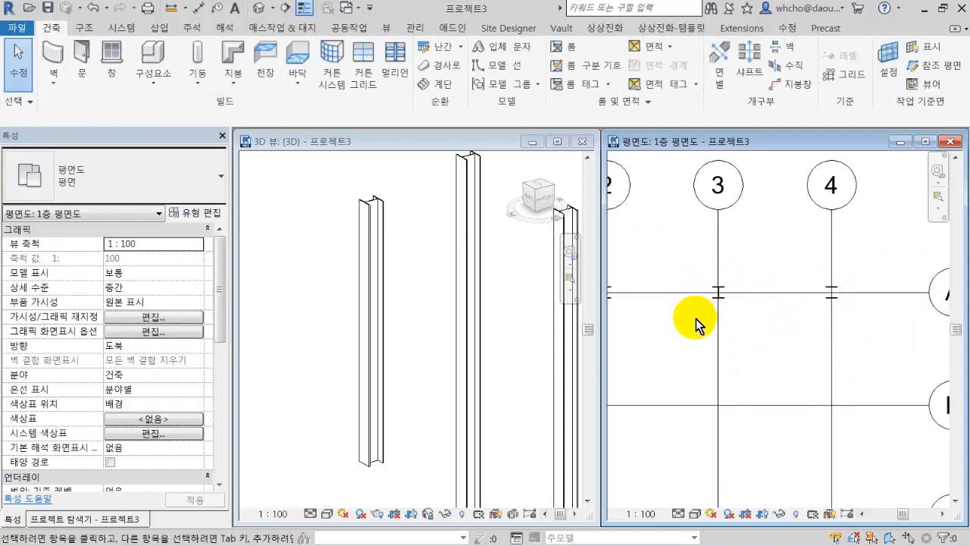
middle_drag(696, 318, 869, 320)
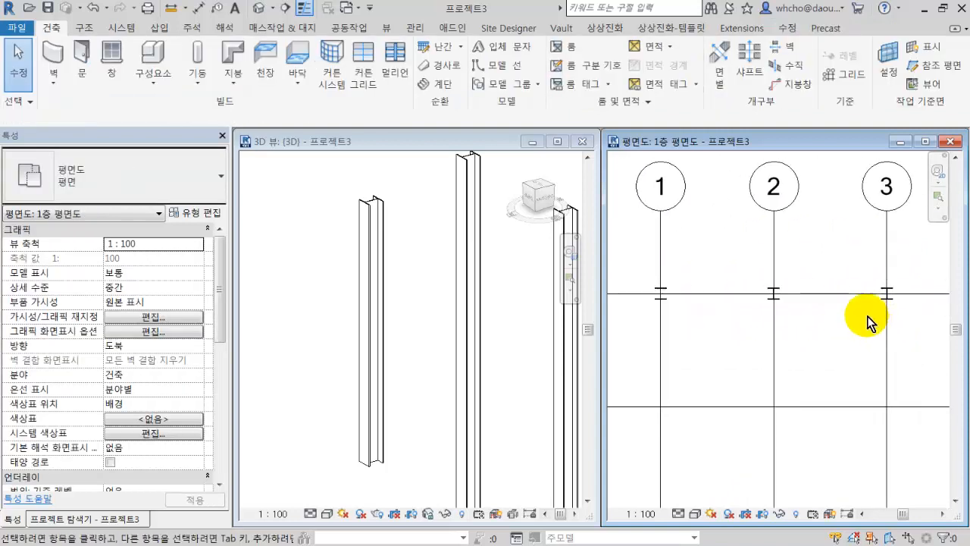
Check the level constraints of the column at grids 2 and A in the floor plan, and deselect it.
click(772, 300)
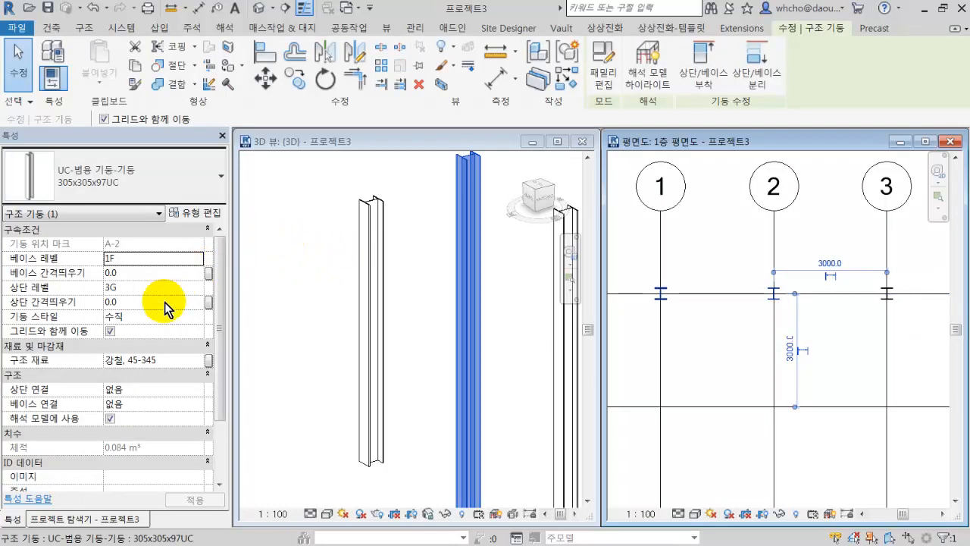
drag(741, 273, 817, 336)
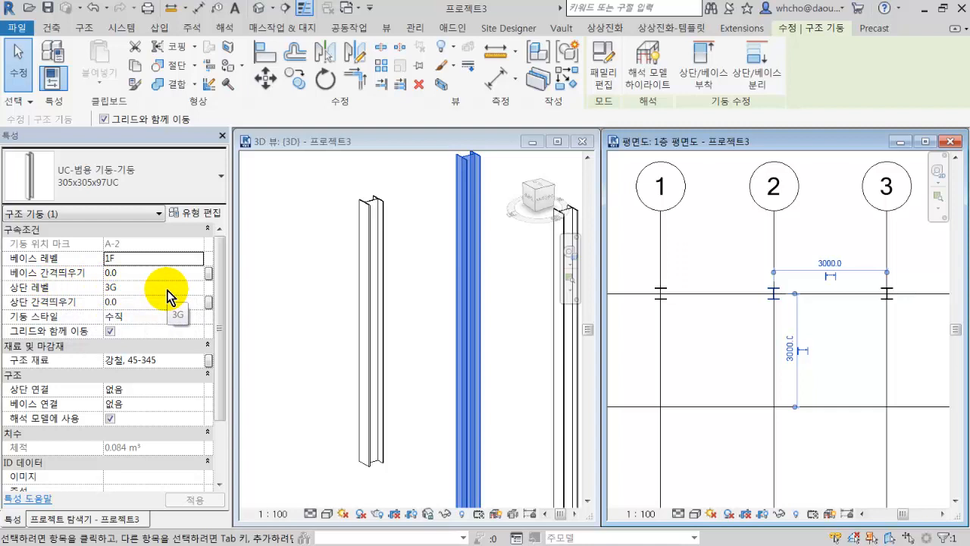
click(712, 225)
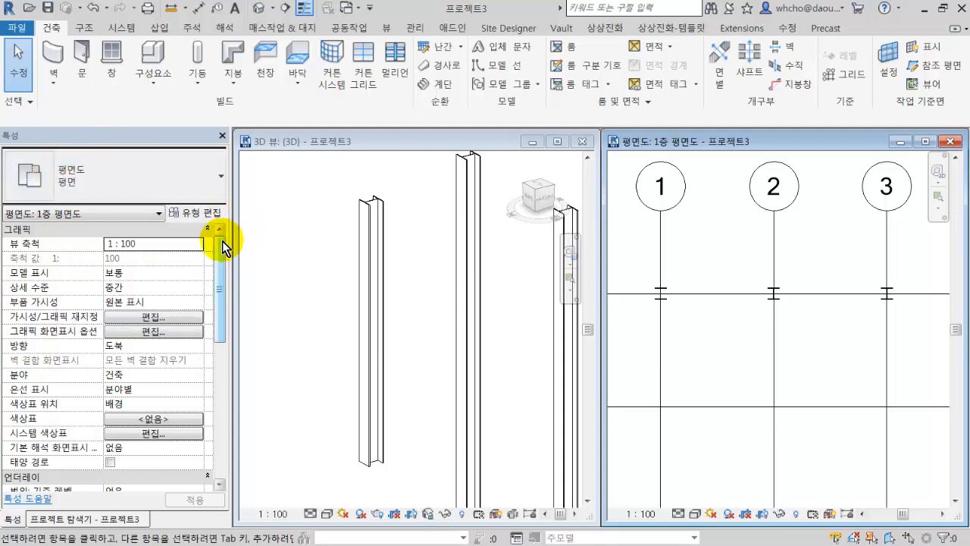
Examine the 1층 평면도 plan's view range (뷰 범위) settings alongside the sample view range diagram, and leave them without applying changes.
scroll(225, 247, down, 1)
drag(223, 260, 224, 331)
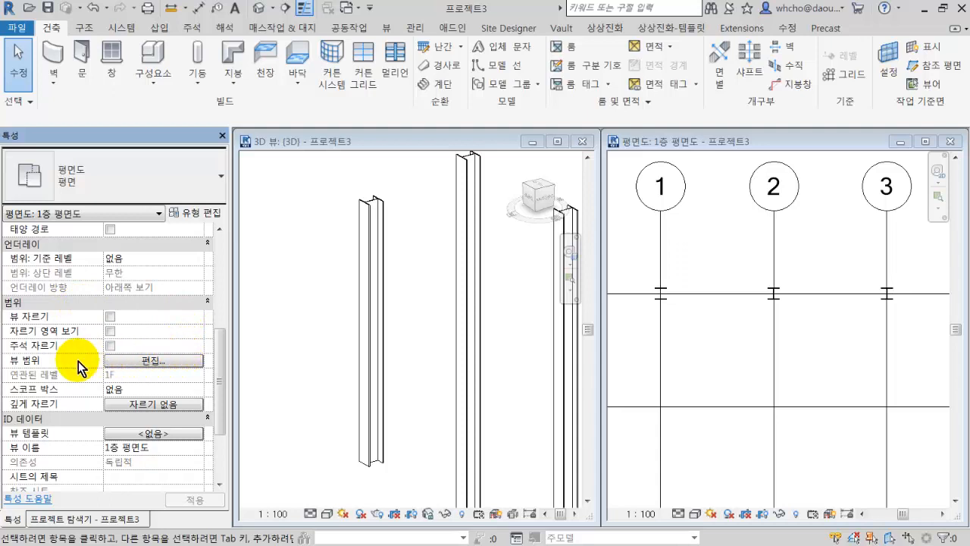
mouse_move(78, 361)
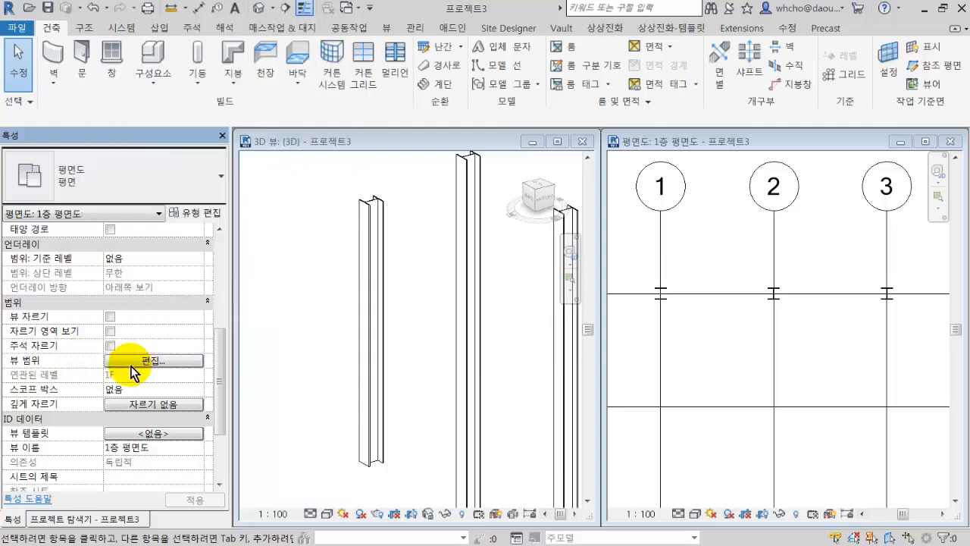
click(153, 361)
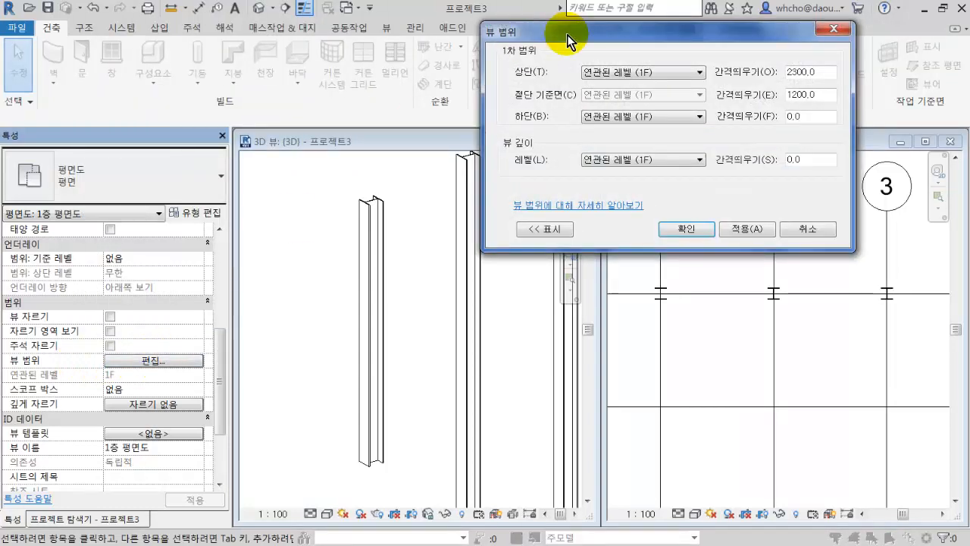
drag(599, 31, 559, 200)
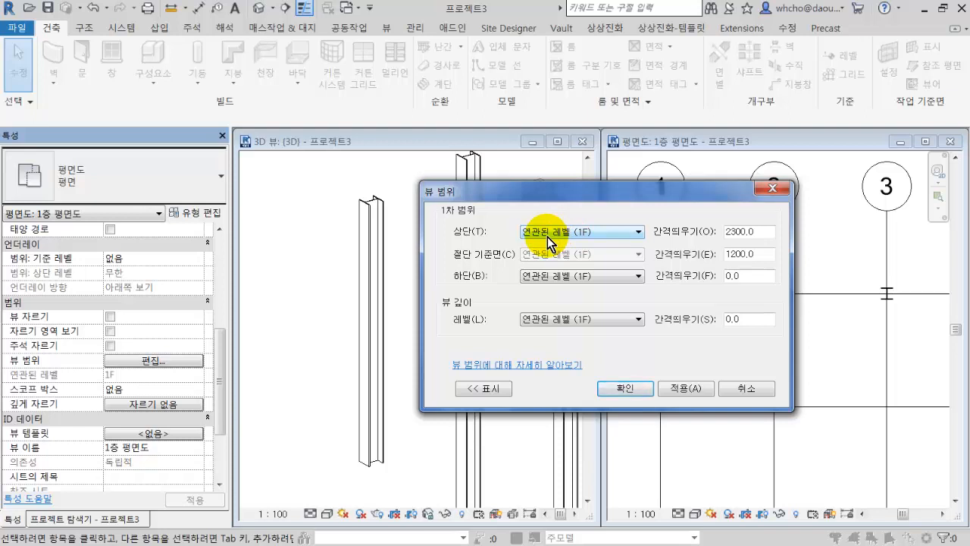
click(494, 390)
drag(424, 197, 502, 72)
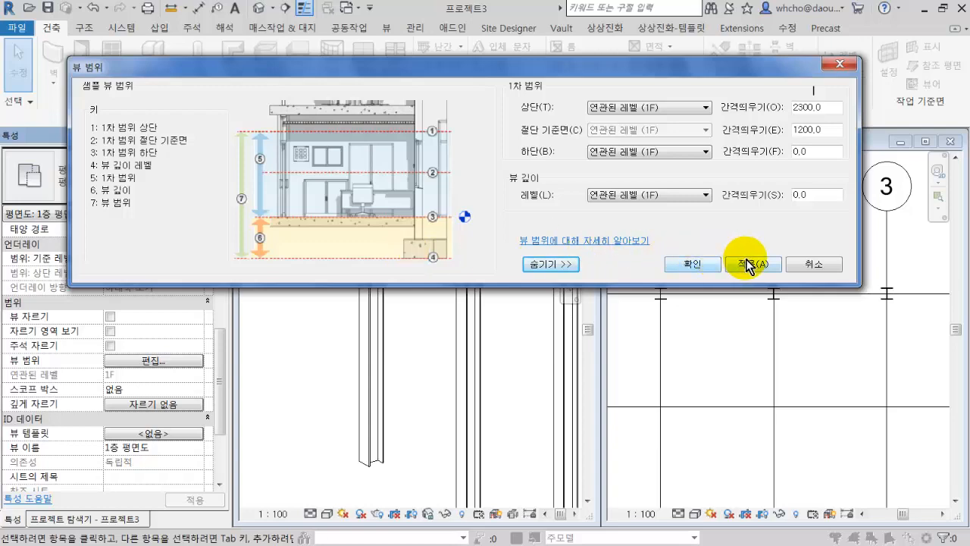
click(811, 265)
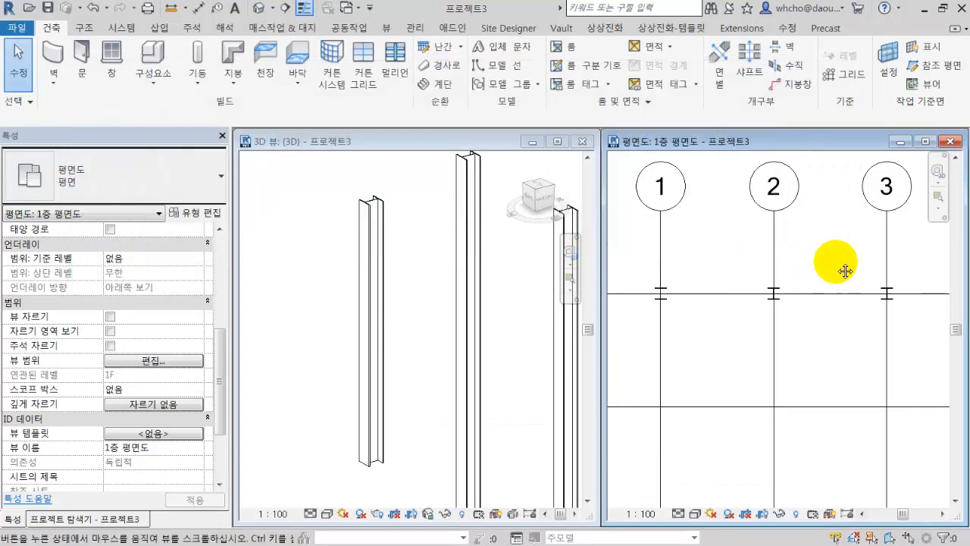
Place a W1100X499 beam about 12200 mm long on level 1F, parallel to grid A on its outer side, running past grids 1 and 4.
scroll(796, 272, down, 3)
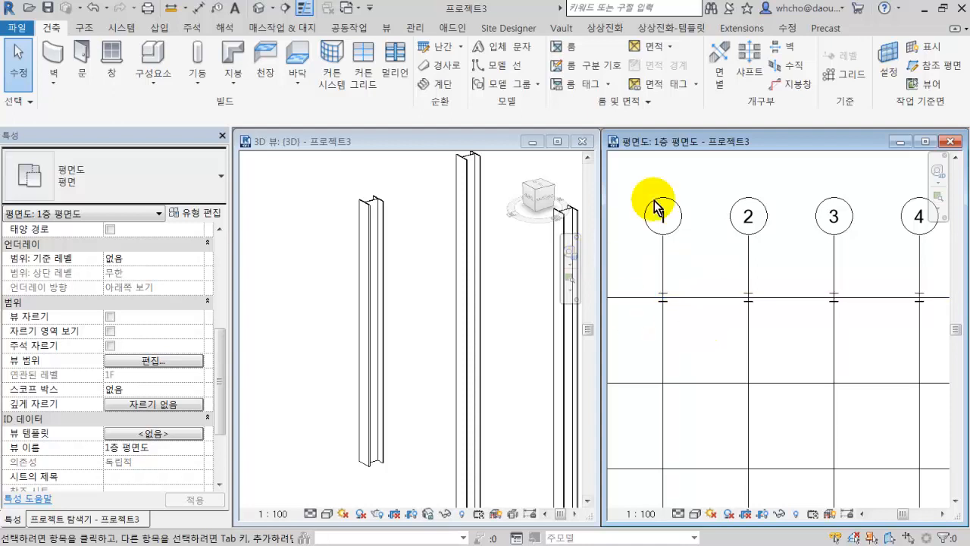
click(86, 30)
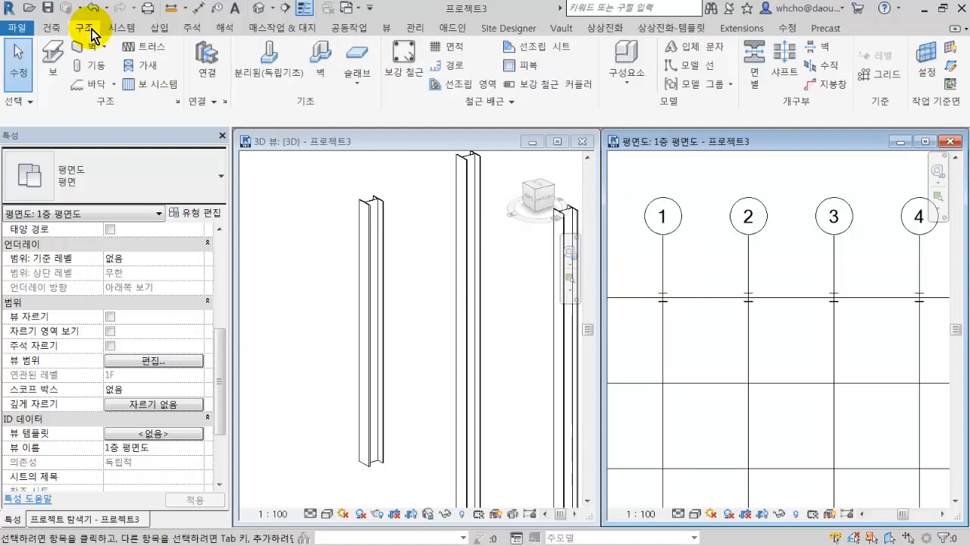
click(54, 60)
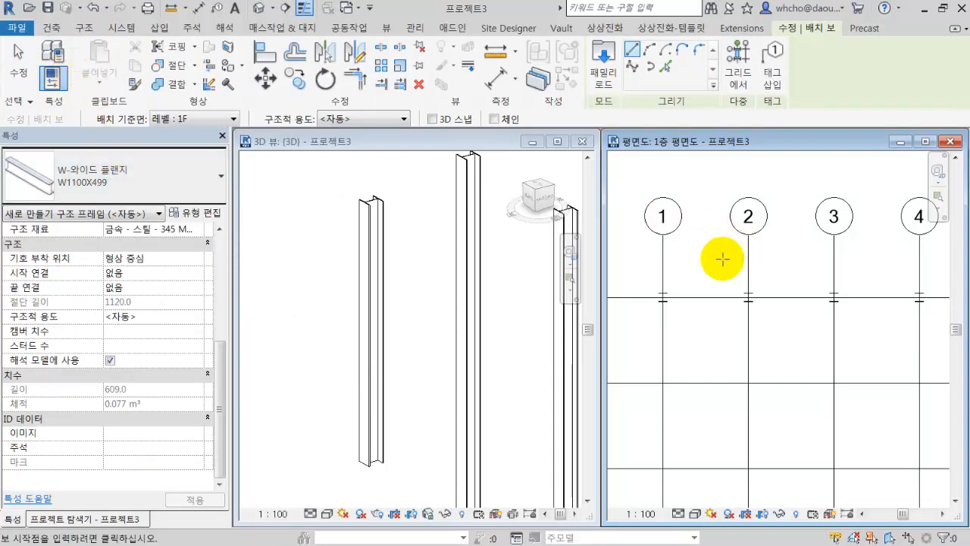
scroll(719, 253, down, 4)
click(363, 291)
scroll(358, 282, down, 3)
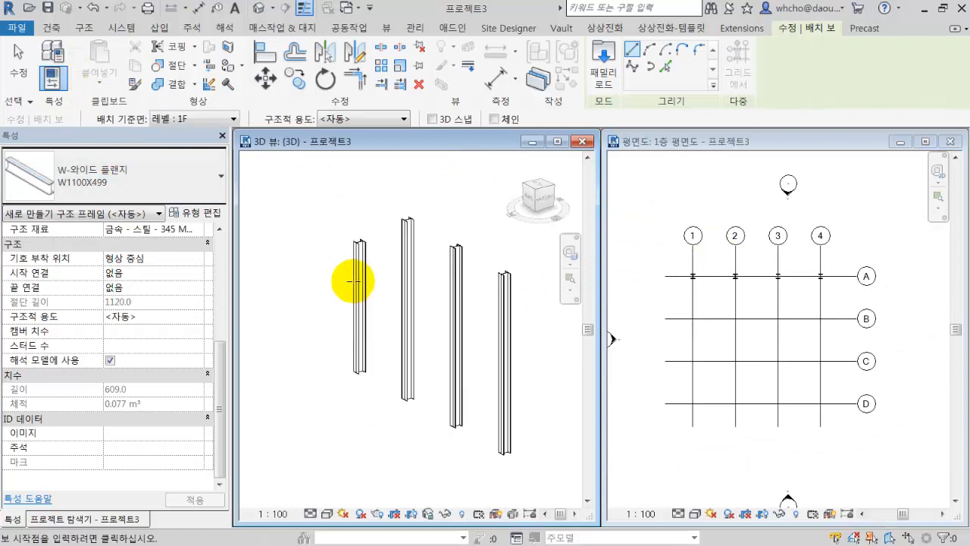
click(820, 292)
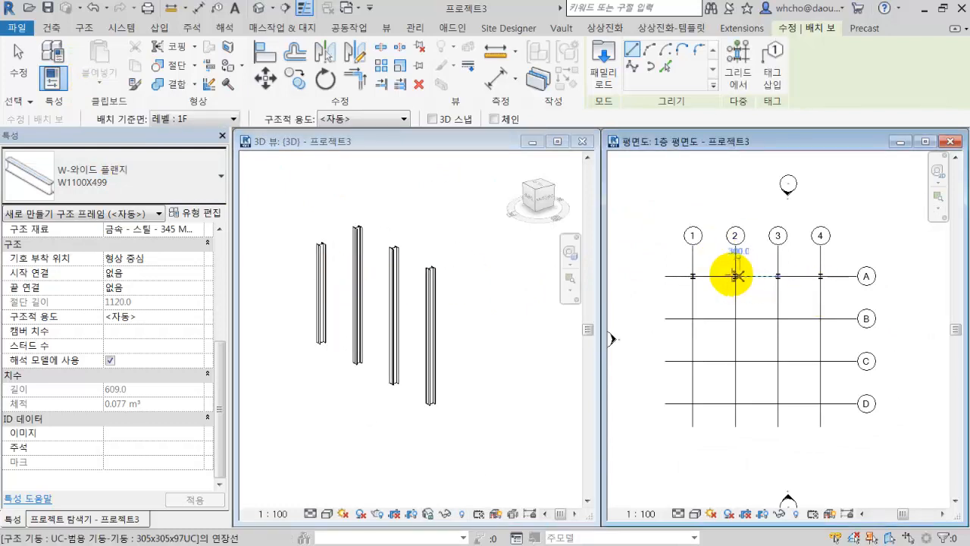
click(672, 257)
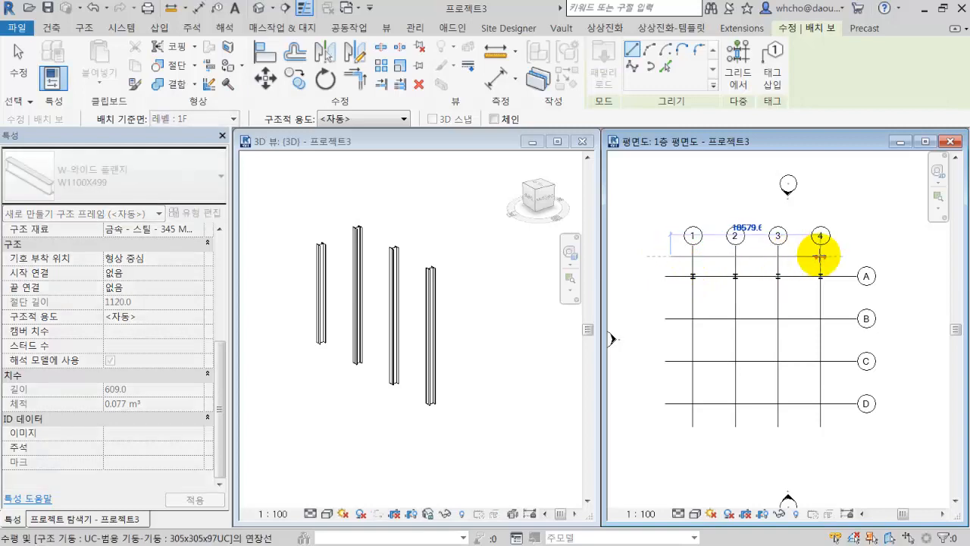
click(845, 259)
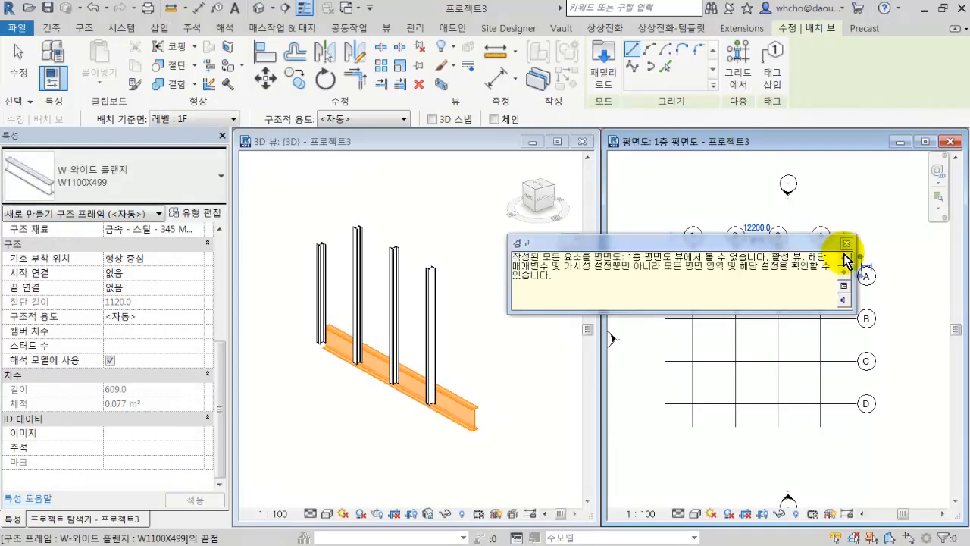
drag(639, 244, 481, 159)
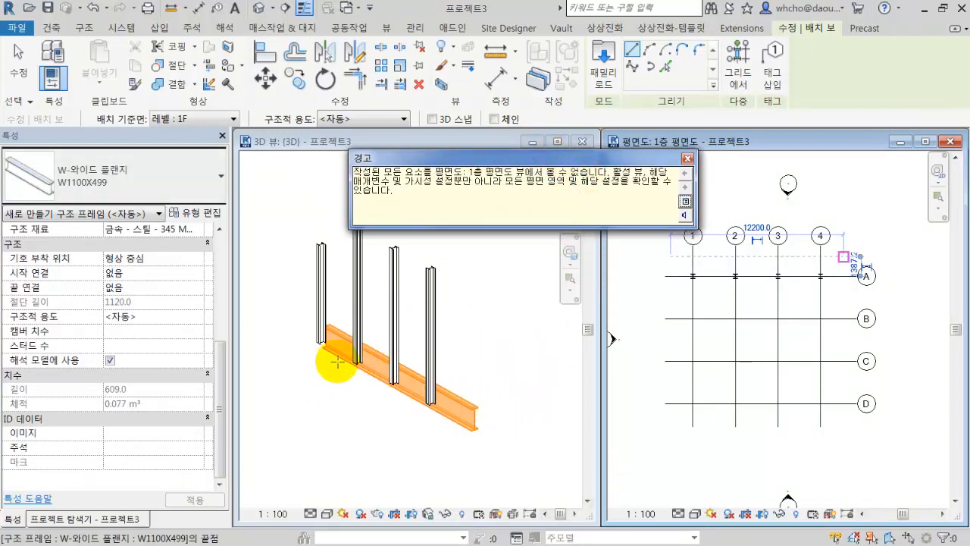
click(688, 159)
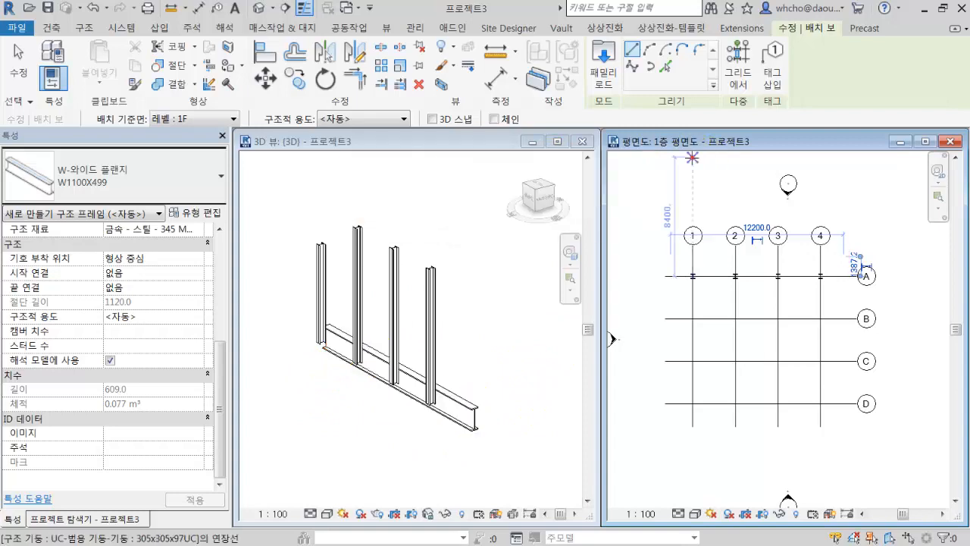
click(26, 60)
Set the beam's start and end level offsets to 10, check it in the 1층 평면도 plan, and deselect it.
click(461, 401)
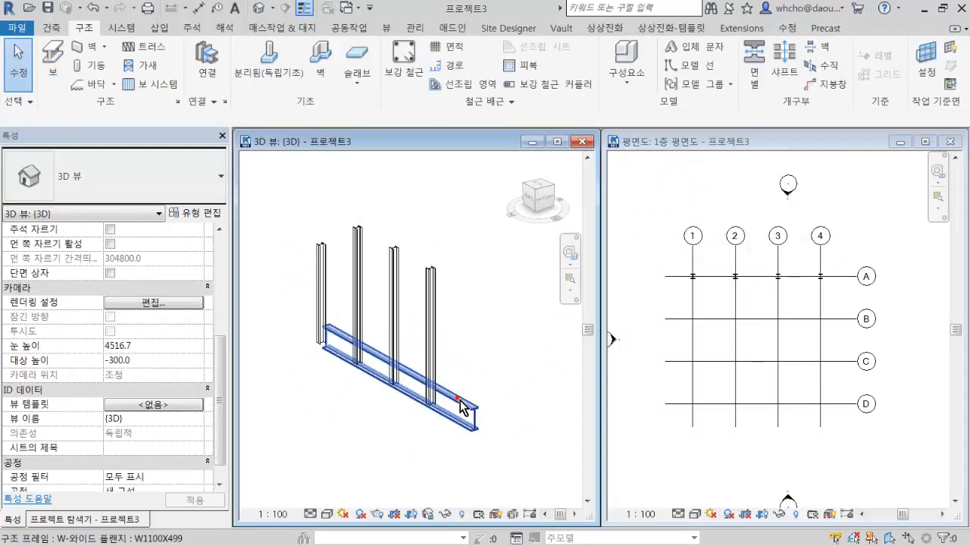
click(461, 402)
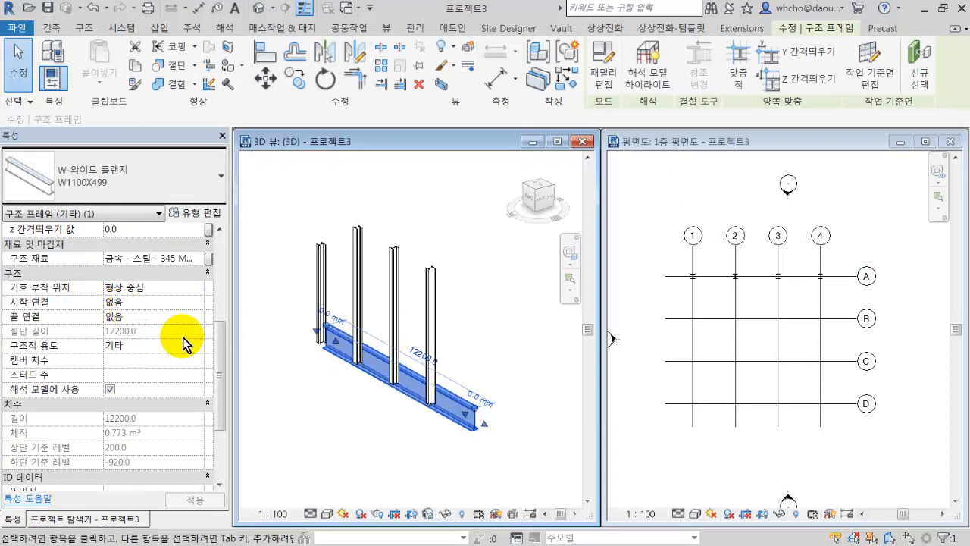
drag(217, 341, 223, 245)
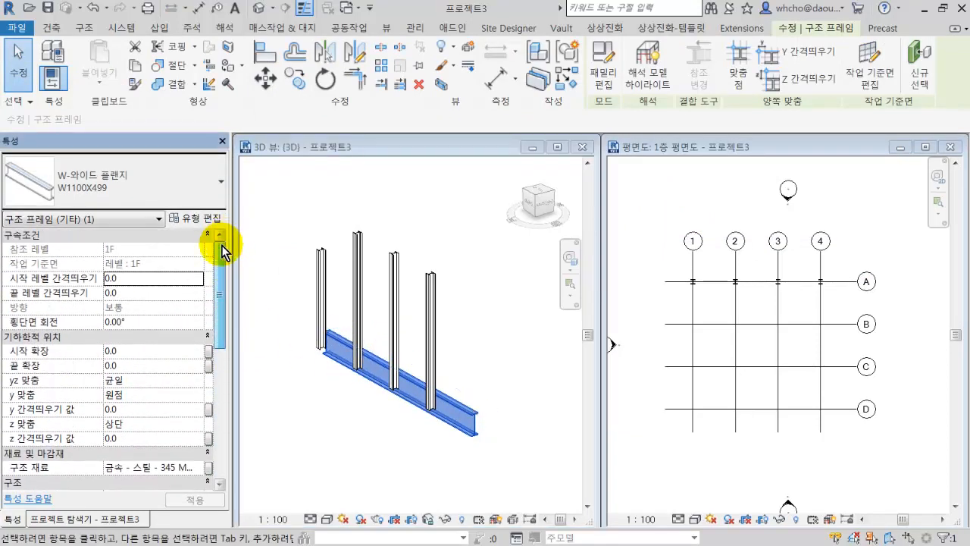
click(85, 278)
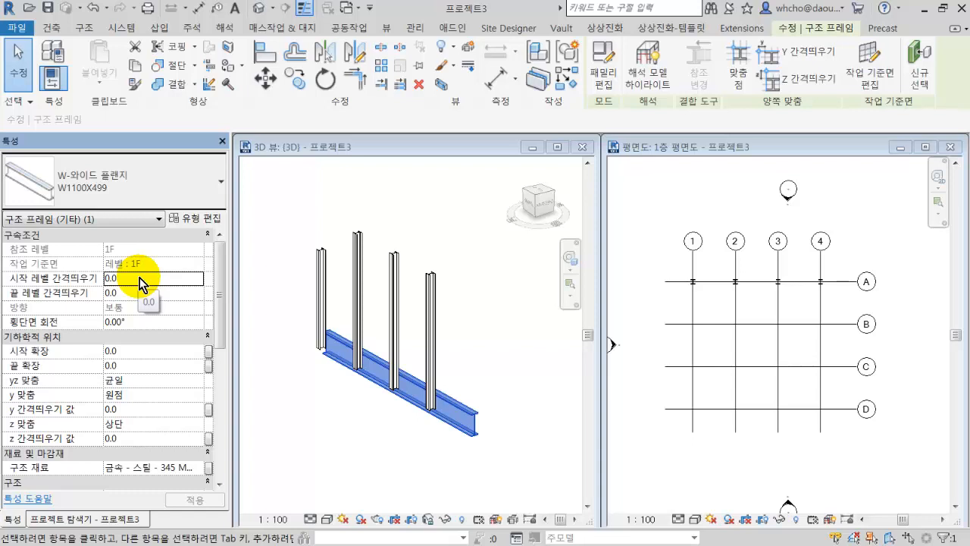
click(148, 295)
click(161, 277)
text(10)
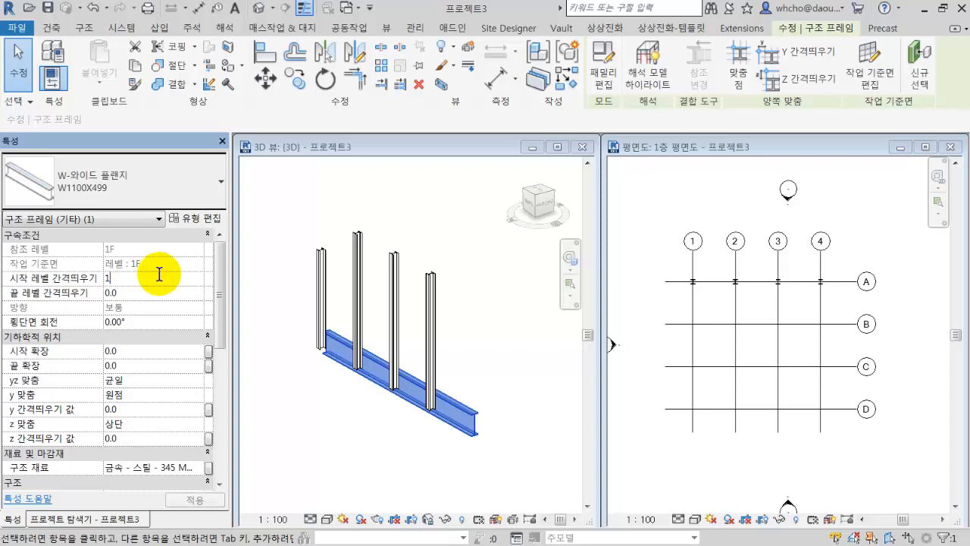
click(150, 292)
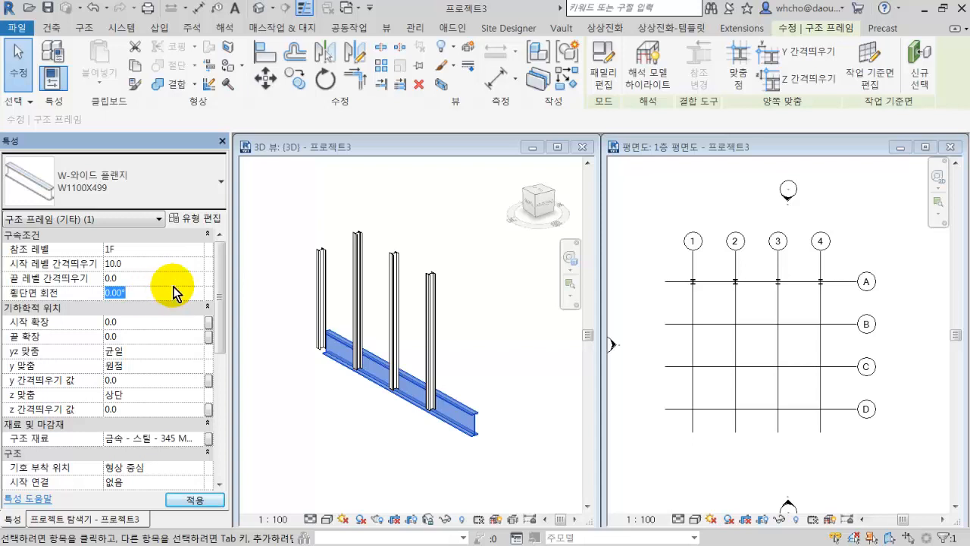
click(171, 279)
text(10.0)
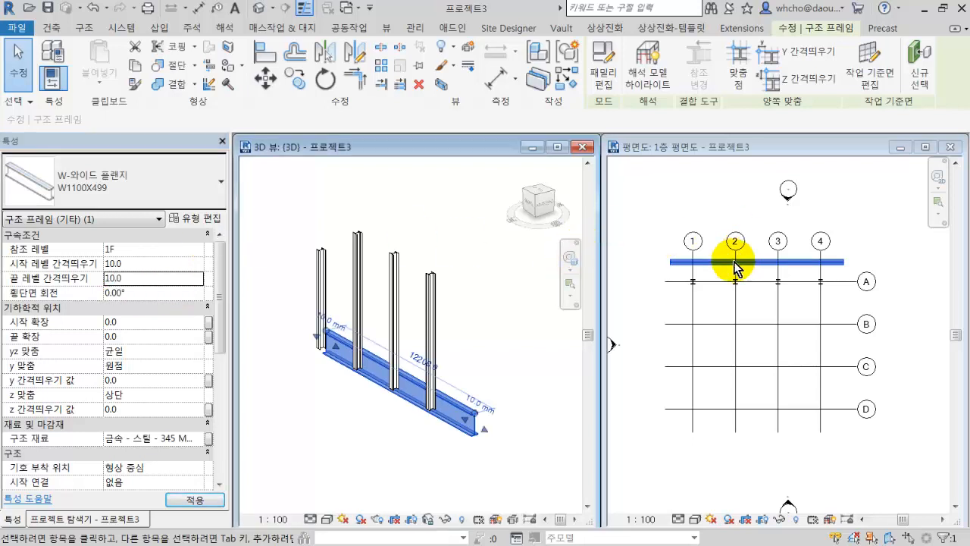
click(733, 266)
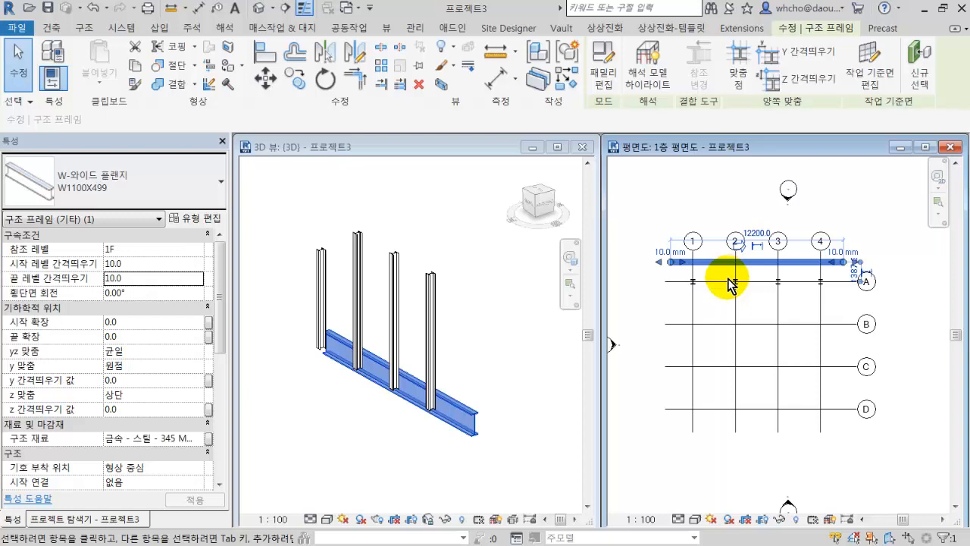
key(Escape)
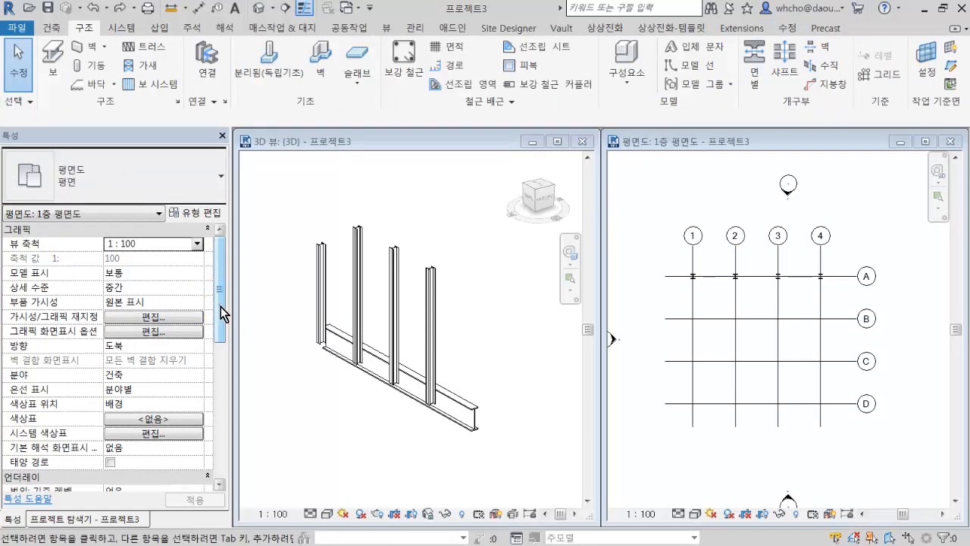
Set the bottom (하단) offset in the 1층 평면도 view range to -100 and try to confirm the settings.
drag(220, 308, 226, 396)
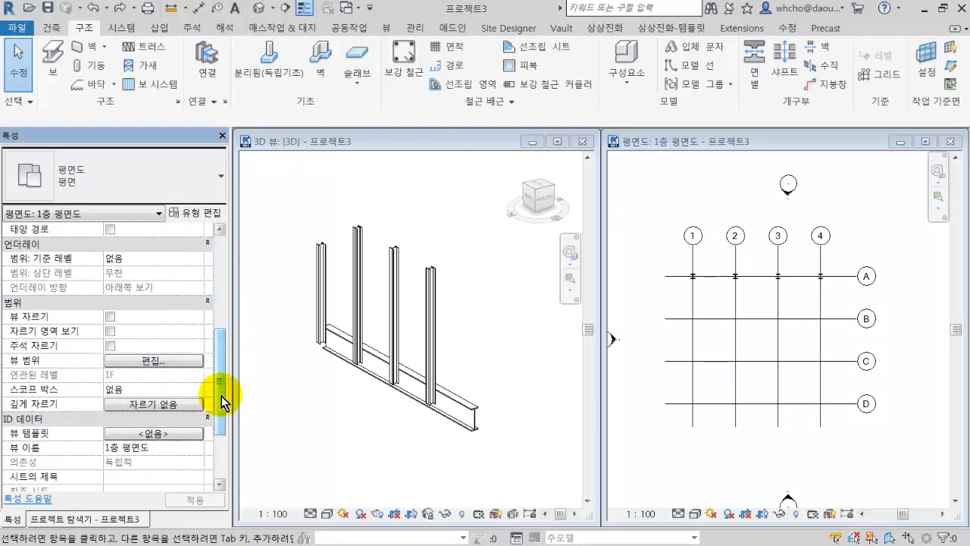
click(188, 362)
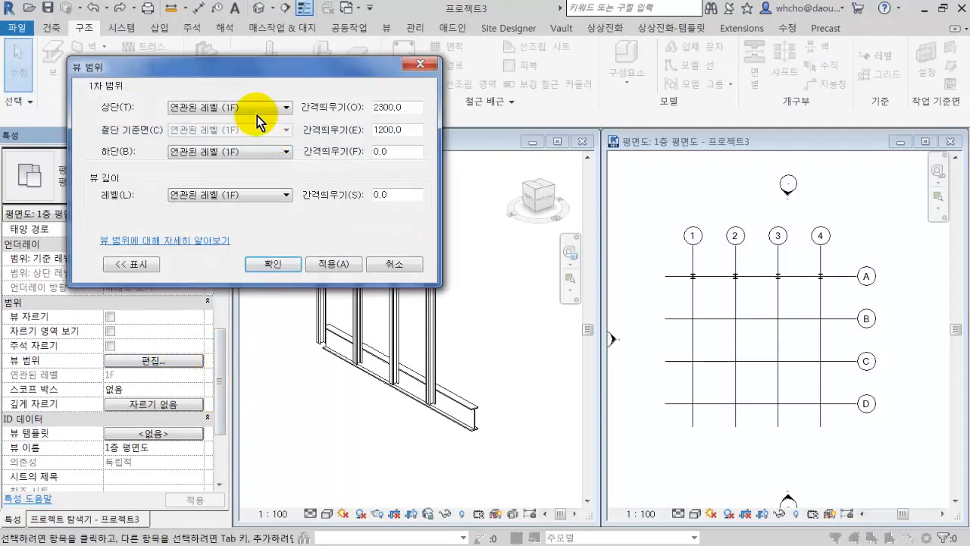
drag(250, 68, 291, 98)
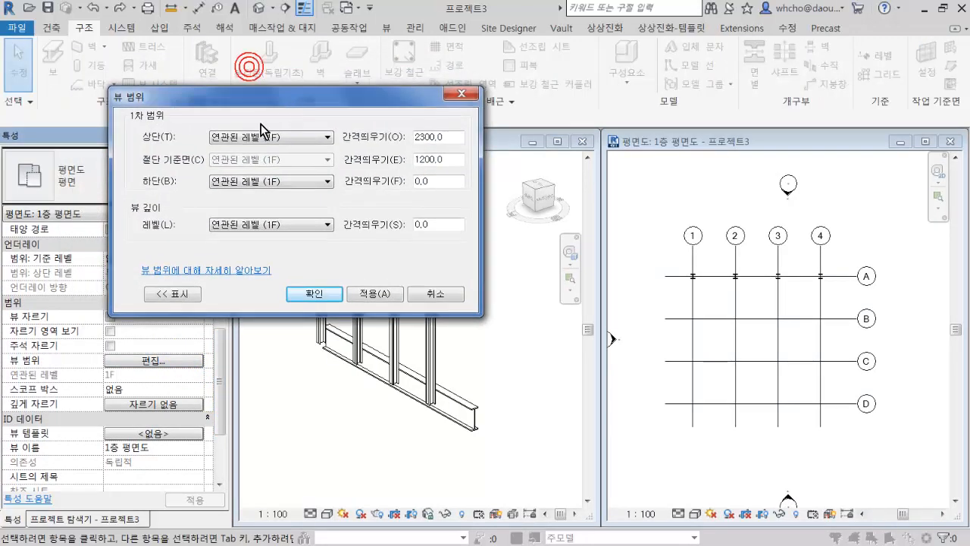
double_click(421, 181)
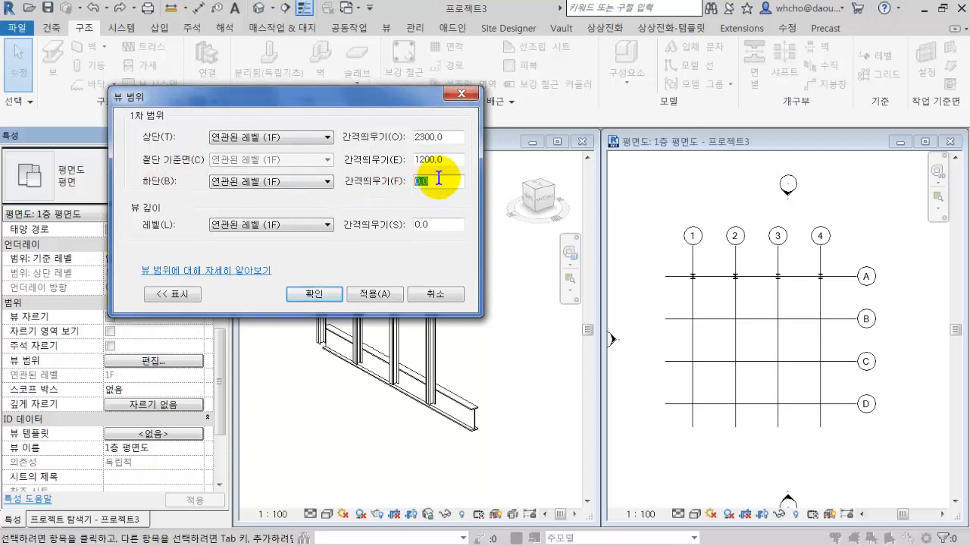
click(443, 181)
key(shift+Home)
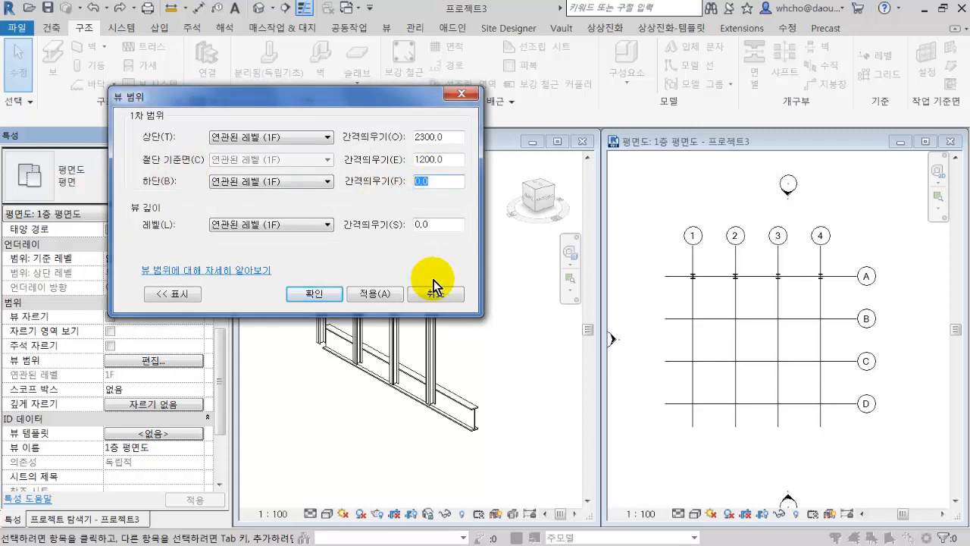
text(-100)
key(Return)
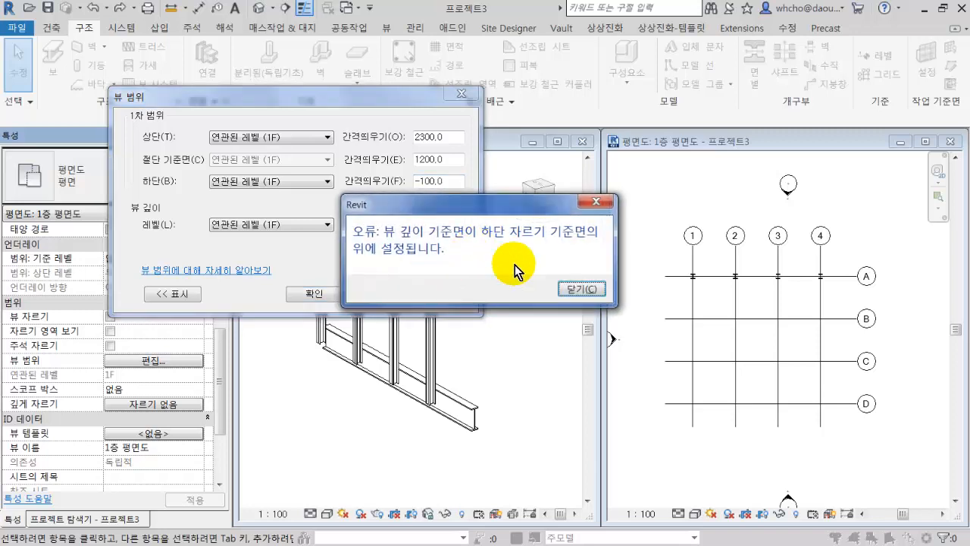
click(563, 289)
Set the view depth (뷰 깊이) level offset to -100 in the 1층 평면도 view range, apply it and confirm the settings.
click(446, 224)
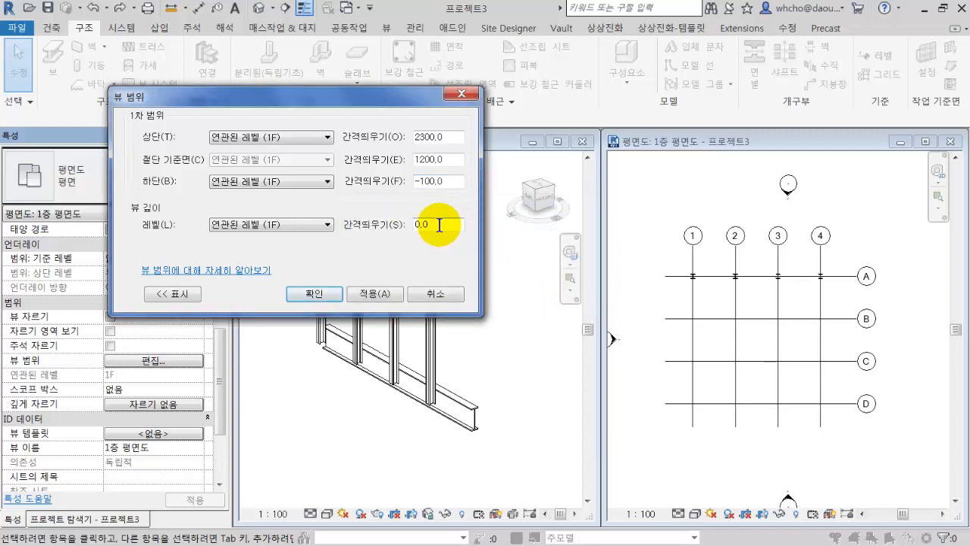
double_click(446, 224)
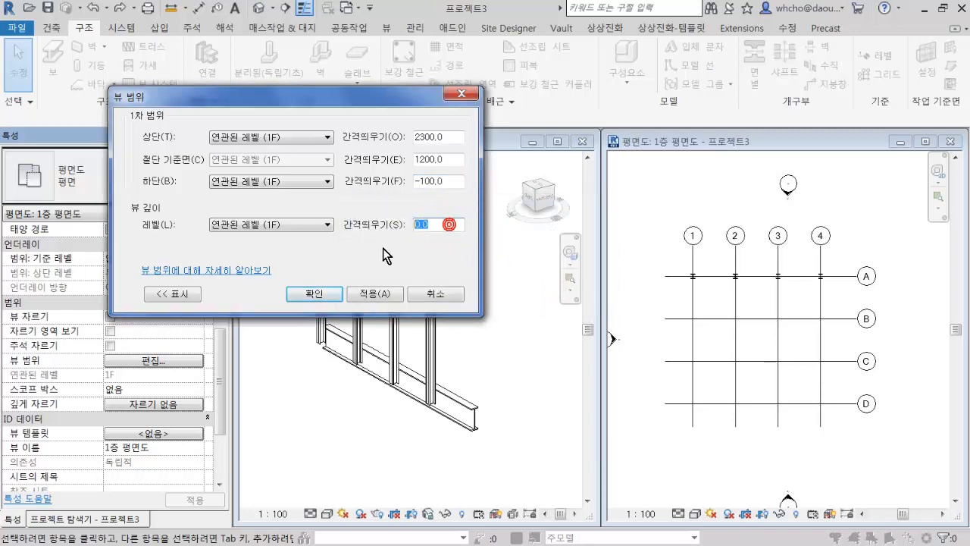
text(-100)
click(373, 293)
click(319, 293)
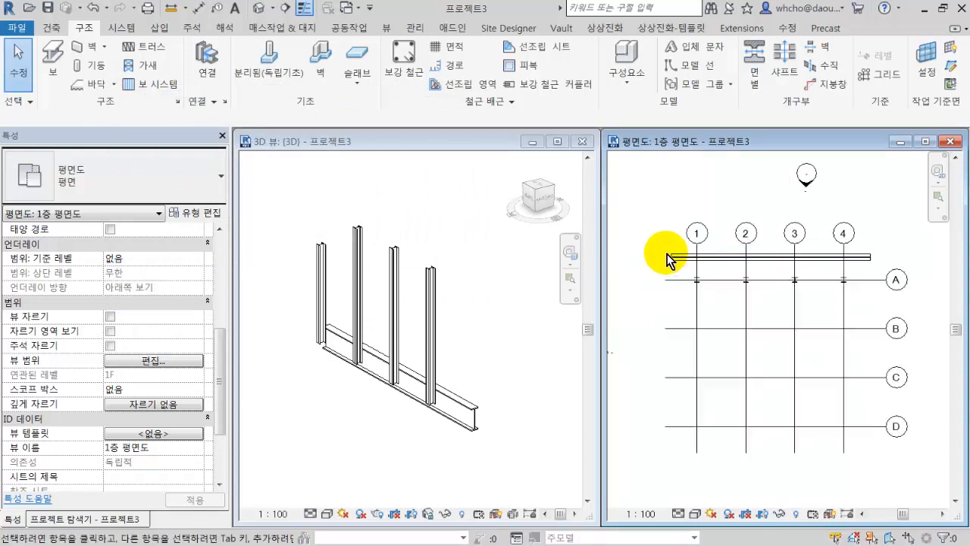
Examine the W1100X499 beam and the columns along grid A in the 1층 평면도 plan.
scroll(675, 260, up, 4)
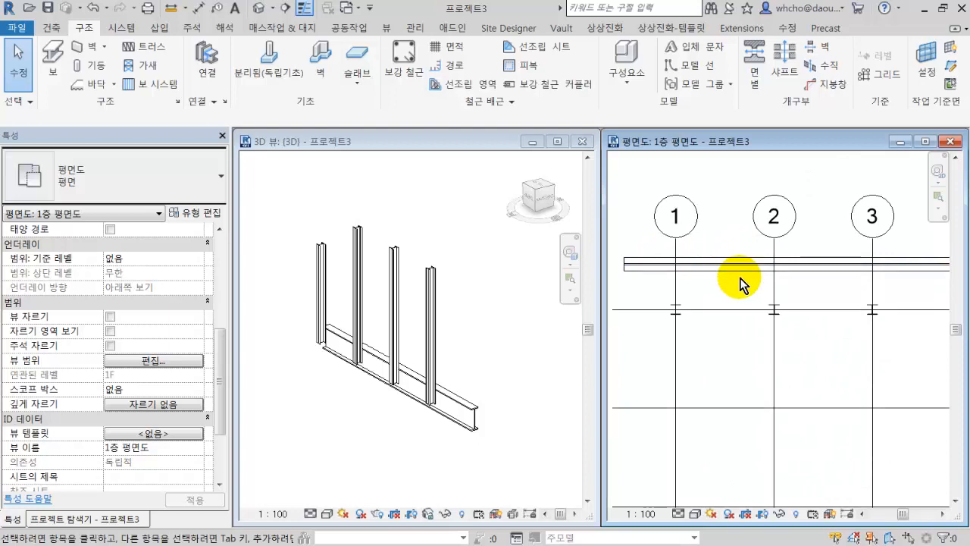
click(805, 272)
click(712, 286)
scroll(715, 281, up, 5)
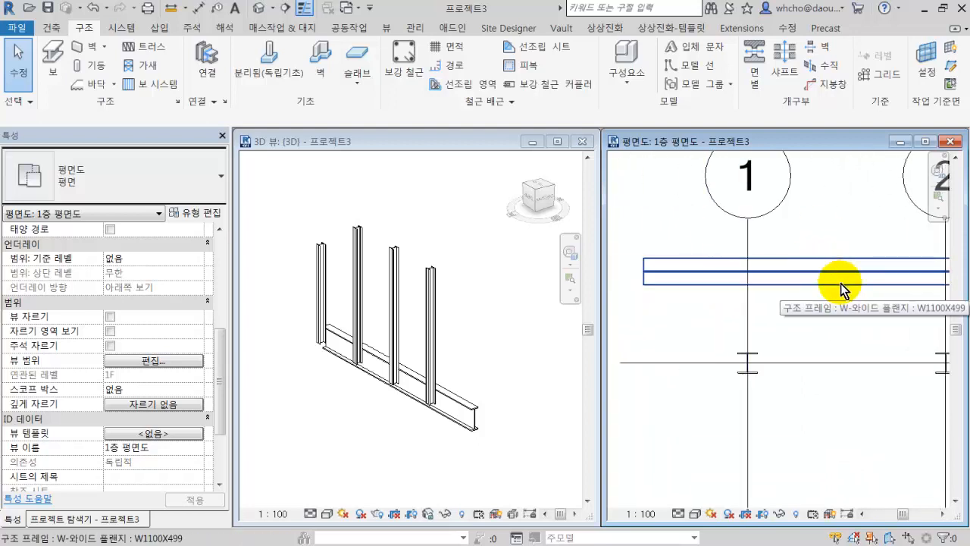
scroll(849, 309, down, 4)
middle_drag(849, 309, 748, 308)
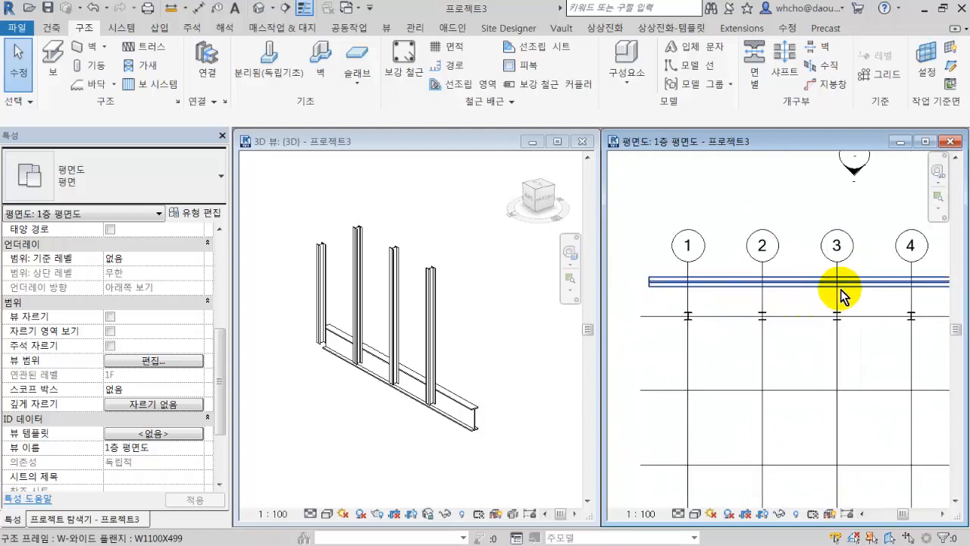
middle_drag(844, 296, 817, 323)
scroll(773, 306, down, 2)
drag(637, 266, 894, 320)
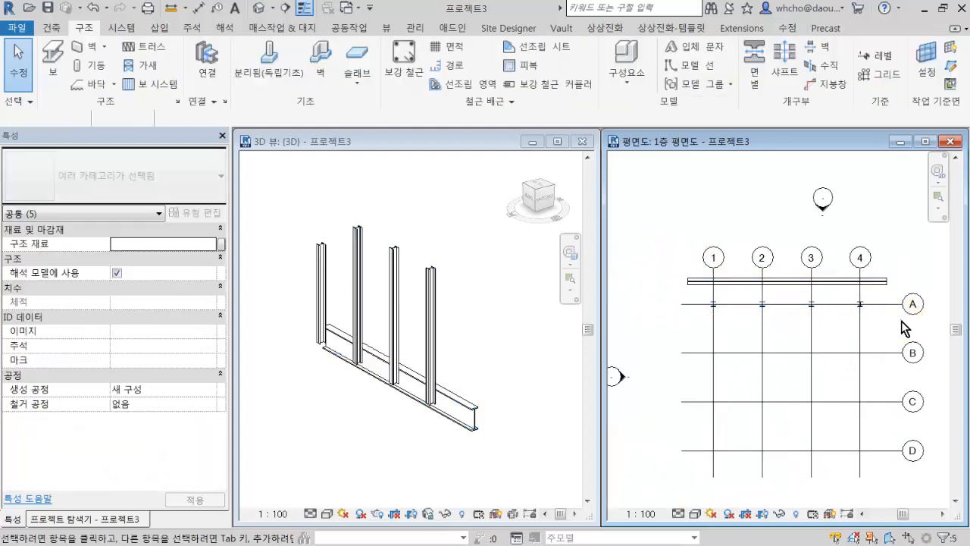
click(894, 325)
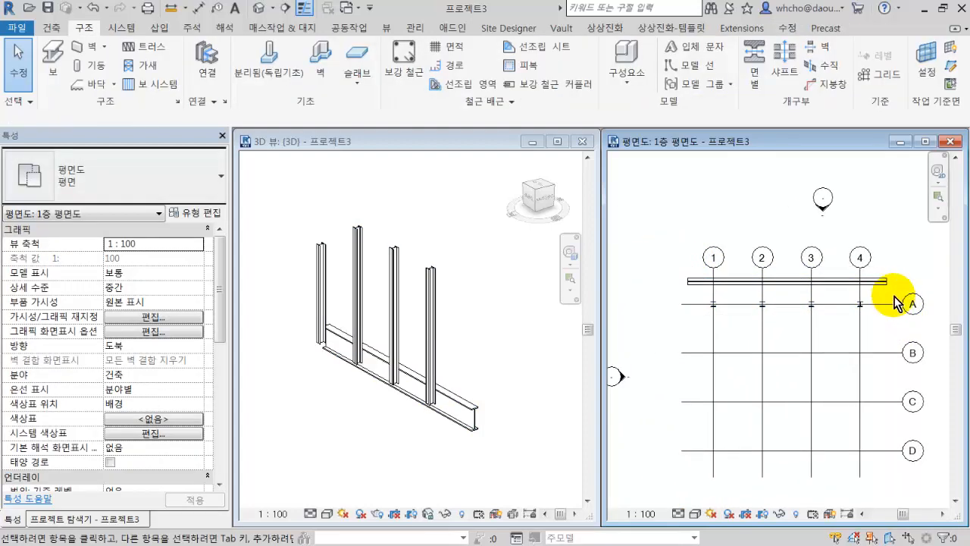
drag(630, 265, 912, 321)
click(912, 321)
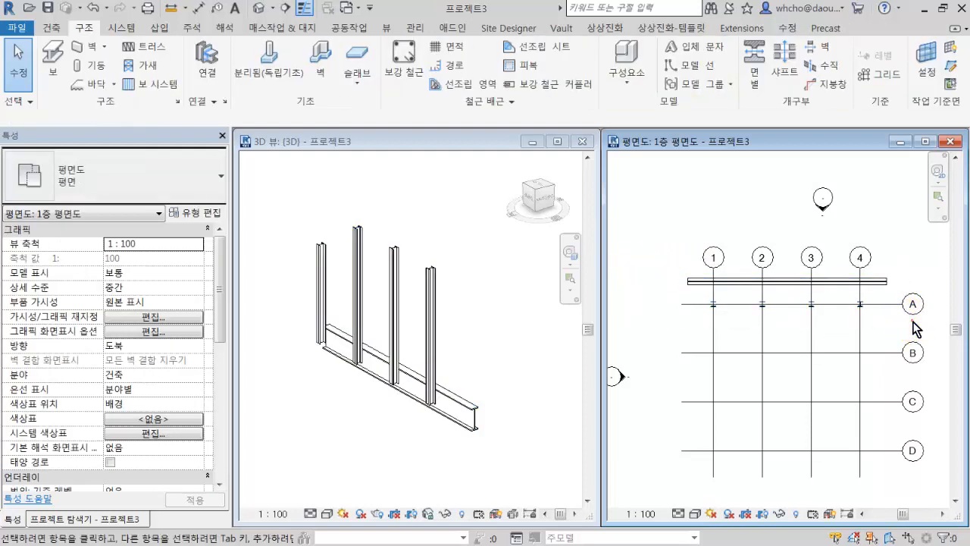
click(870, 307)
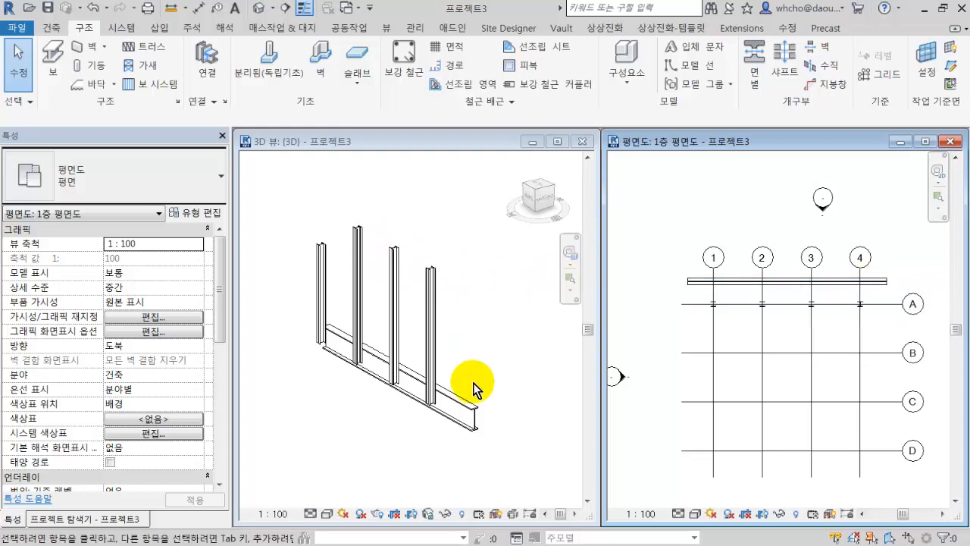
Select the beam in the 3D view and check which beam types are available for it.
click(474, 409)
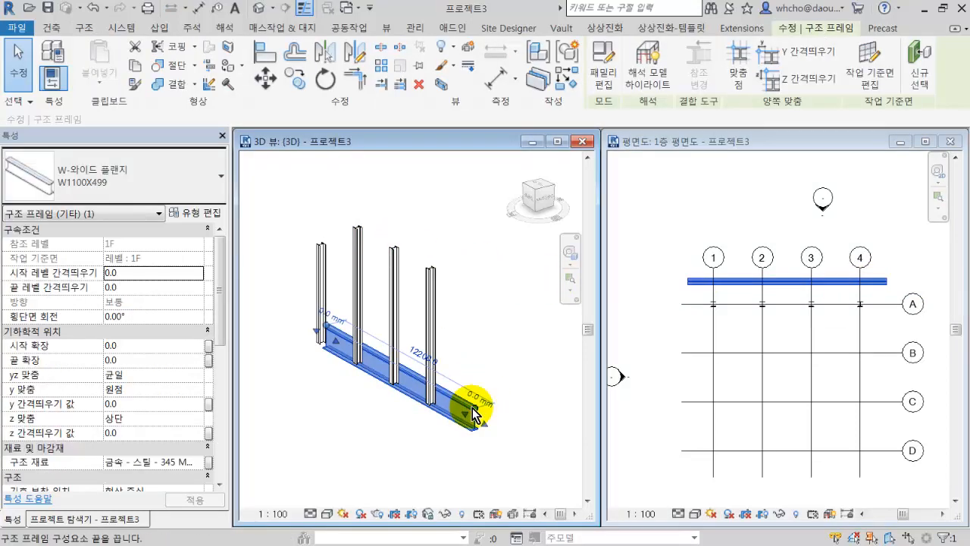
click(182, 176)
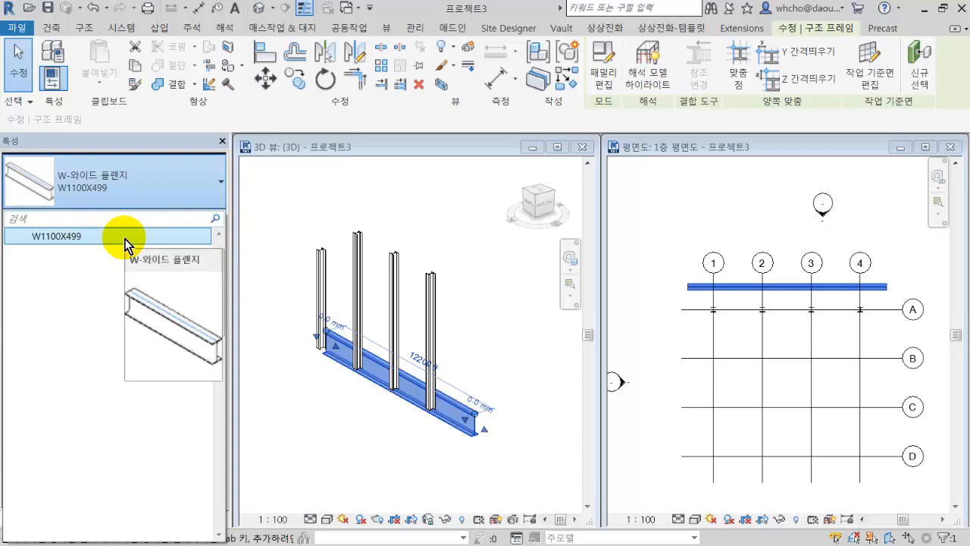
click(130, 262)
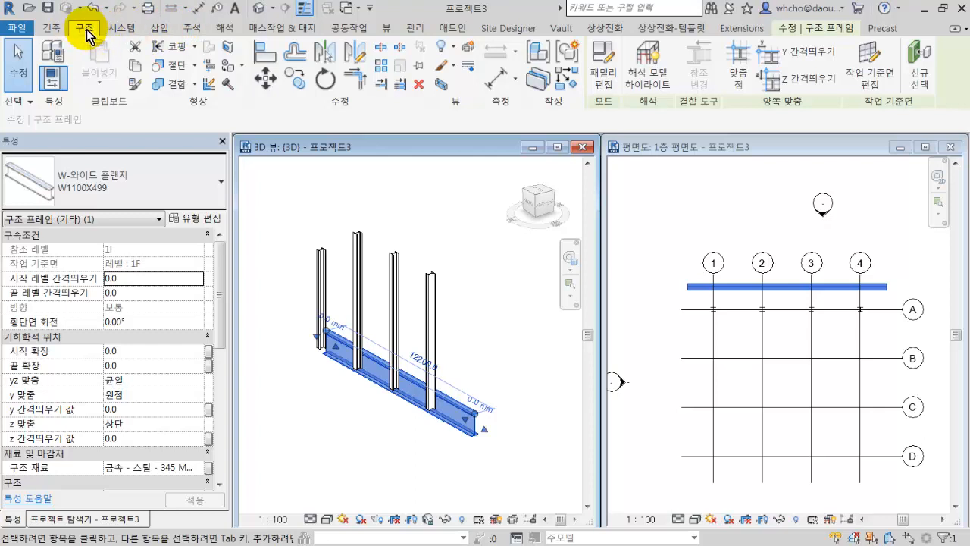
Start loading a family (패밀리 로드) and browse to the ProgramData folder on the C: drive.
click(163, 30)
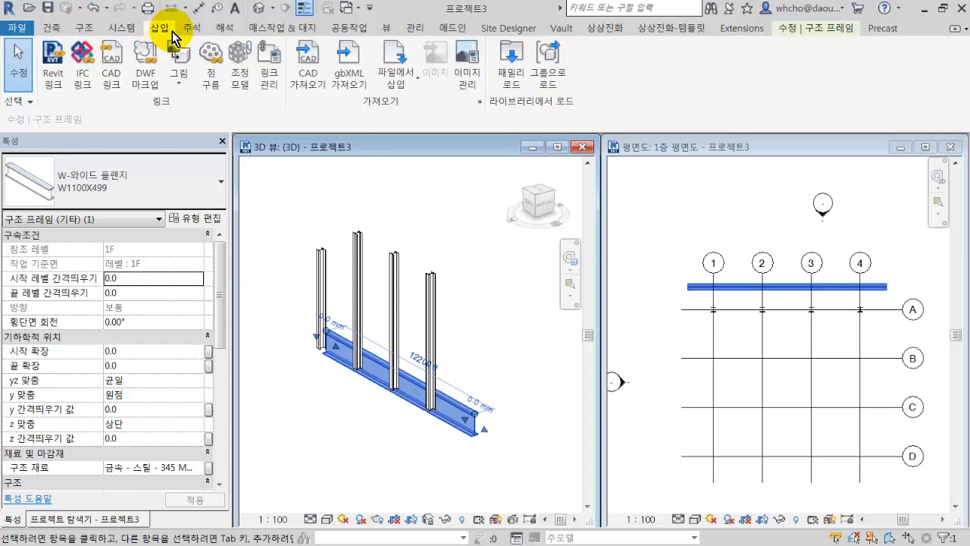
click(521, 63)
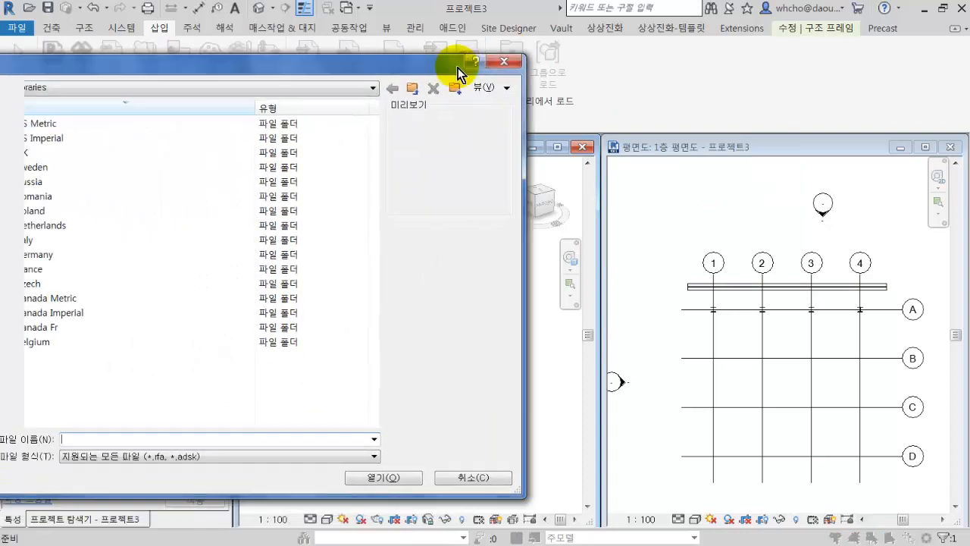
drag(458, 68, 622, 72)
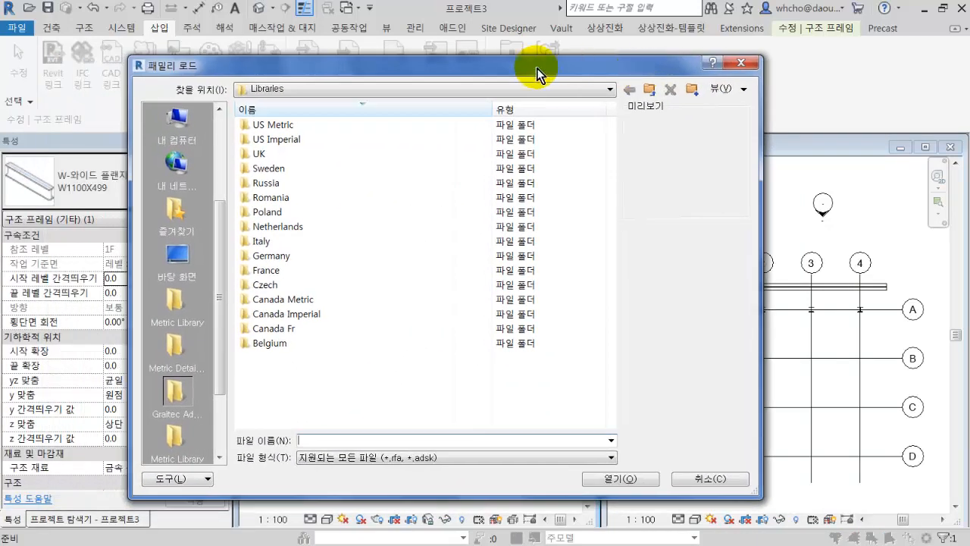
click(334, 93)
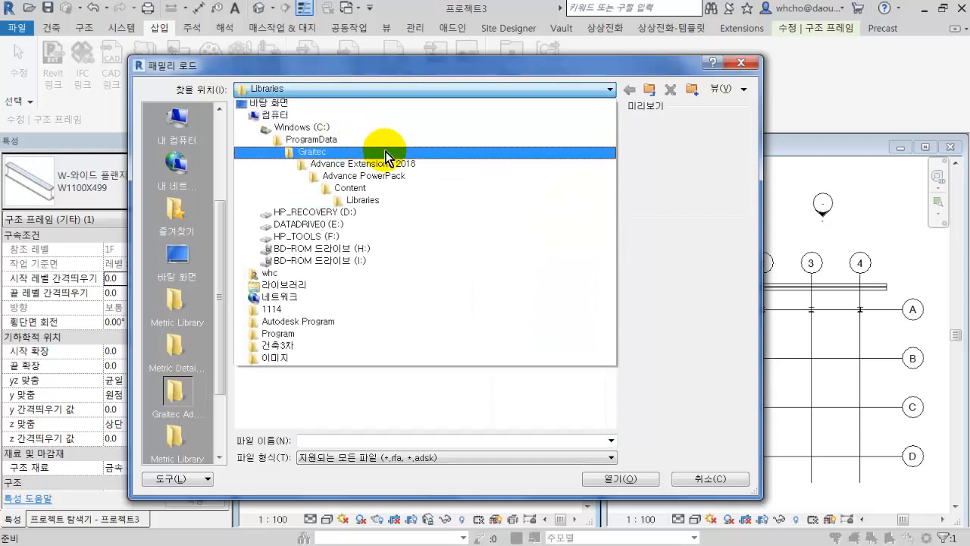
click(425, 139)
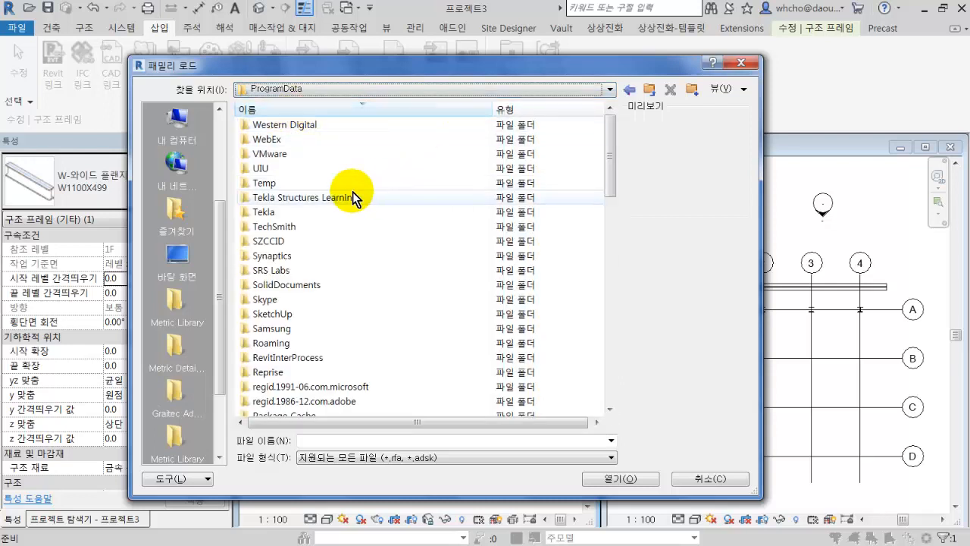
Locate the Autodesk folder inside ProgramData and open it.
click(352, 192)
key(a)
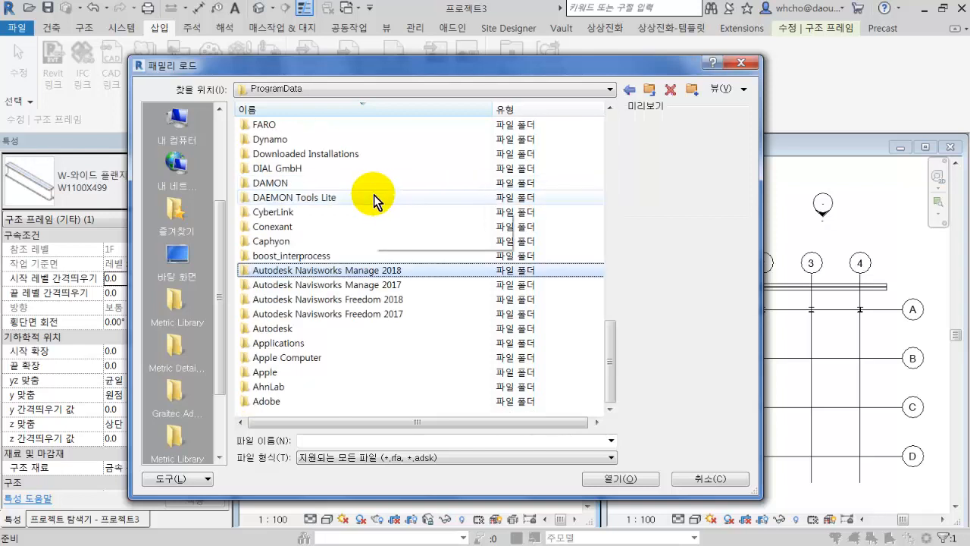
key(a)
key(a)
key(a)
key(a)
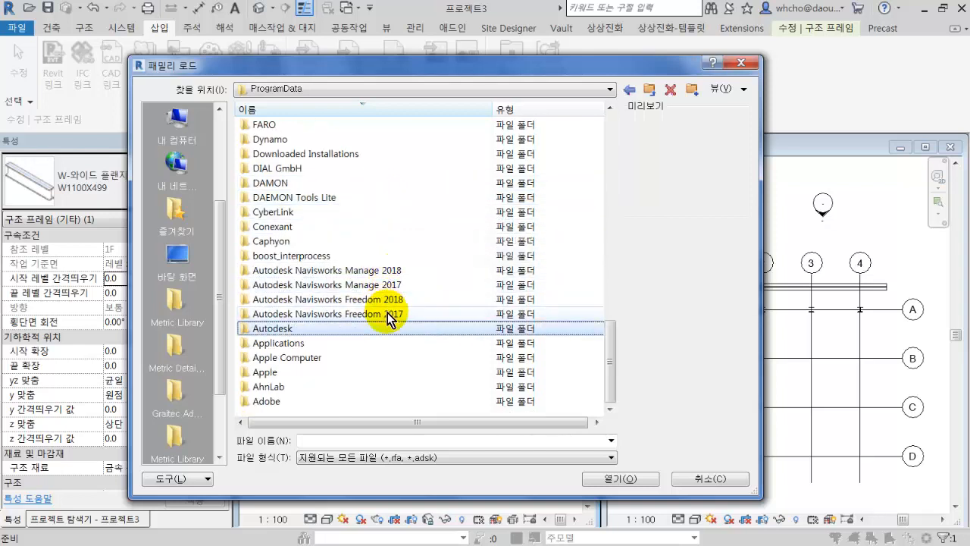
double_click(390, 328)
Open the Korea family library under RVT 2018 > Libraries.
click(383, 240)
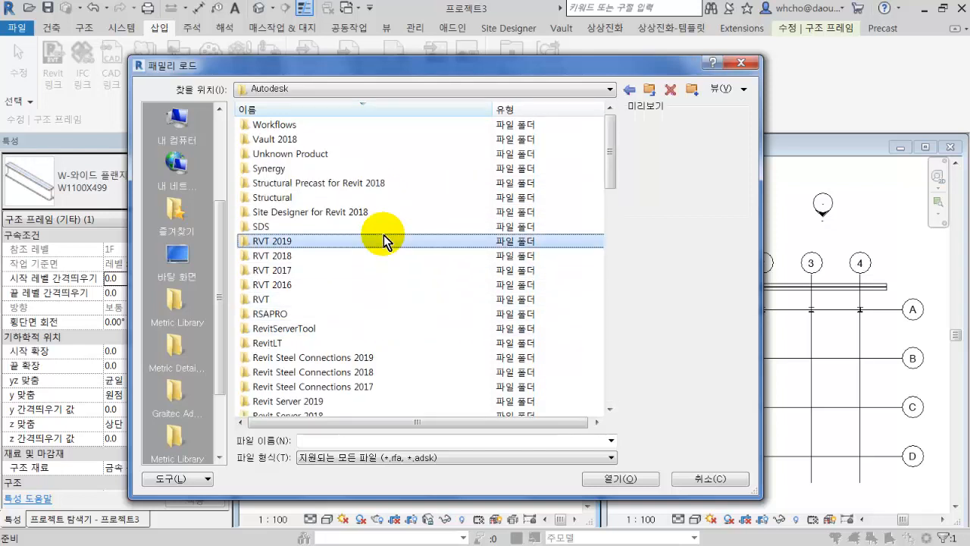
click(339, 256)
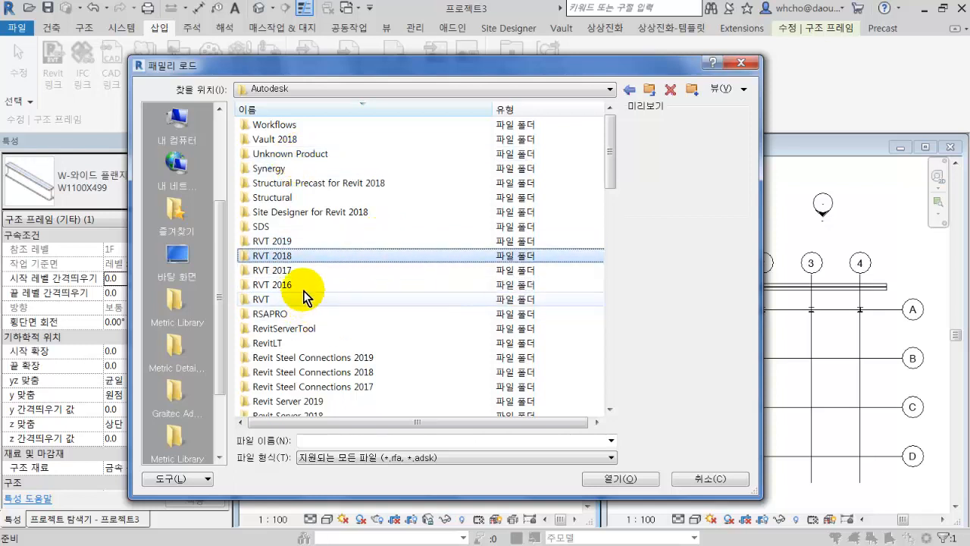
double_click(299, 257)
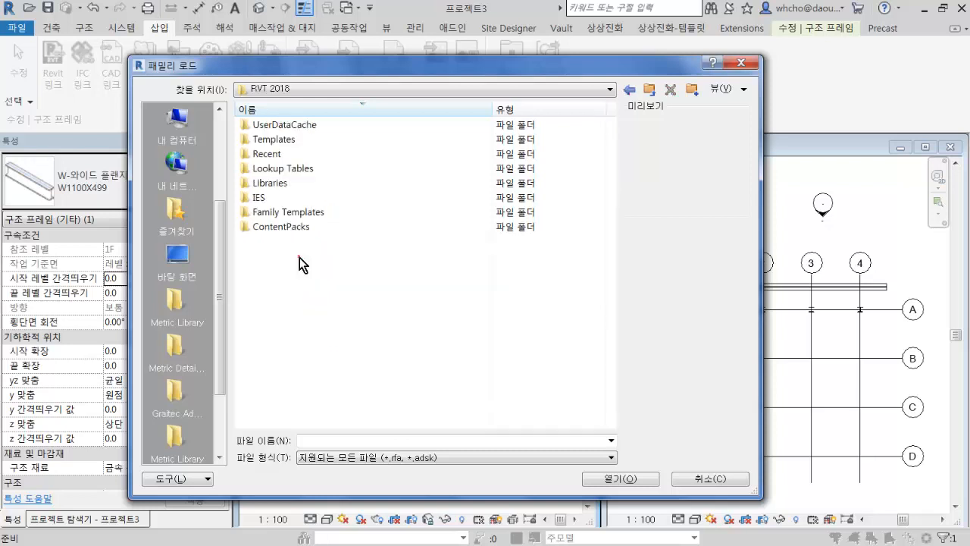
double_click(299, 182)
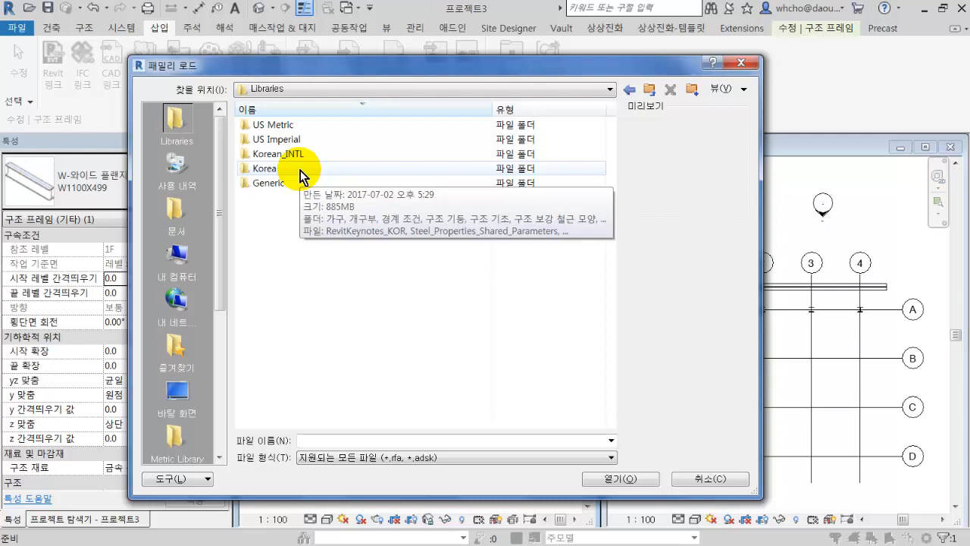
double_click(300, 170)
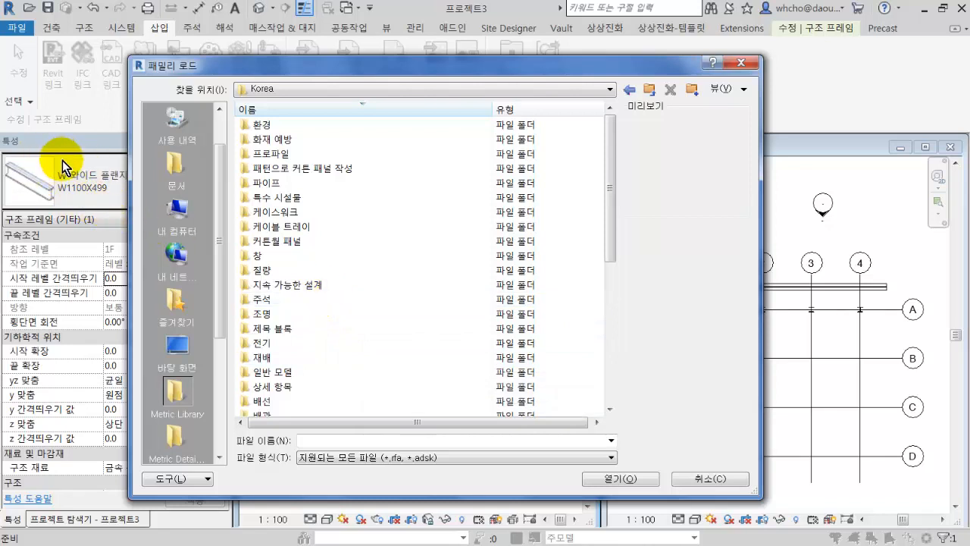
Find the 구조 프레임 (structural framing) folder in the Korea library and open it.
click(321, 228)
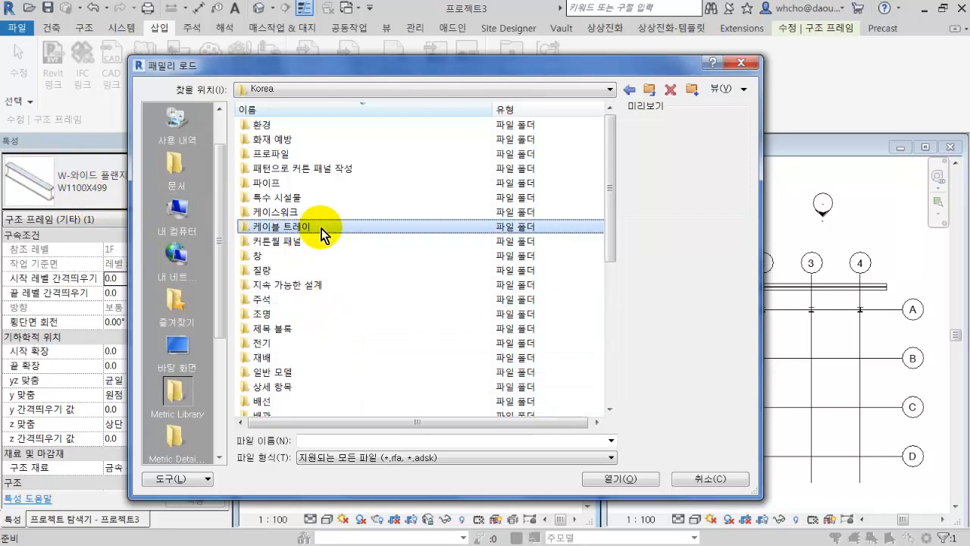
scroll(322, 228, down, 6)
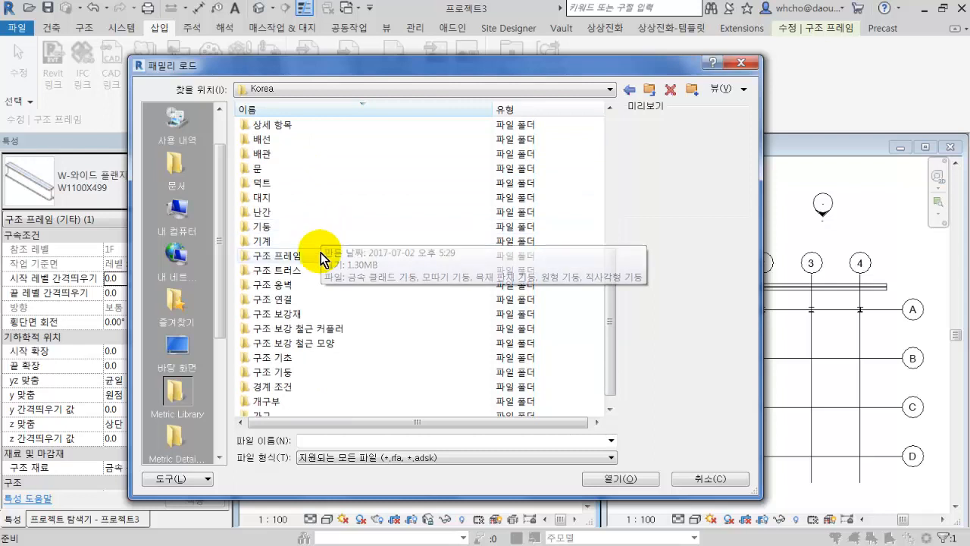
click(320, 253)
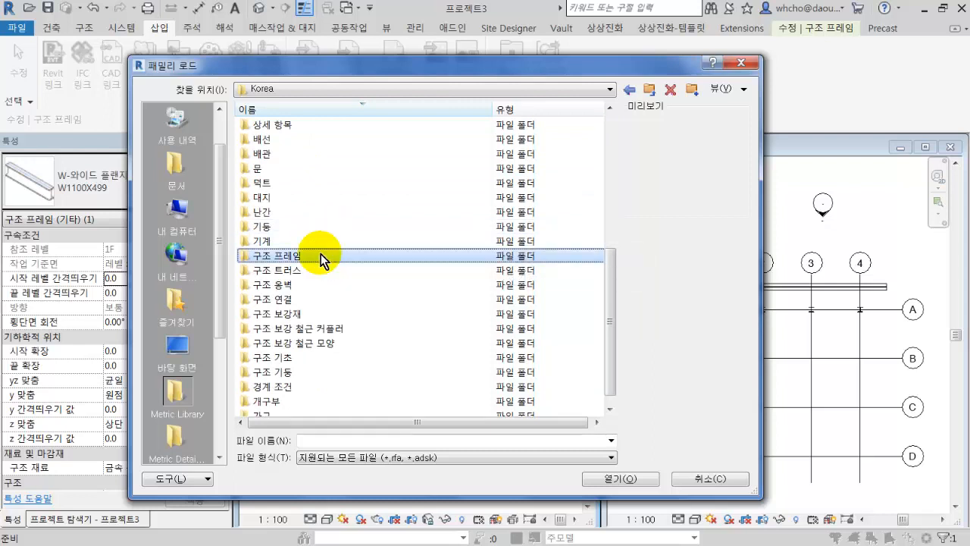
double_click(321, 254)
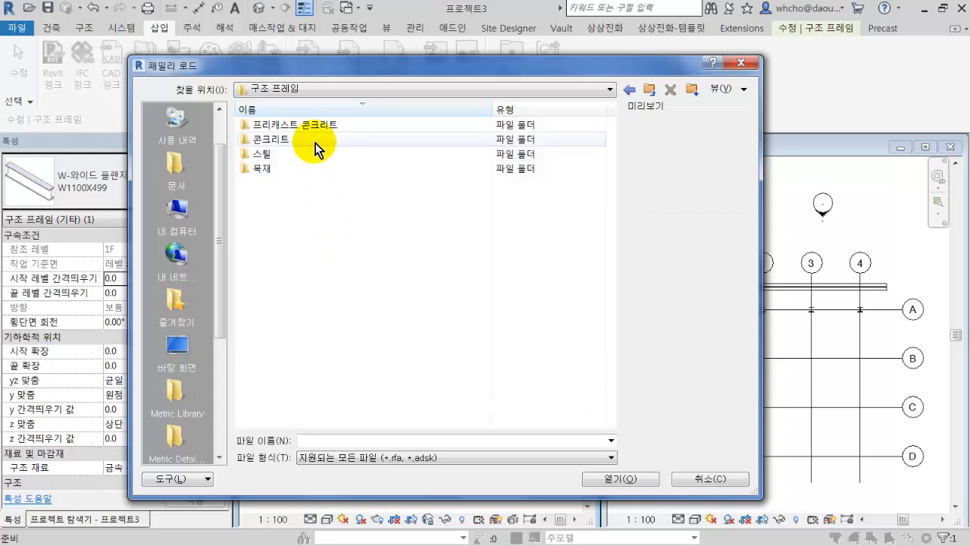
Look over the structural framing material folders and open 콘크리트 (concrete).
click(314, 139)
click(310, 153)
click(309, 166)
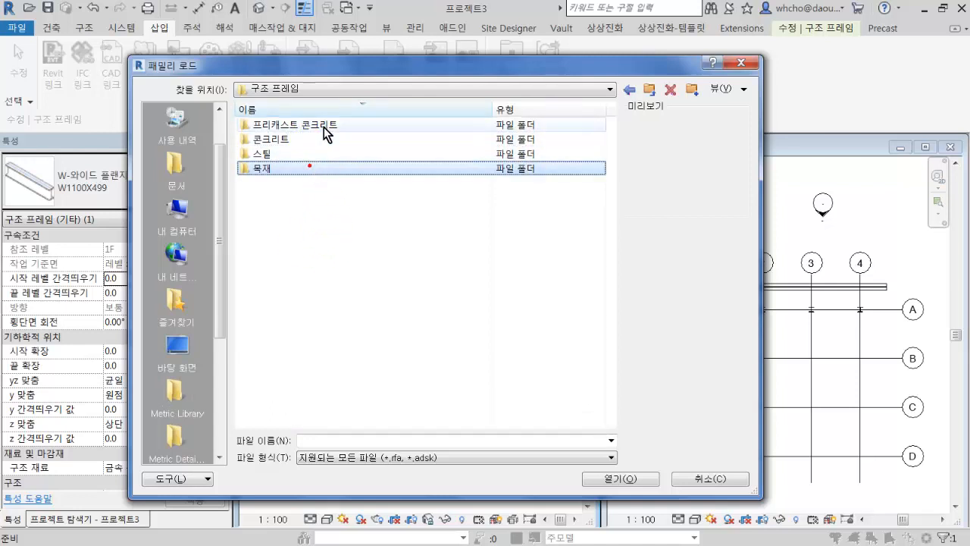
click(333, 122)
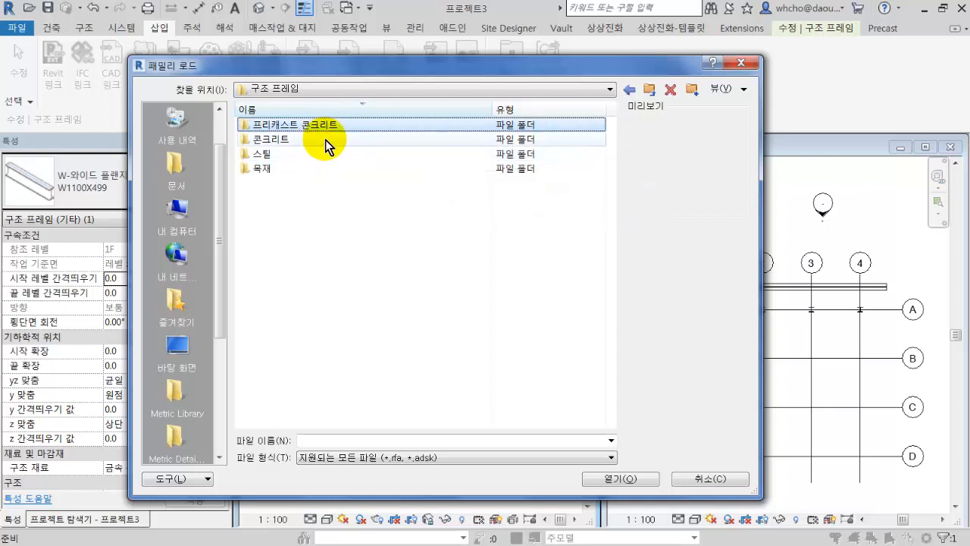
double_click(325, 141)
Preview the concrete beam families, select all four family files, and check the full folder path of their location.
click(282, 127)
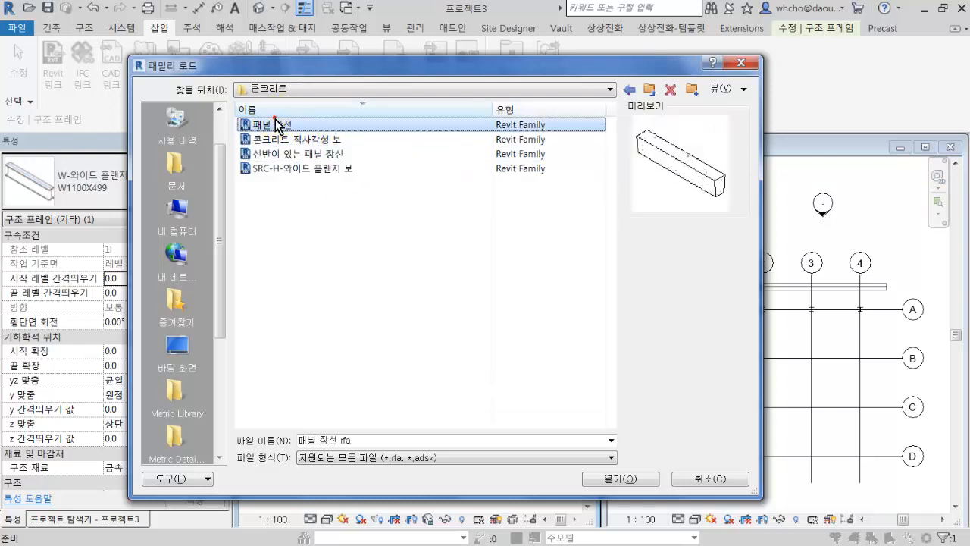
click(300, 140)
click(294, 154)
click(302, 168)
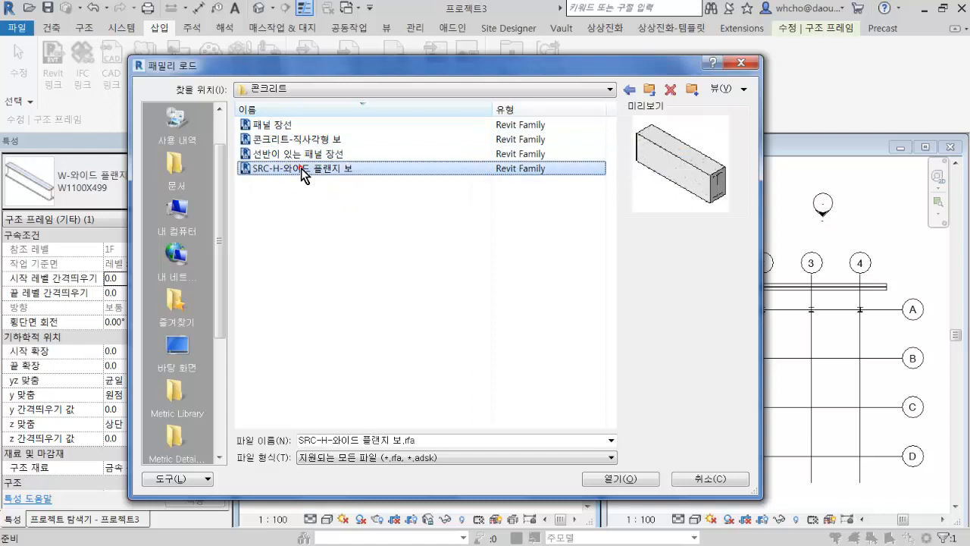
click(310, 156)
drag(412, 205, 272, 127)
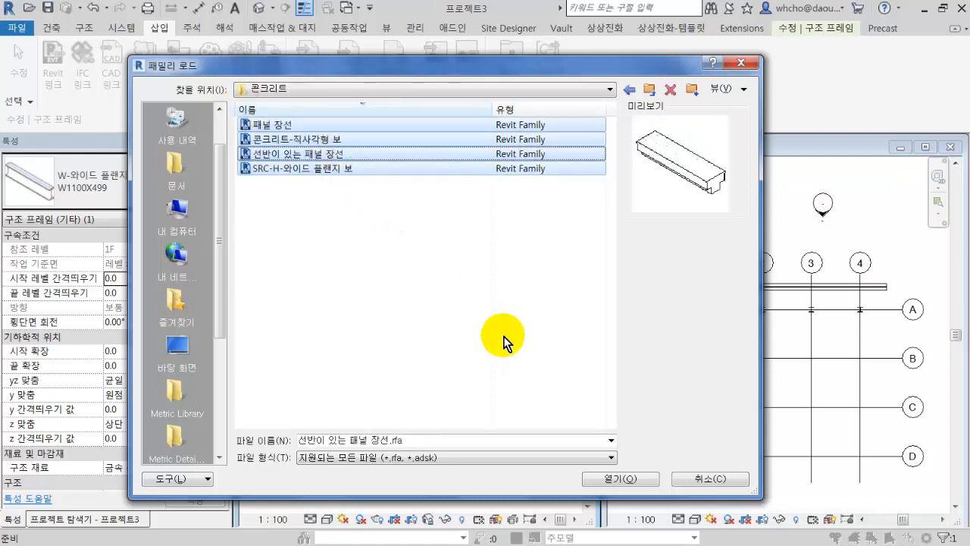
click(471, 93)
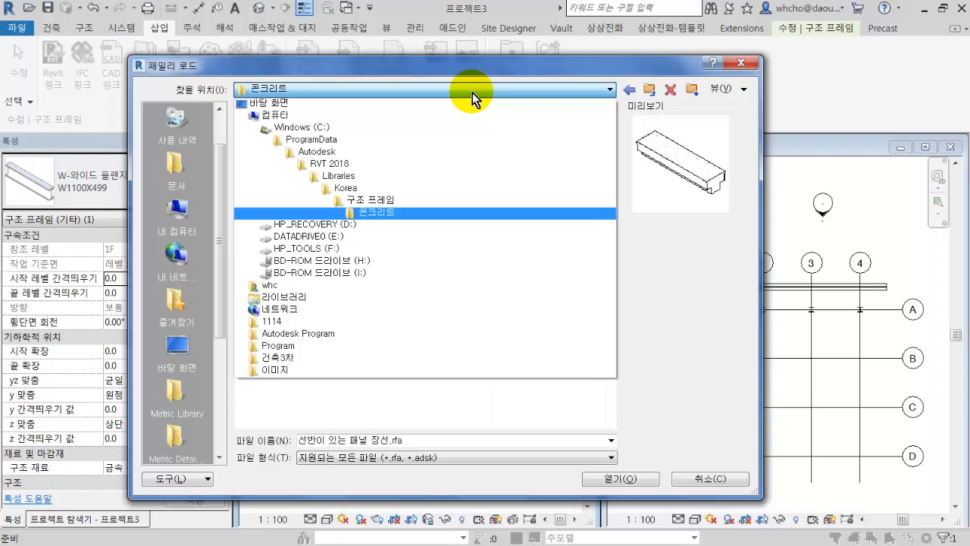
Load the four selected concrete beam families from the 콘크리트 folder into the project and accept the type specification.
click(474, 211)
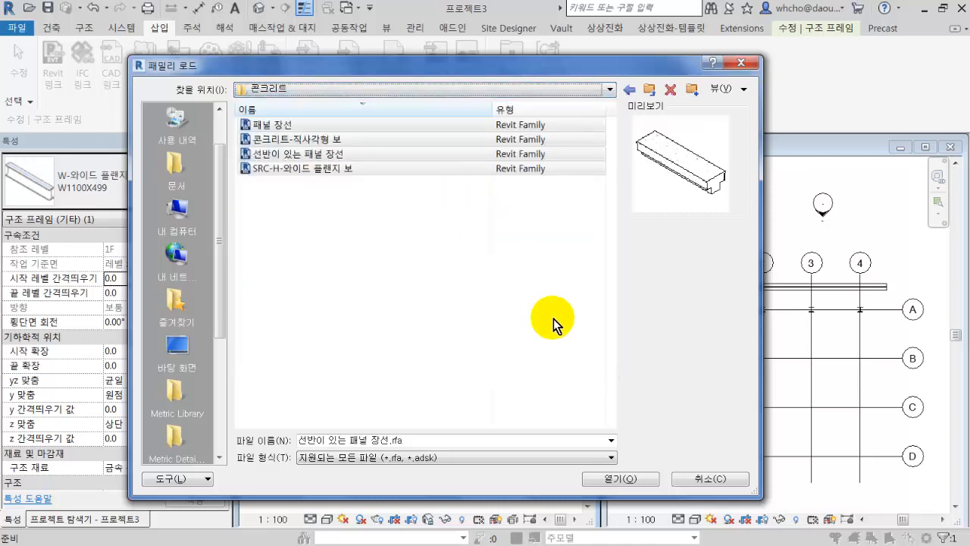
click(620, 479)
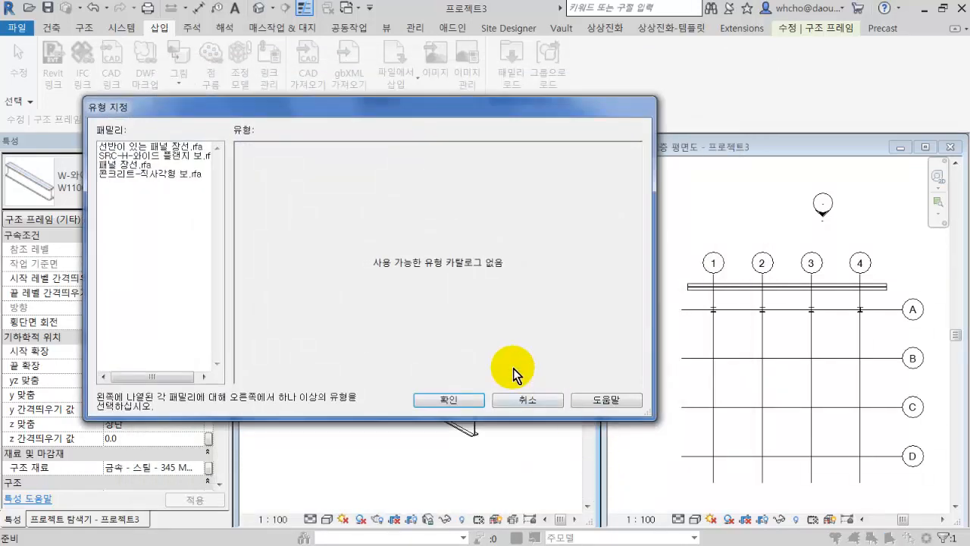
click(442, 398)
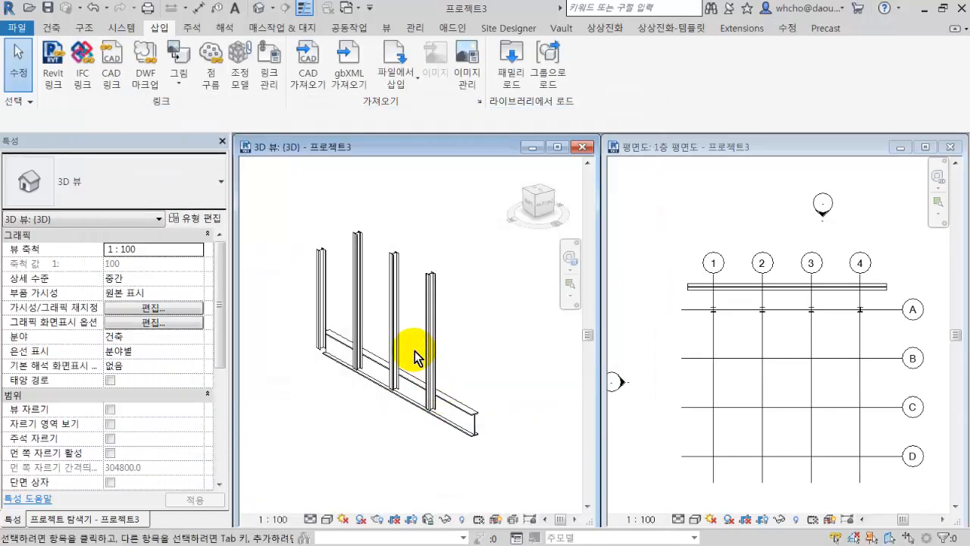
Select the W1100X499 beam in the 3D view and look through the newly loaded concrete beam types available for it.
scroll(446, 401, up, 3)
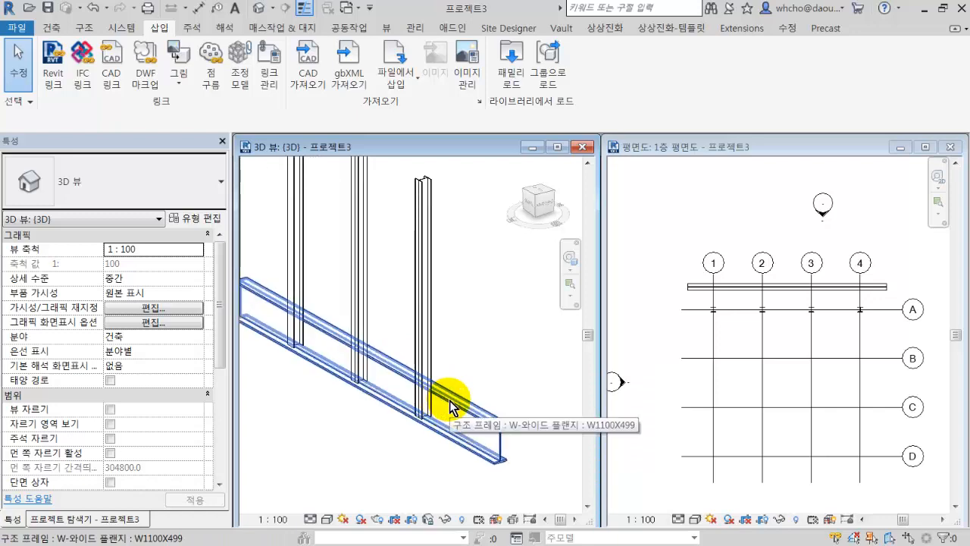
click(449, 407)
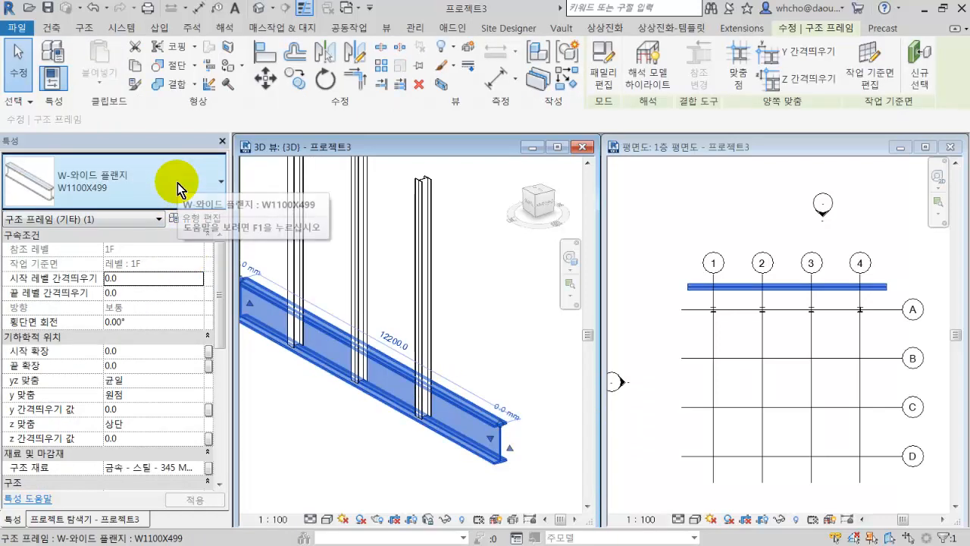
click(177, 184)
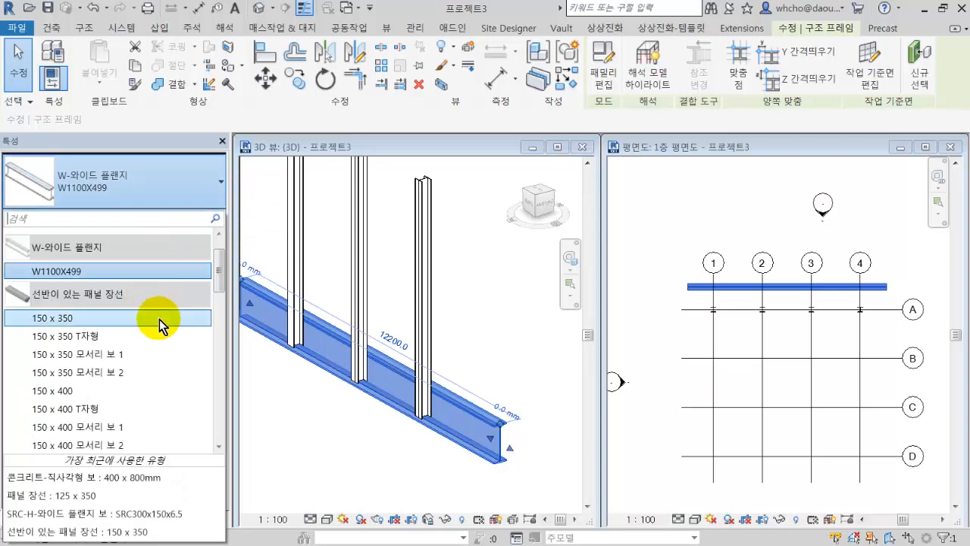
scroll(159, 320, down, 4)
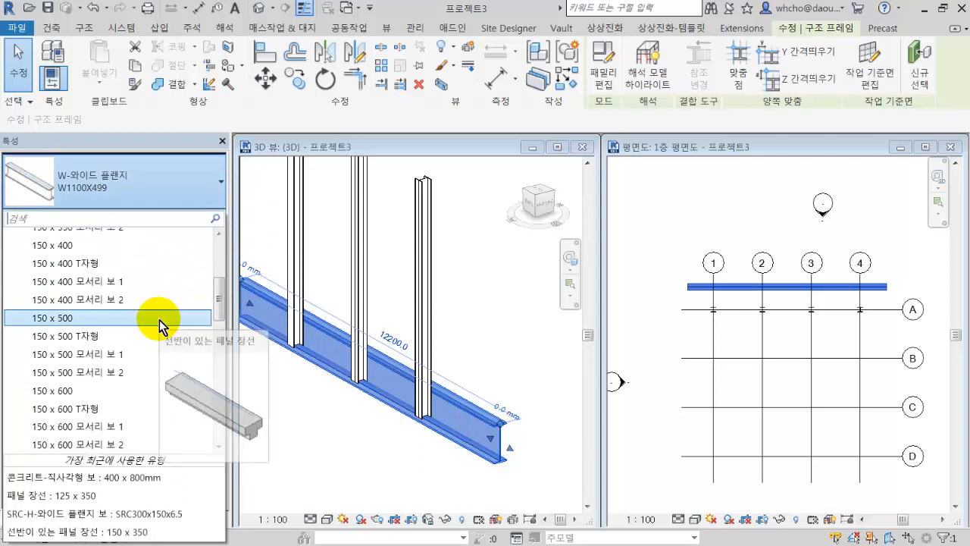
scroll(177, 315, down, 1)
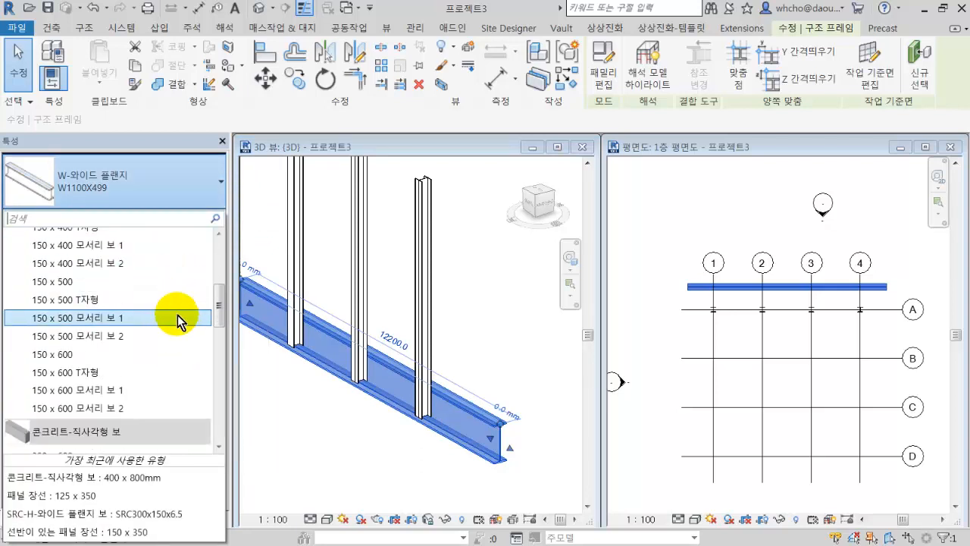
scroll(177, 315, down, 5)
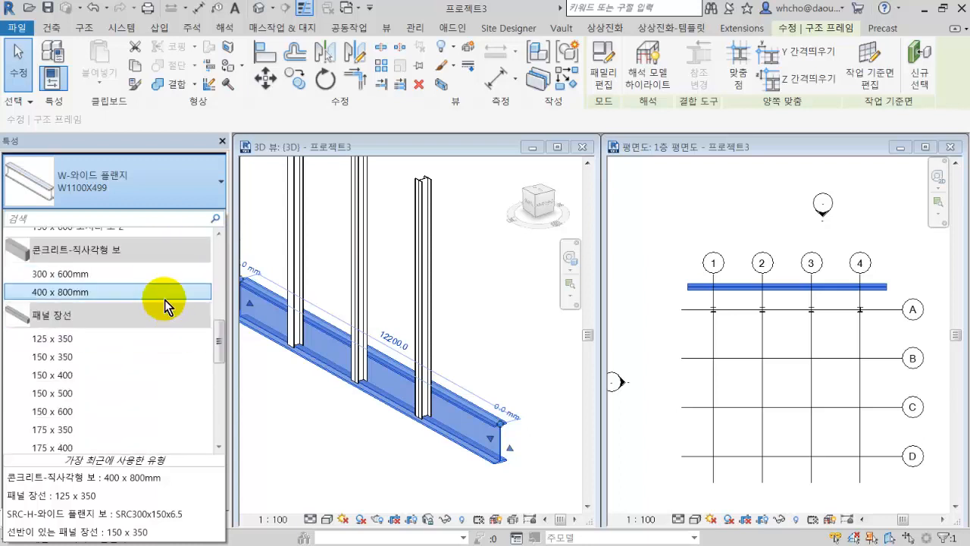
scroll(156, 314, down, 3)
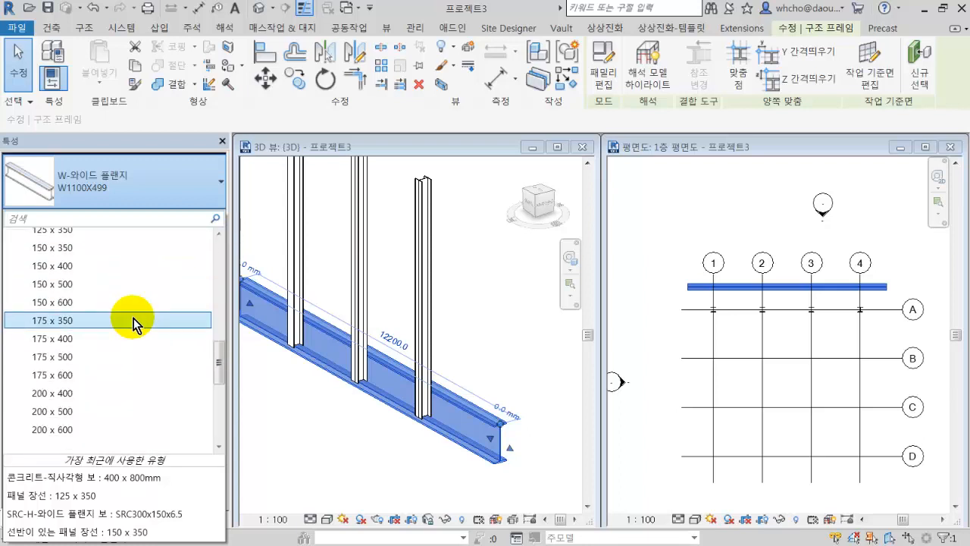
scroll(133, 321, down, 2)
scroll(134, 320, up, 4)
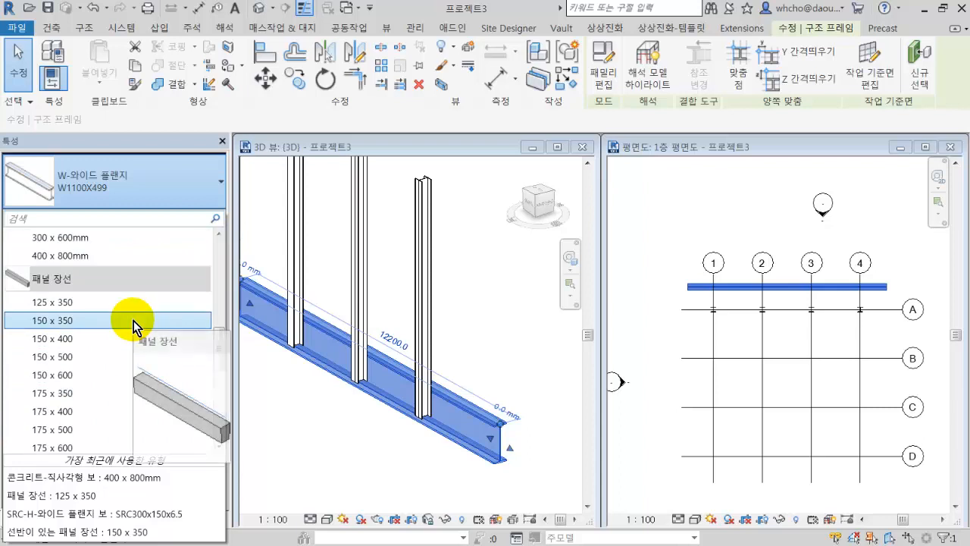
scroll(134, 322, down, 1)
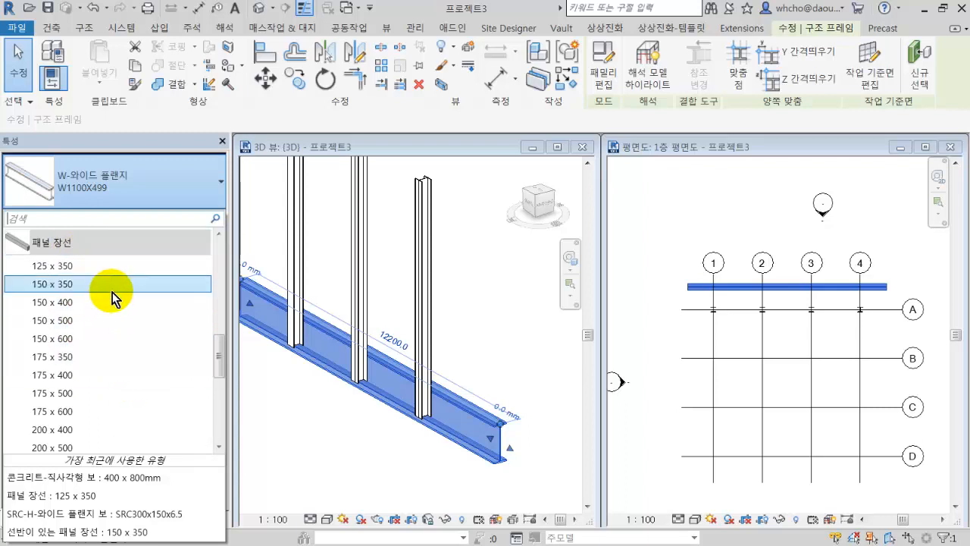
scroll(121, 303, up, 4)
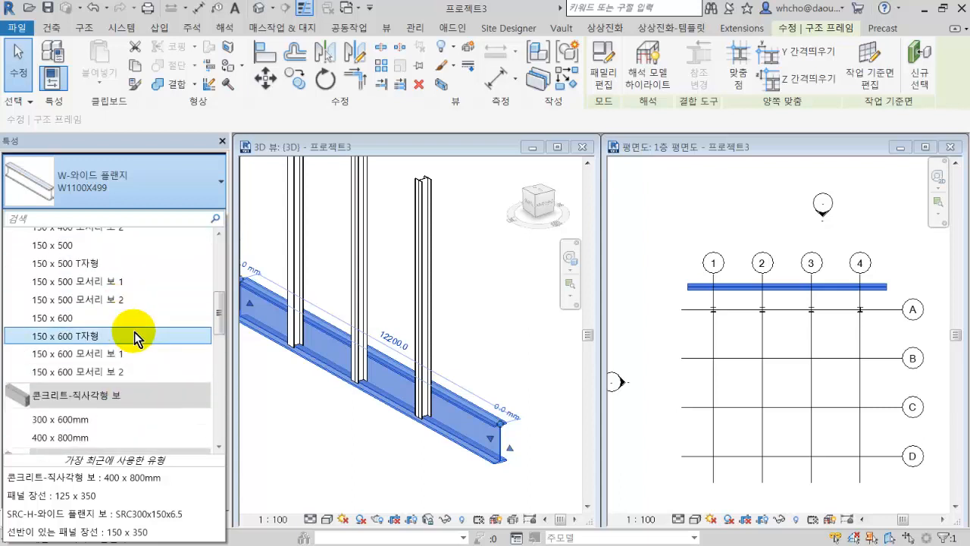
scroll(134, 332, up, 3)
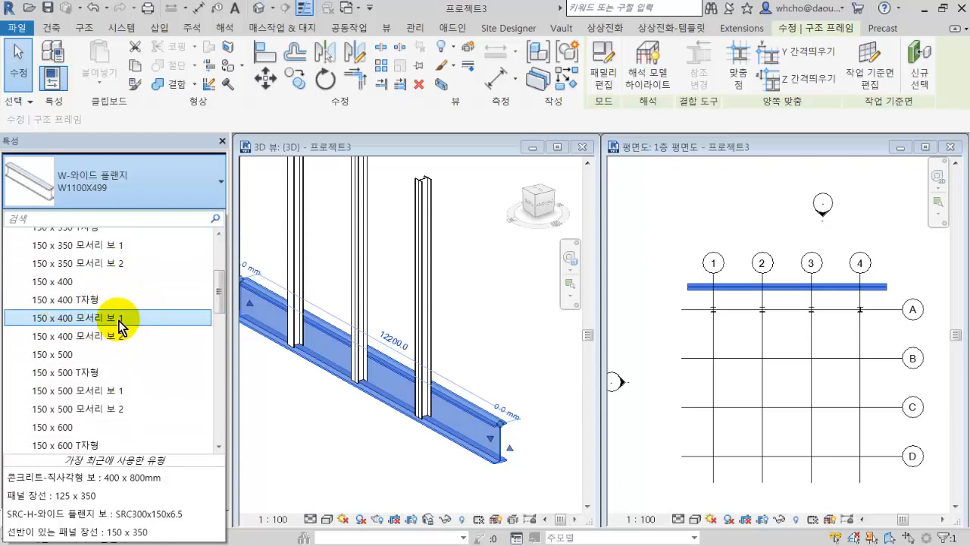
scroll(119, 320, up, 2)
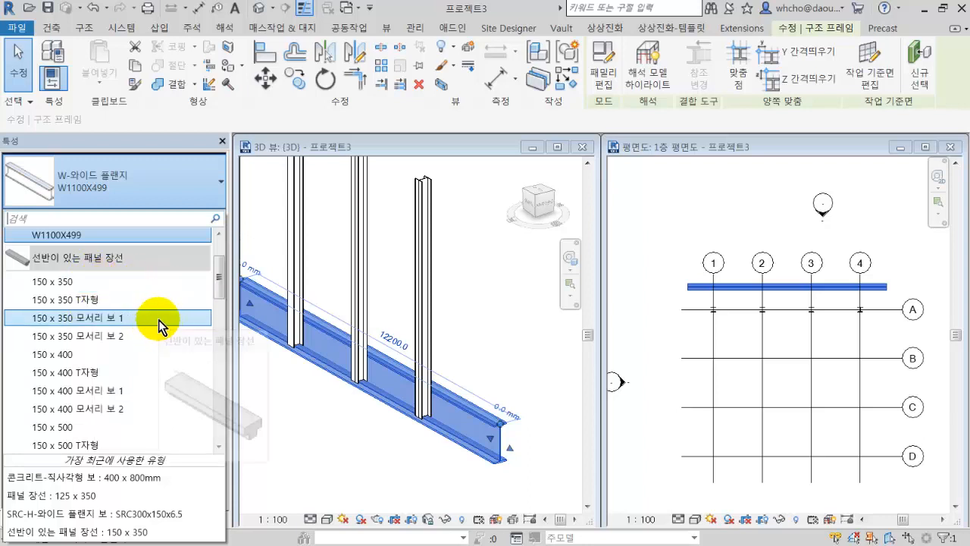
scroll(159, 320, up, 2)
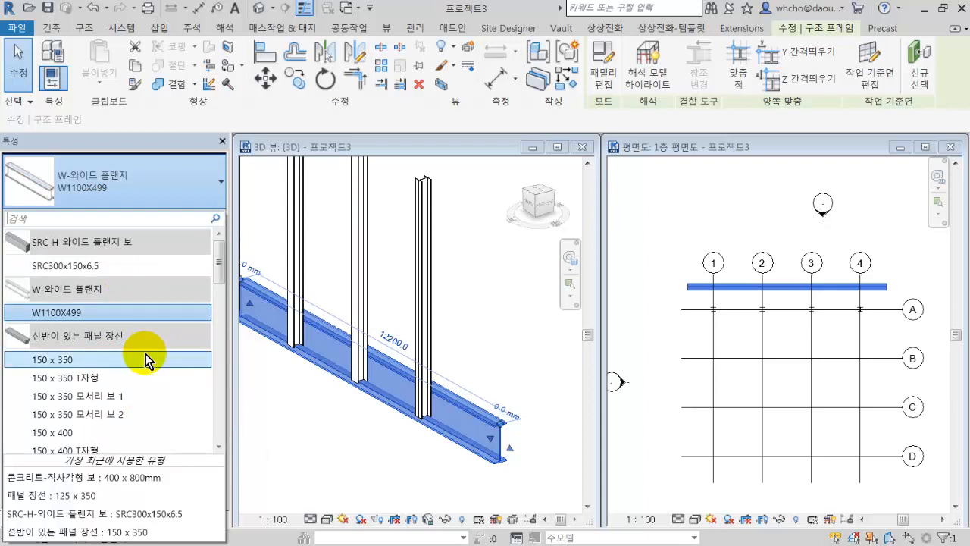
Change the selected beam's type to 콘크리트-직사각형 보 300 x 600mm and inspect its end in the 3D view.
scroll(146, 354, down, 10)
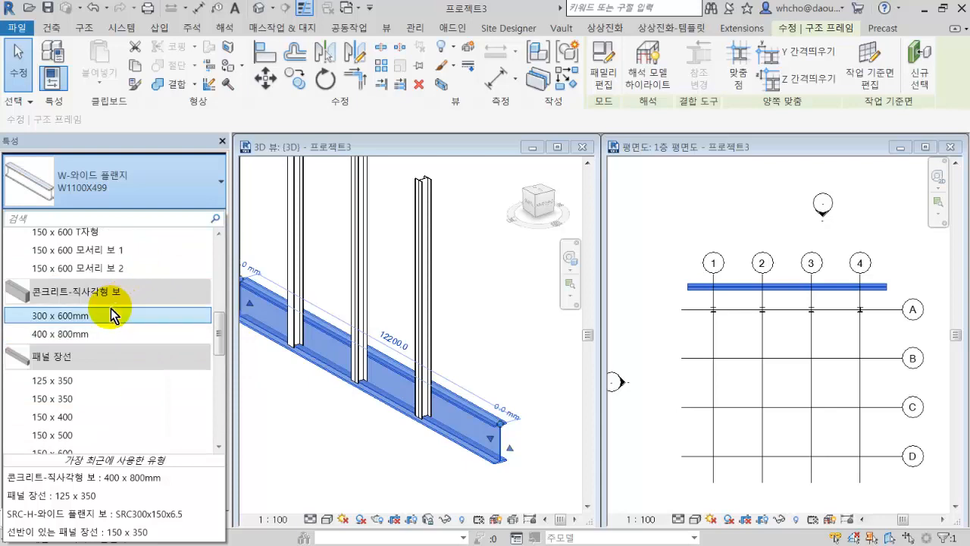
mouse_move(110, 320)
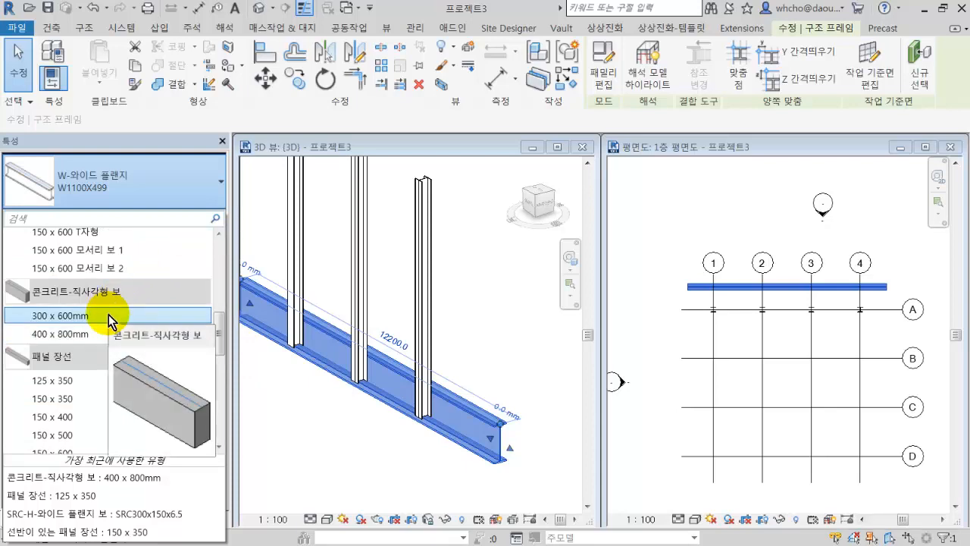
click(110, 320)
click(394, 437)
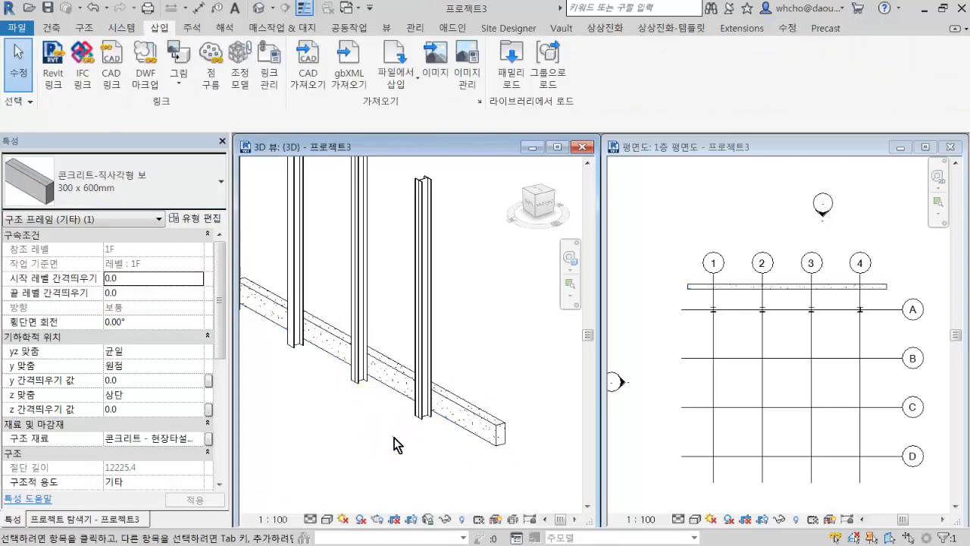
scroll(425, 436, up, 5)
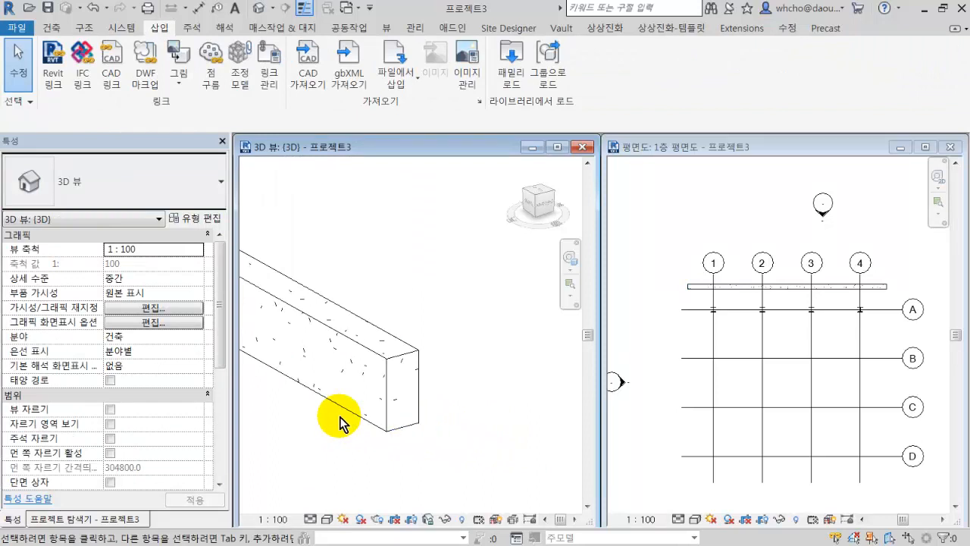
scroll(388, 414, down, 5)
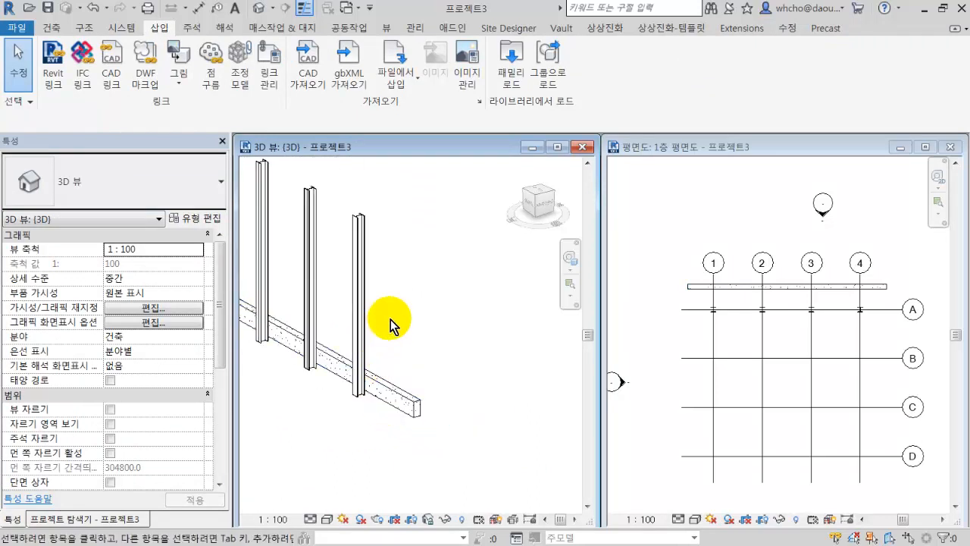
Check the steel column at grid A-4, start placing a structural column, and open family loading.
click(361, 231)
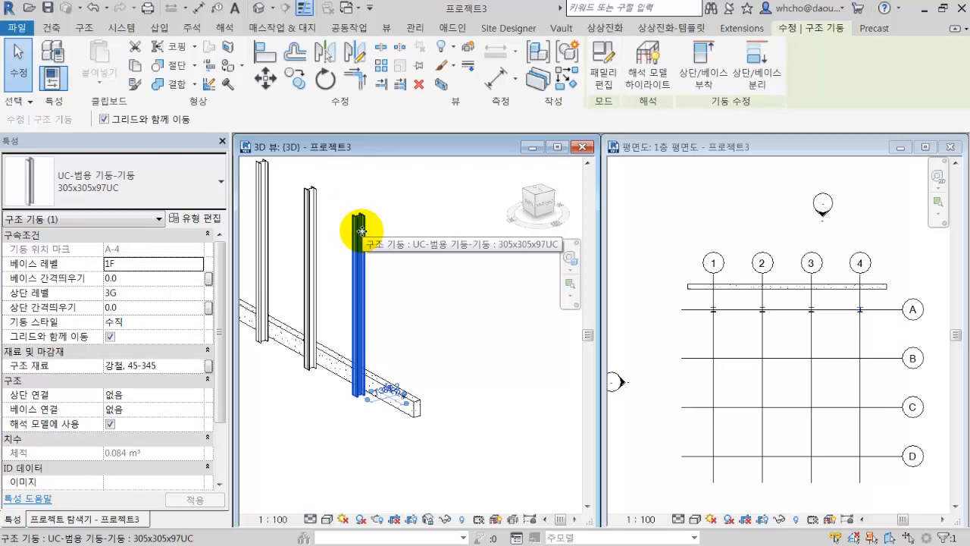
click(462, 260)
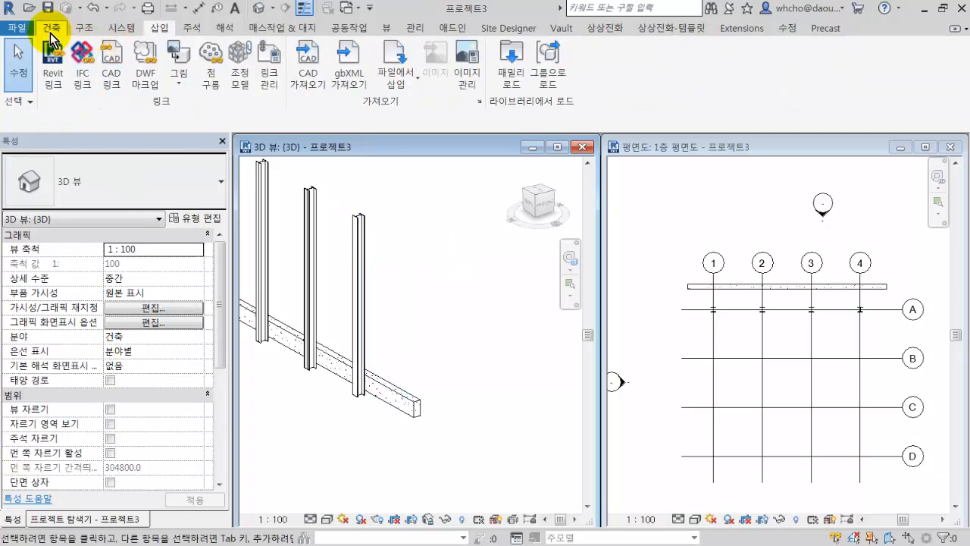
click(89, 31)
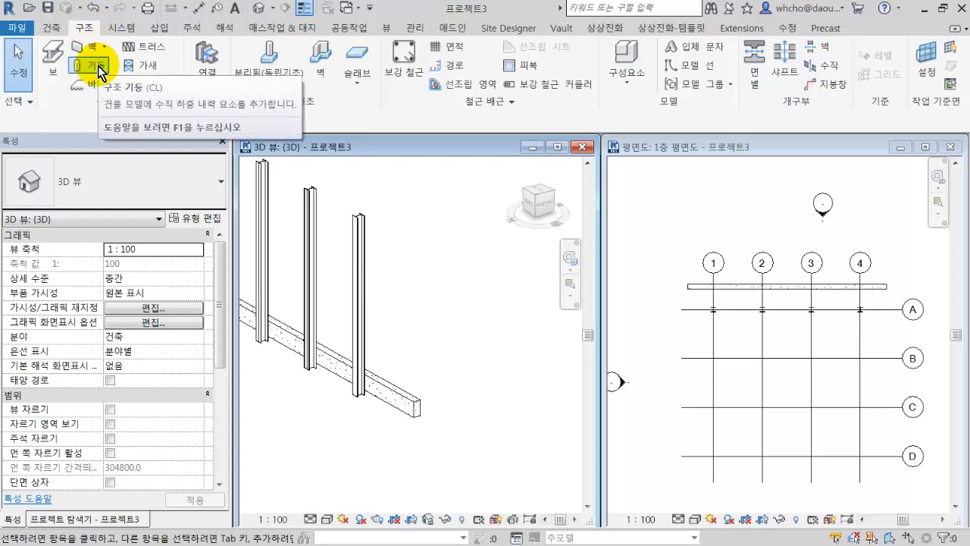
click(98, 67)
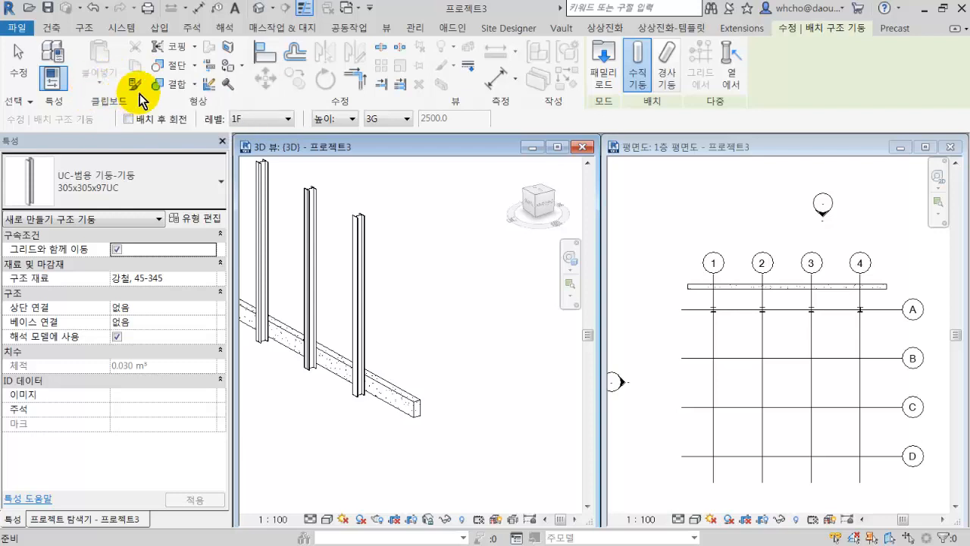
click(598, 68)
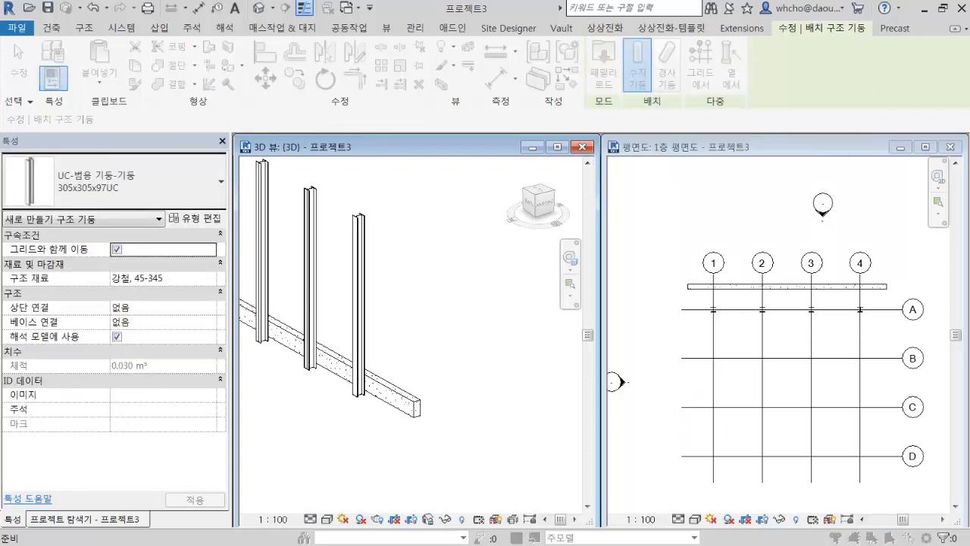
drag(258, 422, 547, 51)
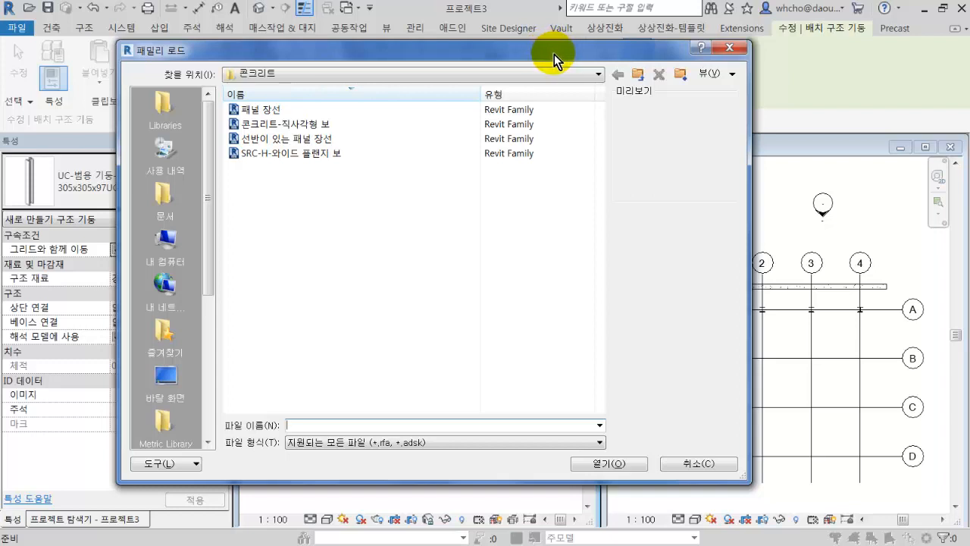
Go up to the Korea library and open its 구조 기둥 (structural column) > 콘크리트 (concrete) folder.
click(638, 74)
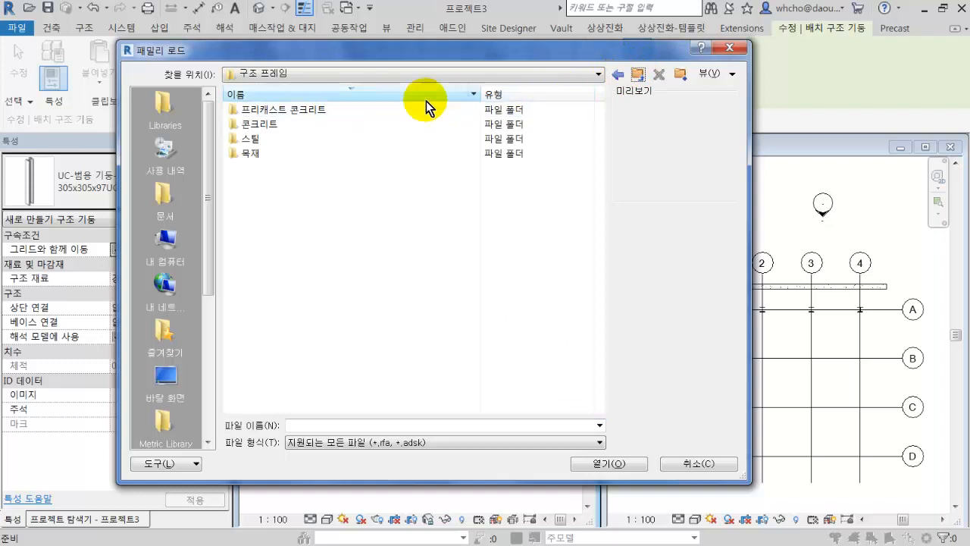
click(637, 74)
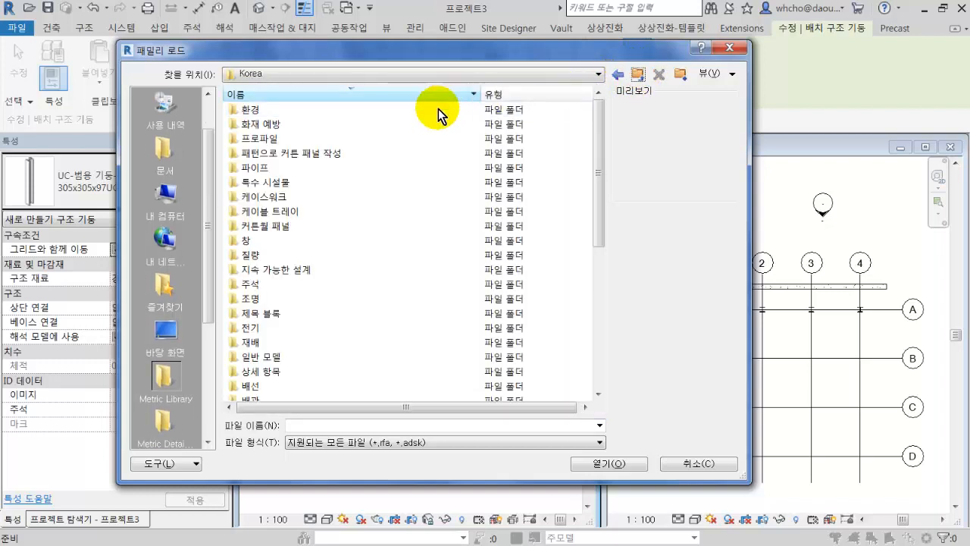
scroll(341, 187, down, 5)
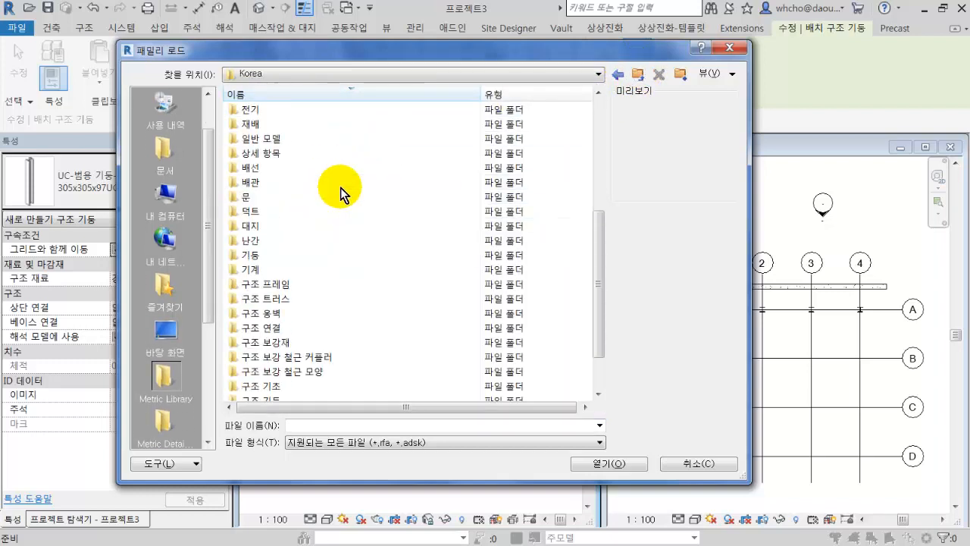
scroll(322, 303, down, 2)
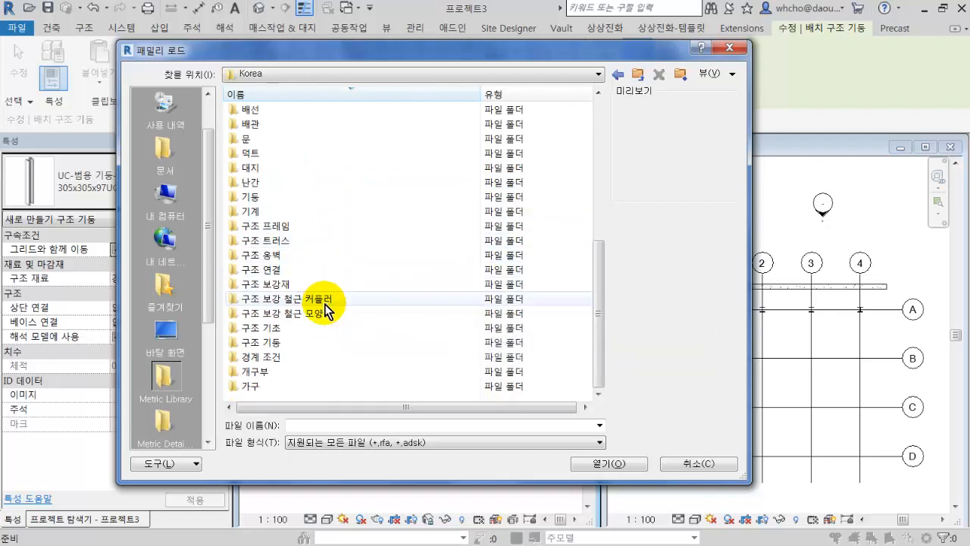
click(329, 344)
double_click(329, 345)
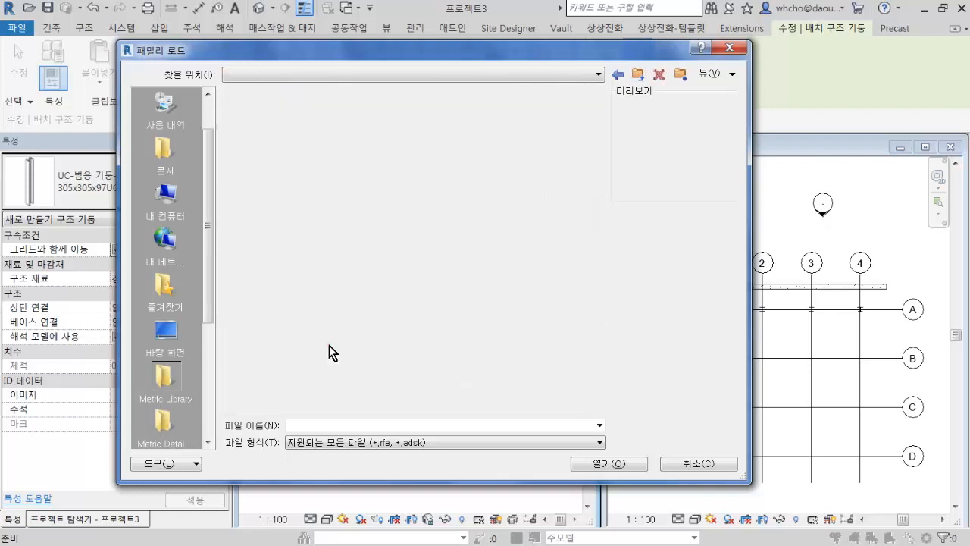
click(317, 125)
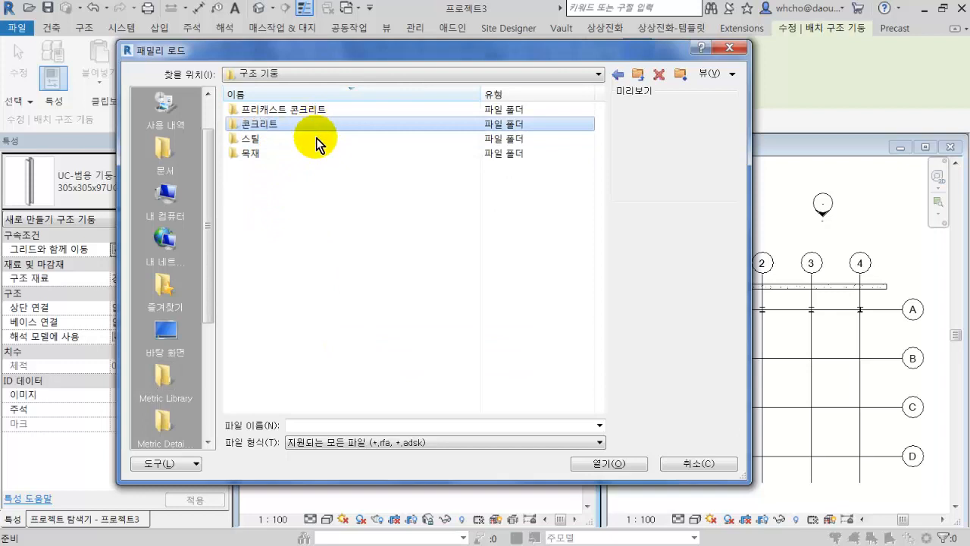
double_click(316, 125)
Preview the column families in the 콘크리트 folder, select all six and load them, accepting the type selection.
click(298, 111)
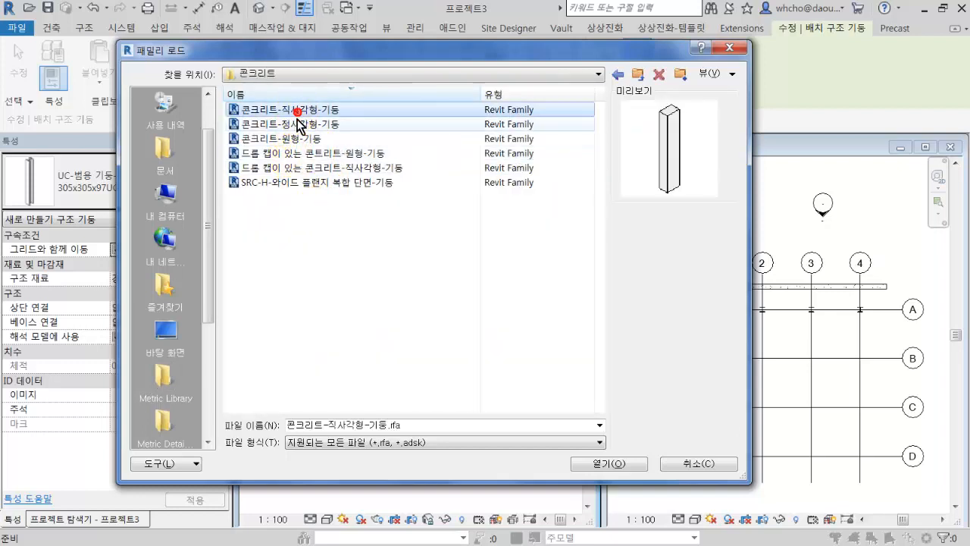
click(300, 124)
click(300, 138)
click(300, 153)
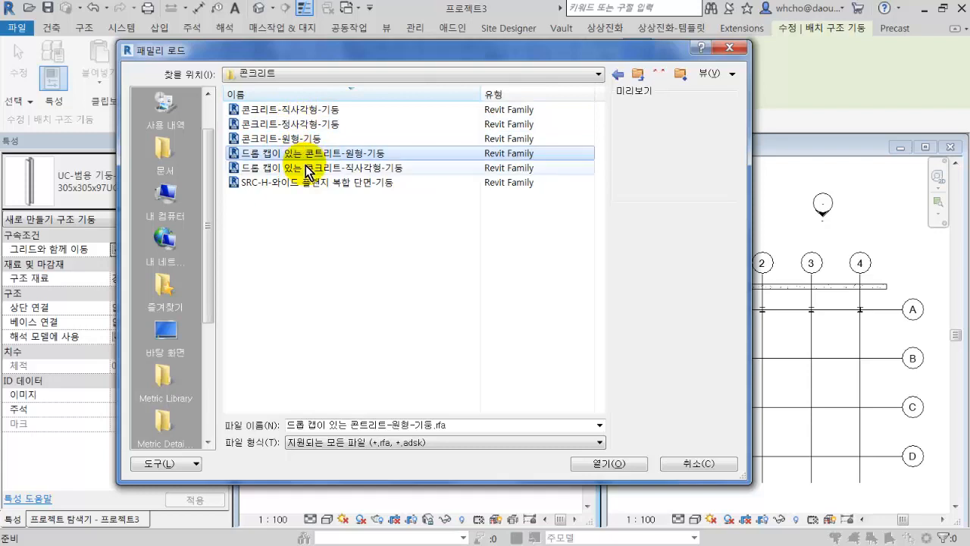
click(300, 168)
click(310, 182)
drag(424, 231, 245, 106)
click(626, 465)
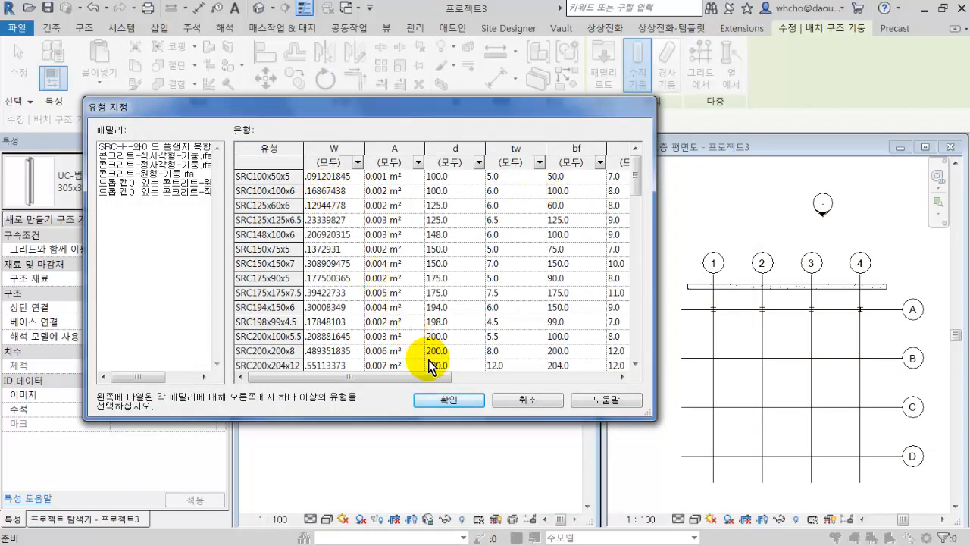
click(454, 399)
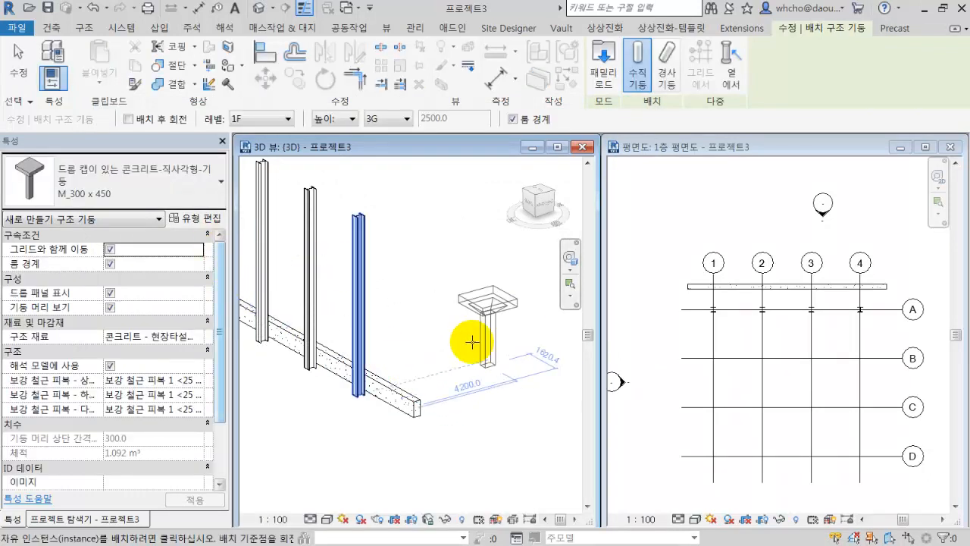
Place a 드롭 캡이 있는 콘크리트-직사각형-기둥 M_300 x 450 column beside the steel columns in 3D and review the loaded column types.
click(429, 347)
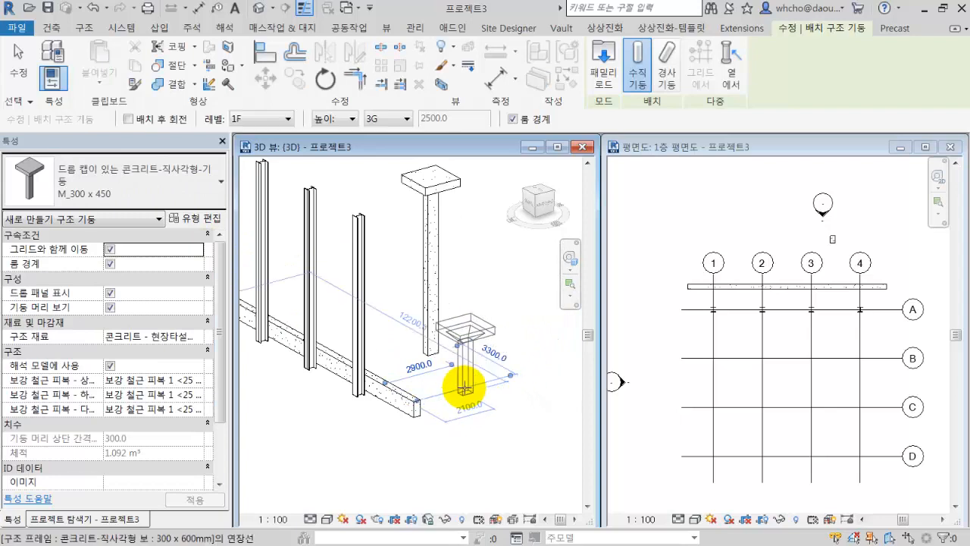
click(140, 182)
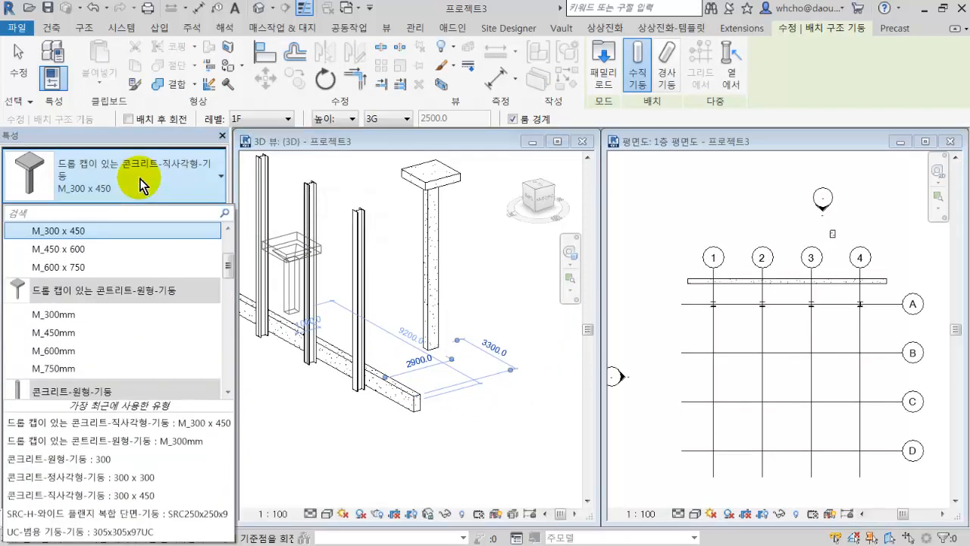
scroll(144, 287, up, 3)
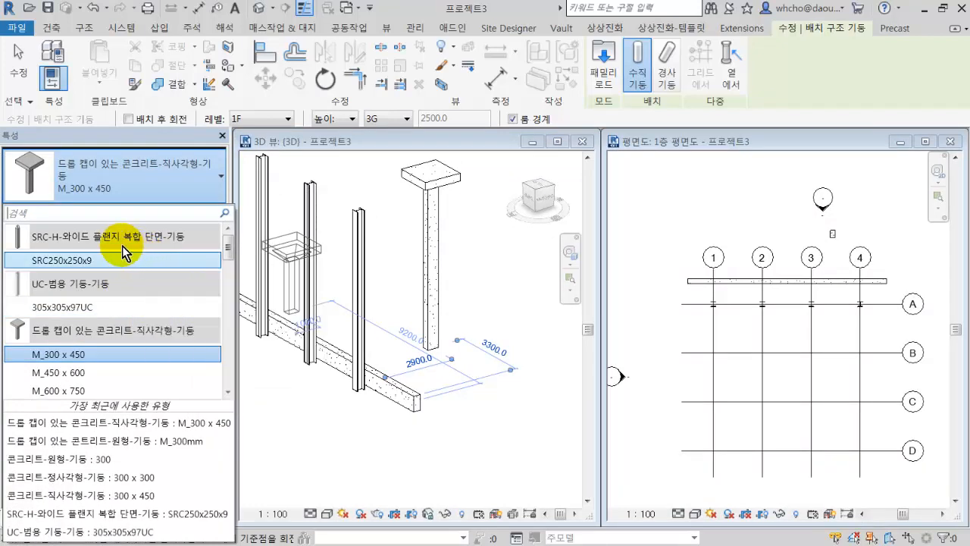
scroll(122, 245, down, 3)
scroll(122, 250, down, 2)
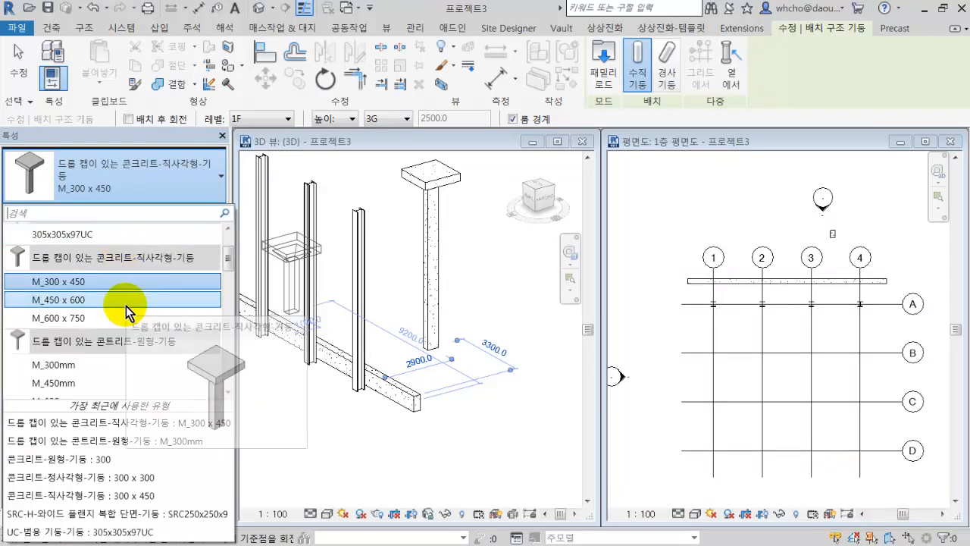
scroll(126, 303, down, 3)
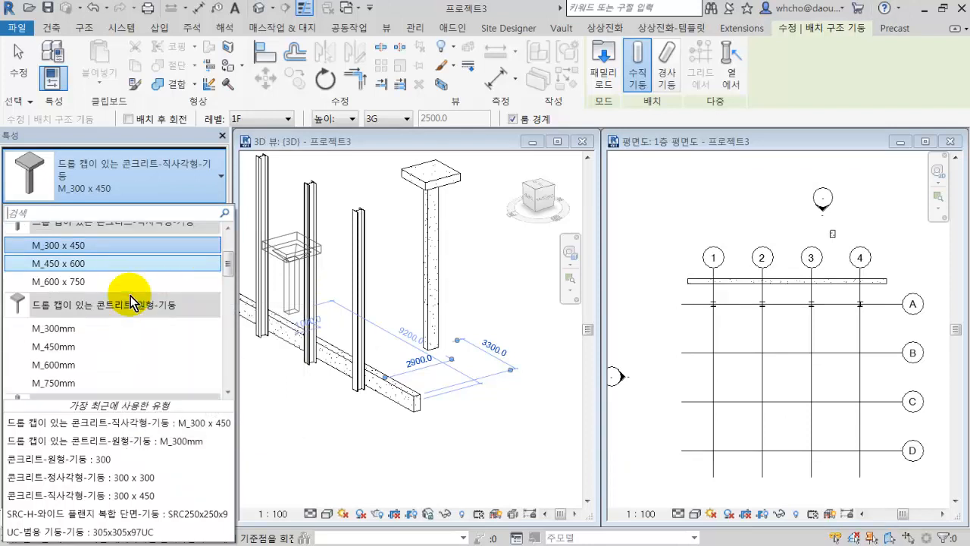
scroll(122, 307, down, 2)
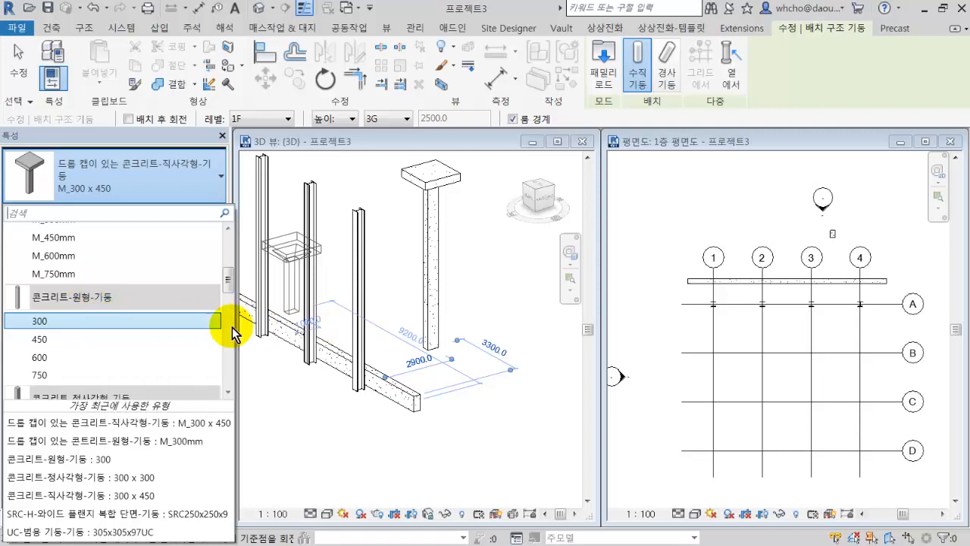
mouse_move(188, 324)
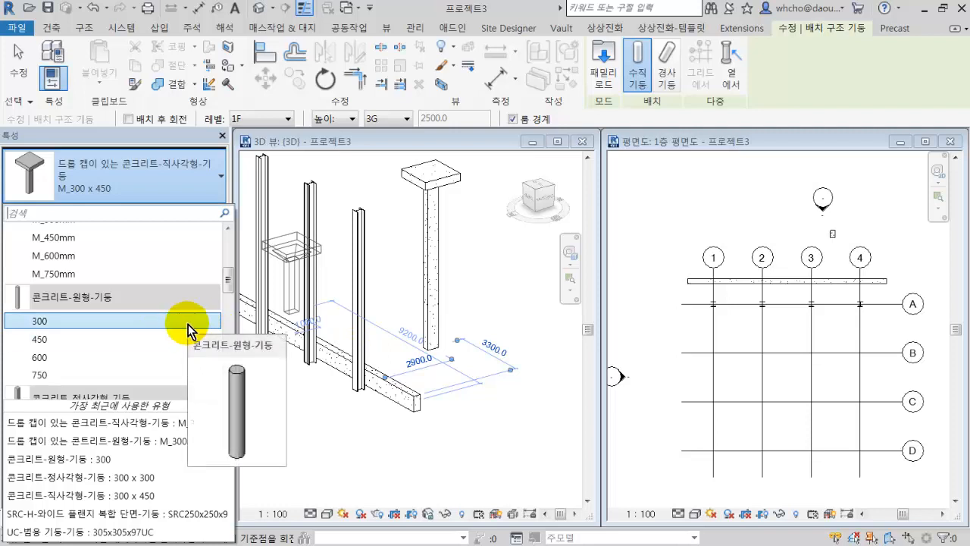
scroll(169, 322, down, 2)
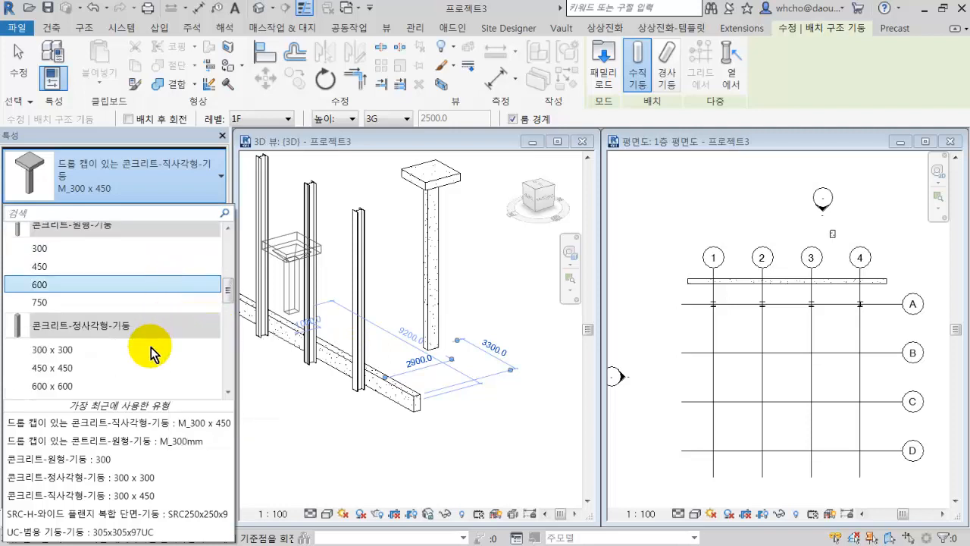
key(Escape)
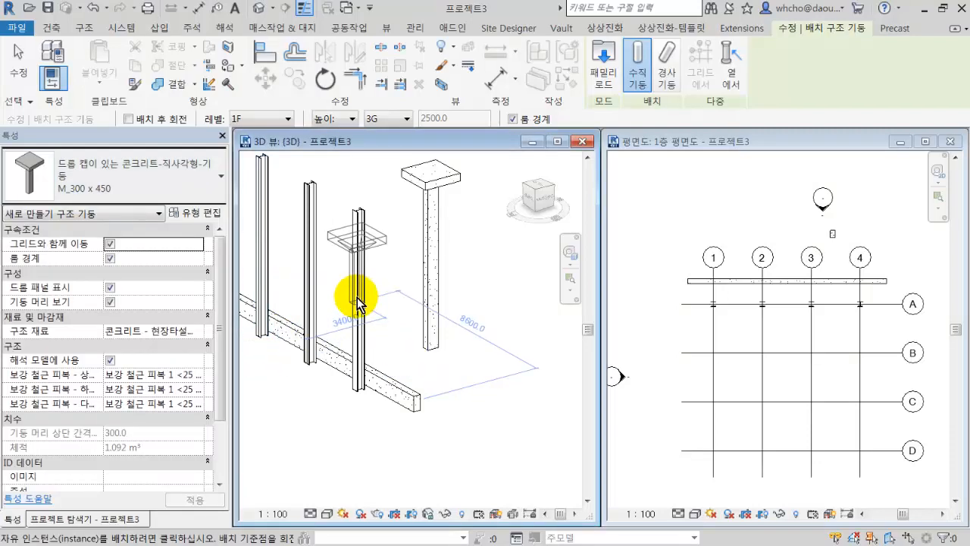
key(Escape)
Change the steel column at grid A-4 to type 콘크리트-정사각형-기둥 300 x 300.
middle_drag(361, 283, 477, 308)
click(460, 332)
drag(479, 308, 328, 251)
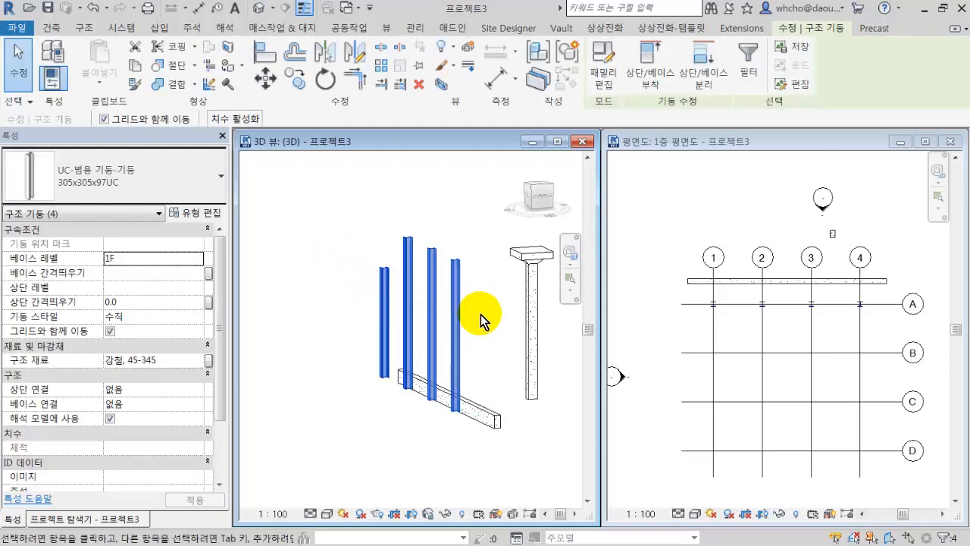
drag(482, 313, 454, 298)
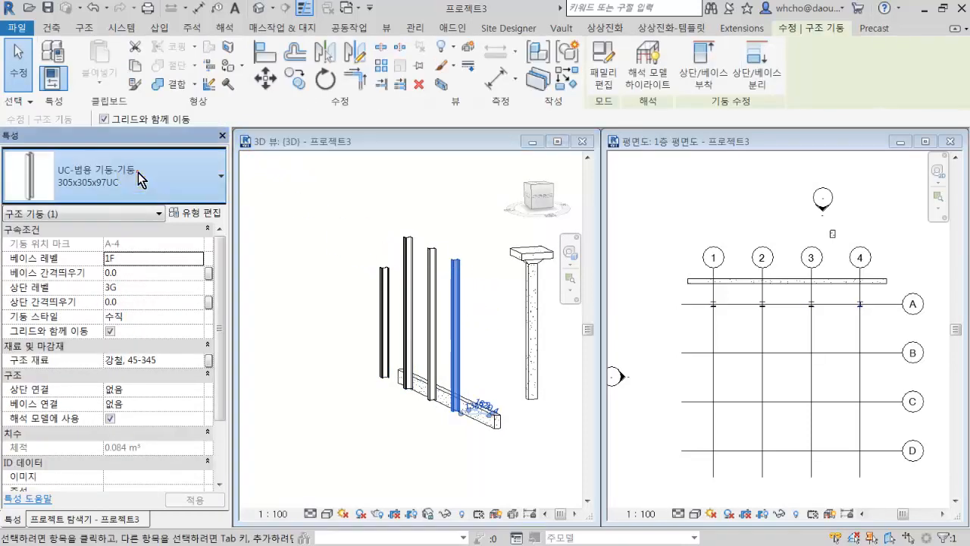
click(130, 180)
scroll(114, 319, down, 3)
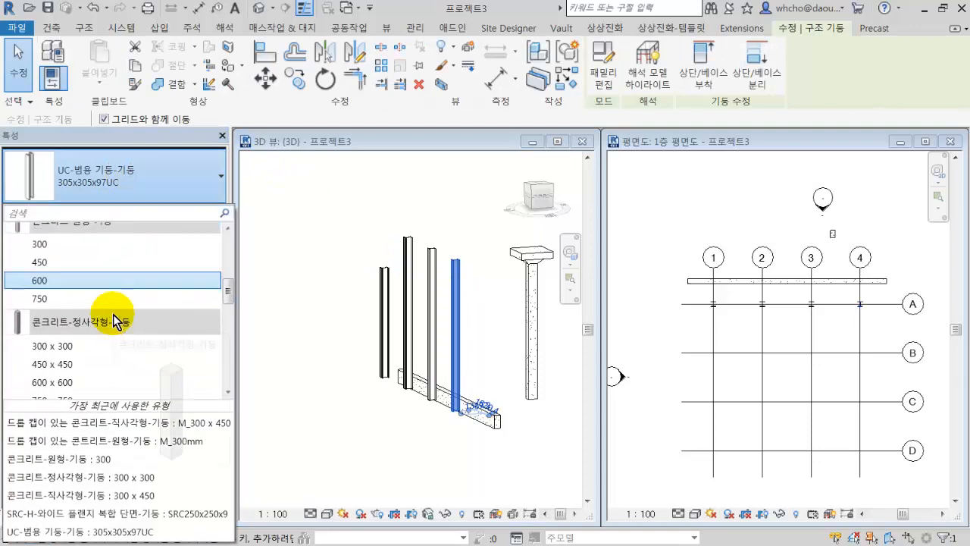
click(117, 344)
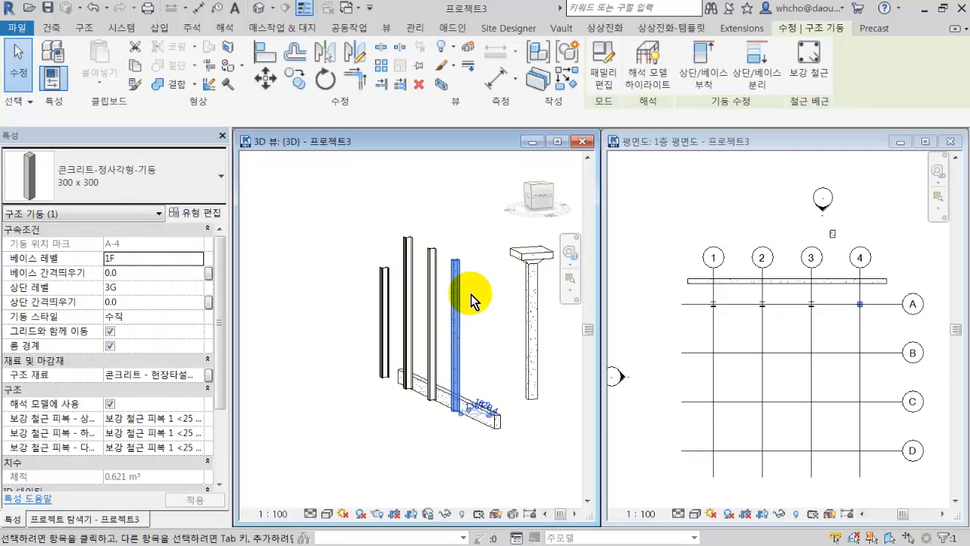
Change the steel column at grid A-3 to type 콘크리트-원형-기둥 750.
click(434, 277)
click(125, 176)
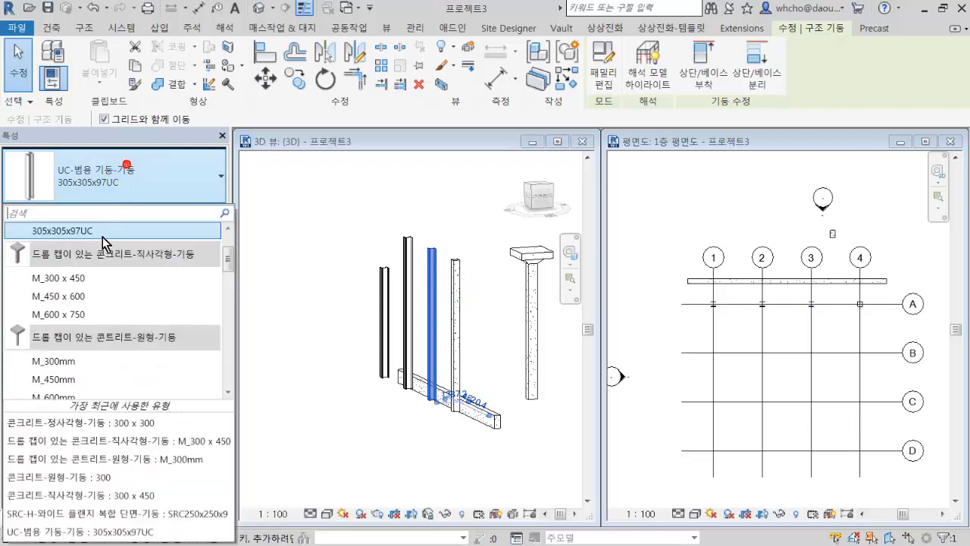
scroll(98, 374, down, 6)
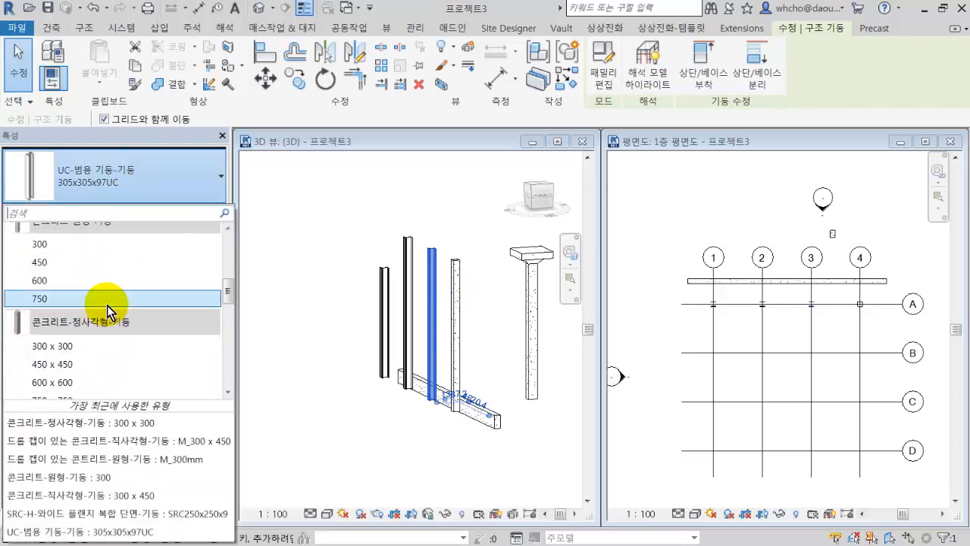
click(109, 301)
Change the steel column at grid A-2 to type 콘크리트-직사각형-기둥 450 x 600.
click(402, 282)
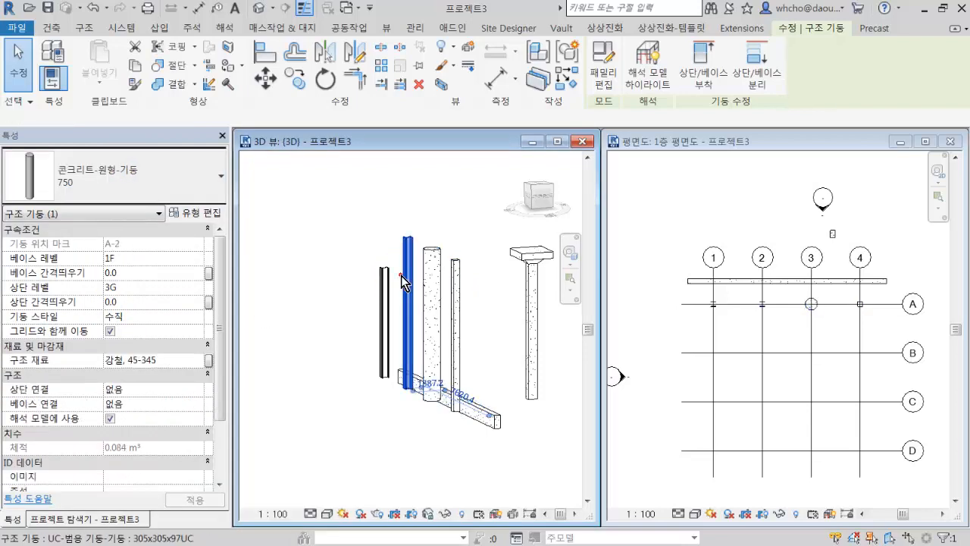
click(147, 188)
scroll(133, 320, down, 3)
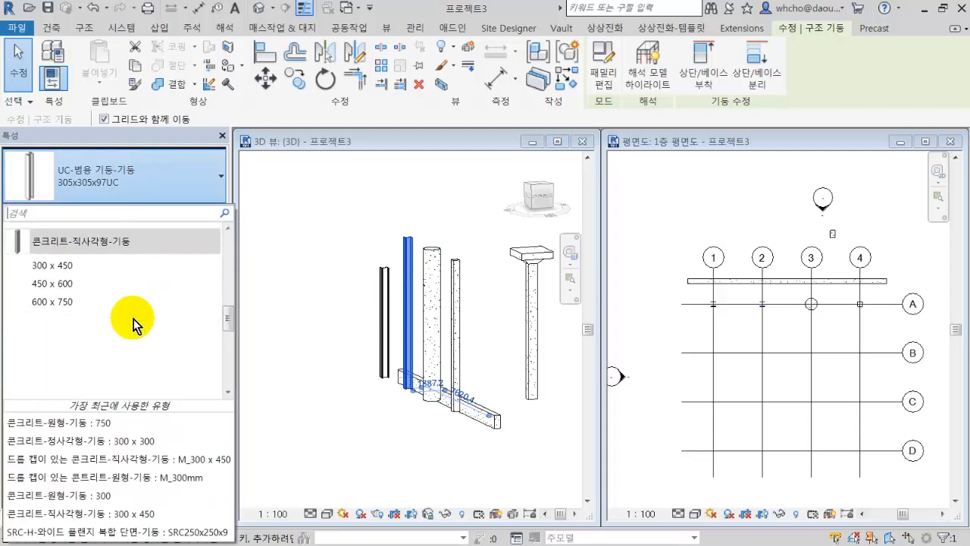
click(138, 286)
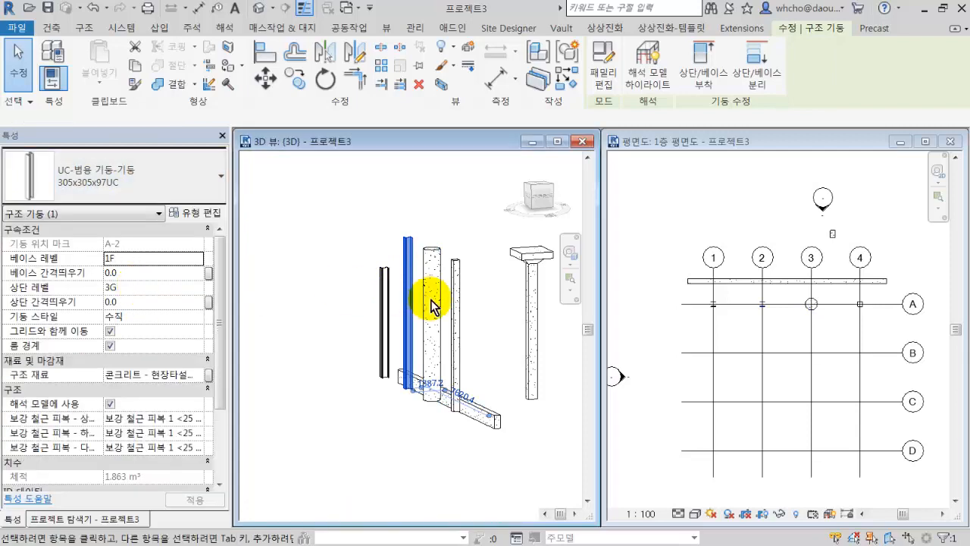
Change the steel column at grid A-1 to type 콘크리트-정사각형-기둥 600 x 600 and clear the selection.
click(384, 294)
click(141, 157)
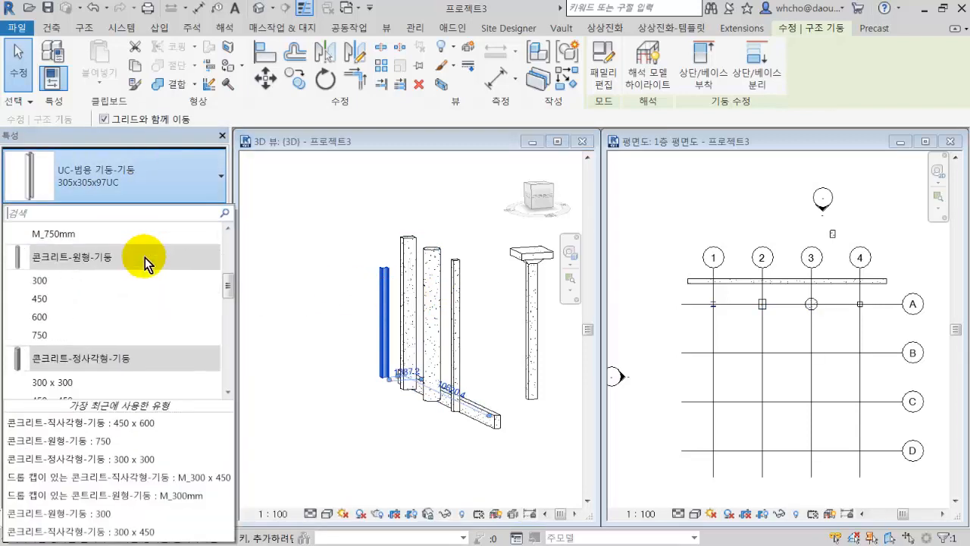
scroll(145, 261, down, 3)
click(131, 273)
click(461, 336)
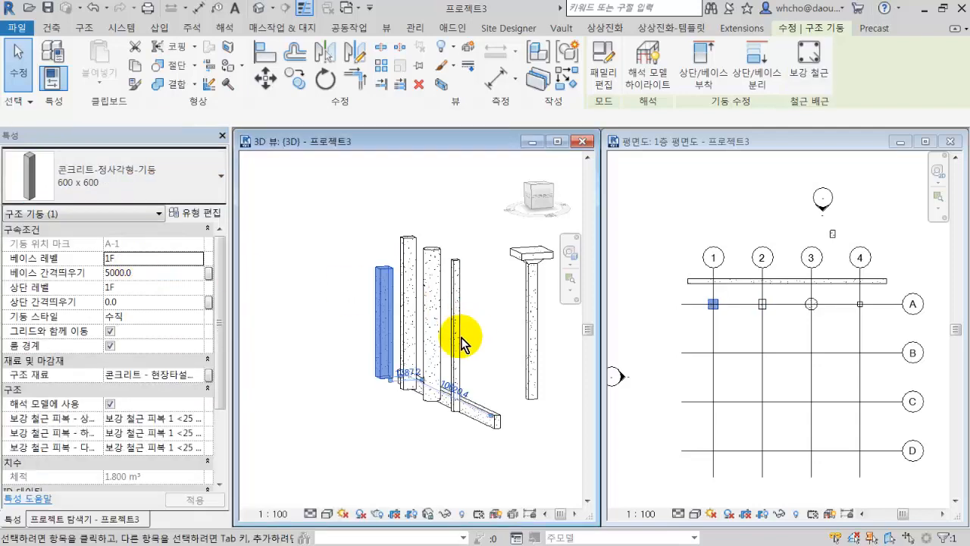
shift+middle_drag(445, 328, 404, 307)
scroll(407, 278, up, 3)
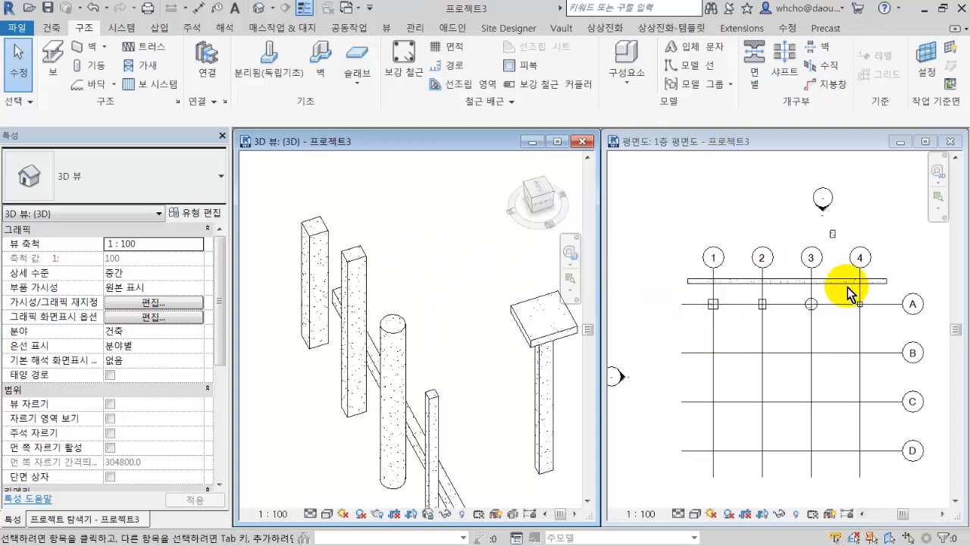
Copy the four concrete columns on grid A straight down to grid B in the 1층 평면도 plan view.
click(851, 315)
scroll(852, 315, down, 3)
mouse_move(851, 314)
middle_down()
mouse_move(794, 282)
mouse_move(793, 297)
middle_up()
scroll(794, 285, up, 3)
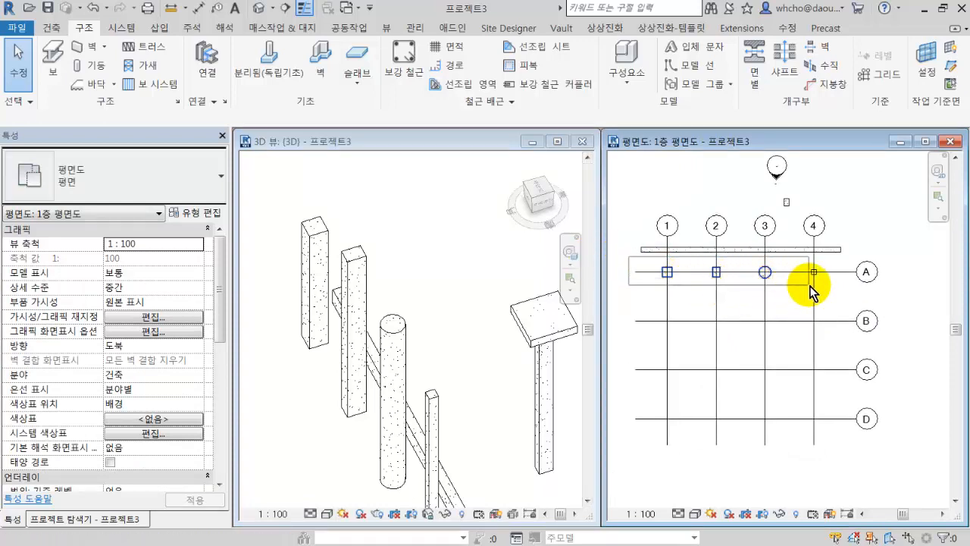
drag(840, 287, 843, 288)
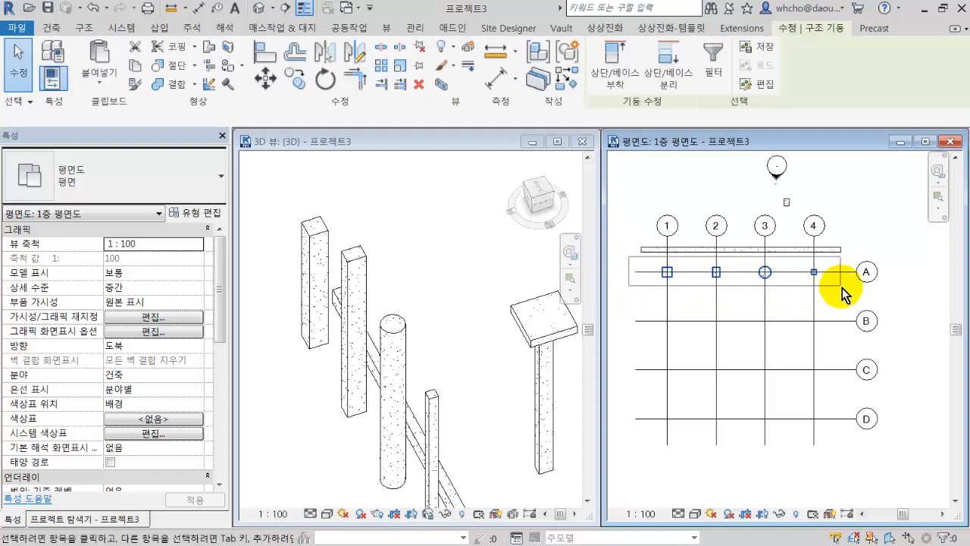
click(295, 78)
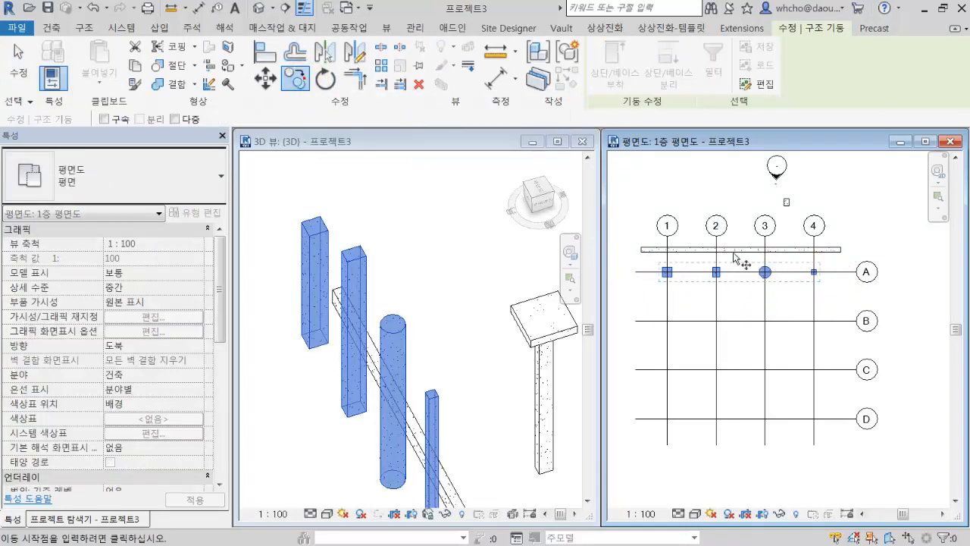
click(803, 275)
click(805, 312)
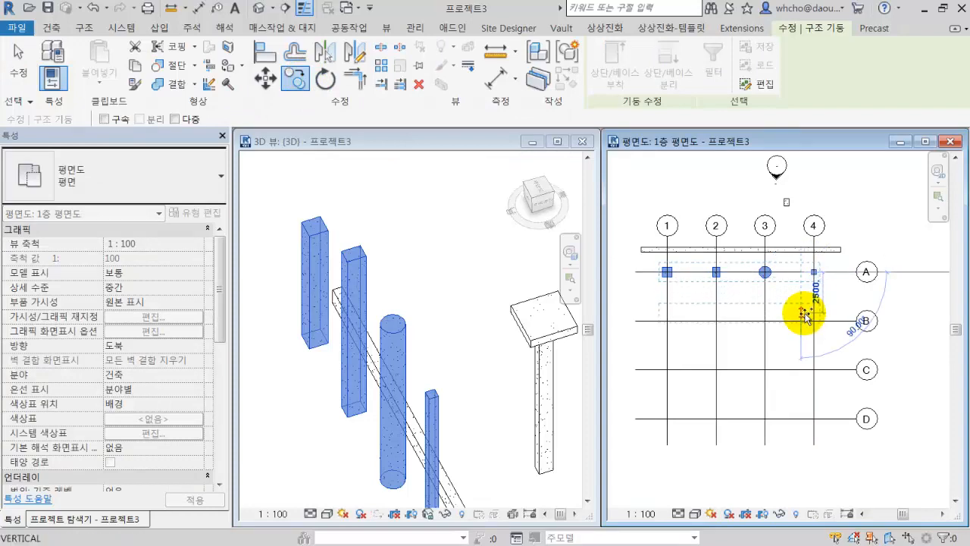
click(804, 321)
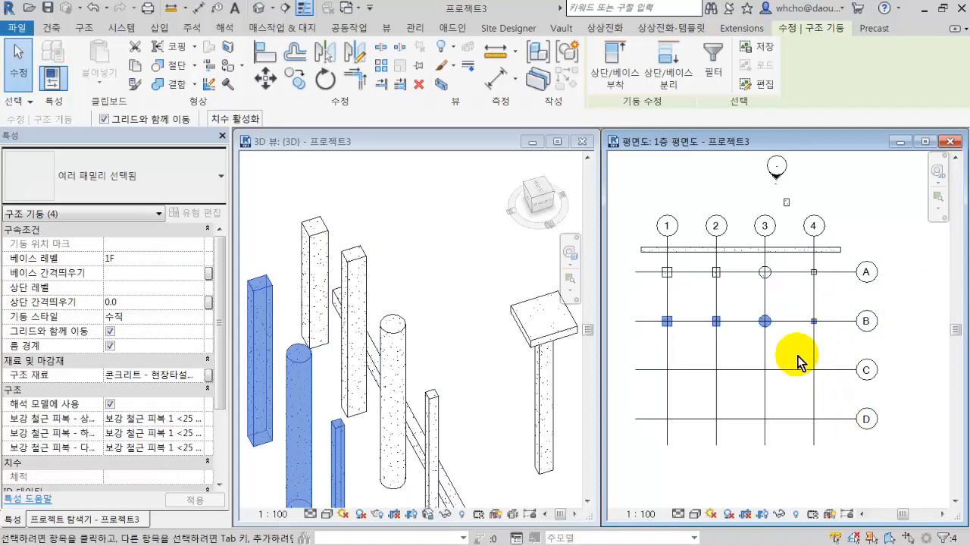
click(791, 352)
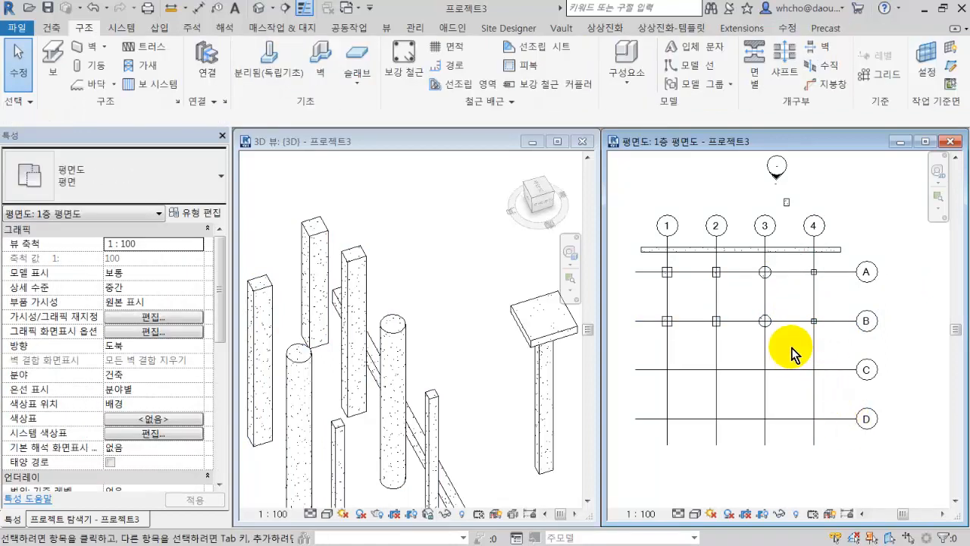
Place 드롭 캡이 있는 콘크리트-직사각형-기둥 M_300 x 450 columns at the intersections of grids C and D with grids 1 to 4.
scroll(792, 351, down, 2)
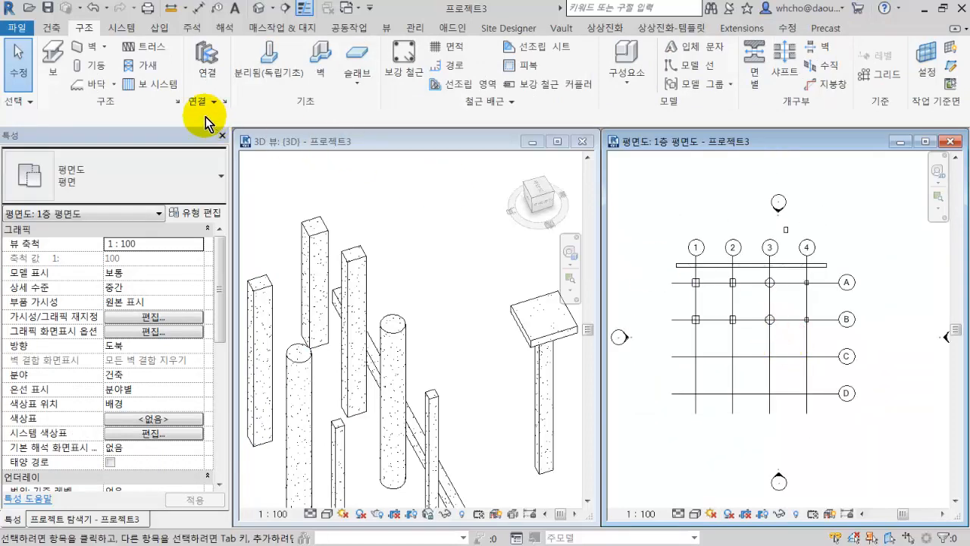
click(91, 66)
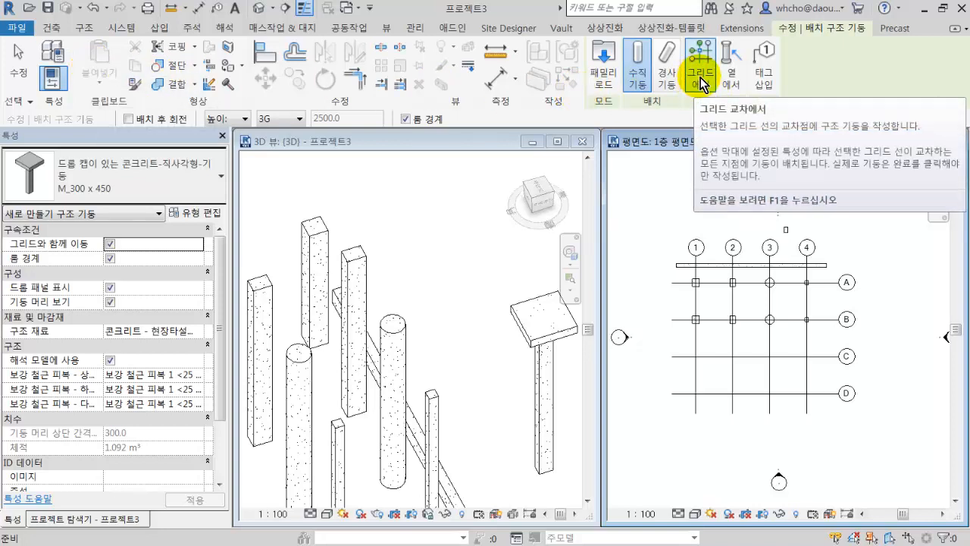
click(700, 82)
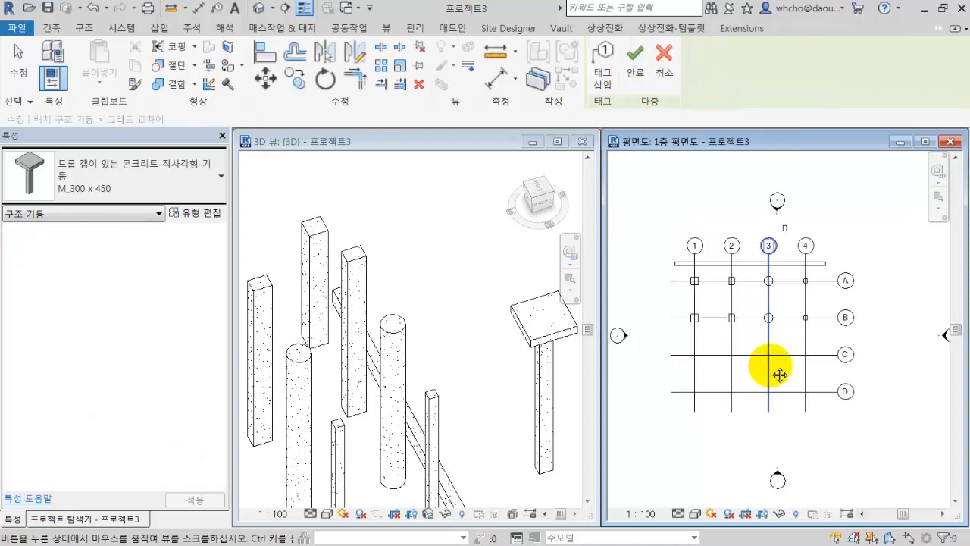
scroll(772, 369, up, 2)
drag(837, 415, 761, 391)
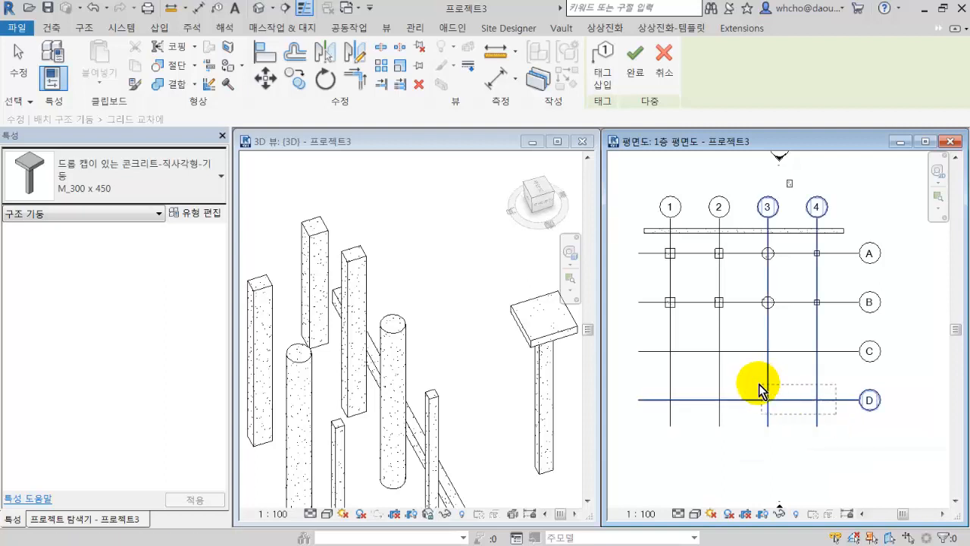
drag(641, 341, 640, 341)
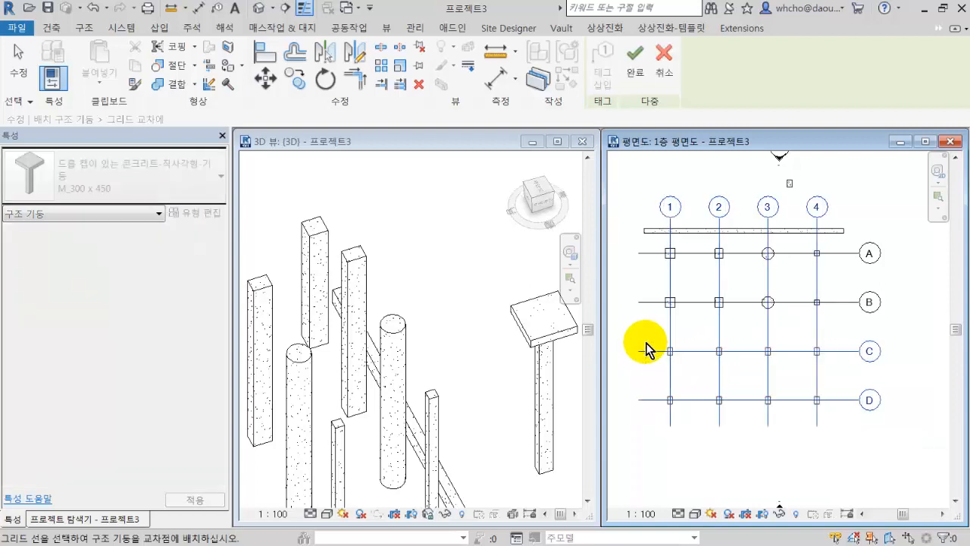
scroll(685, 364, up, 3)
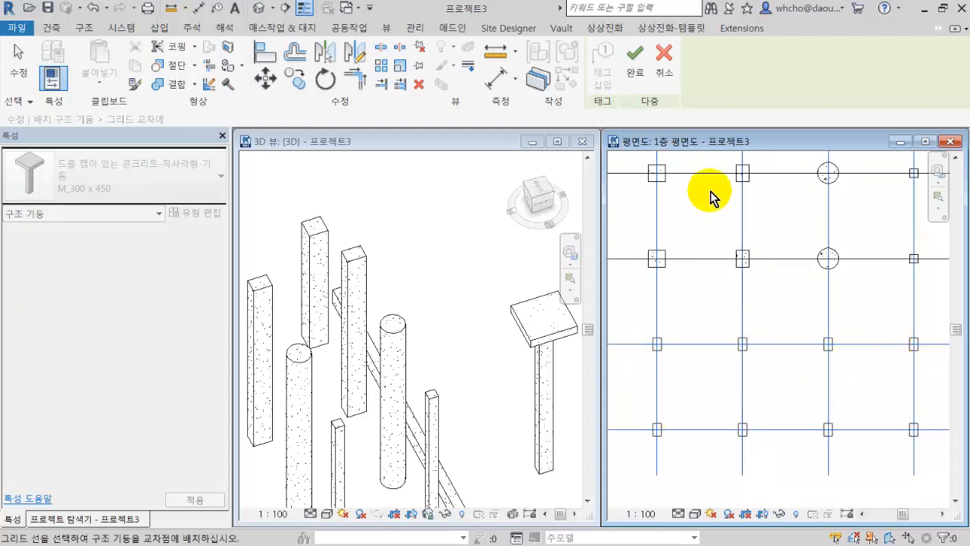
click(635, 72)
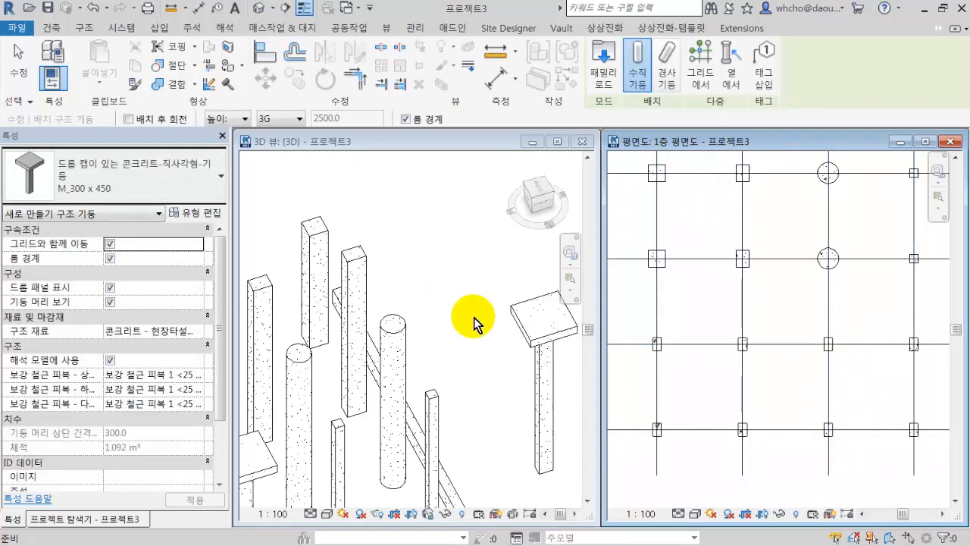
scroll(459, 315, down, 5)
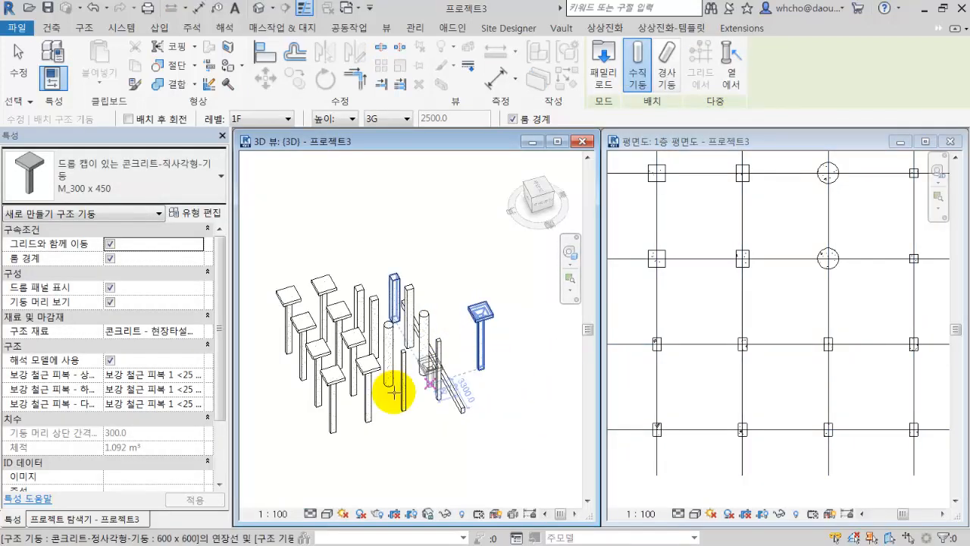
key(Escape)
key(Escape)
Change the four drop-cap columns at grids C and D on lines 3 and 4 to type 콘크리트-정사각형-기둥 750 x 750.
shift+middle_drag(457, 372, 450, 390)
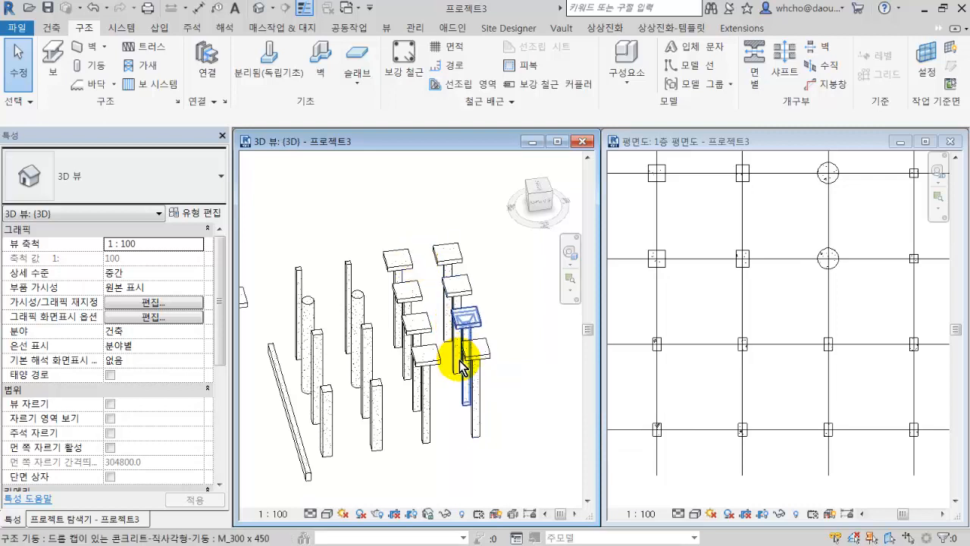
shift+middle_drag(481, 329, 476, 406)
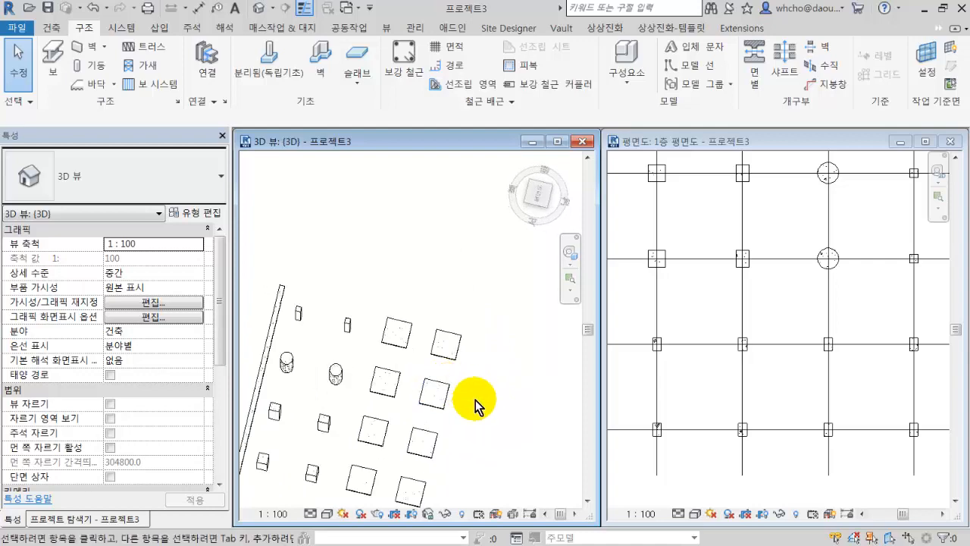
drag(475, 405, 371, 307)
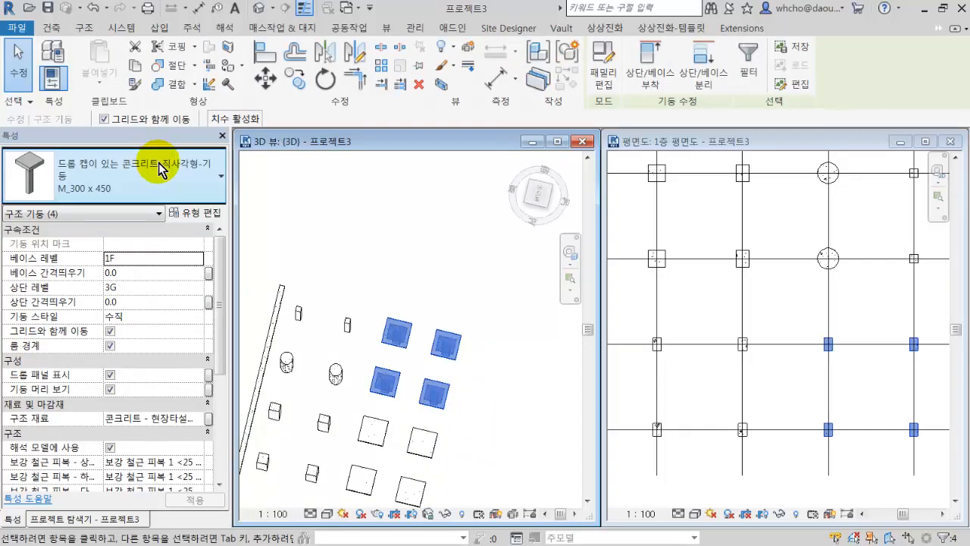
click(161, 168)
scroll(174, 303, down, 5)
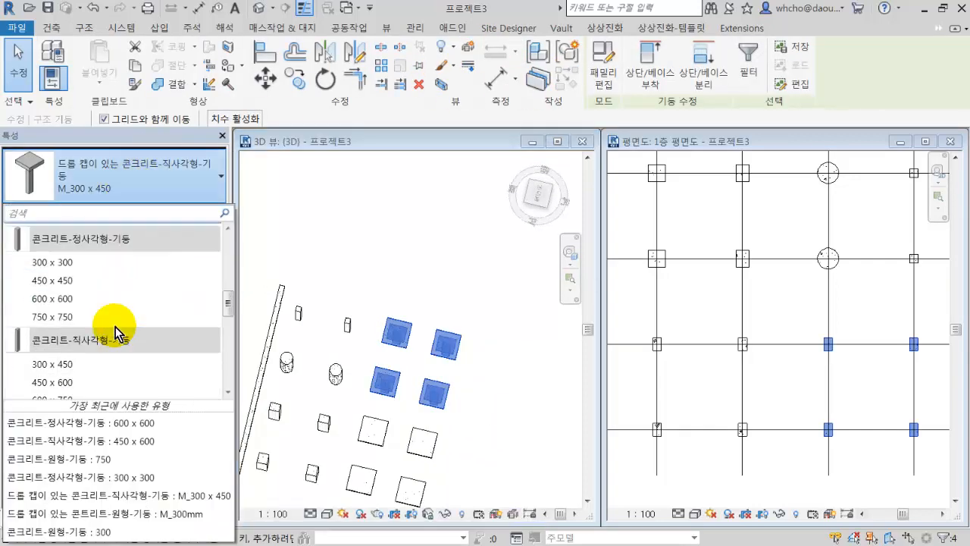
scroll(119, 326, down, 2)
click(133, 282)
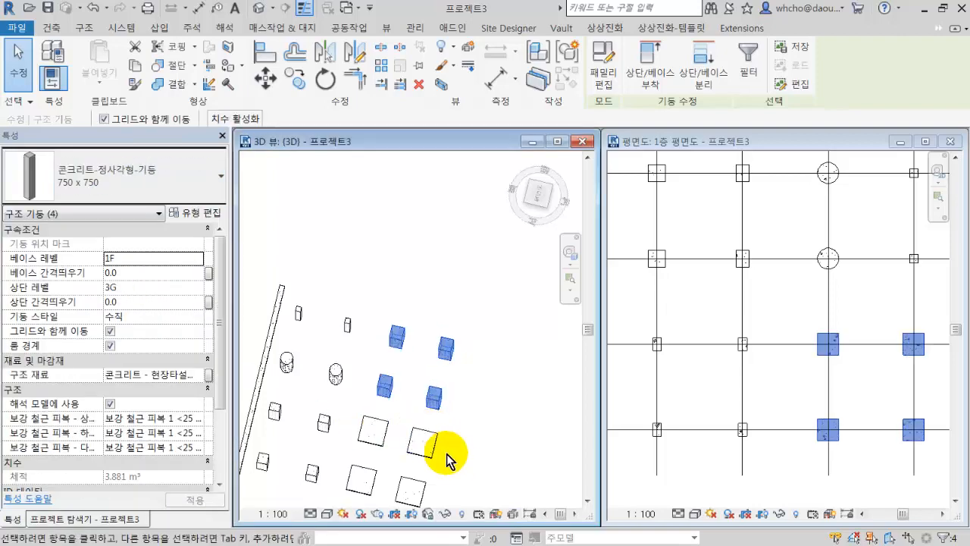
Change the four drop-cap columns at grids C and D on lines 1 and 2 to 콘크리트-원형-기둥 600 and clear the selection.
drag(470, 440, 347, 518)
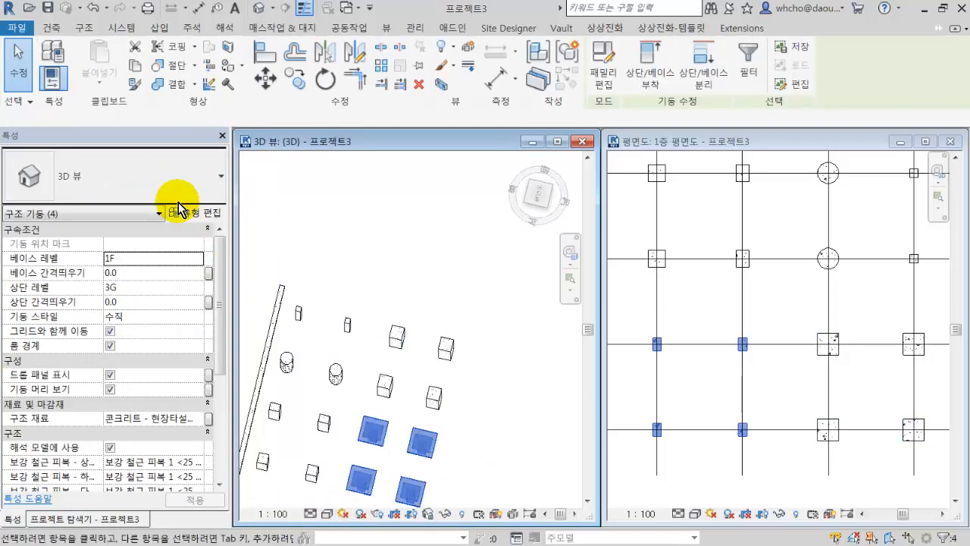
click(165, 165)
scroll(173, 347, down, 4)
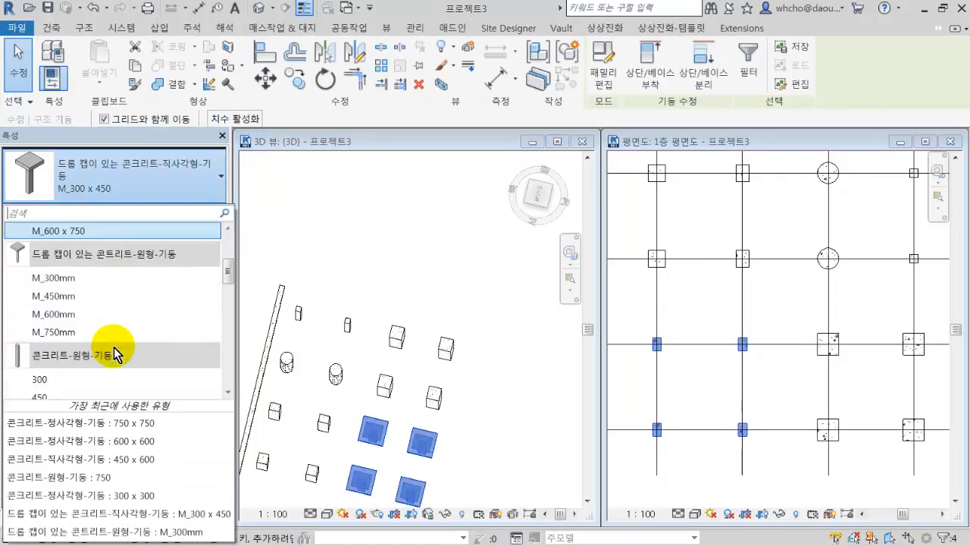
click(113, 307)
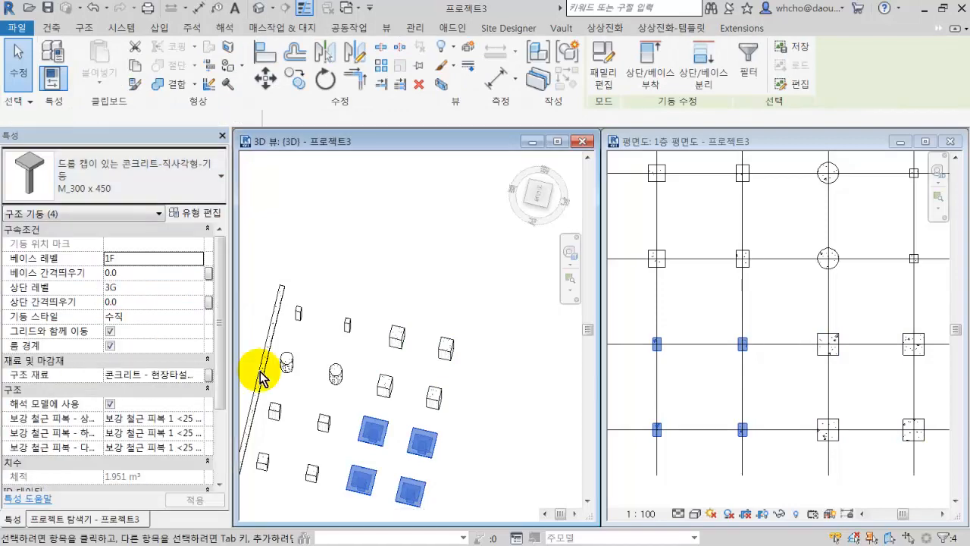
click(467, 423)
Delete the 콘크리트-직사각형 보 300 x 600mm beam beside the columns in the 3D view.
shift+middle_drag(364, 434, 426, 340)
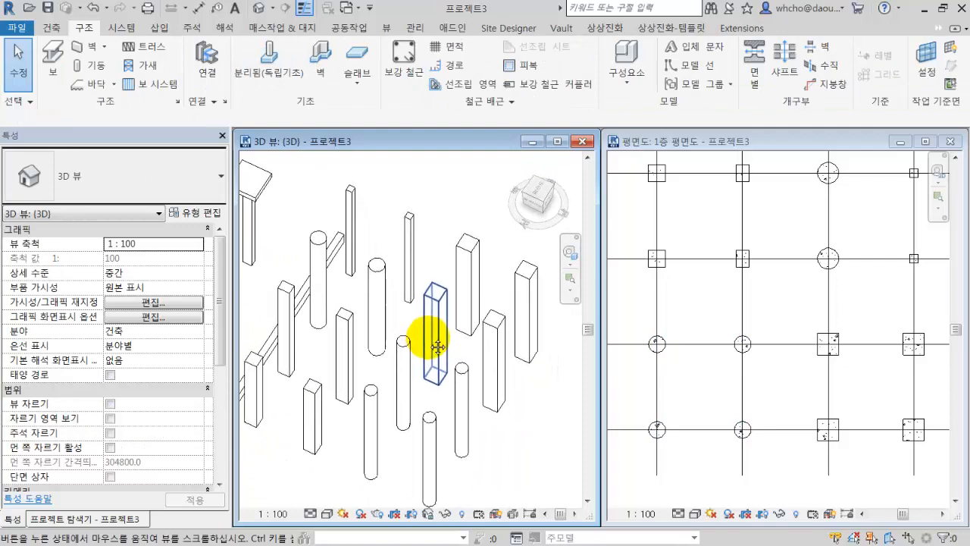
click(304, 305)
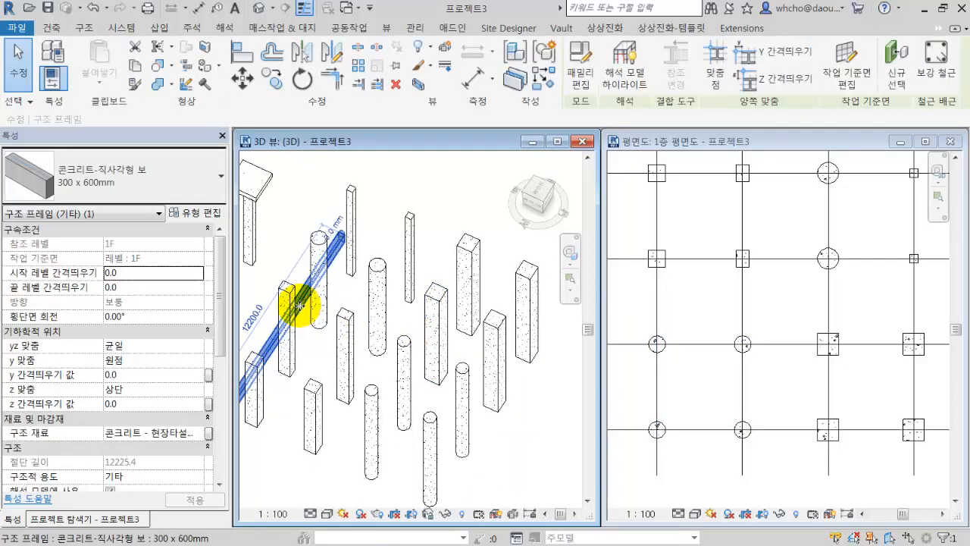
key(Delete)
Place 콘크리트-직사각형 보 400 x 800mm beams between the columns along grids 1 to 4 and A to D in the 1층 평면도 view.
click(698, 292)
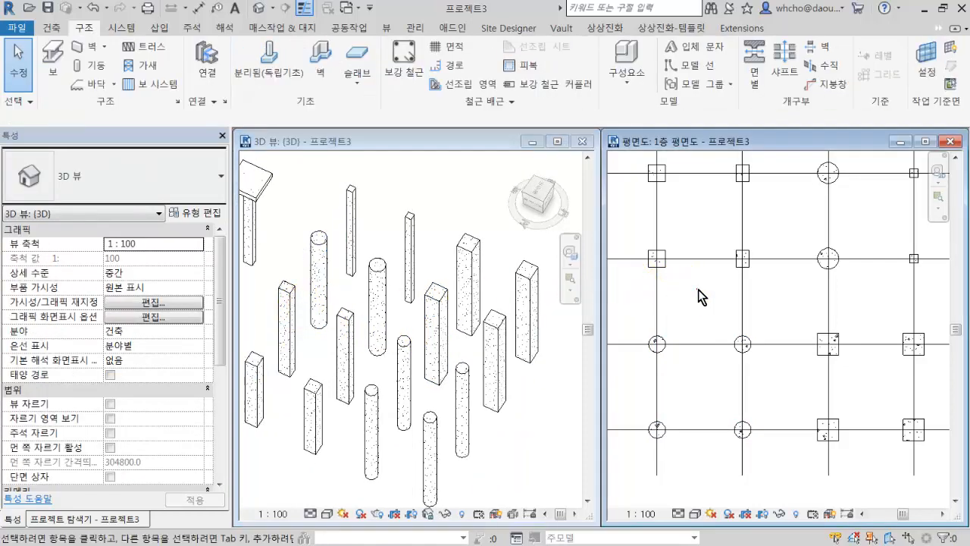
scroll(762, 303, down, 2)
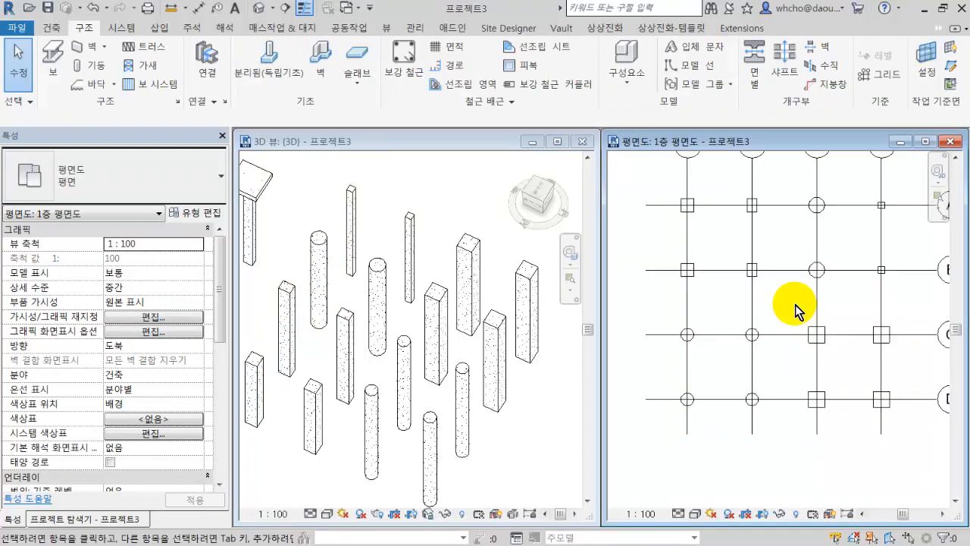
middle_drag(819, 312, 773, 324)
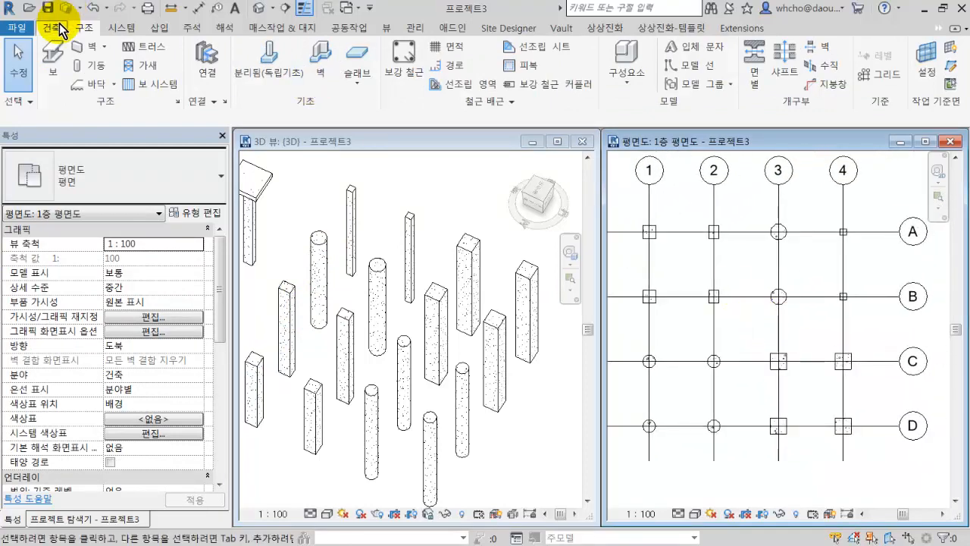
click(53, 59)
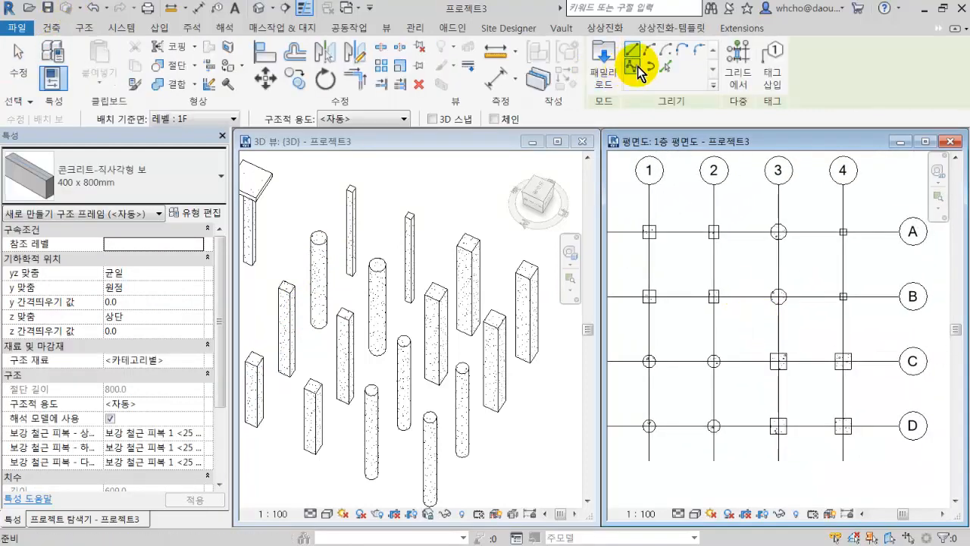
click(734, 76)
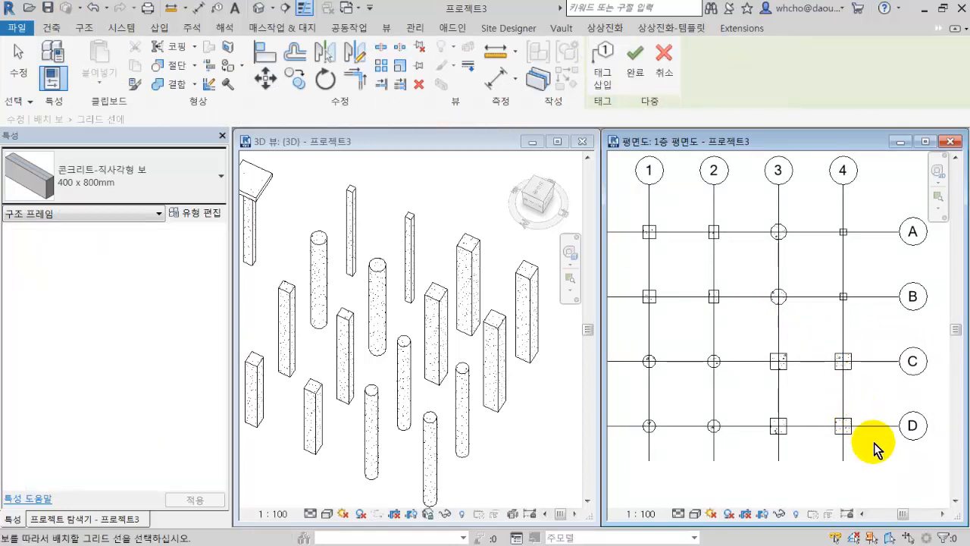
drag(881, 451, 633, 217)
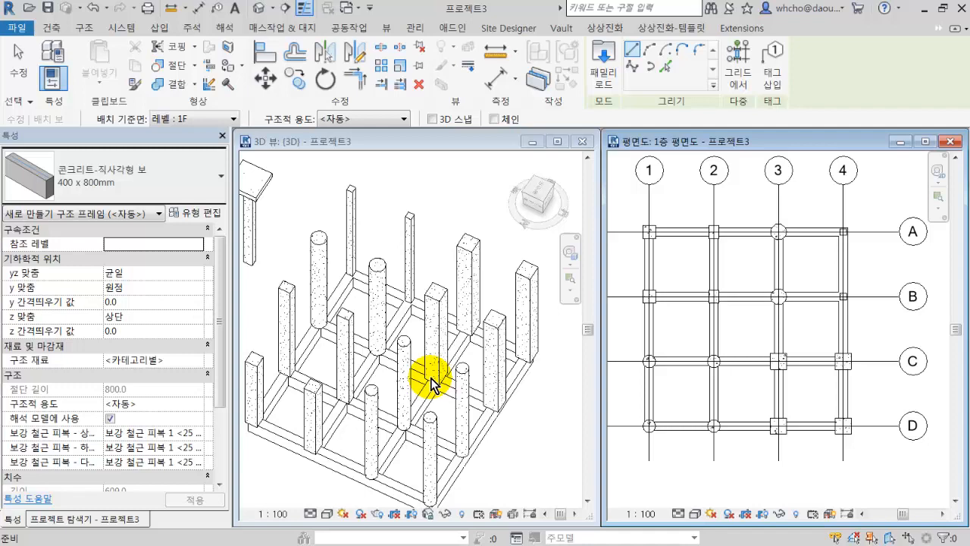
key(Escape)
key(Escape)
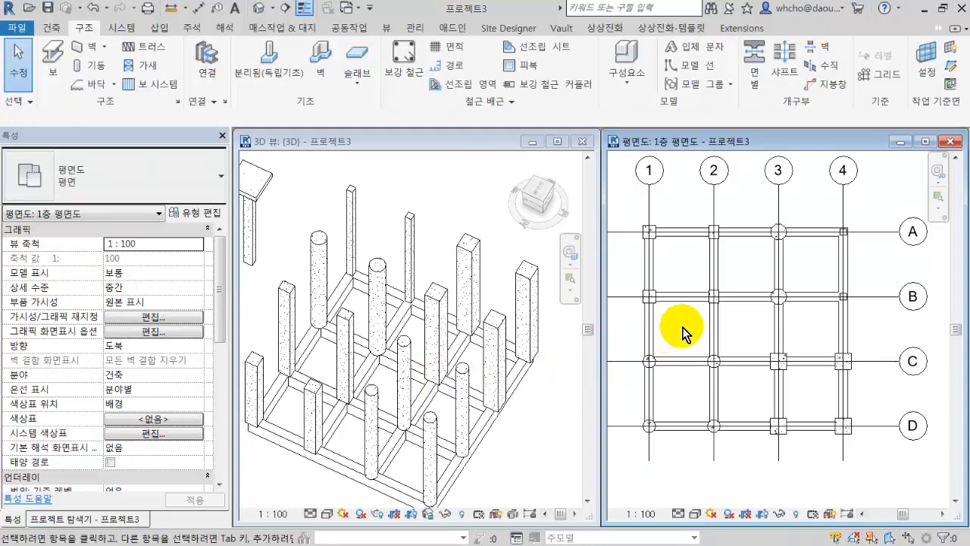
Examine the beam layout in plan and 3D, checking the separate beam segments between the columns along grid D.
scroll(679, 326, down, 1)
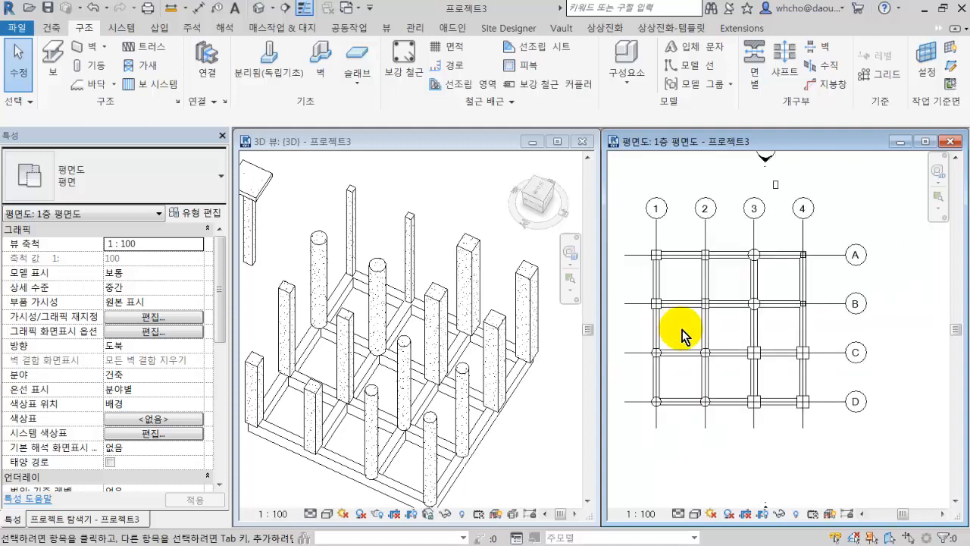
middle_drag(696, 336, 696, 271)
middle_drag(657, 341, 677, 351)
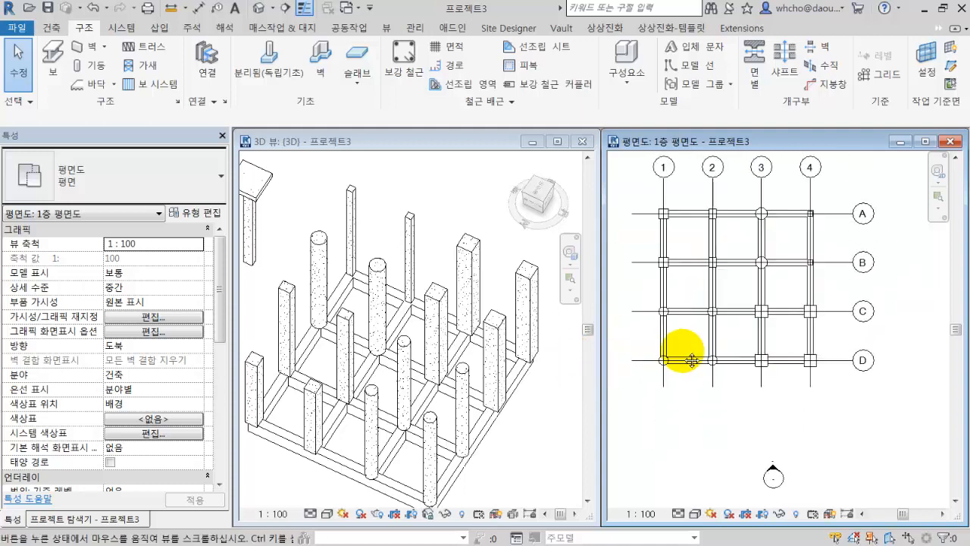
middle_drag(678, 312, 705, 371)
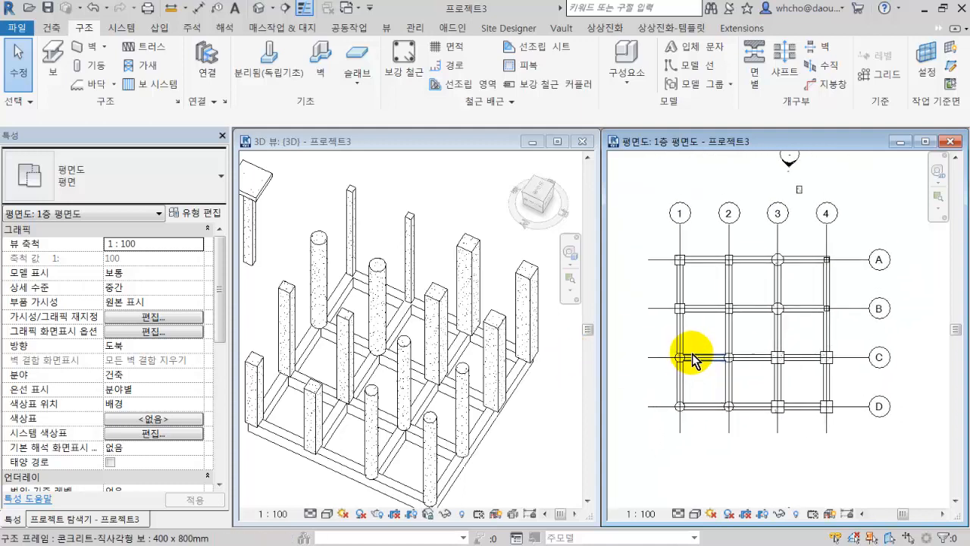
click(505, 399)
scroll(506, 402, down, 1)
shift+middle_drag(505, 402, 510, 379)
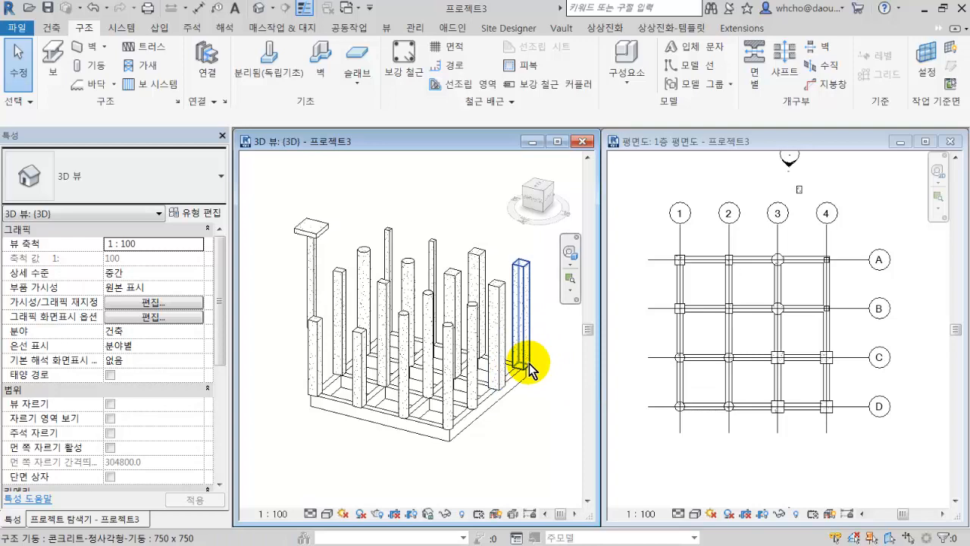
click(489, 416)
scroll(488, 415, up, 2)
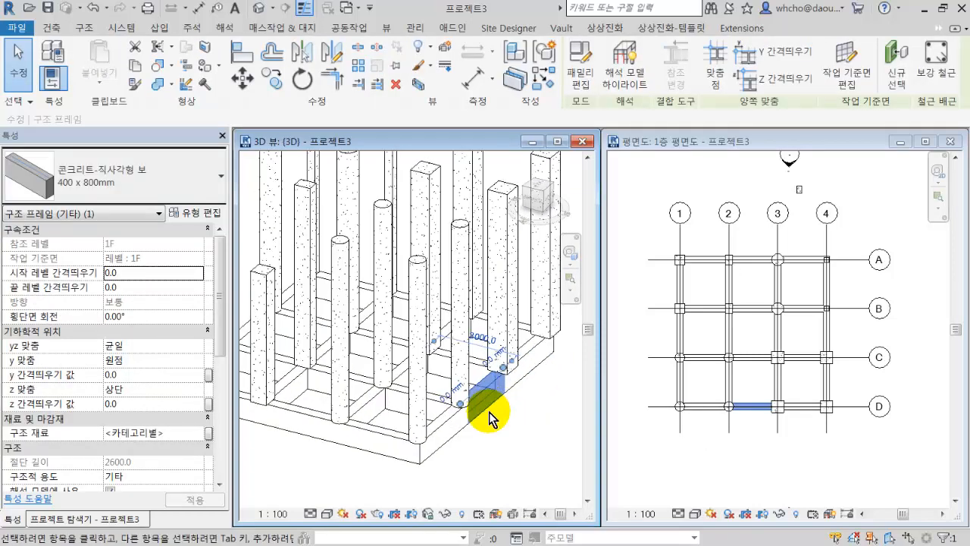
click(463, 428)
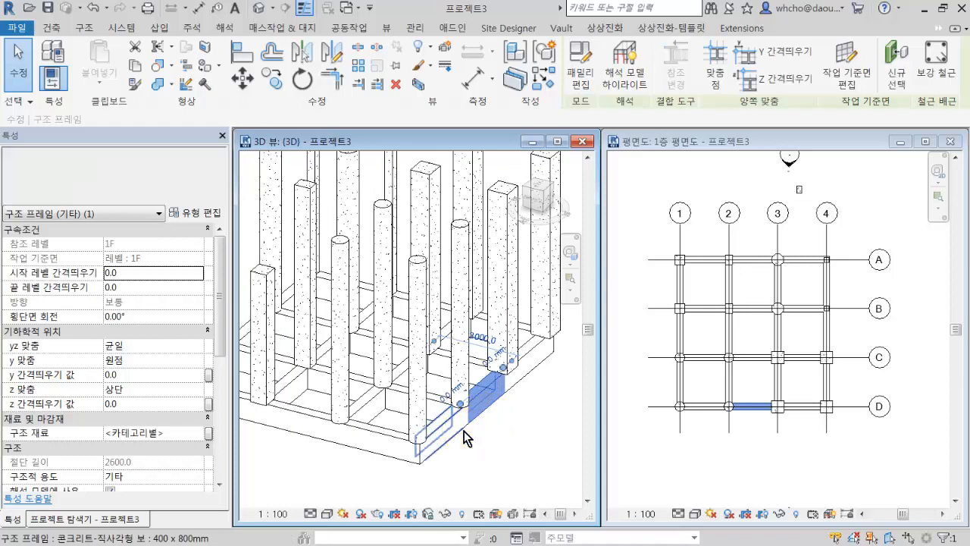
click(534, 371)
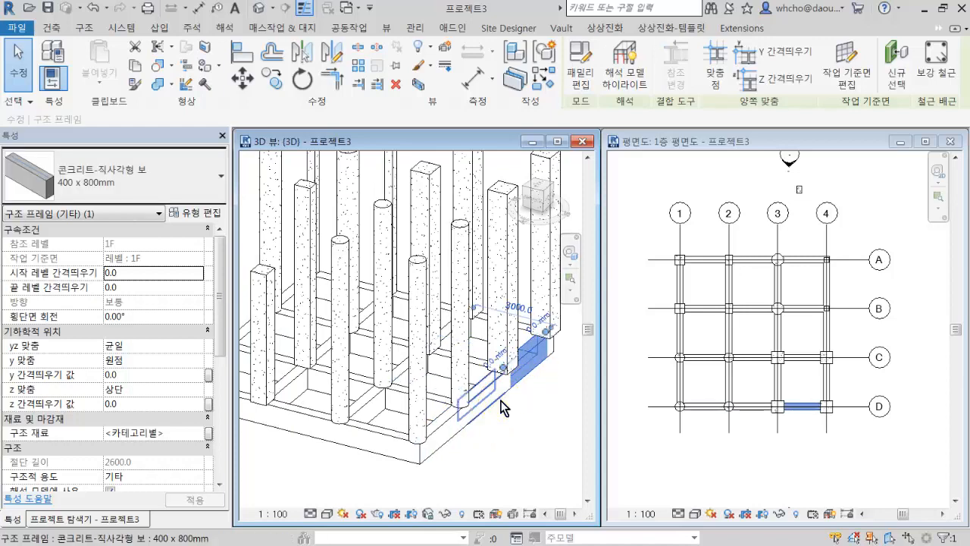
scroll(498, 400, down, 2)
scroll(500, 400, down, 1)
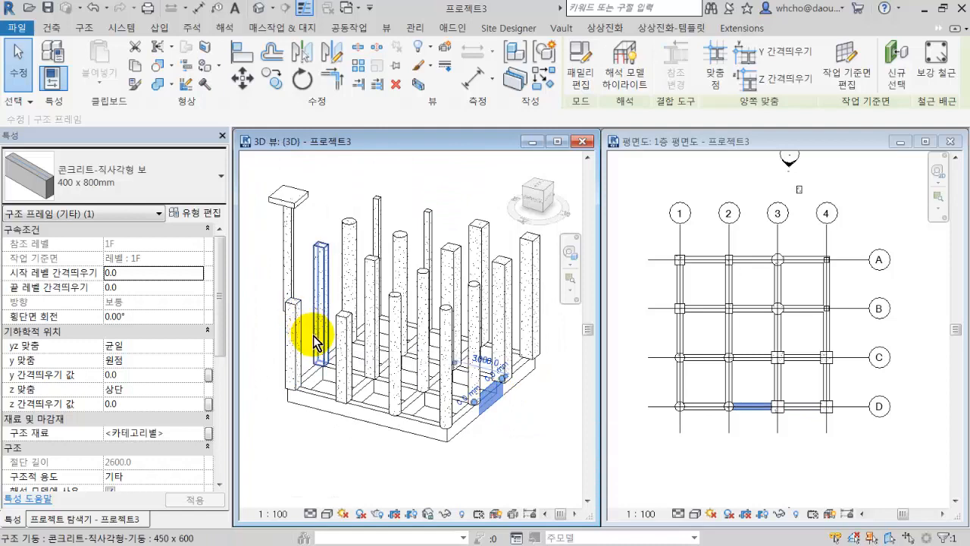
Select all 콘크리트-직사각형 보 400 x 800mm beams in the 3D view and change them to 패널 장선 125 x 350.
shift+middle_drag(311, 341, 277, 326)
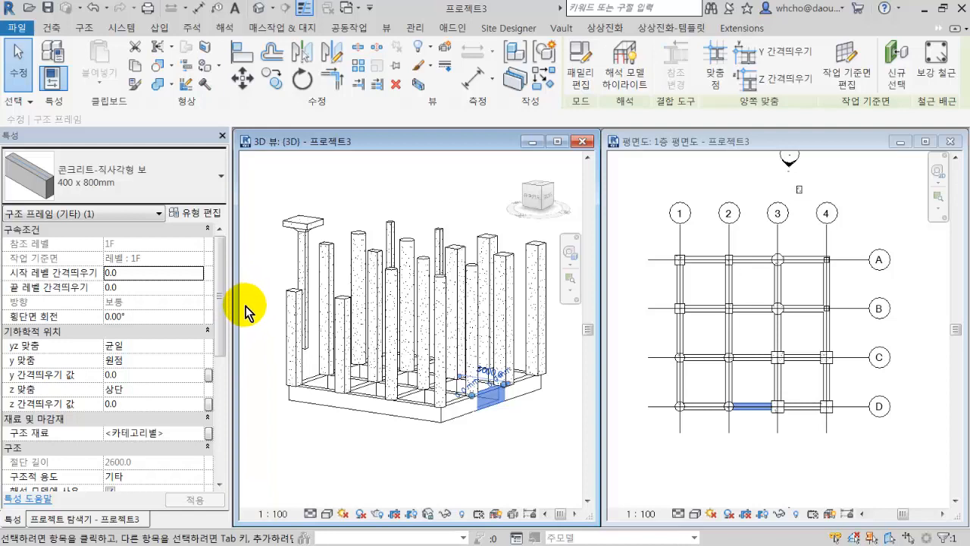
drag(251, 312, 301, 377)
drag(435, 437, 547, 444)
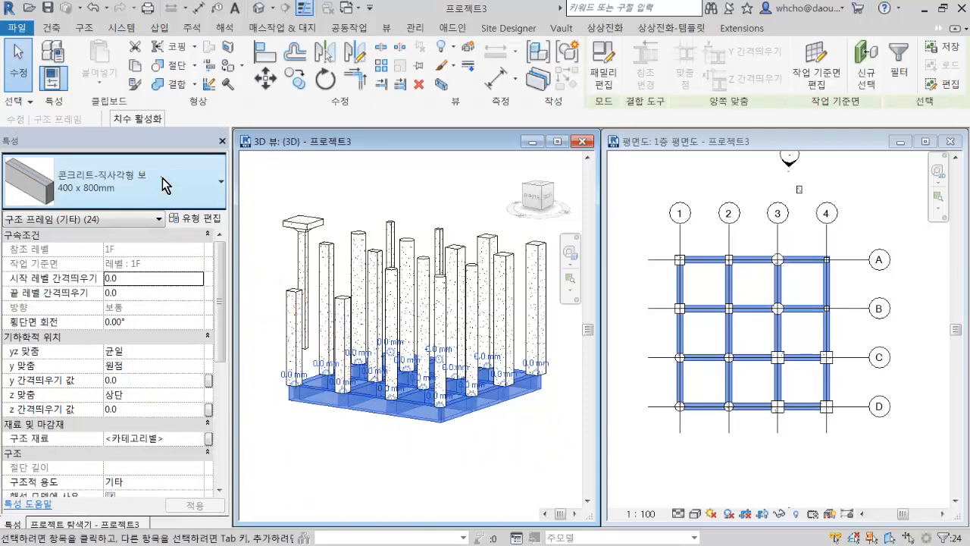
click(163, 178)
click(137, 346)
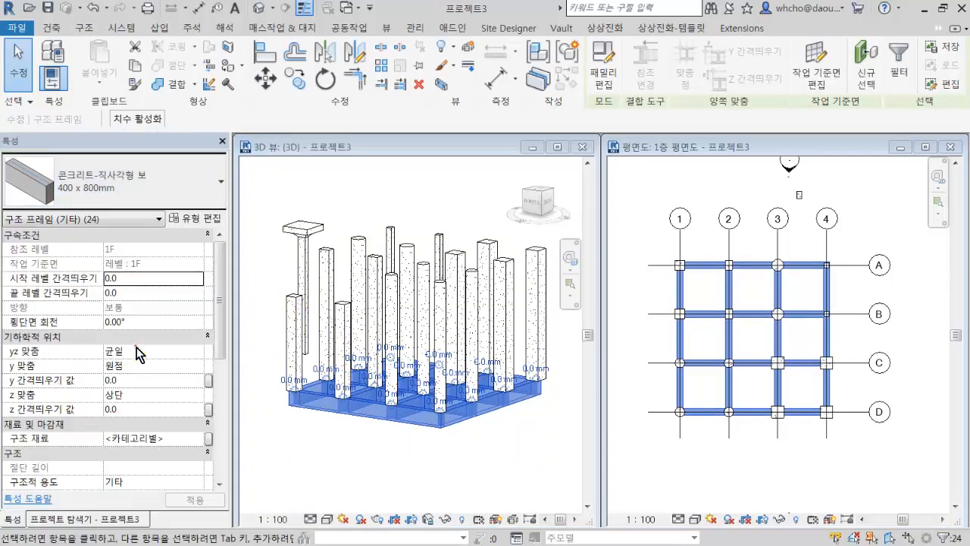
click(466, 435)
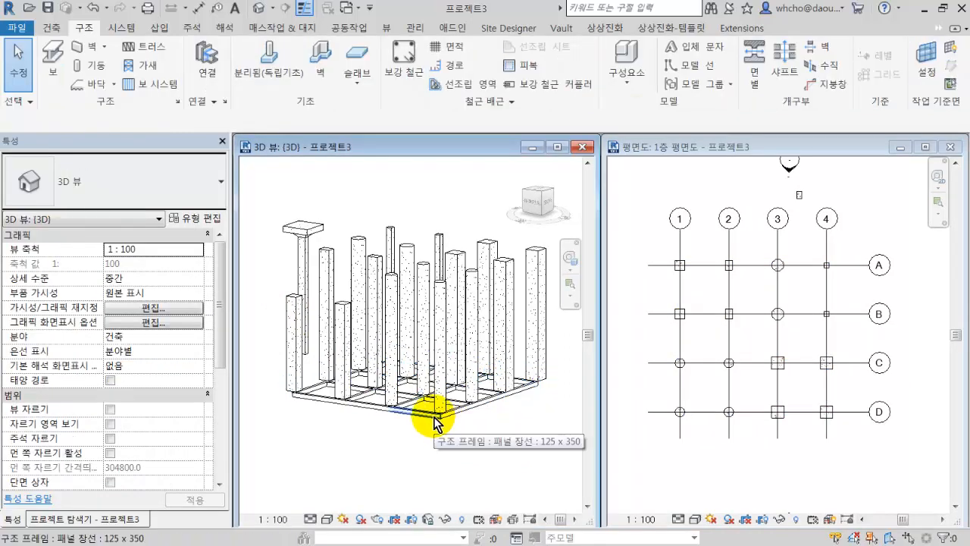
Select every 패널 장선 125 x 350 beam visible in the 3D view, change them to a deeper, wider beam type and clear the selection.
scroll(443, 421, up, 3)
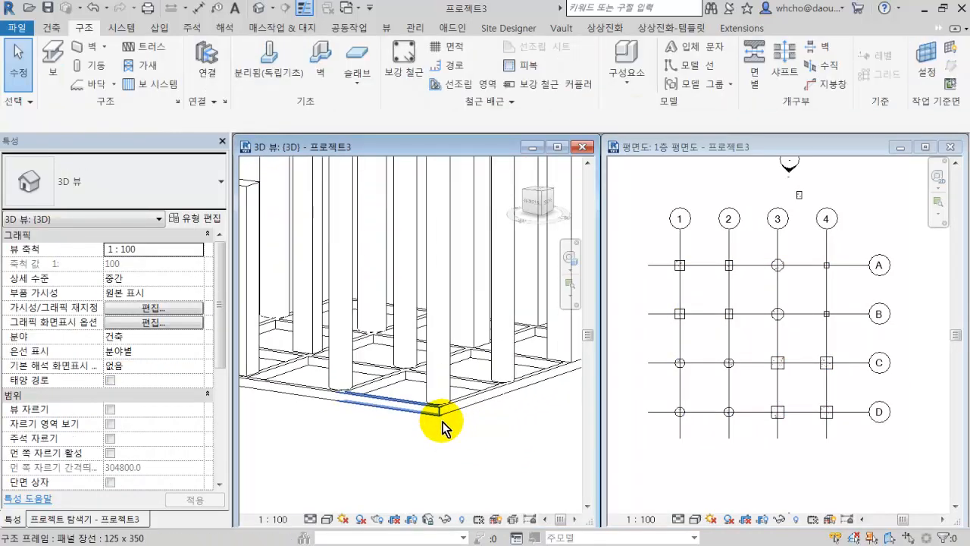
click(463, 407)
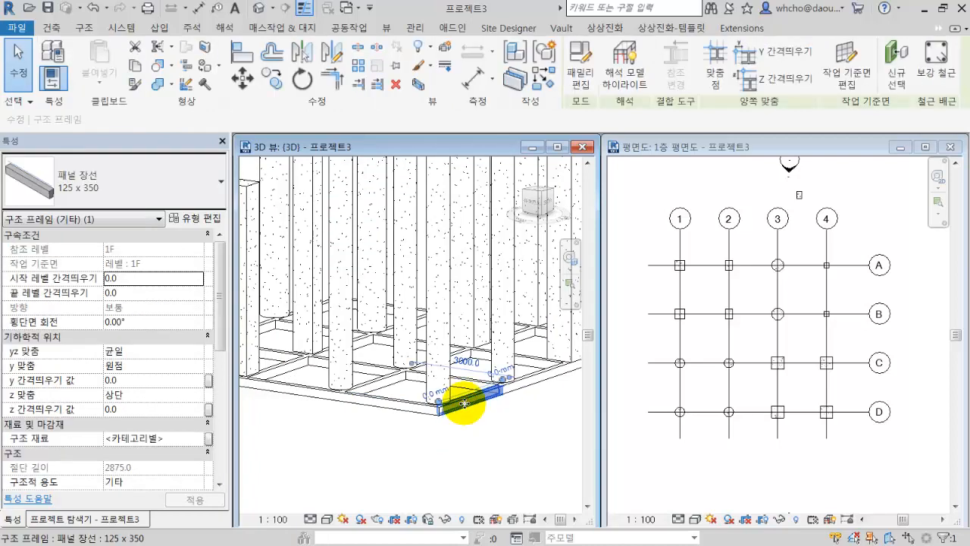
right_click(465, 409)
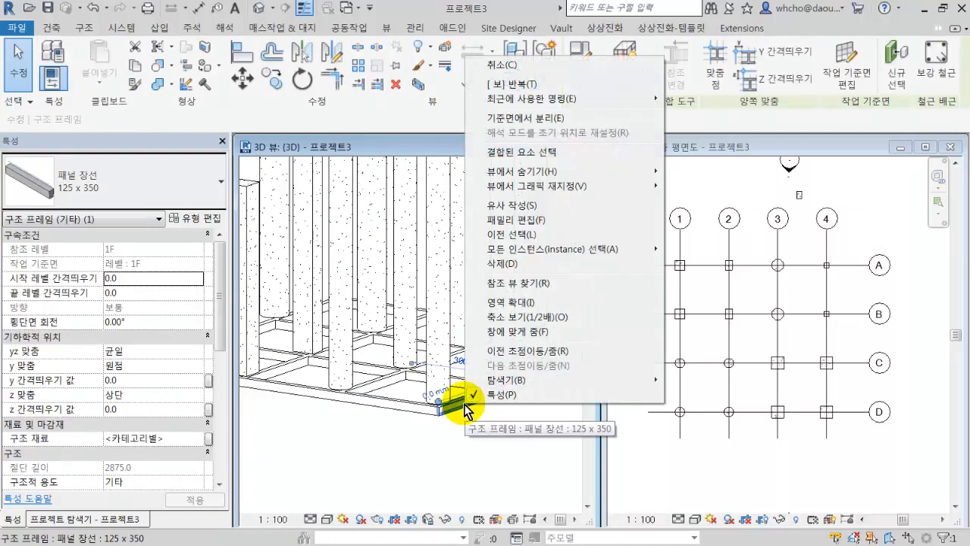
mouse_move(538, 250)
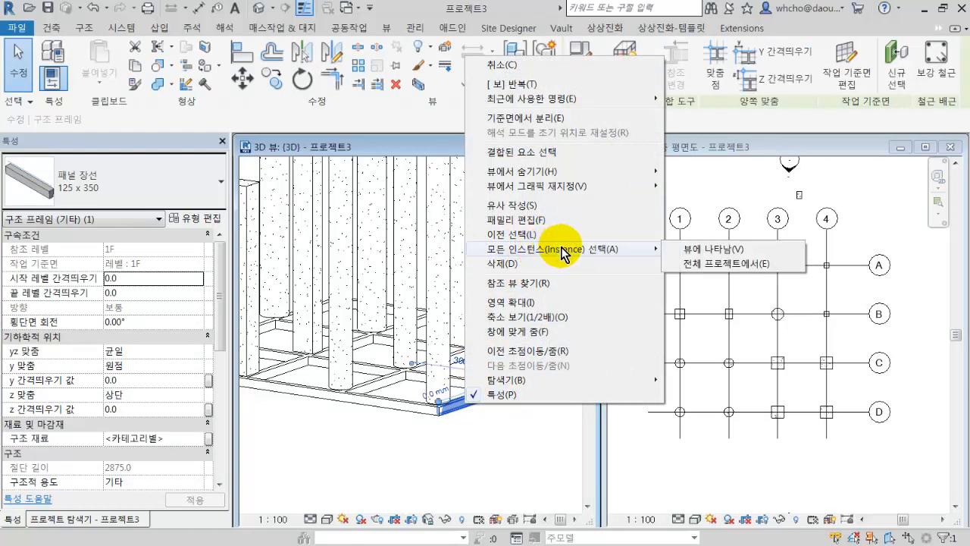
click(714, 254)
scroll(488, 439, down, 3)
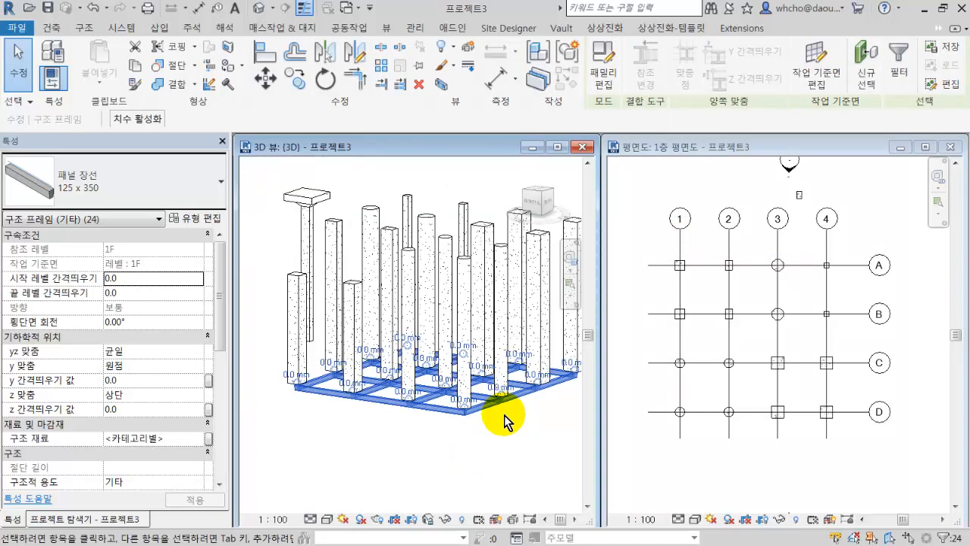
click(156, 200)
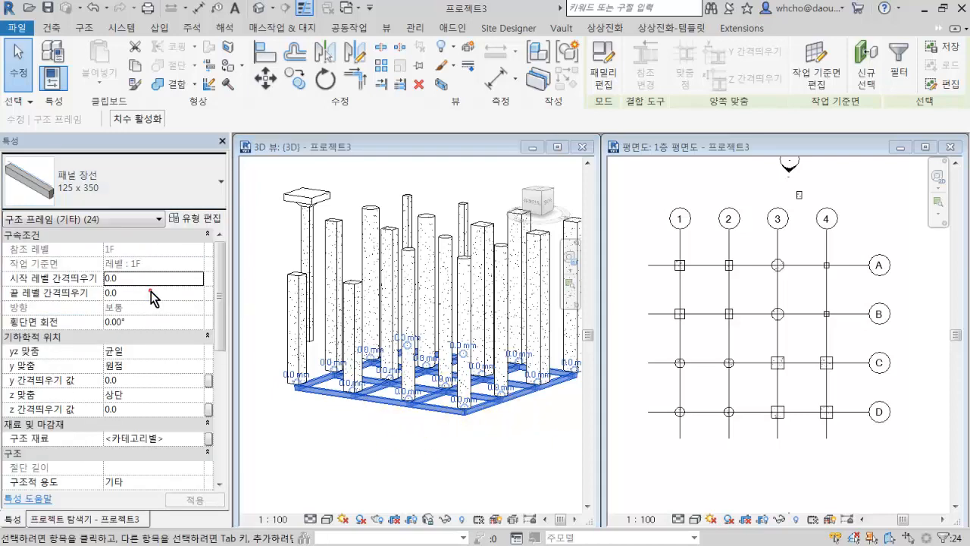
click(492, 409)
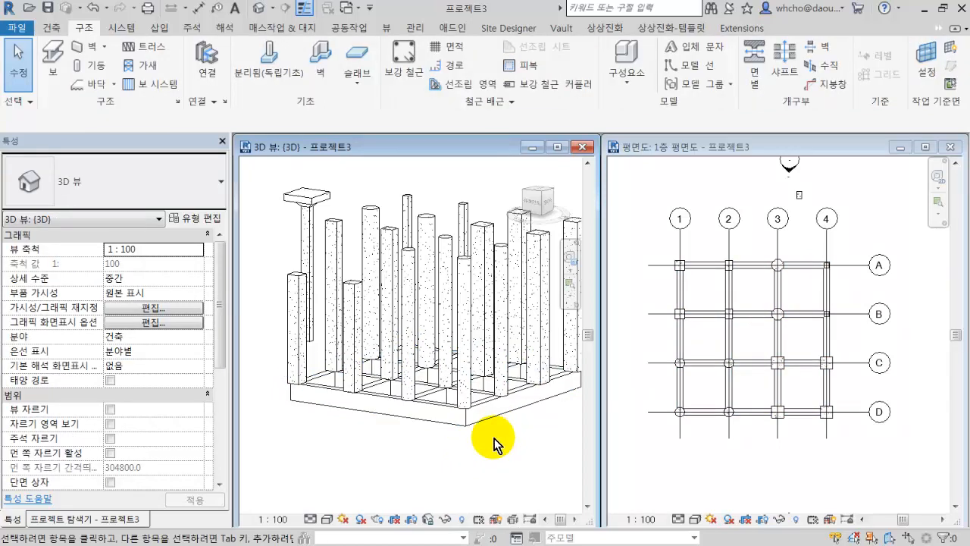
Select all instances of the 콘크리트-정사각형-기둥 750 x 750 column that are visible in the 3D view.
middle_drag(498, 449, 472, 432)
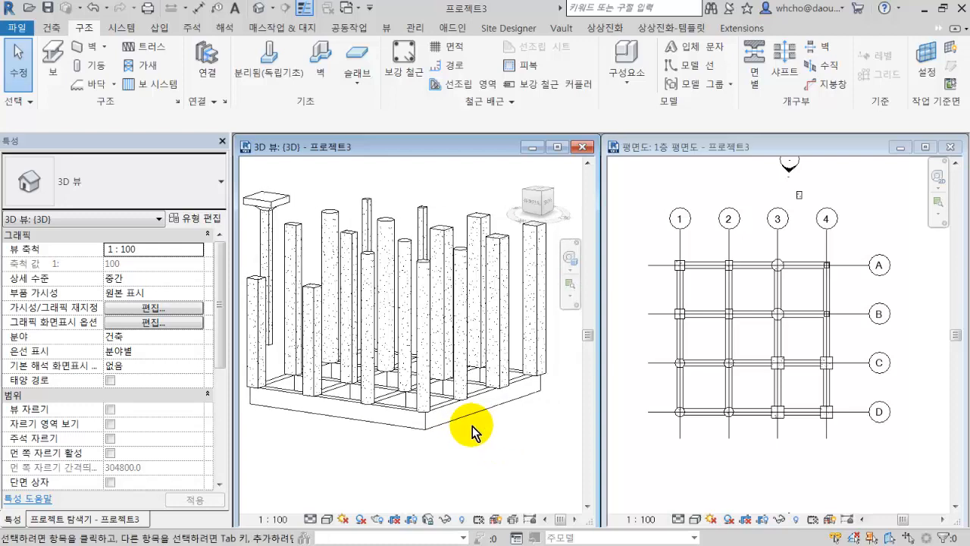
shift+middle_drag(448, 368, 448, 389)
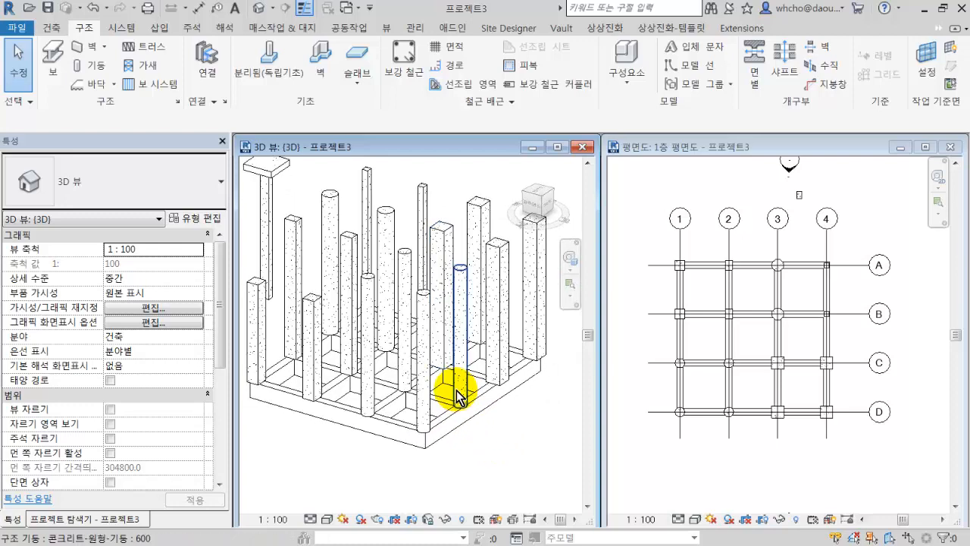
shift+middle_drag(527, 485, 526, 460)
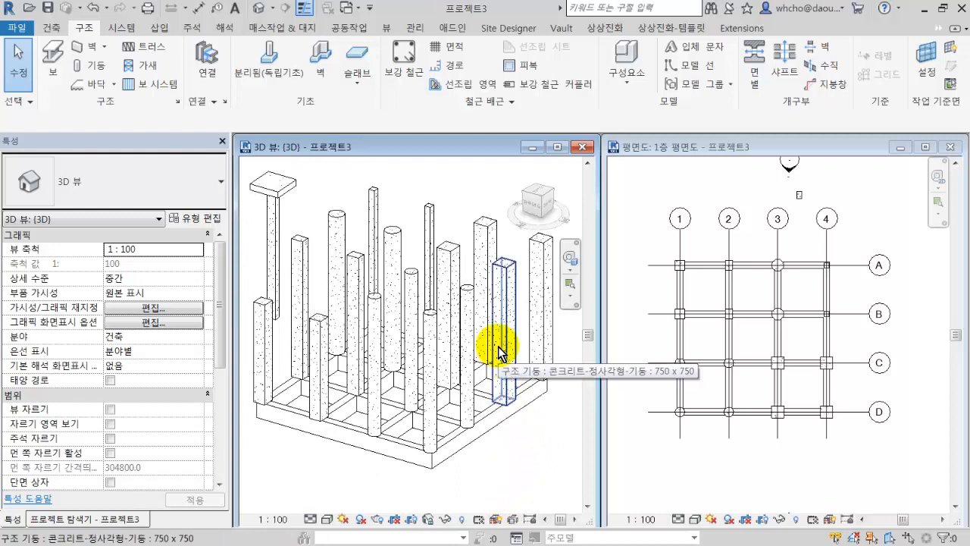
click(483, 239)
right_click(482, 222)
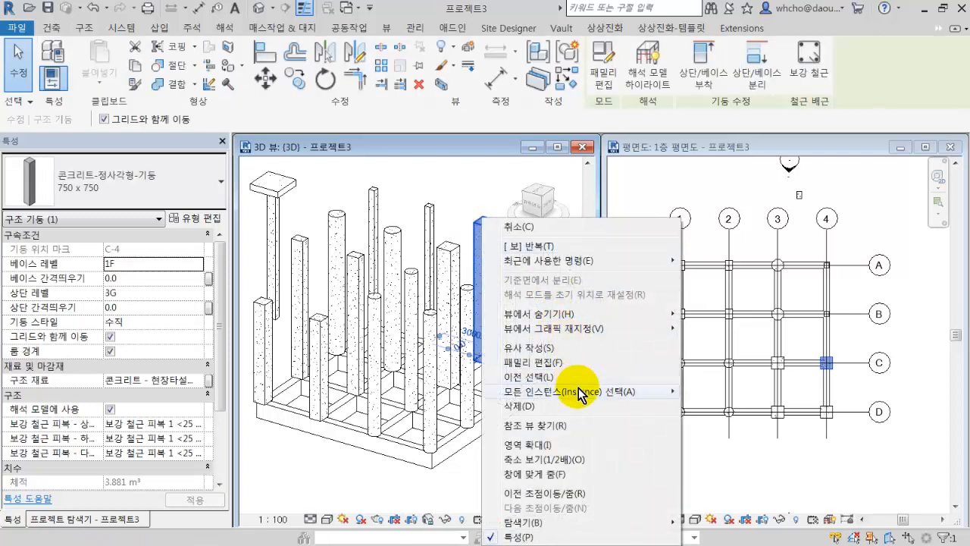
mouse_move(531, 392)
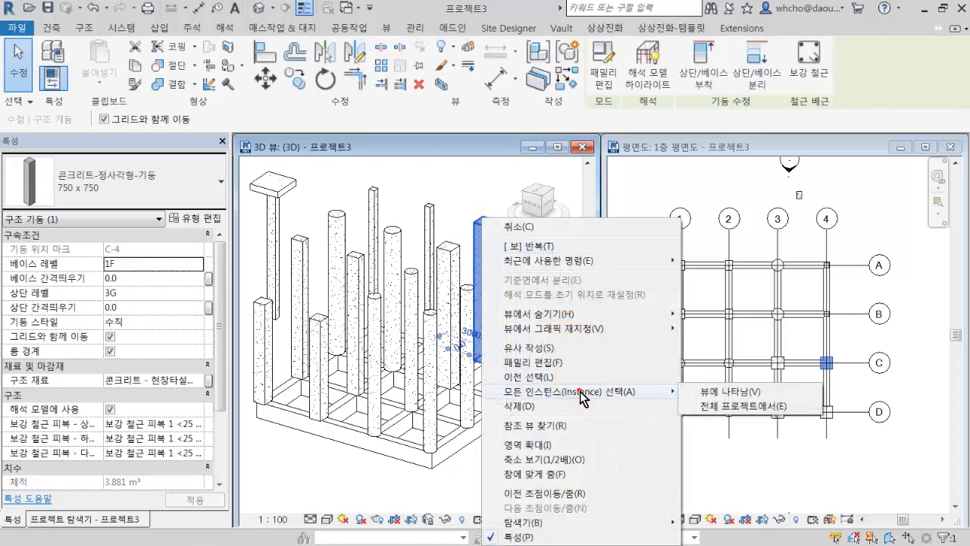
click(697, 396)
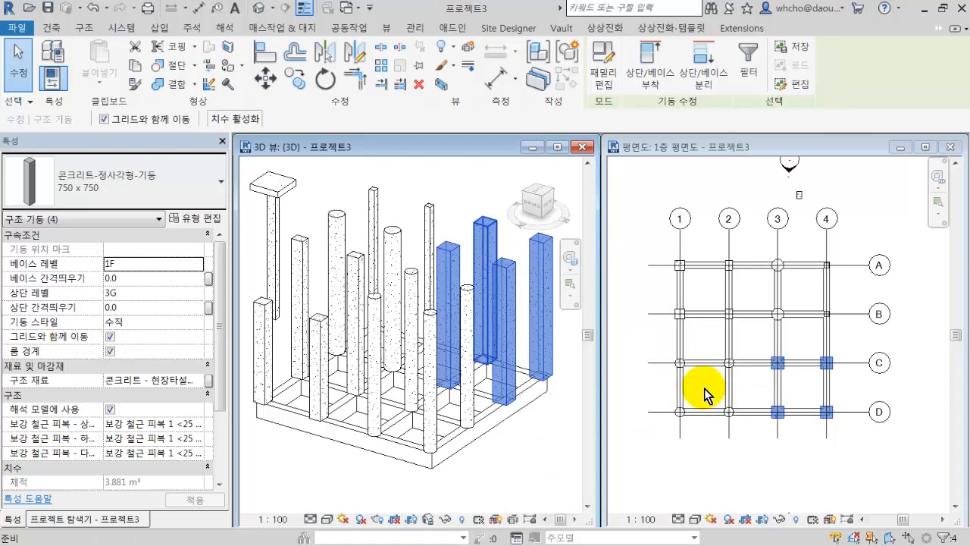
Select all instances of the 콘크리트-원형-기둥 750 column that are visible in the 3D view.
click(392, 237)
right_click(389, 220)
mouse_move(518, 400)
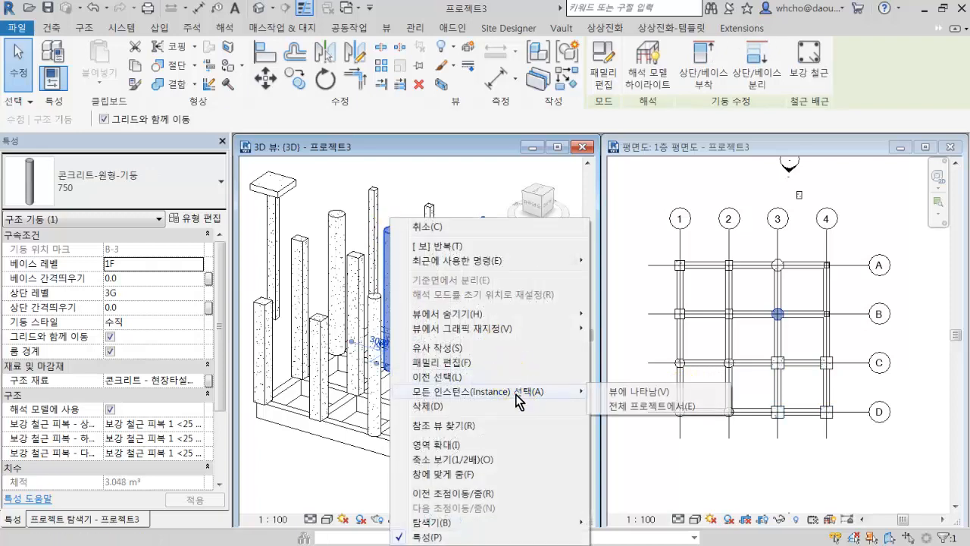
click(629, 391)
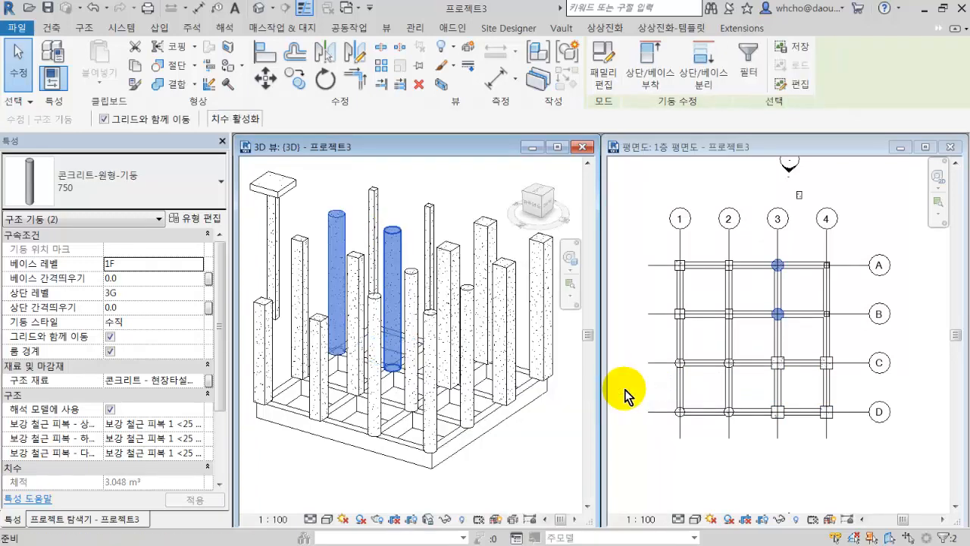
Select all visible instances of the 콘크리트-직사각형-기둥 450 x 600 column in the 3D view, and clear the selection.
click(362, 278)
right_click(361, 277)
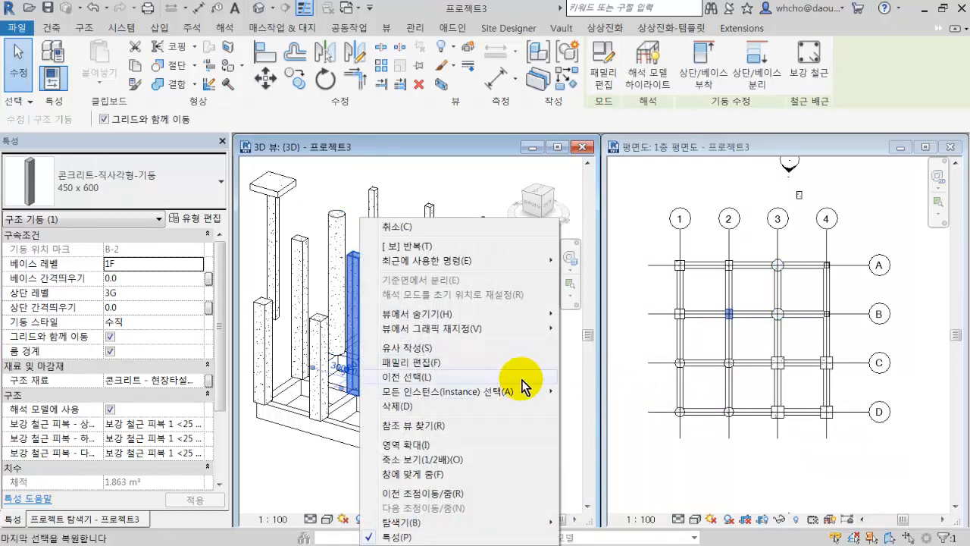
mouse_move(510, 391)
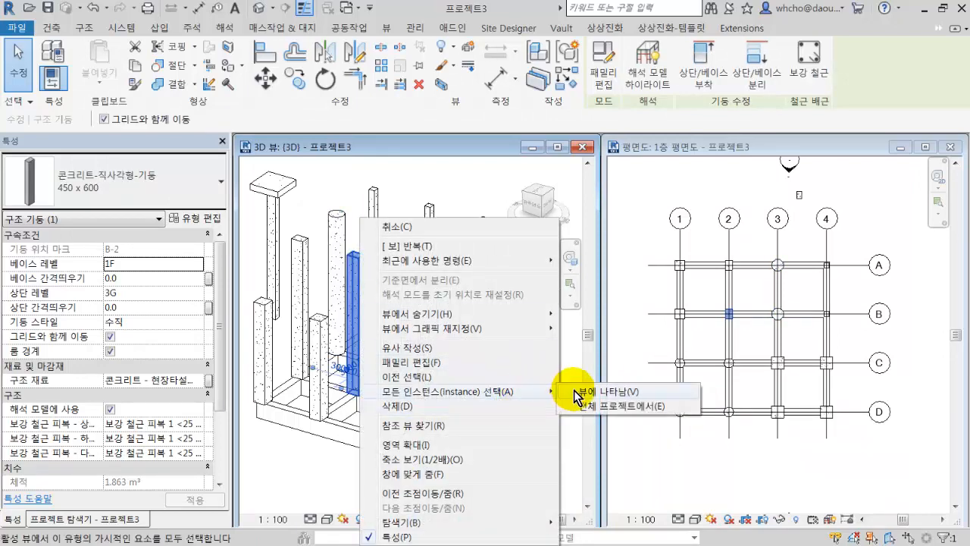
click(574, 390)
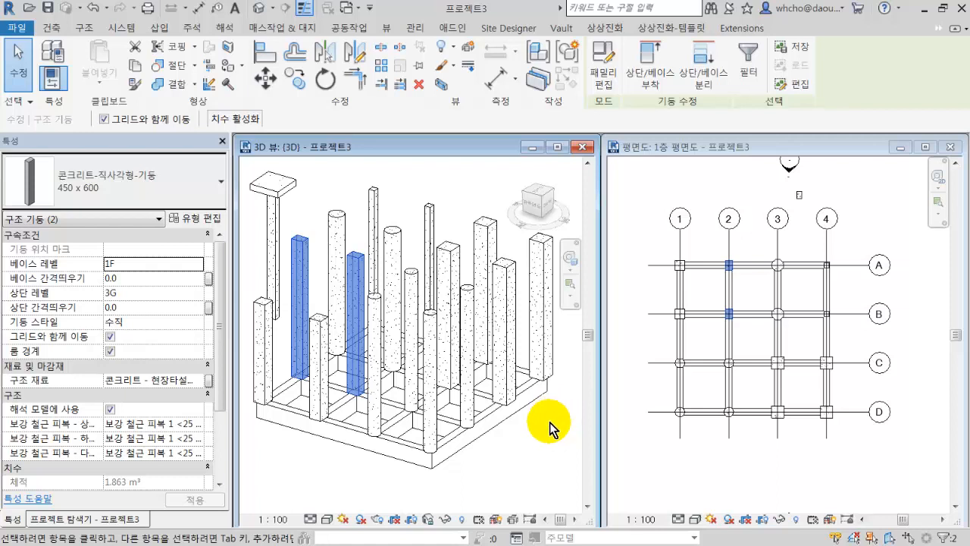
click(548, 422)
Select all columns and beams in the 3D view and filter the selection to the 구조 기둥 category, excluding 구조 프레임 (기타).
scroll(543, 420, down, 3)
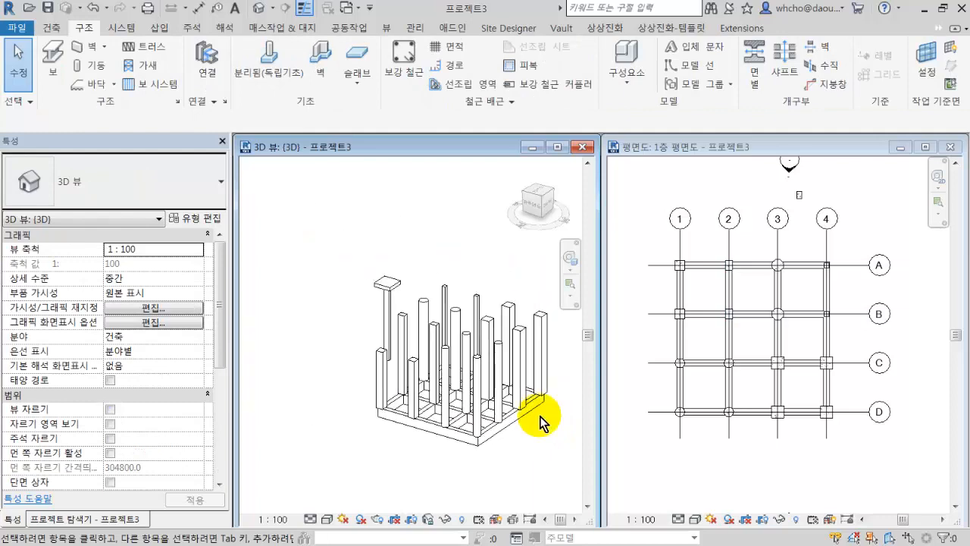
drag(559, 459, 319, 355)
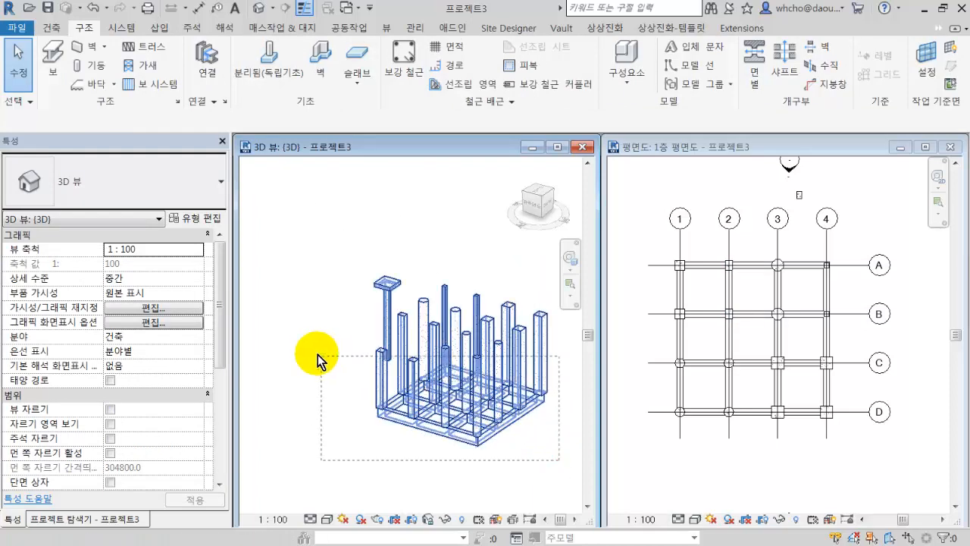
drag(285, 322, 284, 322)
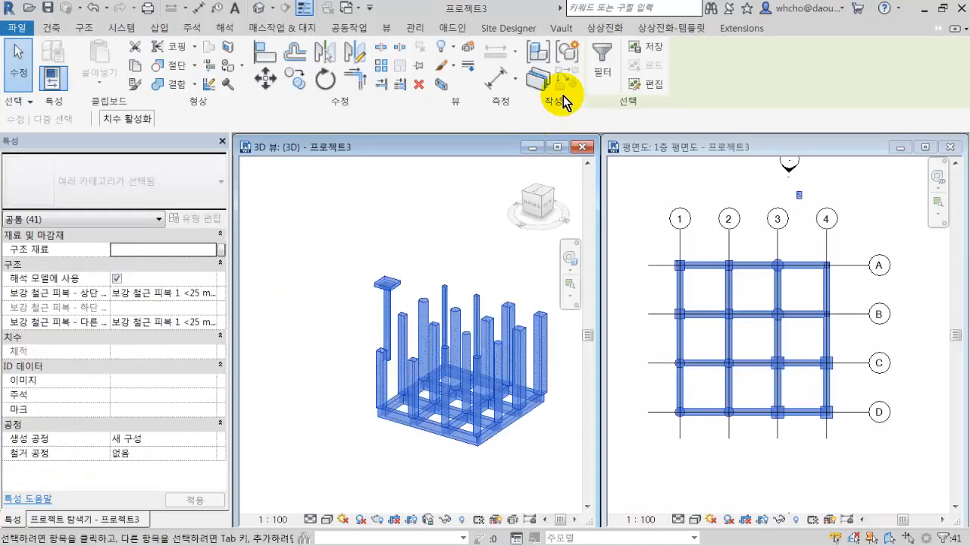
click(602, 67)
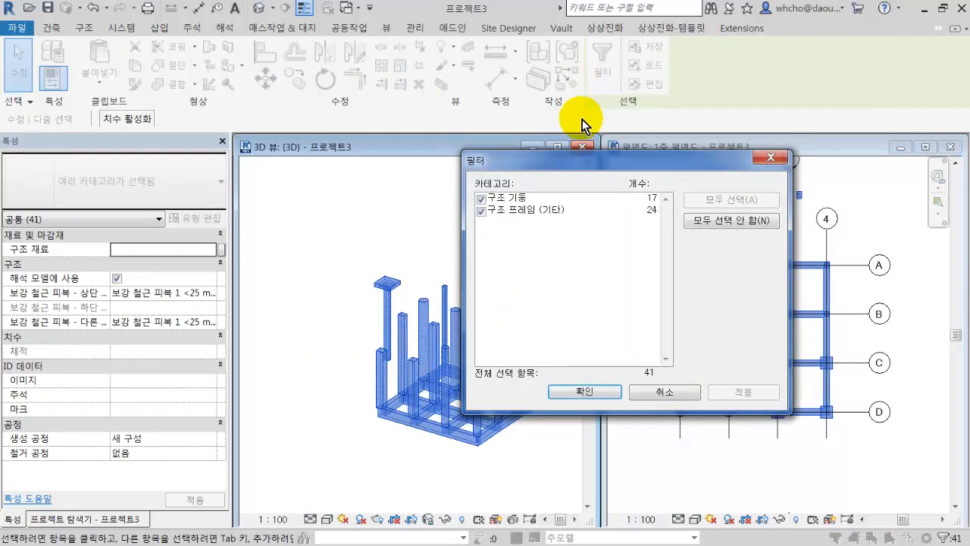
drag(581, 166, 669, 165)
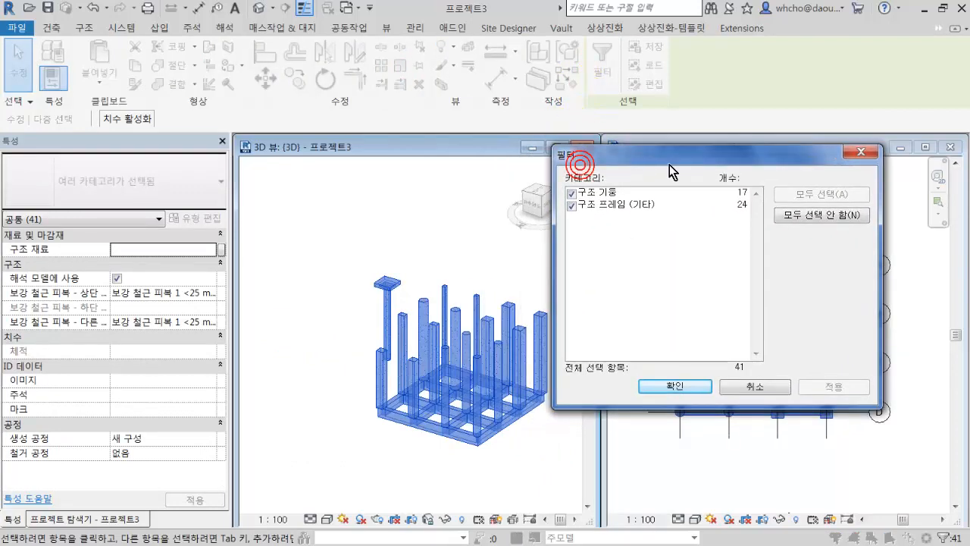
click(615, 192)
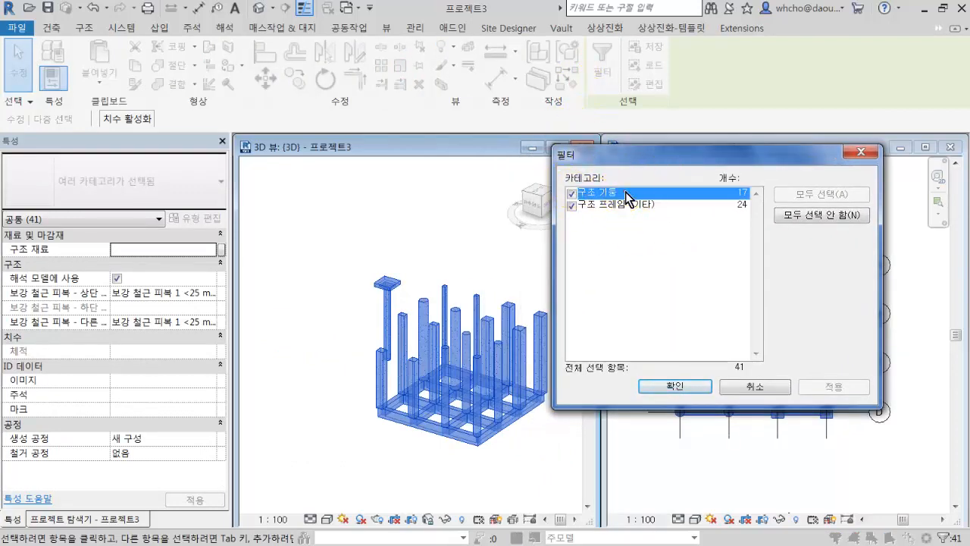
click(642, 208)
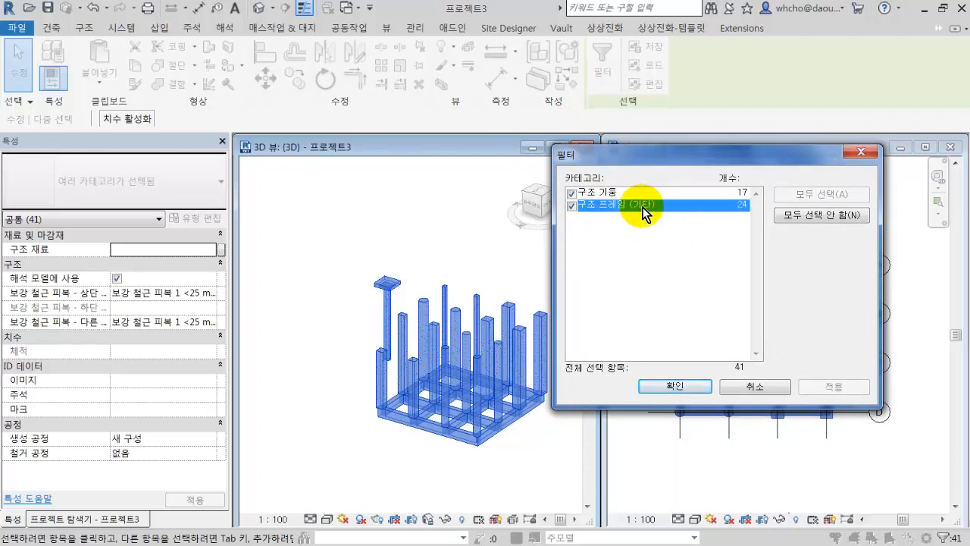
click(645, 195)
click(645, 204)
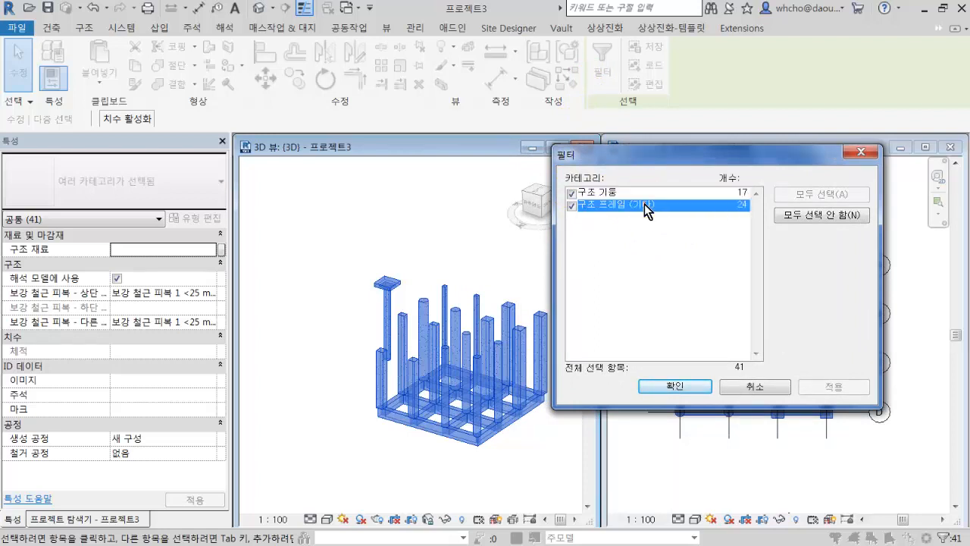
click(573, 205)
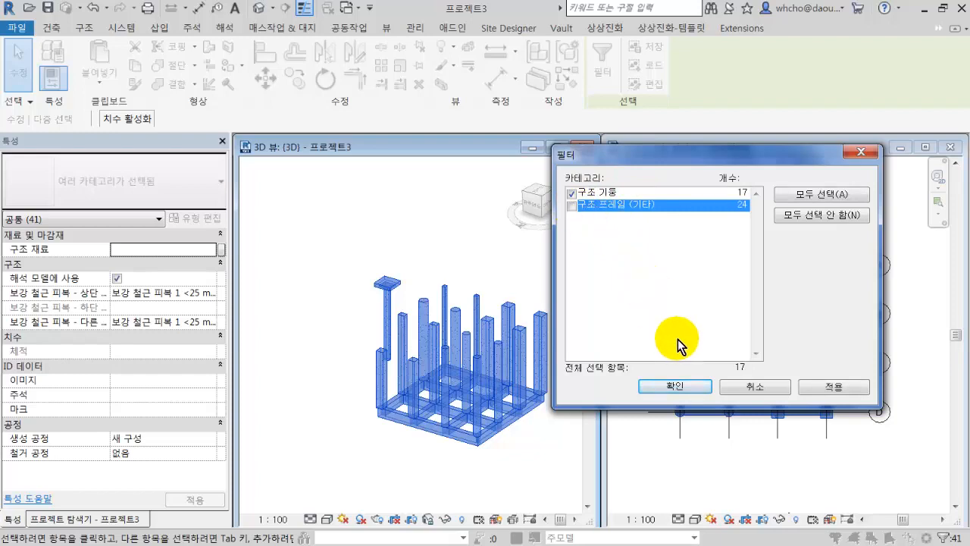
click(675, 385)
Select all columns and beams in the 3D view and filter the selection to the 구조 프레임 (기타) category, excluding 구조 기둥.
scroll(531, 421, up, 3)
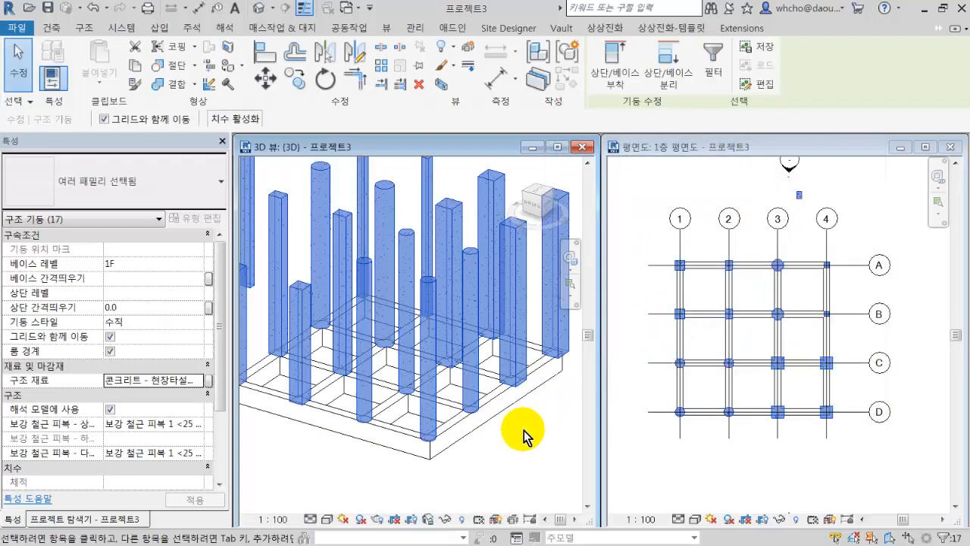
scroll(523, 424, down, 1)
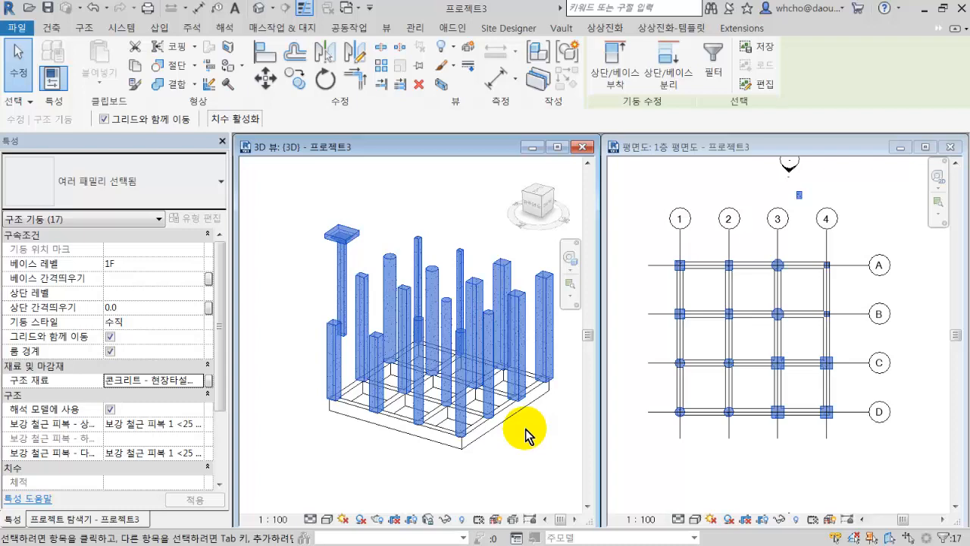
middle_drag(528, 434, 509, 438)
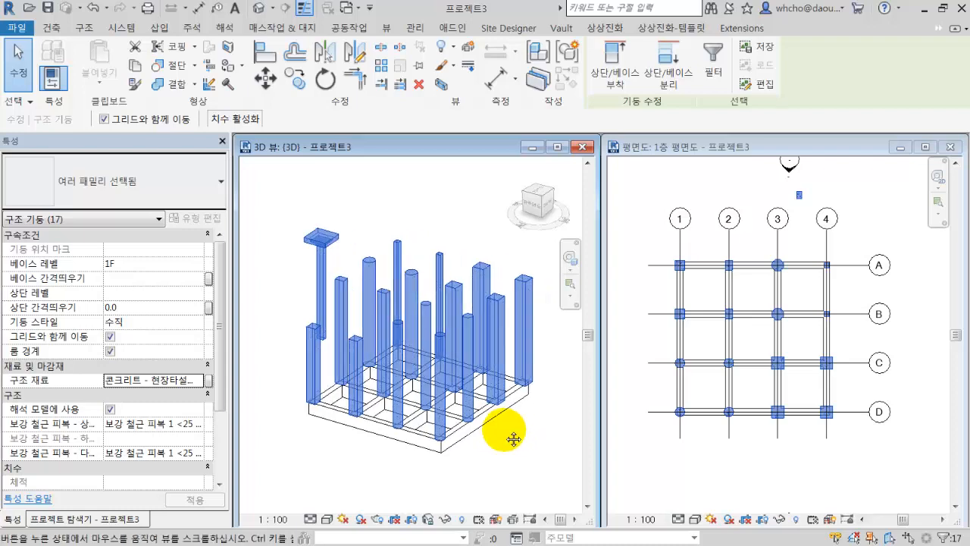
drag(549, 462, 279, 303)
click(598, 60)
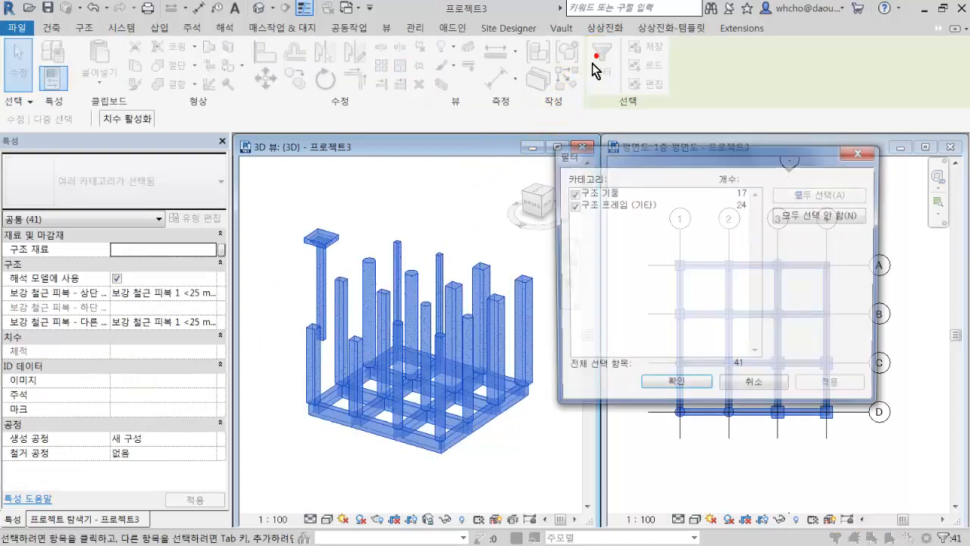
click(574, 192)
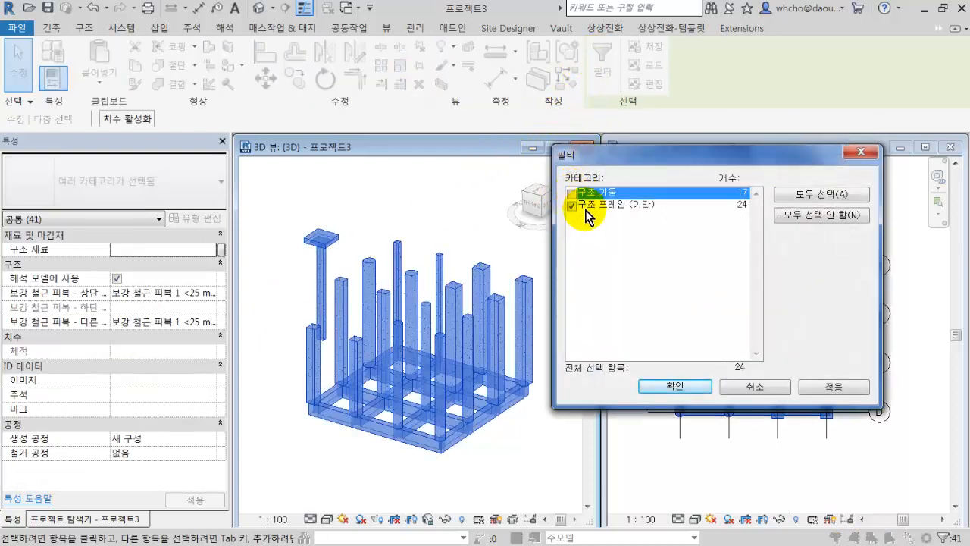
click(658, 385)
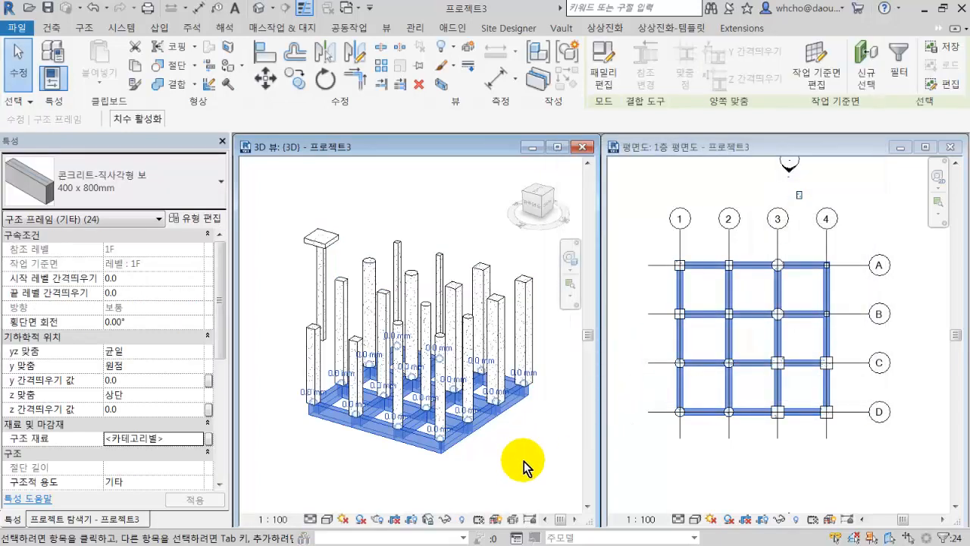
Window-select the beams around grids 1–3 and A–C in the 3D view and change their type to 패널 장선 150 x 500.
click(523, 461)
drag(264, 342, 438, 470)
click(155, 186)
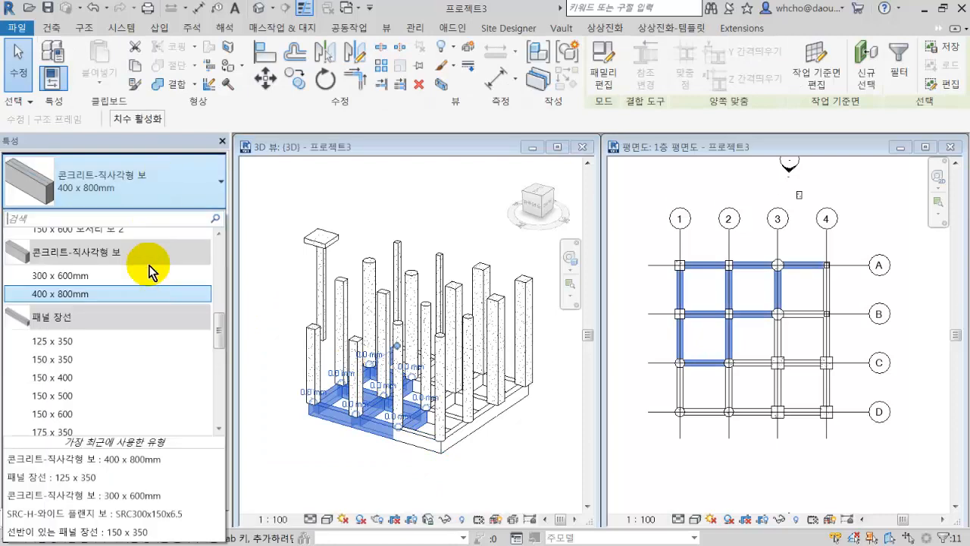
key(Escape)
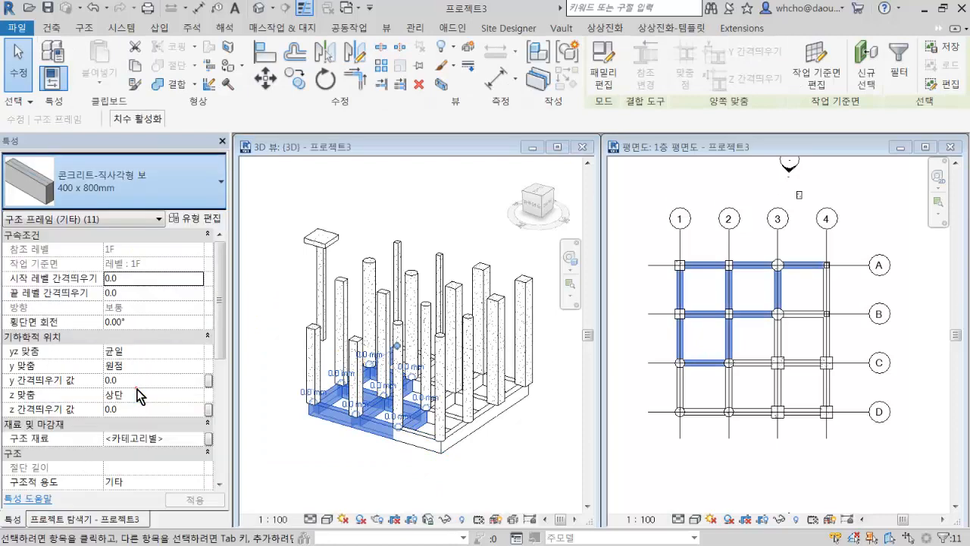
click(429, 481)
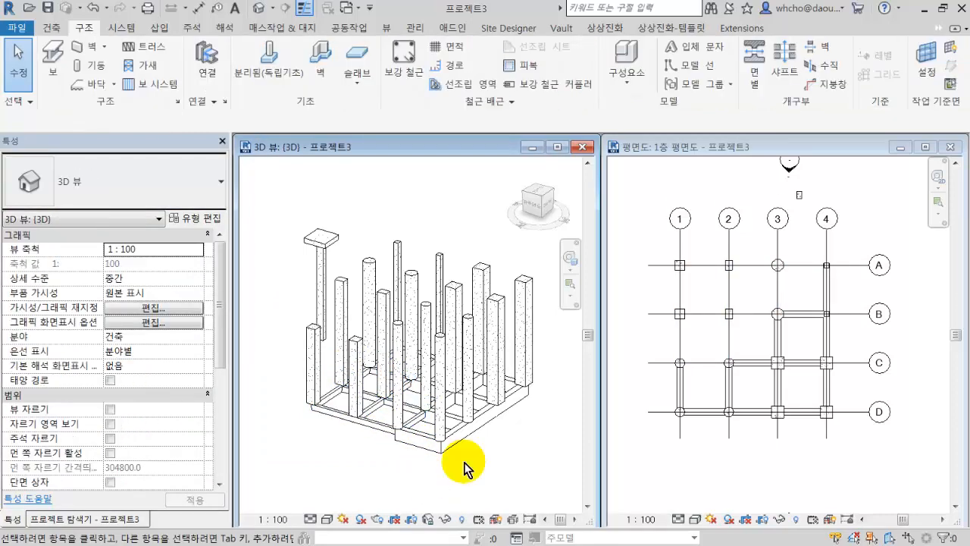
Select all instances of the 패널 장선 150 x 500 beam that are visible in the 3D view.
click(388, 426)
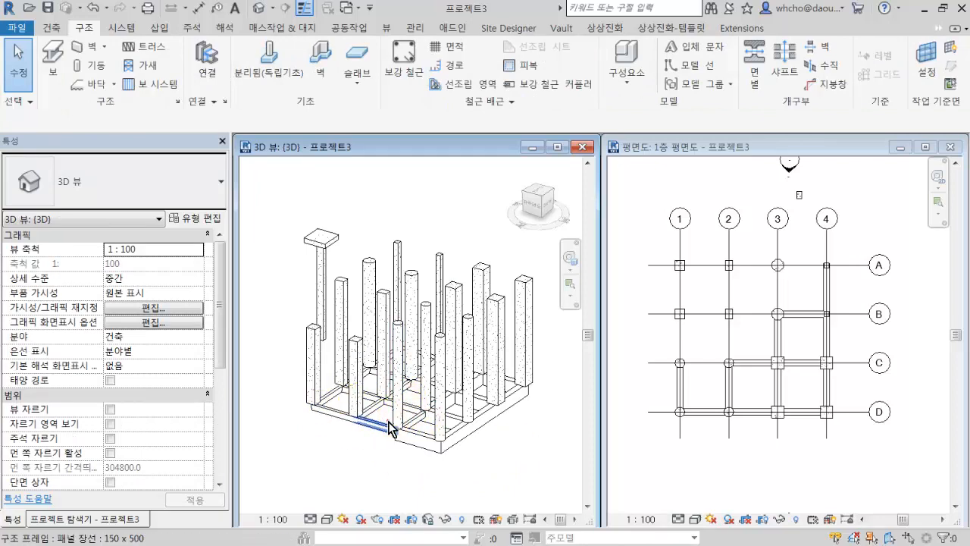
right_click(390, 423)
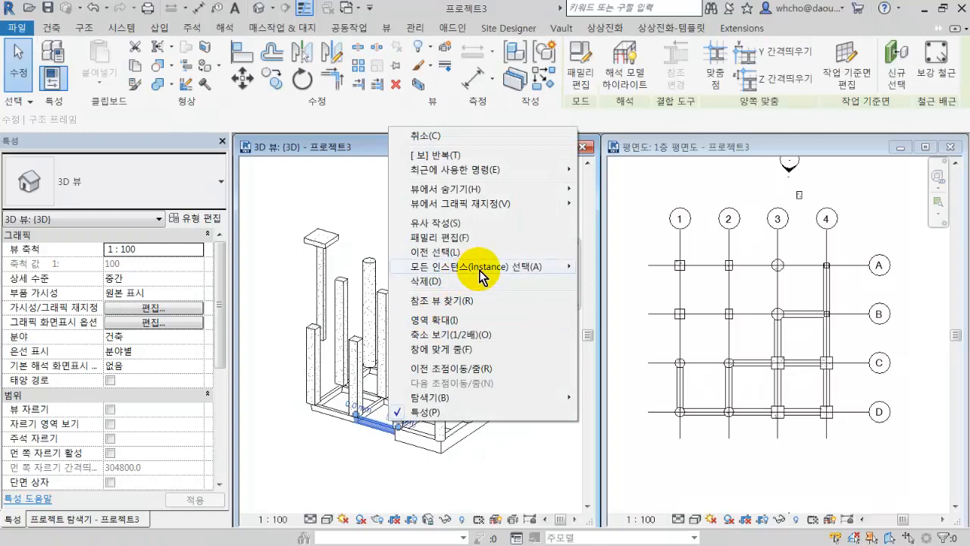
mouse_move(470, 267)
click(584, 267)
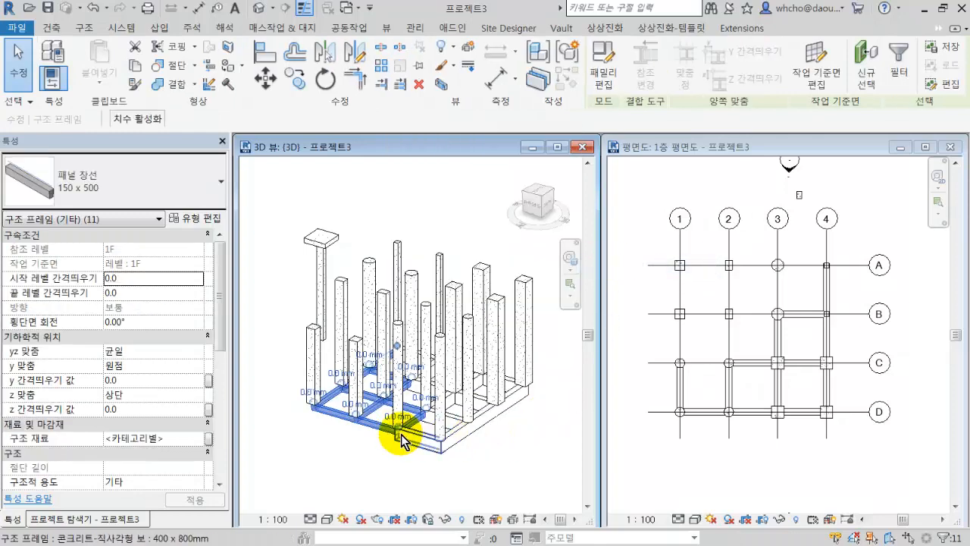
Select all instances of the 콘크리트-직사각형 보 400 x 800mm beam that are visible in the 3D view.
scroll(393, 423, up, 5)
scroll(388, 400, down, 5)
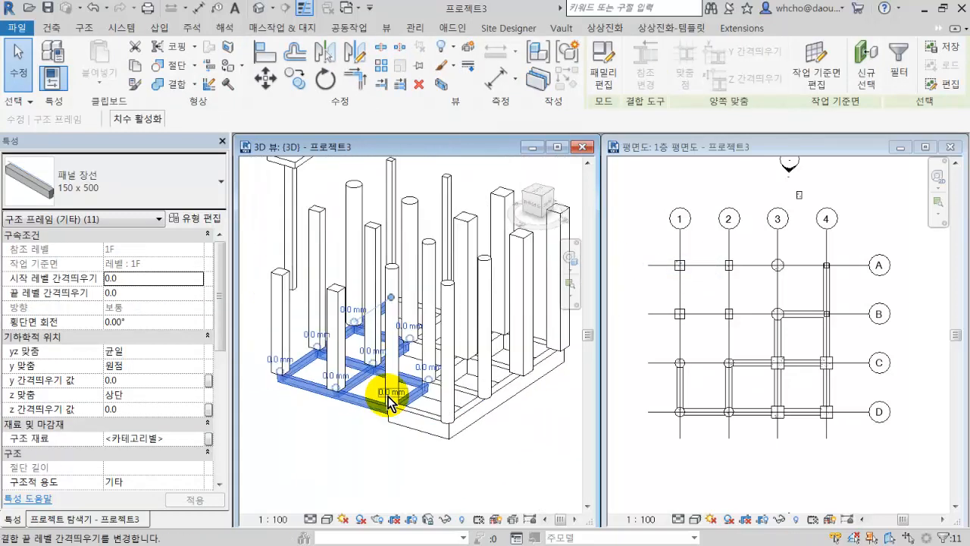
click(438, 429)
right_click(438, 427)
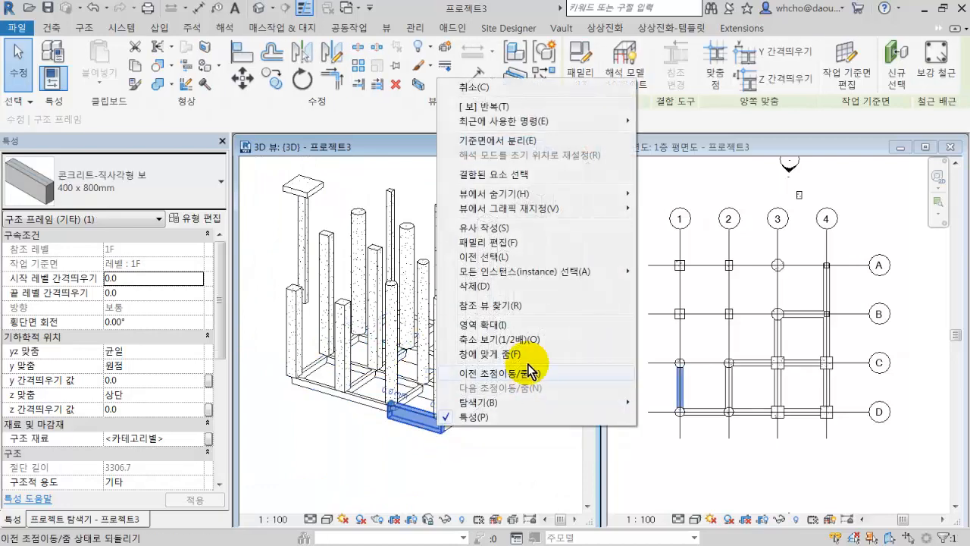
mouse_move(541, 274)
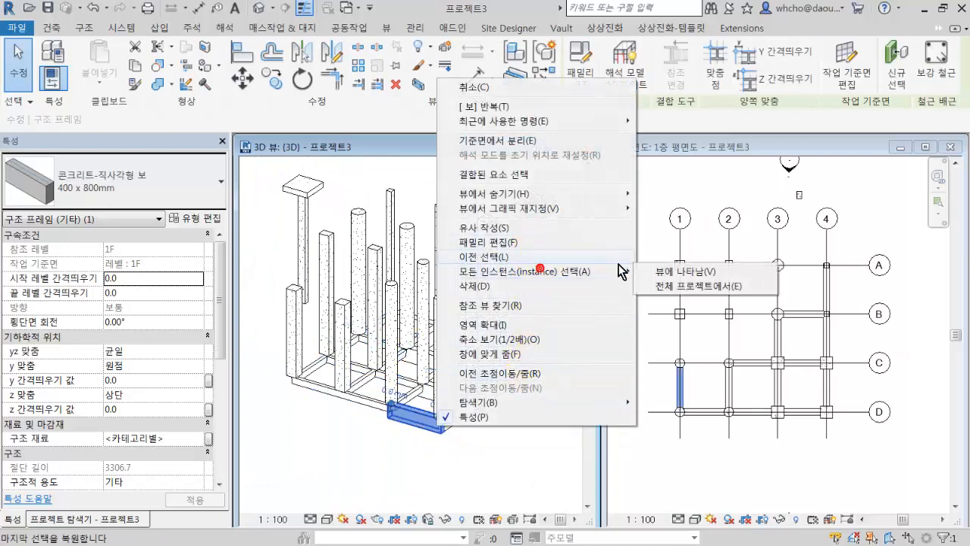
click(663, 271)
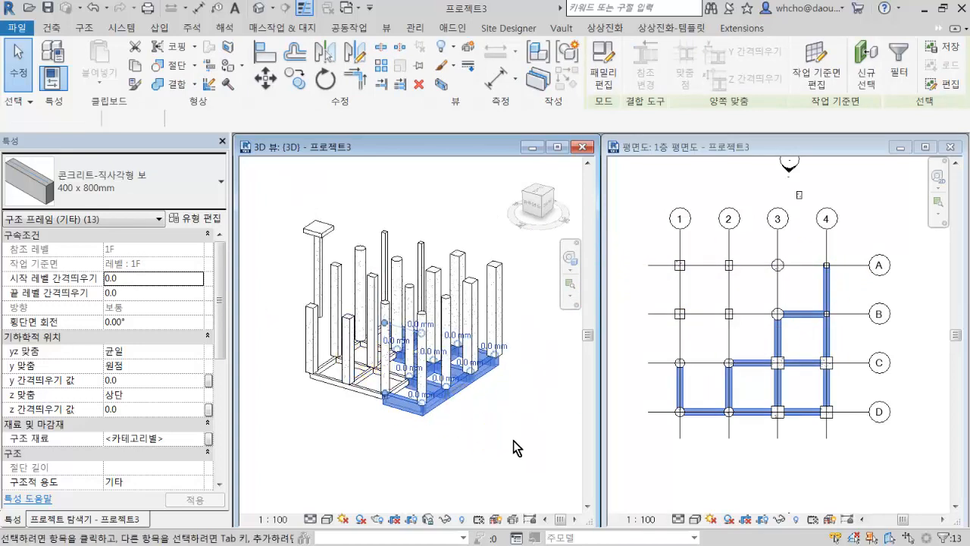
Select the whole model in the 3D view again and filter out 구조 기둥, keeping both beam types under 구조 프레임 (기타) selected.
drag(515, 450, 277, 282)
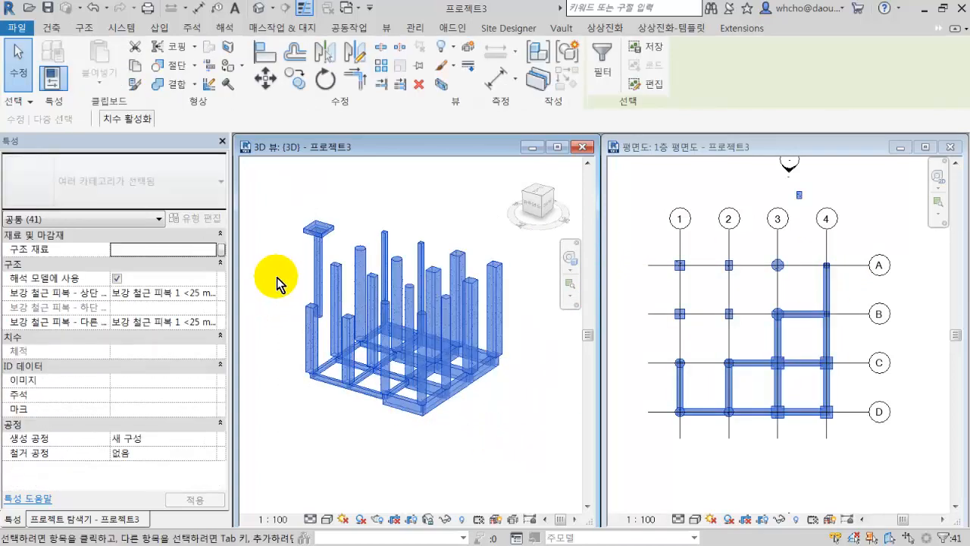
click(604, 59)
click(572, 193)
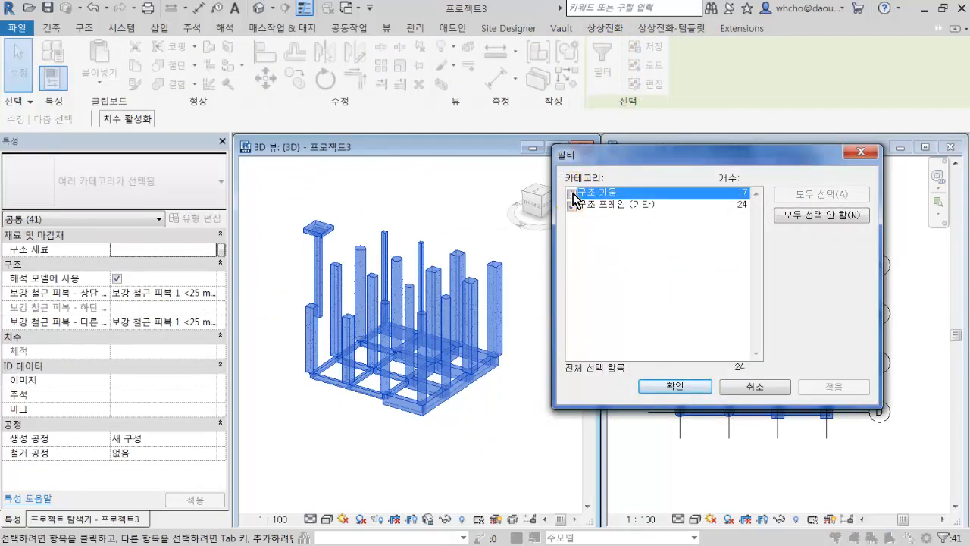
click(667, 385)
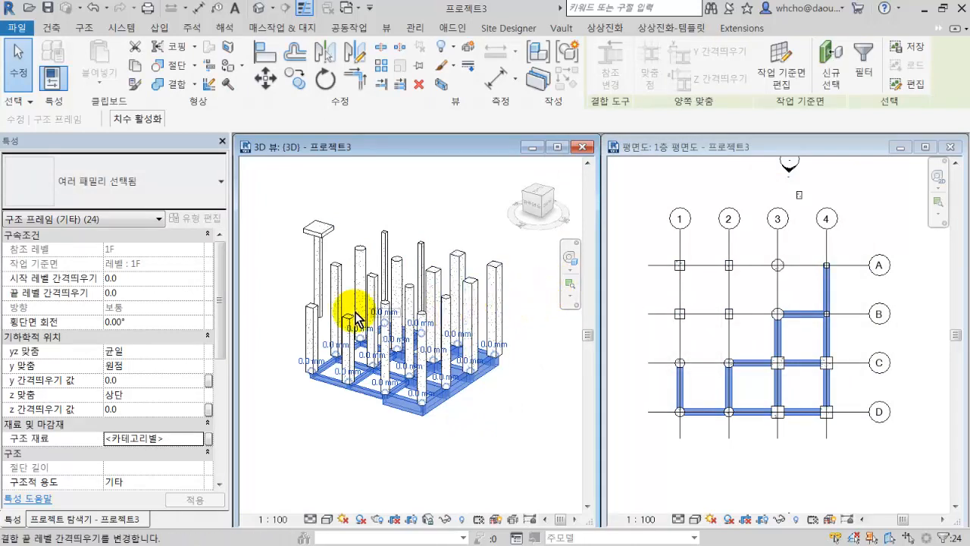
Window-select the 패널 장선 150 x 500 beams in the 3D view and check the selection in the 1층 평면도 plan.
drag(272, 317, 412, 427)
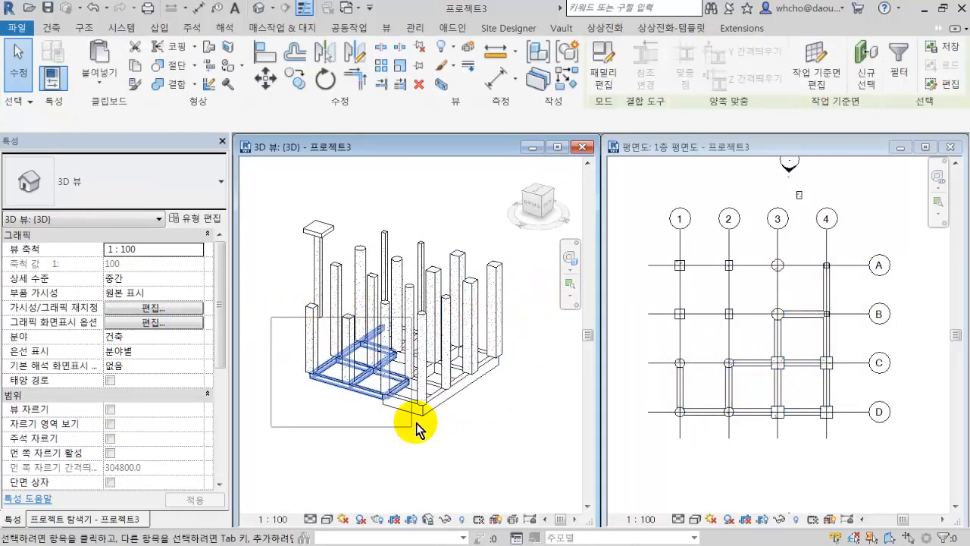
drag(275, 329, 418, 410)
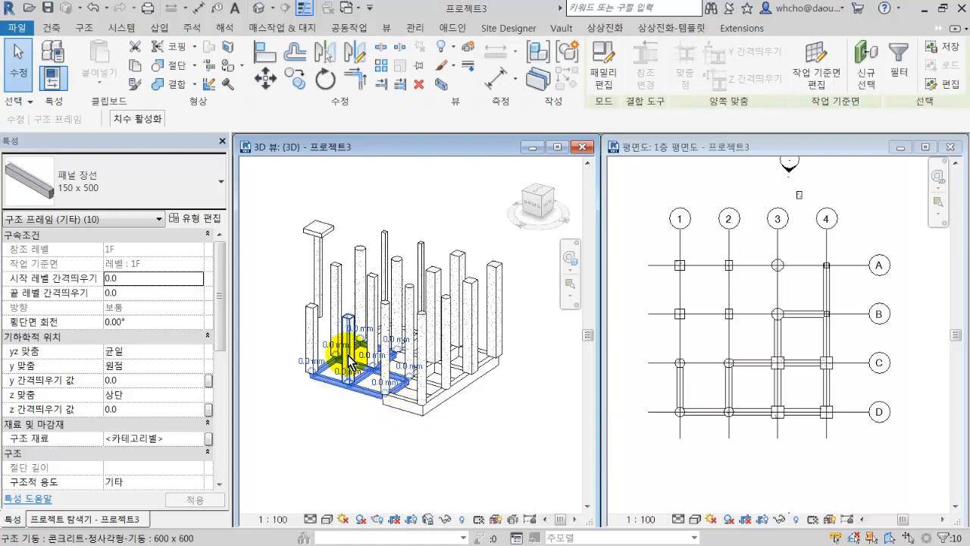
click(747, 463)
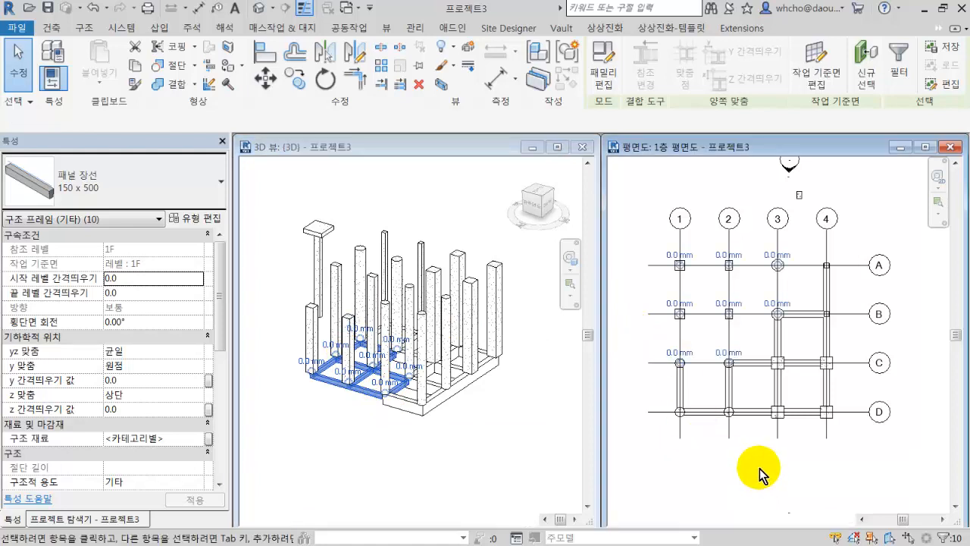
click(381, 377)
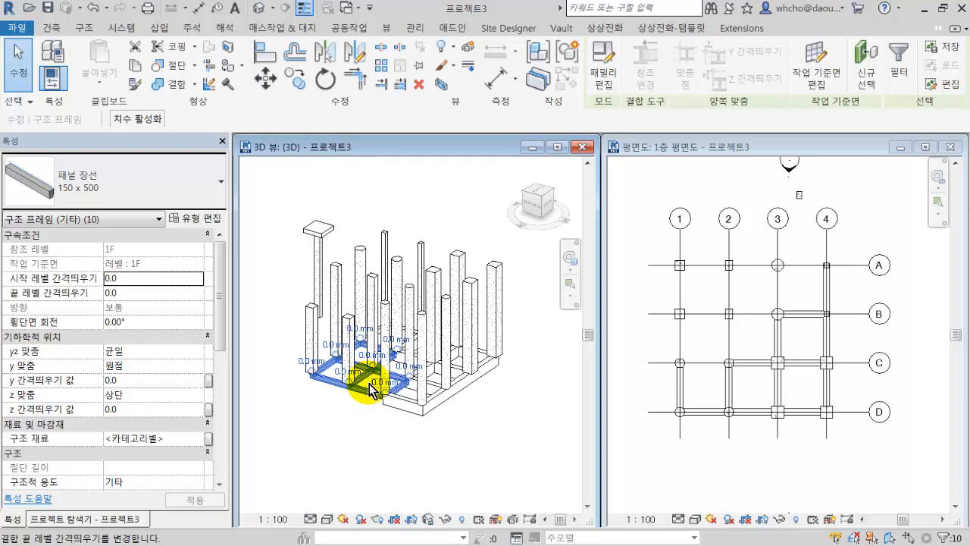
Isolate the selected 패널 장선 150 x 500 beams in the 3D view with the 선택 상자 (selection box) tool.
shift+middle_drag(385, 375, 409, 356)
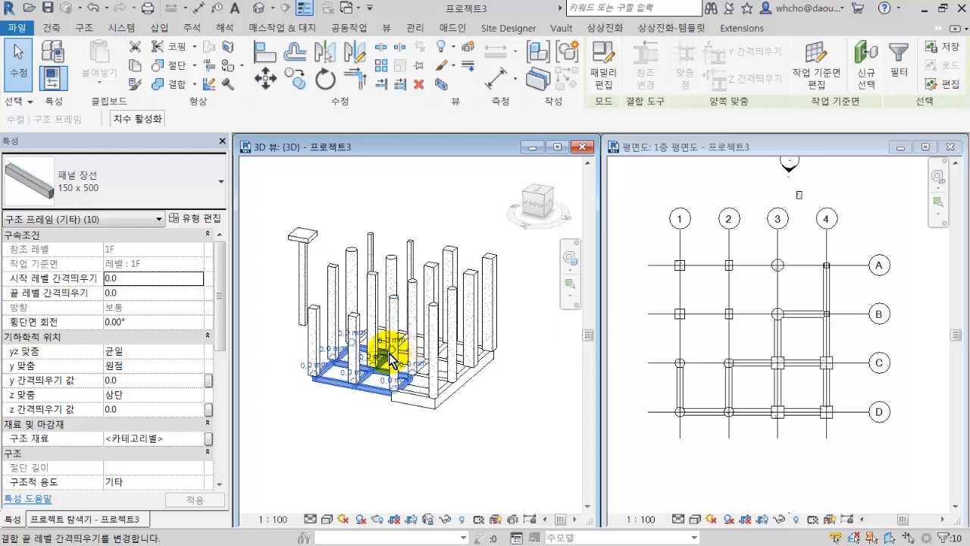
scroll(383, 376, up, 3)
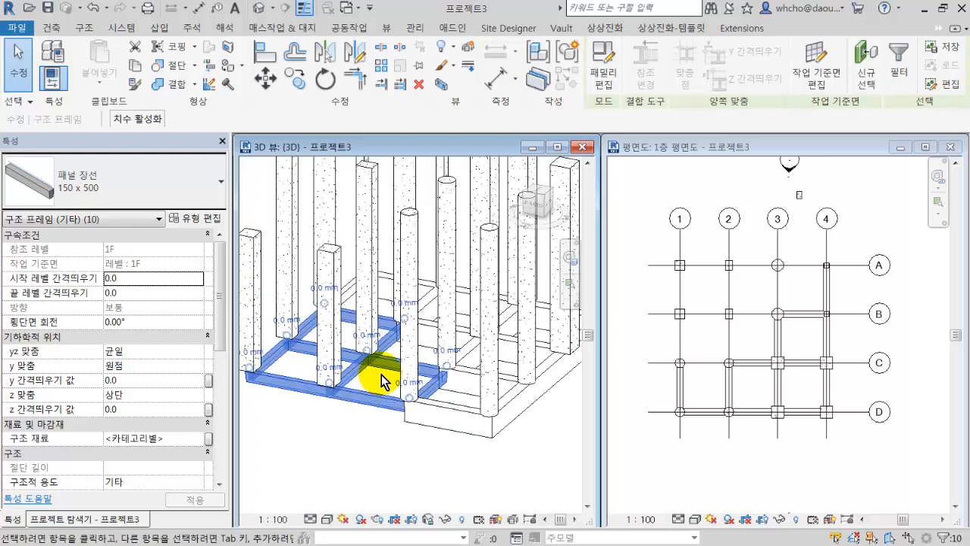
click(446, 86)
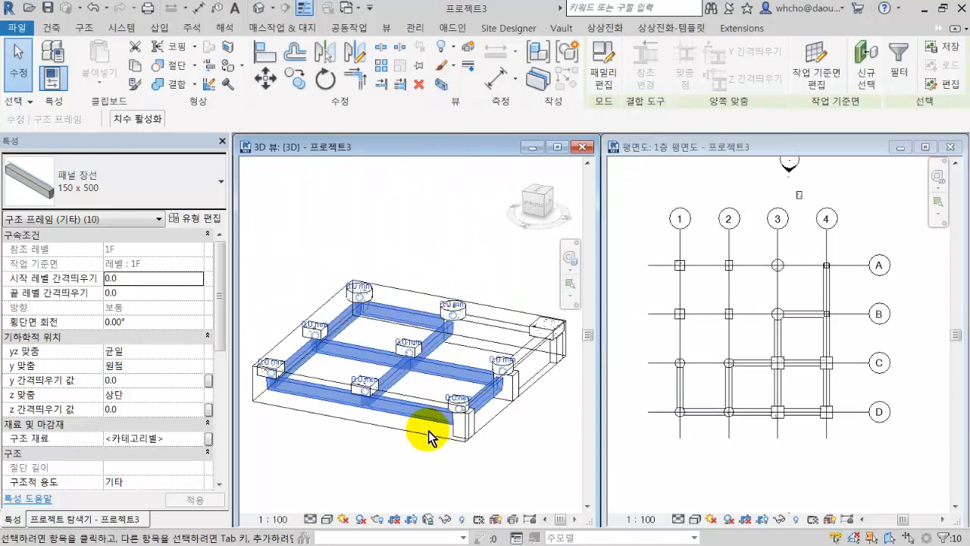
Select the 단면 상자 (section box) enclosing the isolated beams in the 3D view.
shift+middle_drag(417, 455, 394, 464)
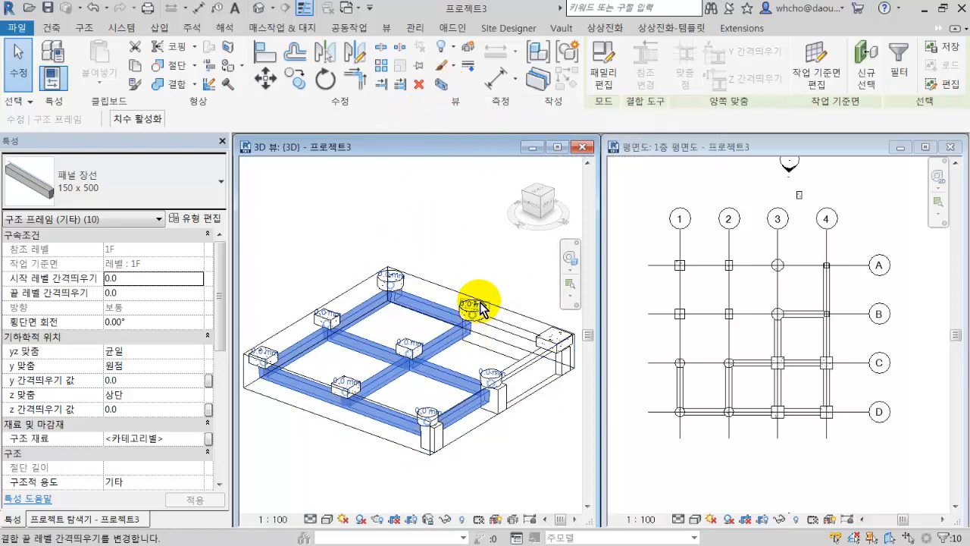
shift+middle_drag(481, 304, 491, 318)
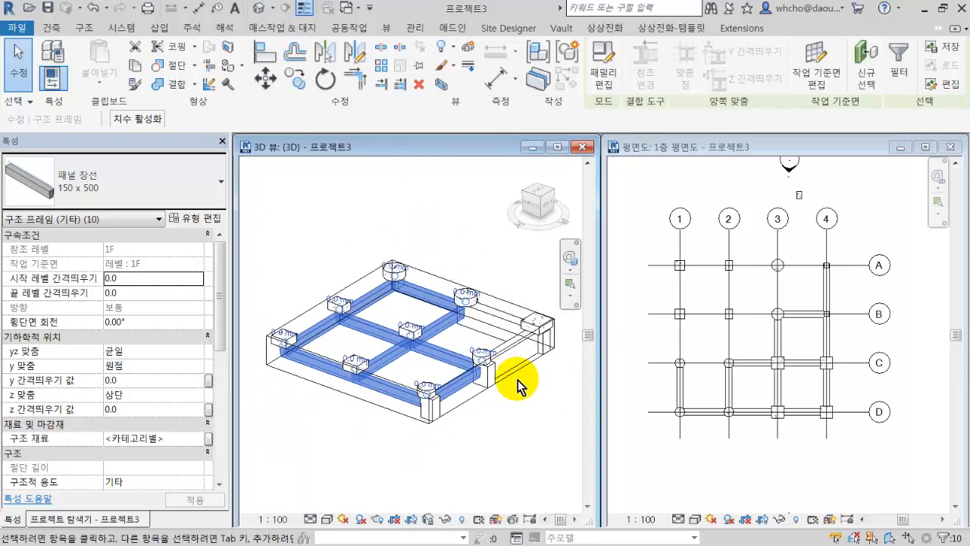
shift+middle_drag(473, 398, 475, 404)
click(476, 404)
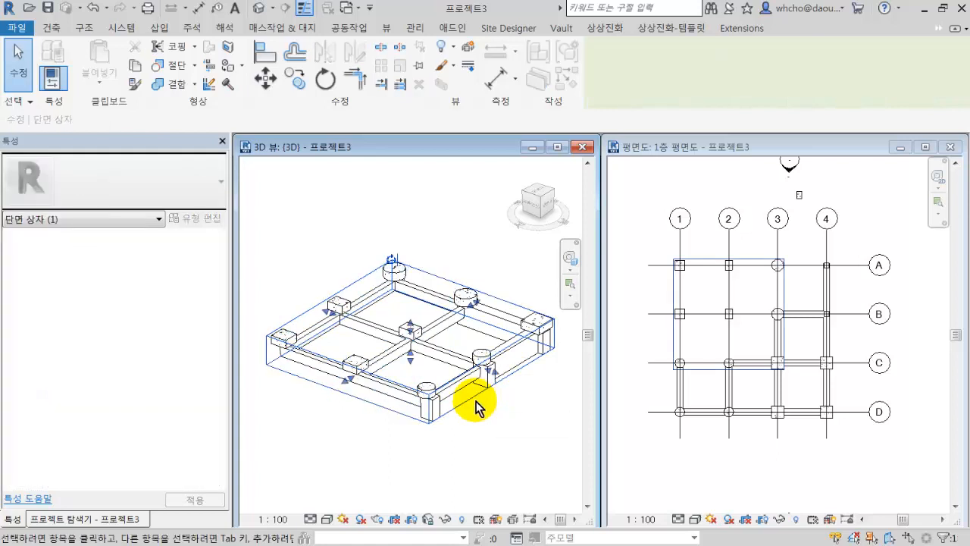
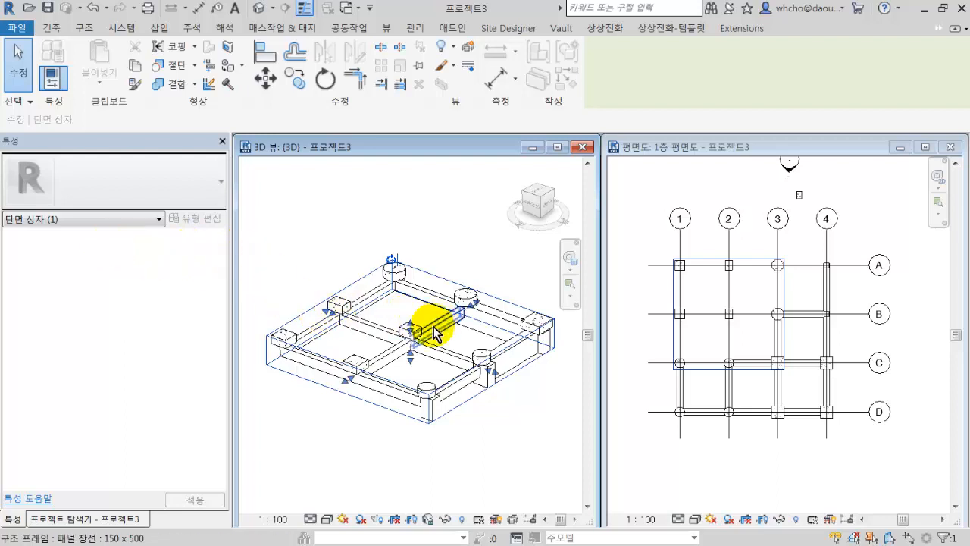
Resize the section box in the 3D view: raise its height to expose the columns and pull in two sides.
drag(412, 335, 405, 267)
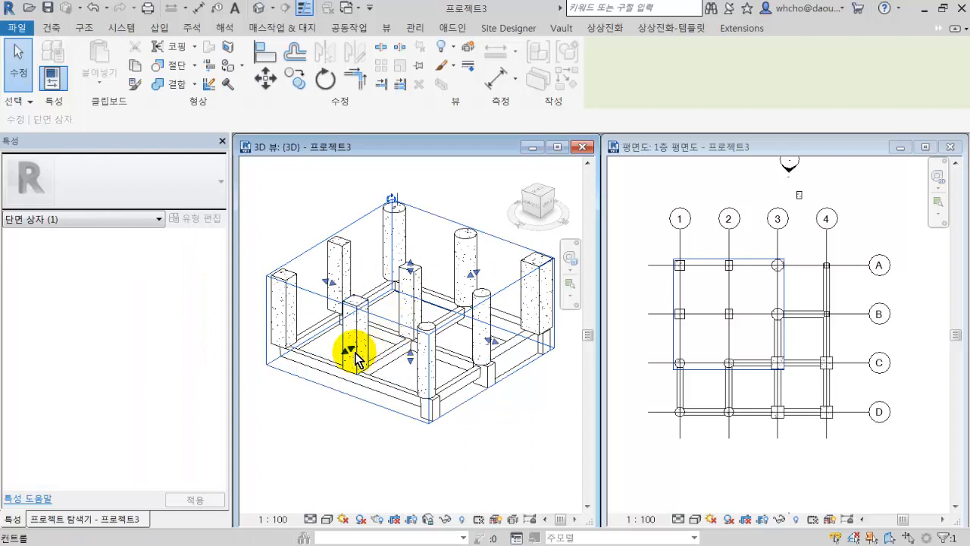
drag(349, 345, 377, 335)
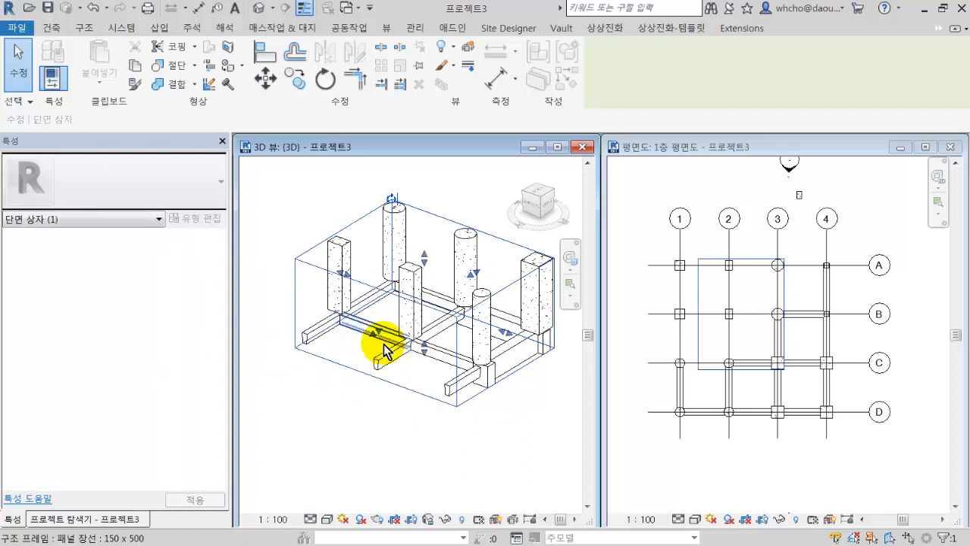
mouse_move(411, 417)
shift+middle_down()
mouse_move(429, 386)
mouse_move(417, 401)
mouse_move(412, 377)
shift+middle_up()
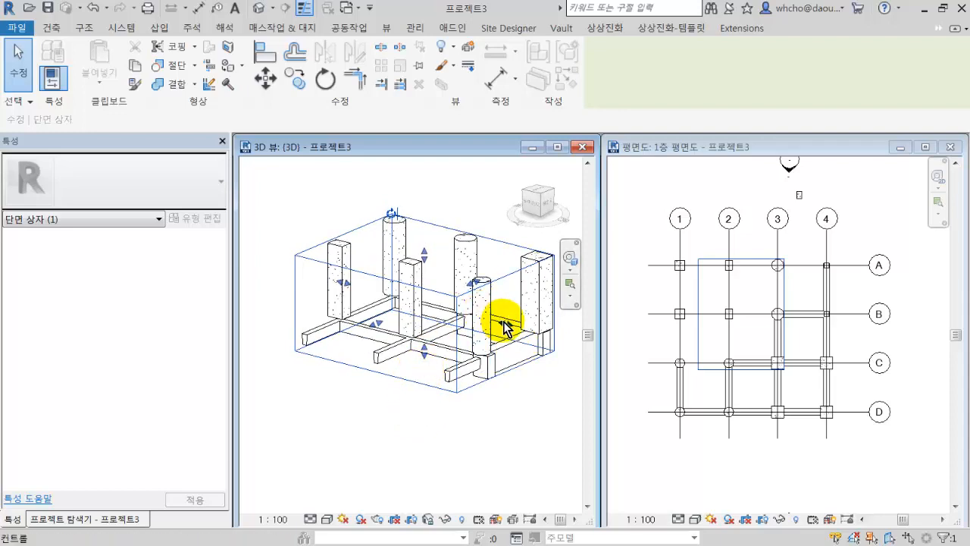
drag(505, 322, 465, 314)
click(497, 388)
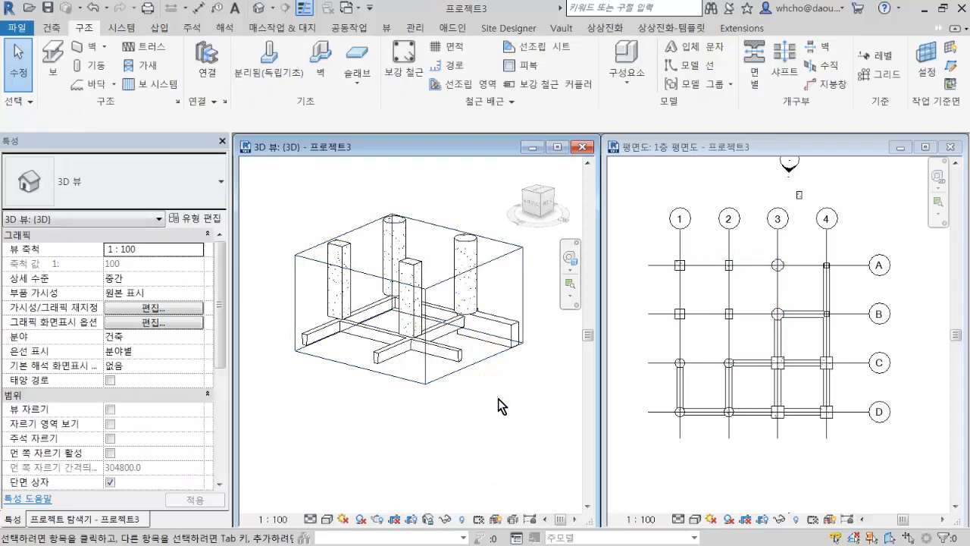
scroll(475, 358, up, 5)
scroll(503, 288, down, 4)
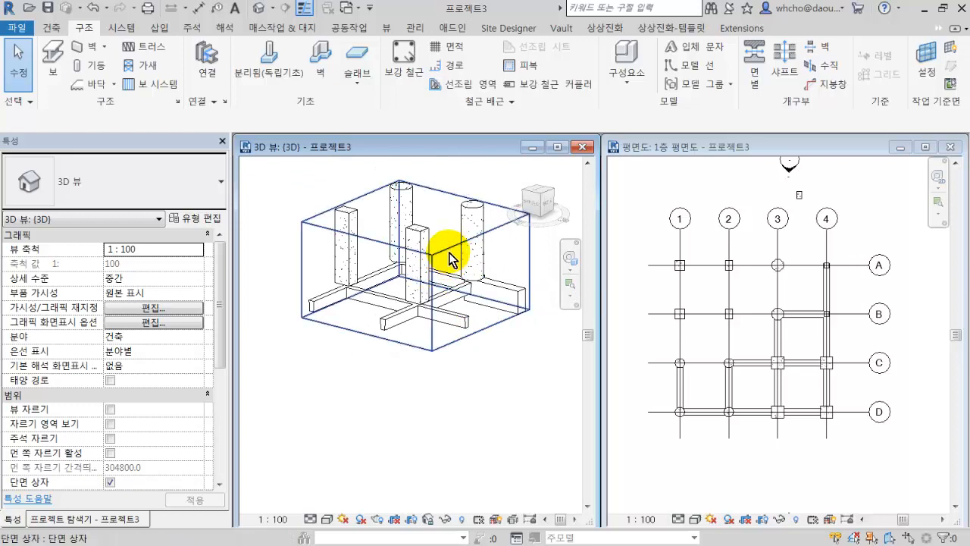
click(451, 256)
click(407, 379)
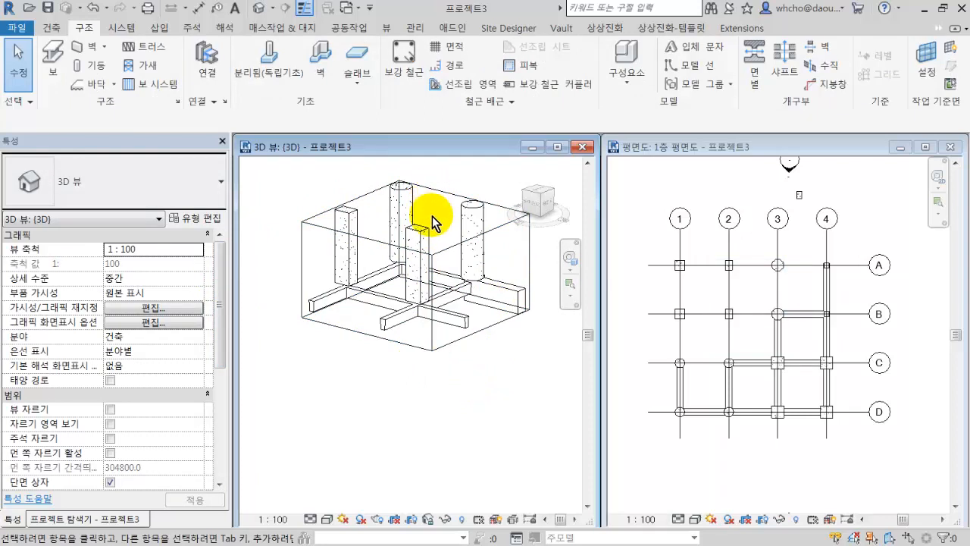
Isolate the round 콘크리트-원형-기둥 750 column at grid B-3 in the 3D view with the 선택 상자 tool.
click(470, 220)
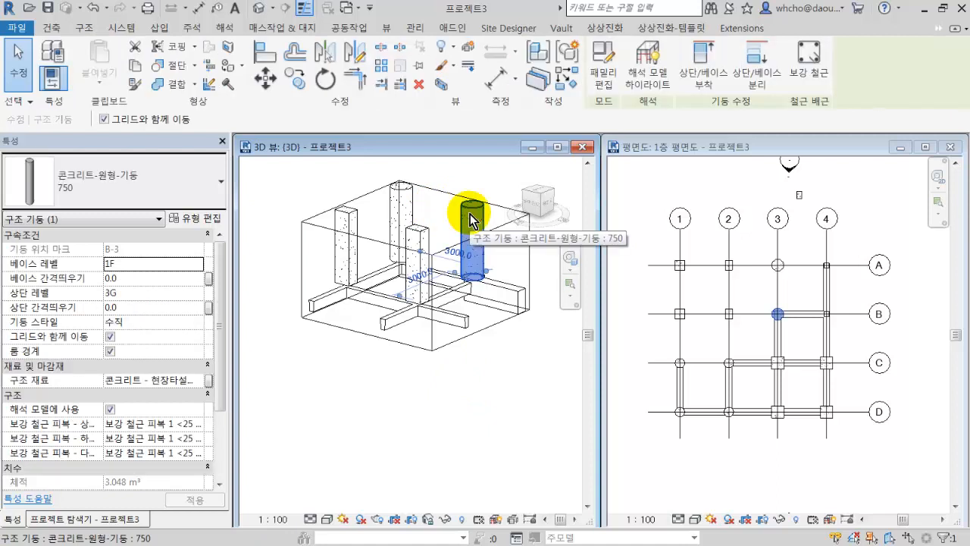
click(440, 85)
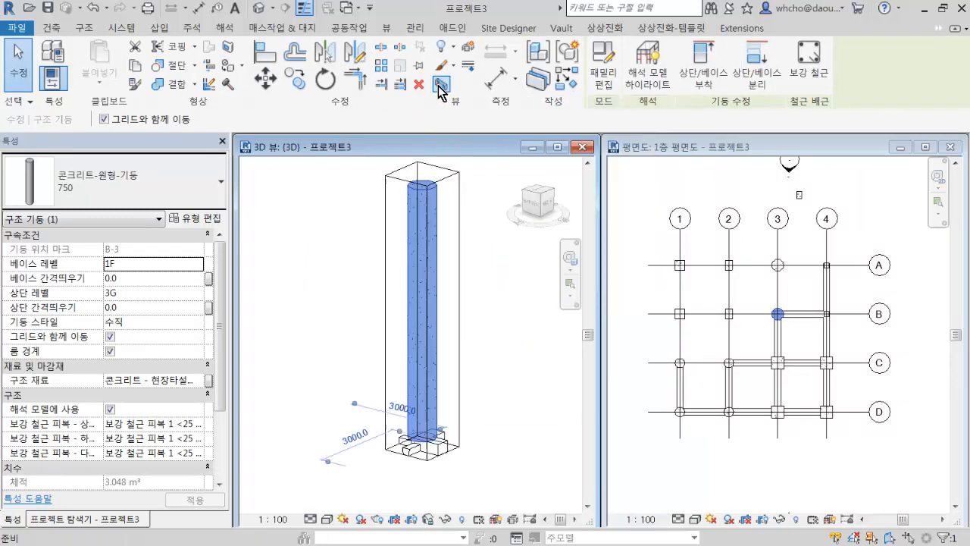
click(540, 382)
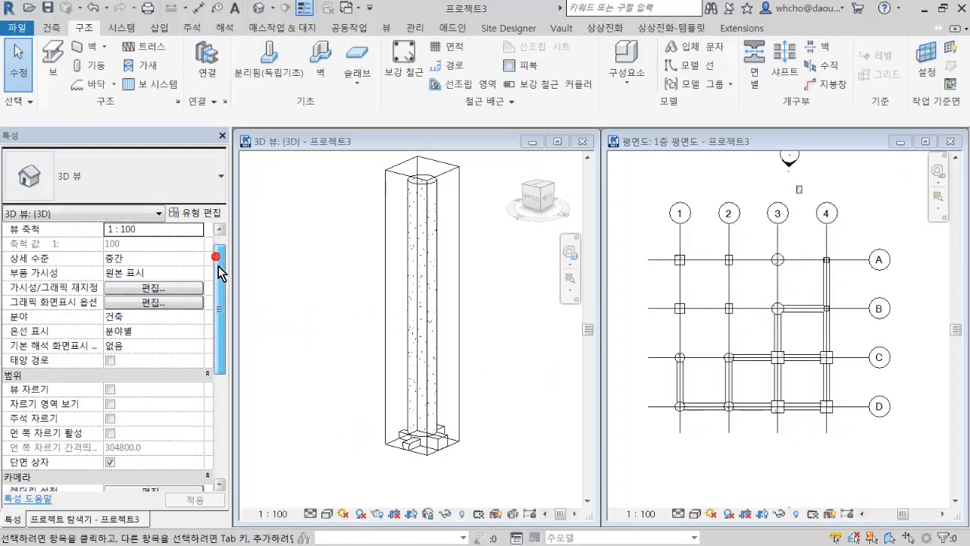
Turn off the 단면 상자 option of the 3D view to bring back the whole model.
drag(218, 266, 218, 301)
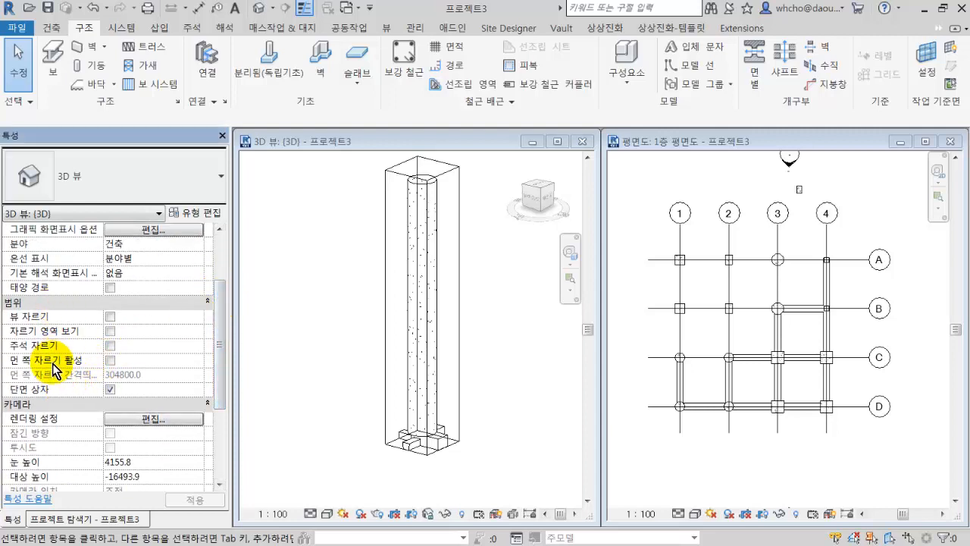
click(114, 388)
scroll(421, 372, down, 5)
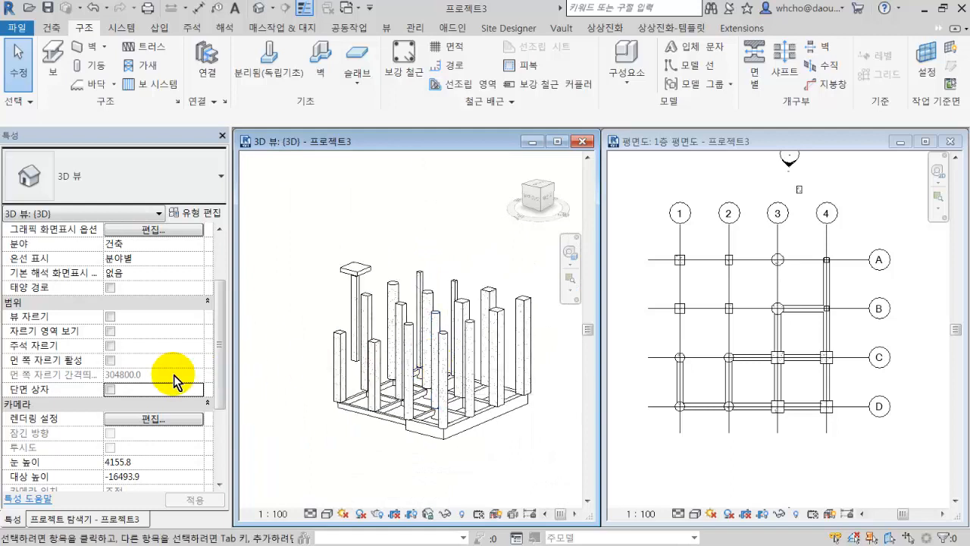
Turn 단면 상자 back on, crop the box to between grids A and C, and raise its base above the beams.
click(111, 389)
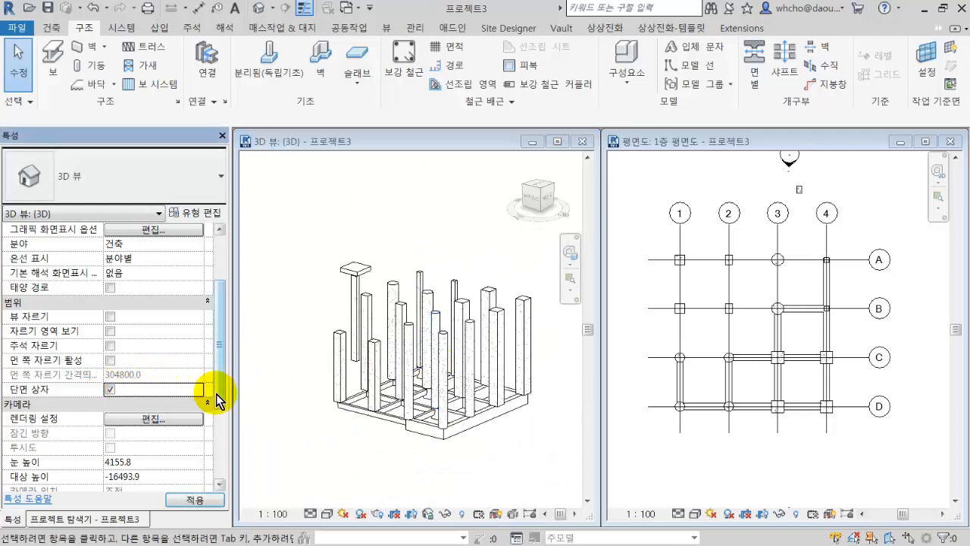
click(301, 299)
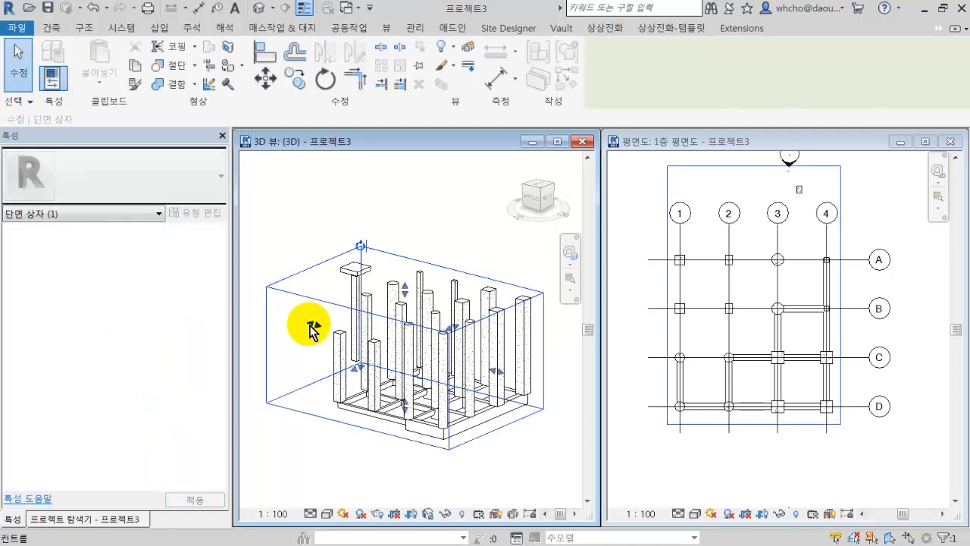
drag(311, 327, 439, 336)
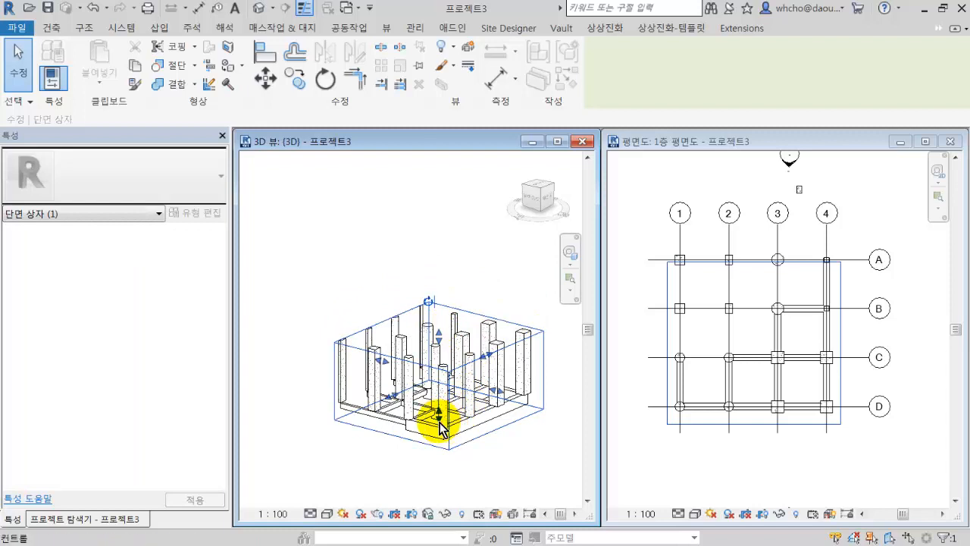
drag(440, 423, 433, 327)
Inspect the cropped 3D model by selecting the 750 x 750 column at grid C-3 and the section box.
scroll(489, 382, up, 2)
click(457, 364)
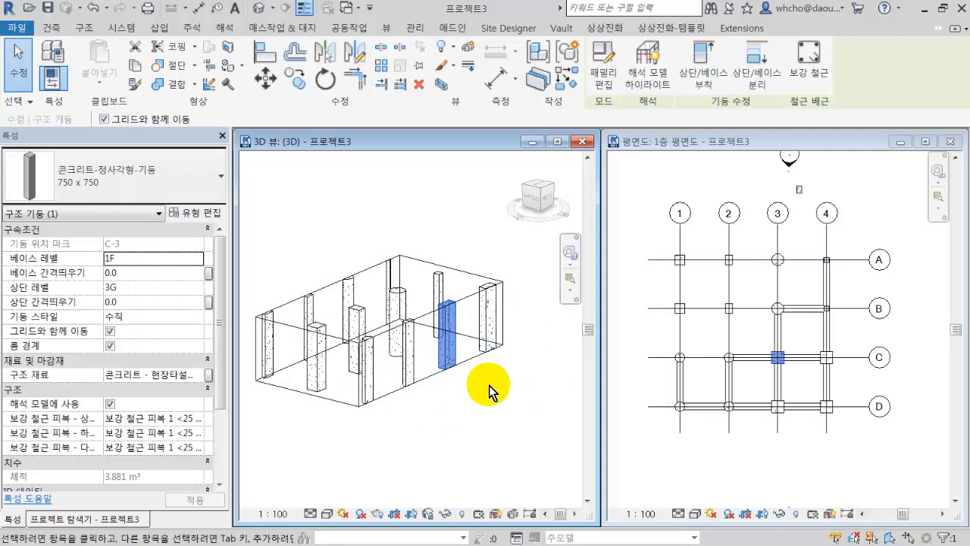
click(490, 388)
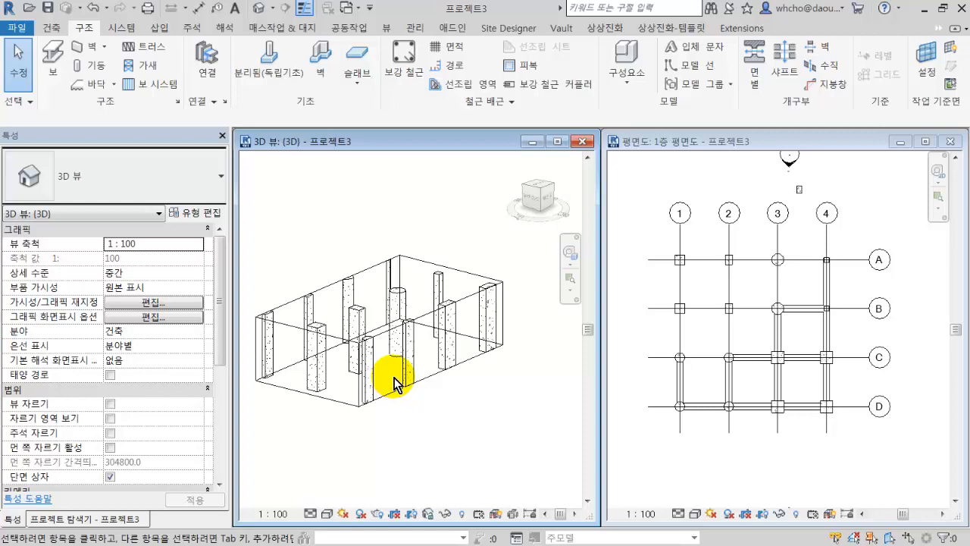
click(425, 316)
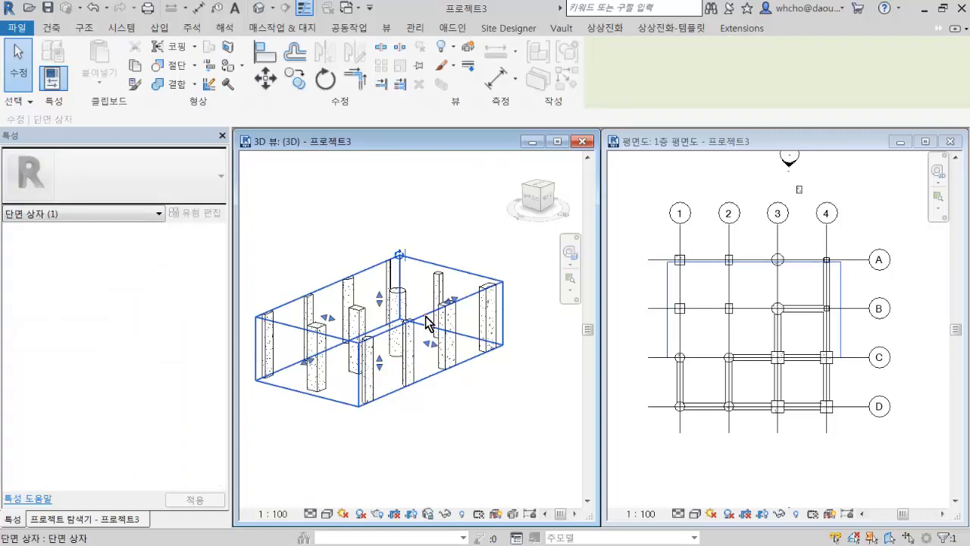
click(423, 330)
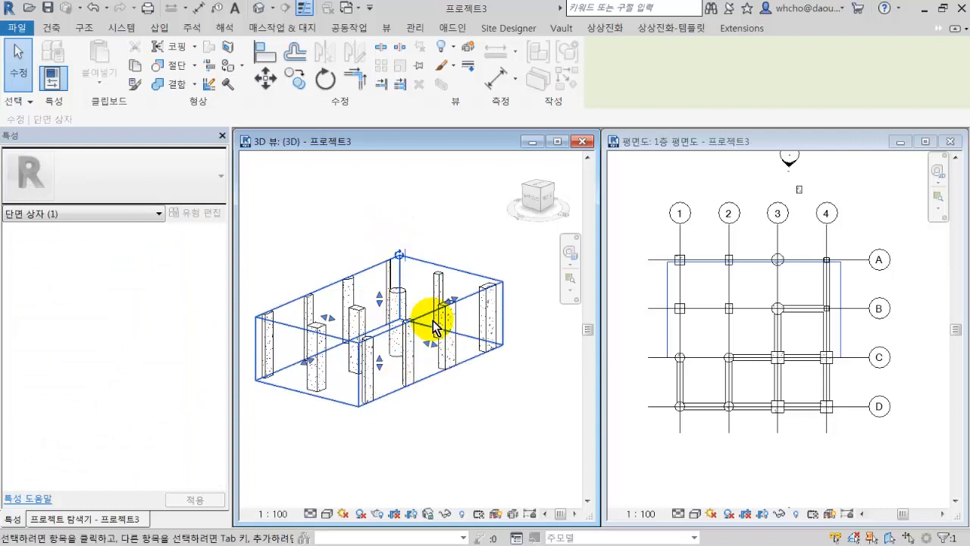
Deselect the section box and turn off the 단면 상자 option of the 3D view.
click(488, 394)
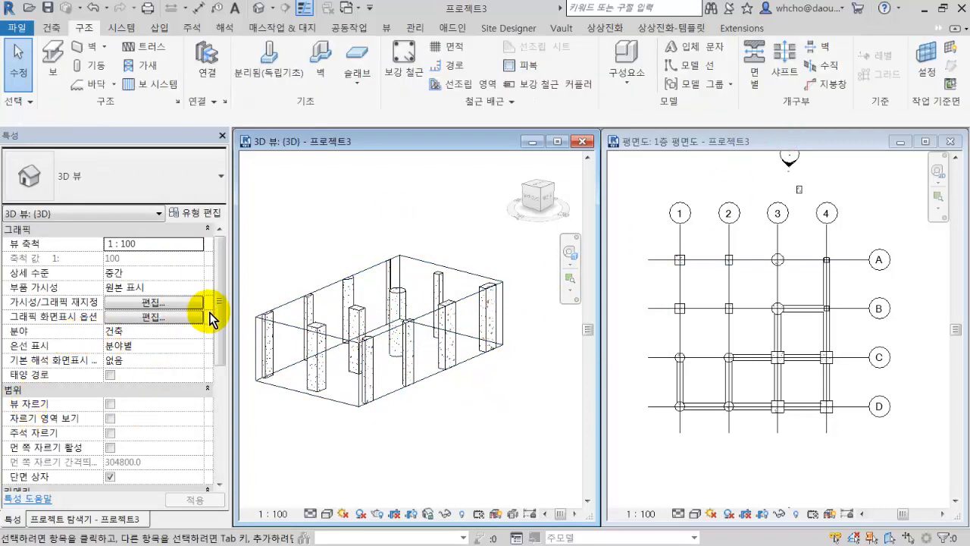
scroll(212, 315, down, 1)
click(110, 434)
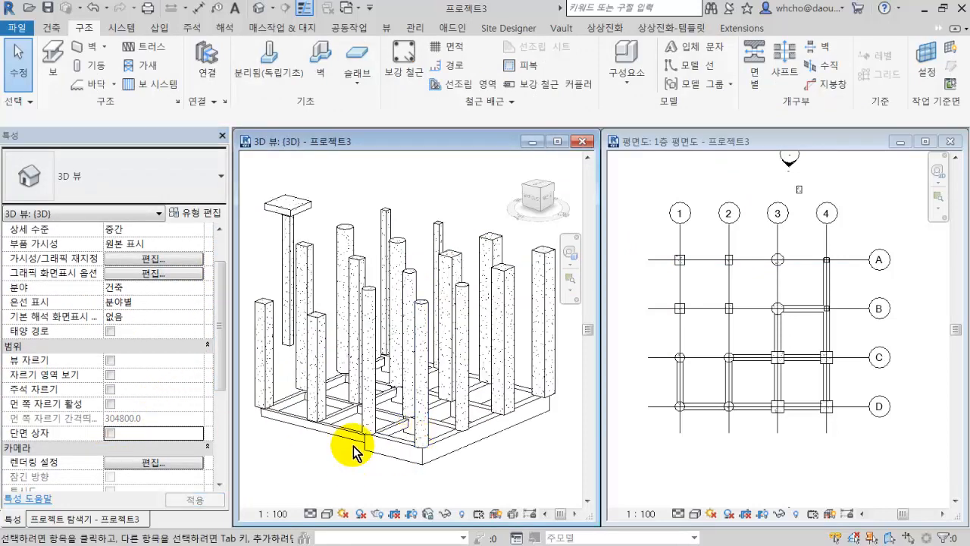
Window-select all base-level 구조 프레임 (기타) beams in the 3D view and copy them to the clipboard.
scroll(319, 394, down, 3)
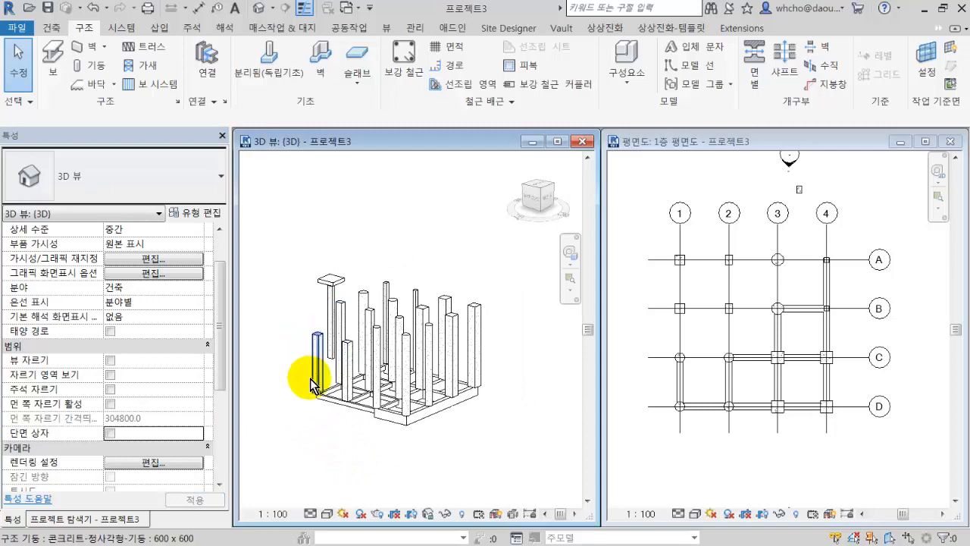
shift+middle_drag(315, 391, 303, 351)
drag(289, 359, 537, 427)
shift+middle_drag(451, 416, 468, 437)
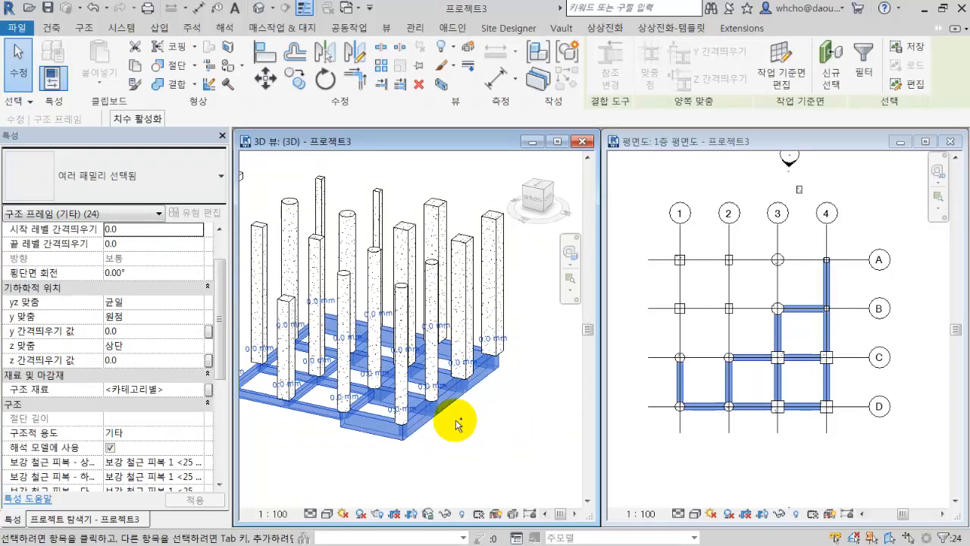
click(106, 75)
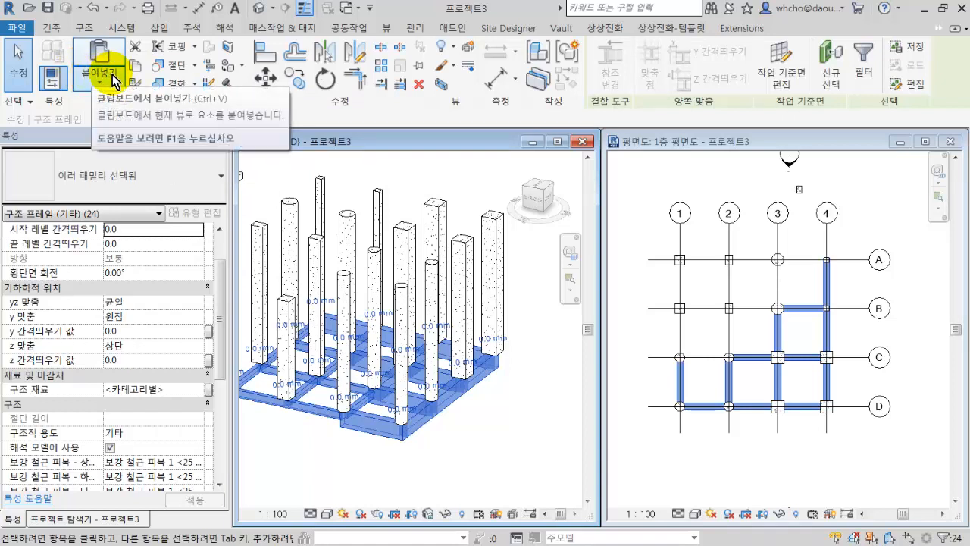
Paste the copied beams with 선택한 레벨에 정렬 onto levels 2F, 3G, 3H, 3I, 3J, 3K and 3L.
click(112, 77)
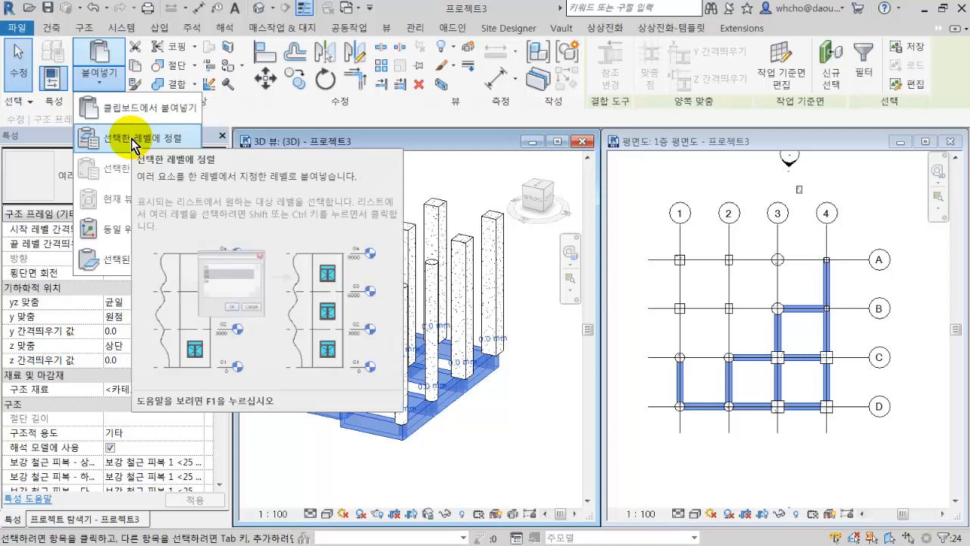
click(135, 142)
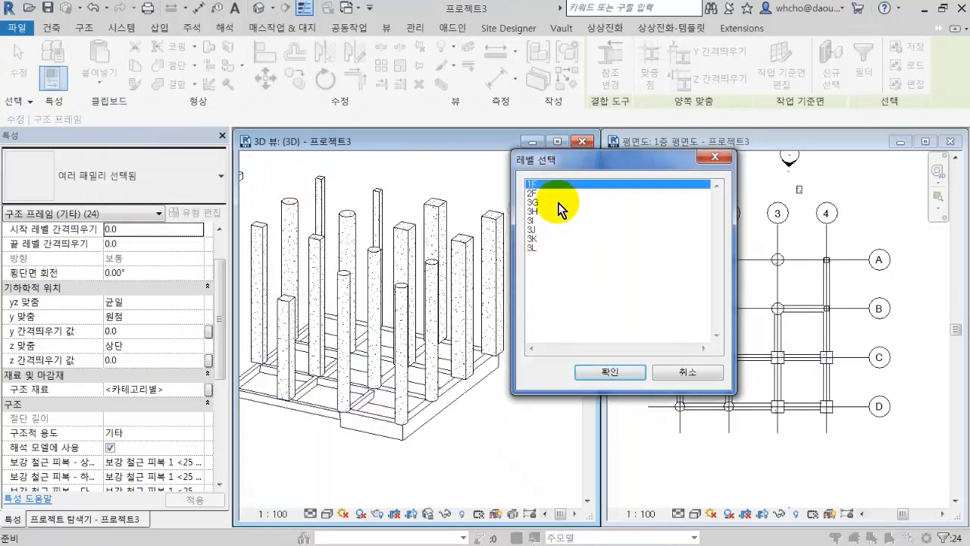
drag(562, 195, 571, 255)
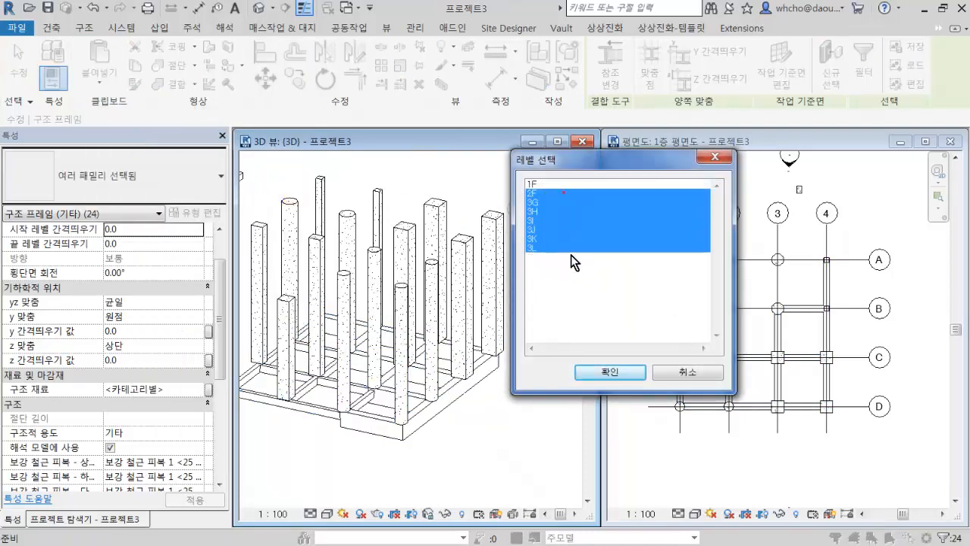
click(616, 373)
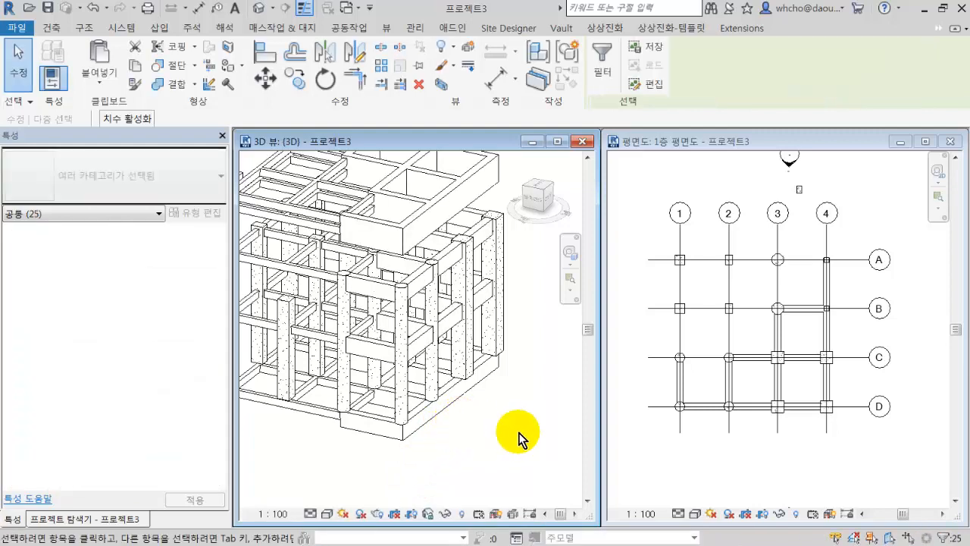
click(518, 433)
Window-select the pasted beam layers floating above the column tops in the 3D view and delete them.
scroll(492, 410, down, 2)
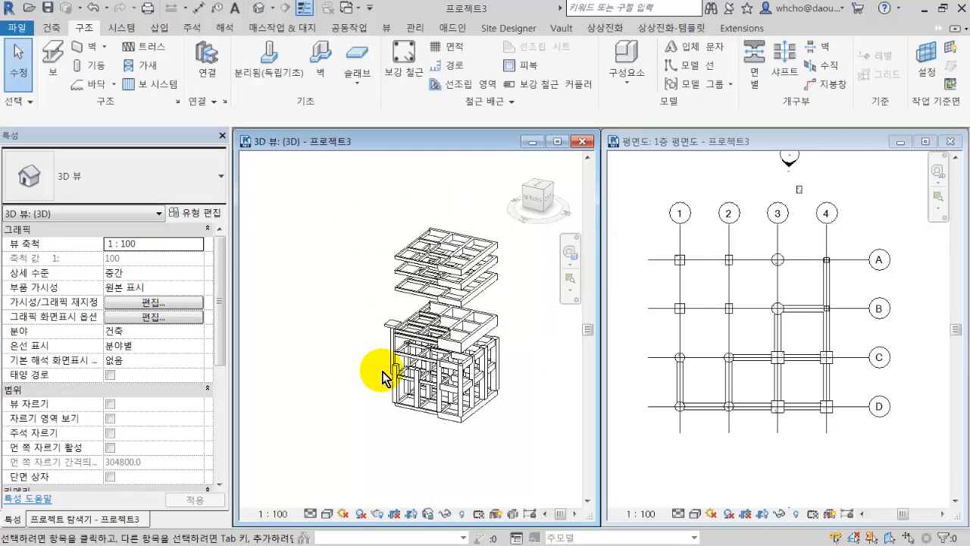
shift+middle_drag(387, 383, 452, 341)
drag(516, 332, 372, 225)
key(Delete)
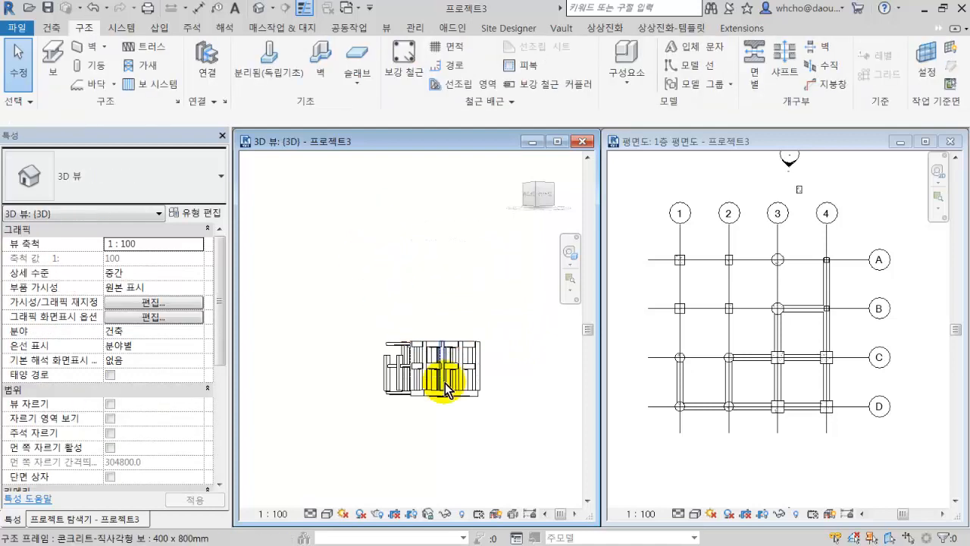
scroll(447, 379, up, 2)
scroll(465, 367, up, 5)
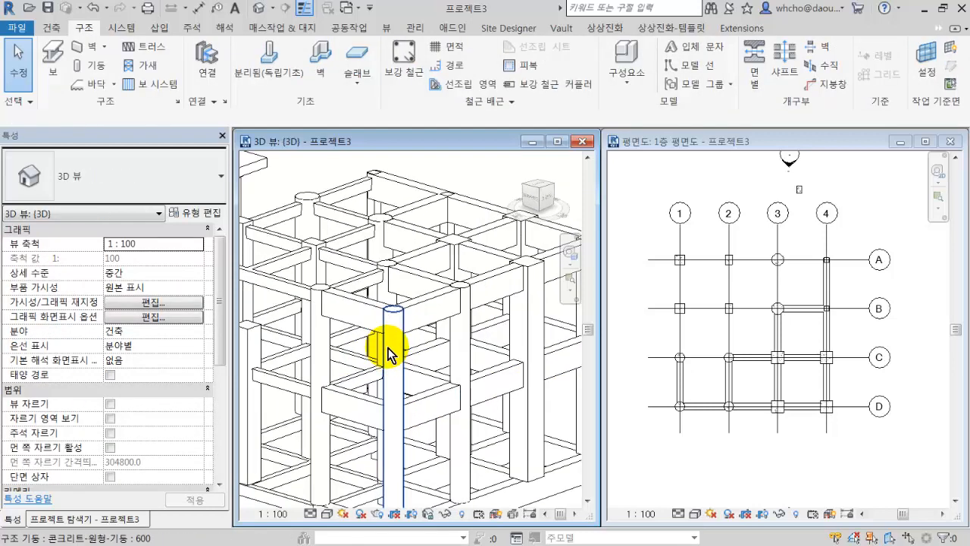
In the 1층 평면도 plan, place 옹벽 - 300mm 콘크리트 walls 2000 high by picking grid lines A, 1, 4 and D.
click(751, 451)
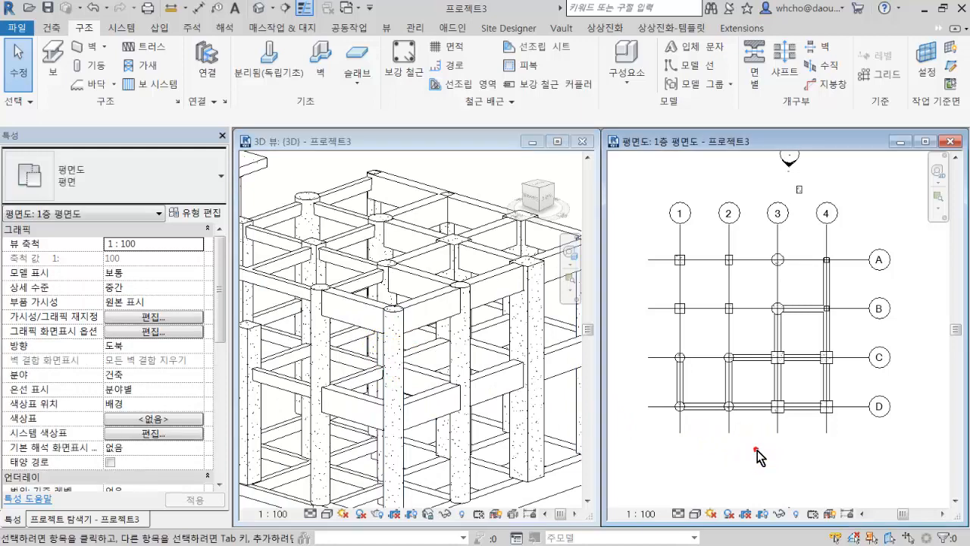
key(w)
key(a)
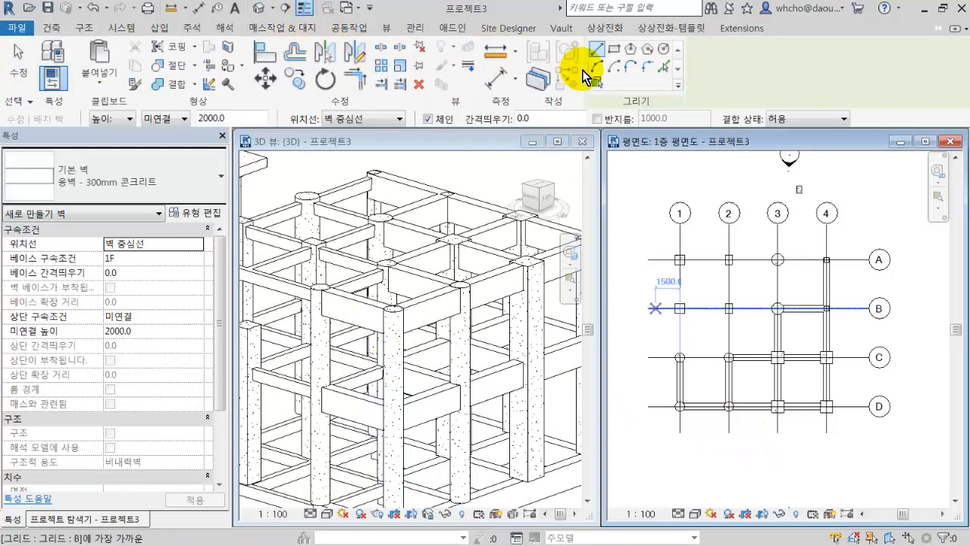
click(664, 67)
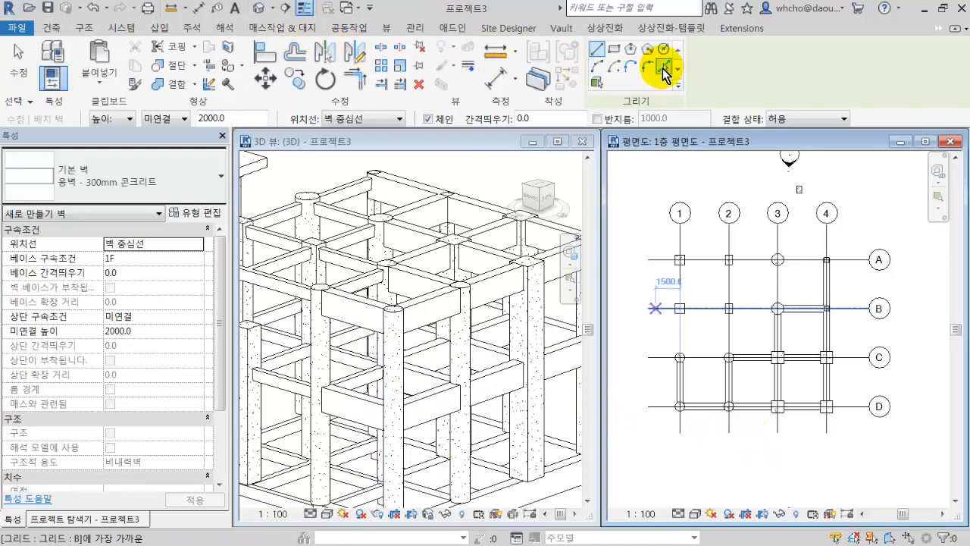
click(704, 262)
click(680, 287)
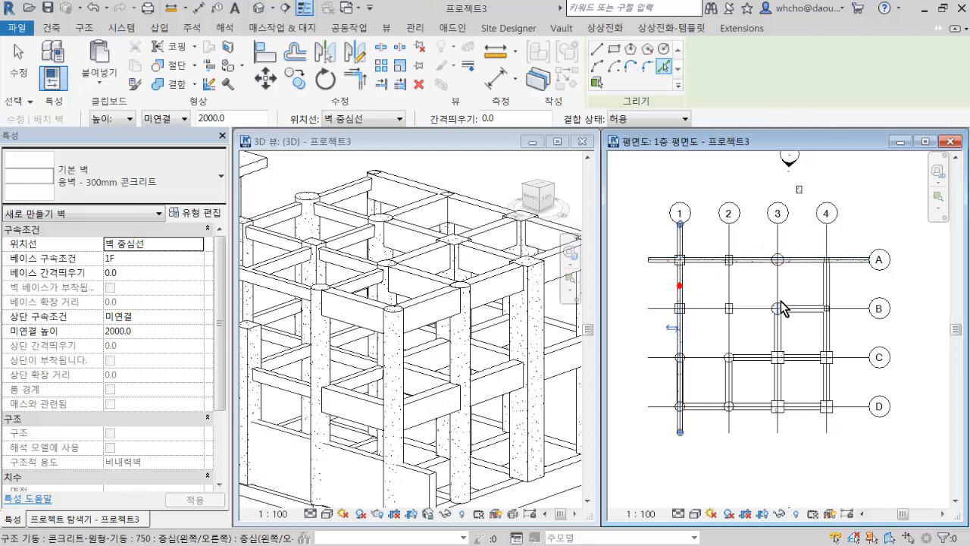
click(827, 245)
click(667, 407)
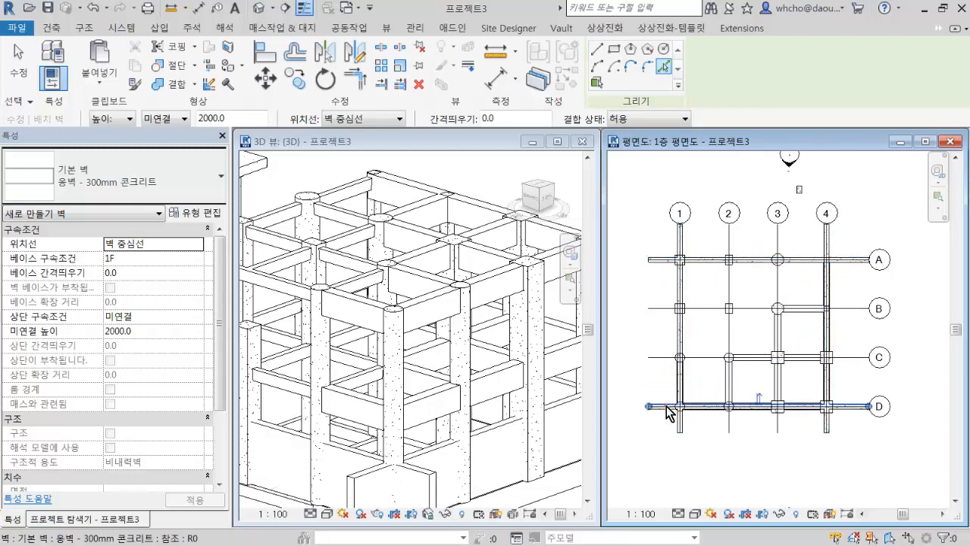
In the 3D view, trim two overhanging 옹벽 - 300mm 콘크리트 walls to each other to form a clean corner.
scroll(504, 454, down, 2)
click(474, 415)
scroll(474, 420, down, 3)
key(Escape)
key(Escape)
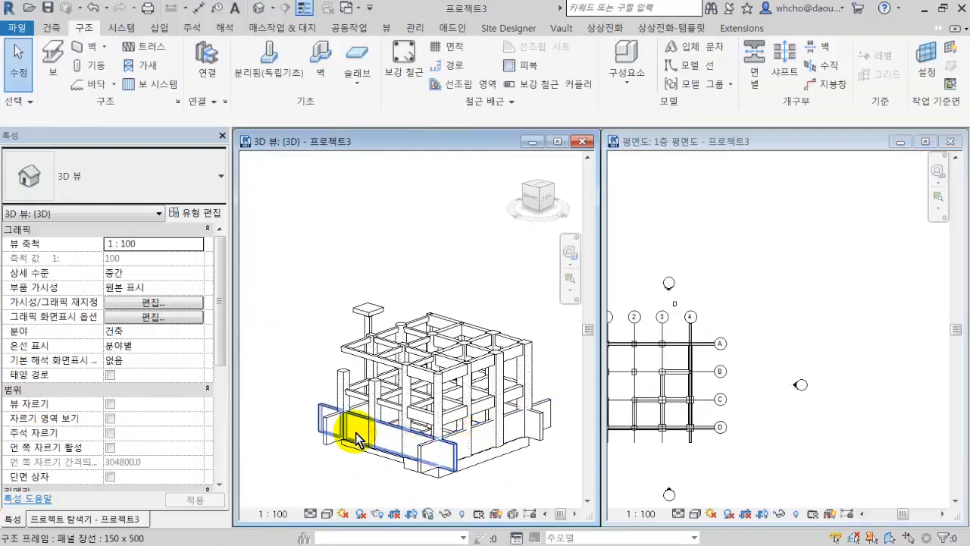
scroll(357, 422, up, 6)
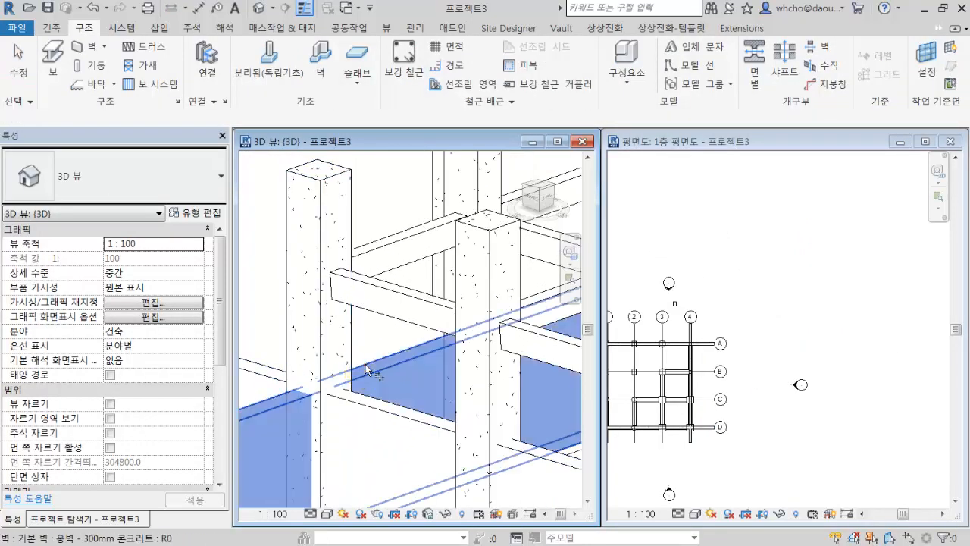
click(366, 365)
click(367, 396)
scroll(366, 403, down, 5)
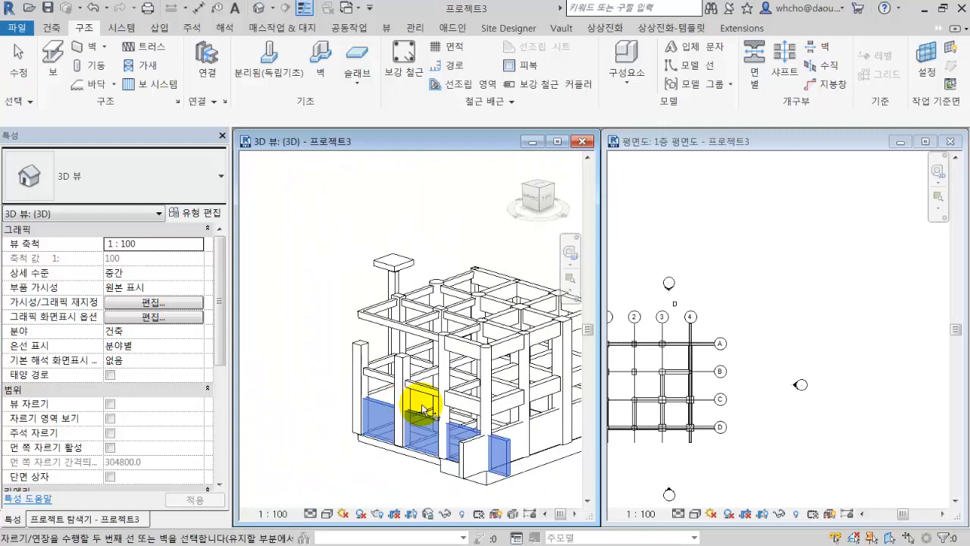
Trim the remaining overhanging wall ends into corners so the four perimeter walls form a closed rectangle.
click(474, 380)
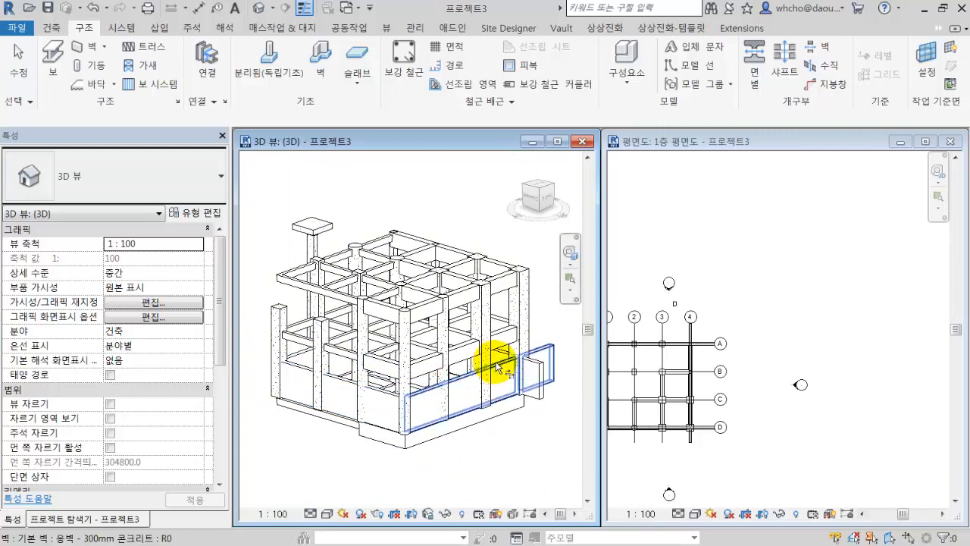
click(500, 354)
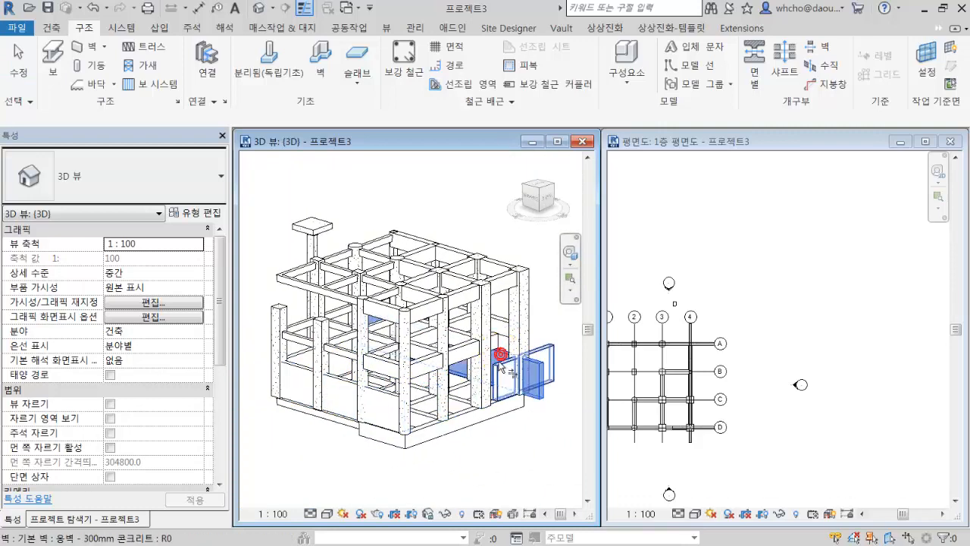
scroll(500, 370, up, 5)
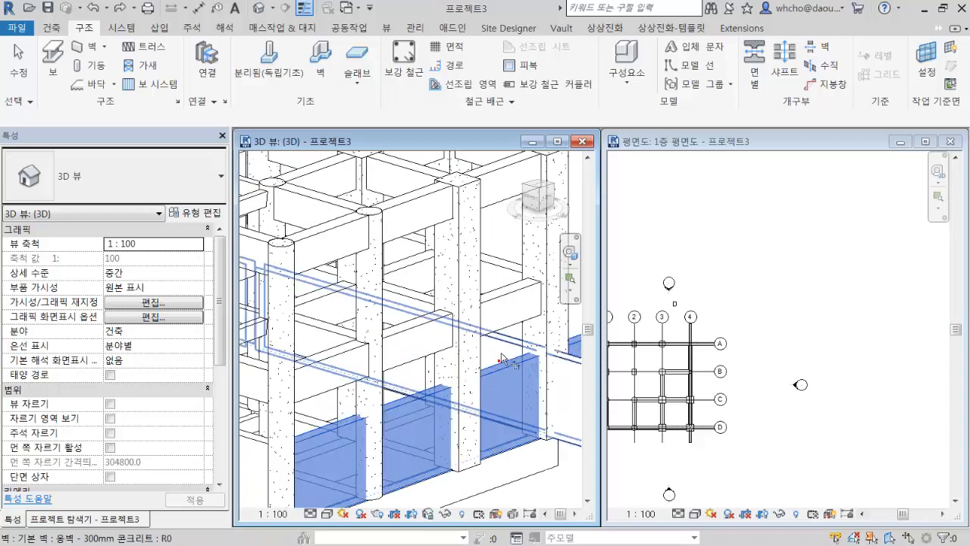
scroll(504, 344, down, 4)
shift+middle_drag(500, 347, 420, 370)
scroll(356, 372, up, 5)
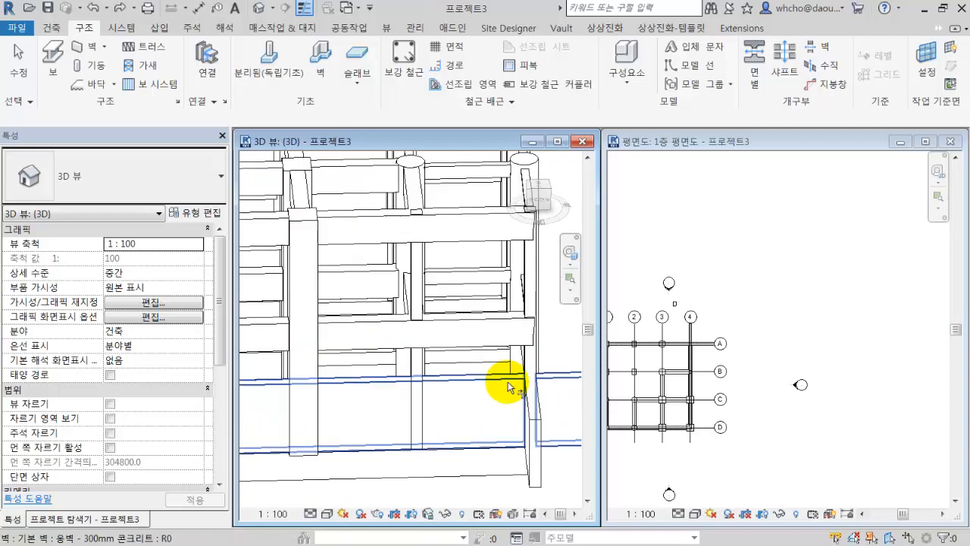
shift+middle_drag(477, 394, 520, 357)
scroll(530, 333, down, 5)
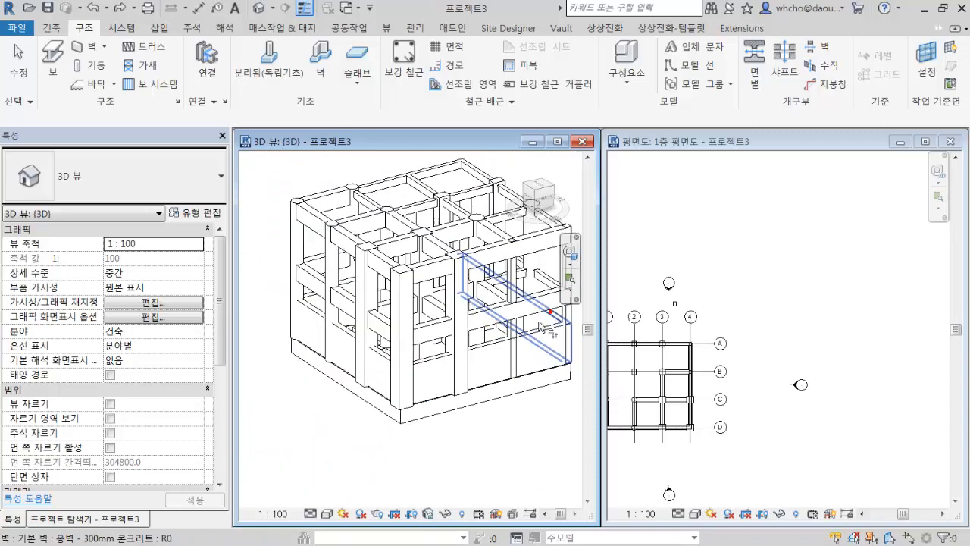
Select the connected chain of four perimeter walls and set their 상단 구속조건 to 상위 레벨: 2F.
key(Tab)
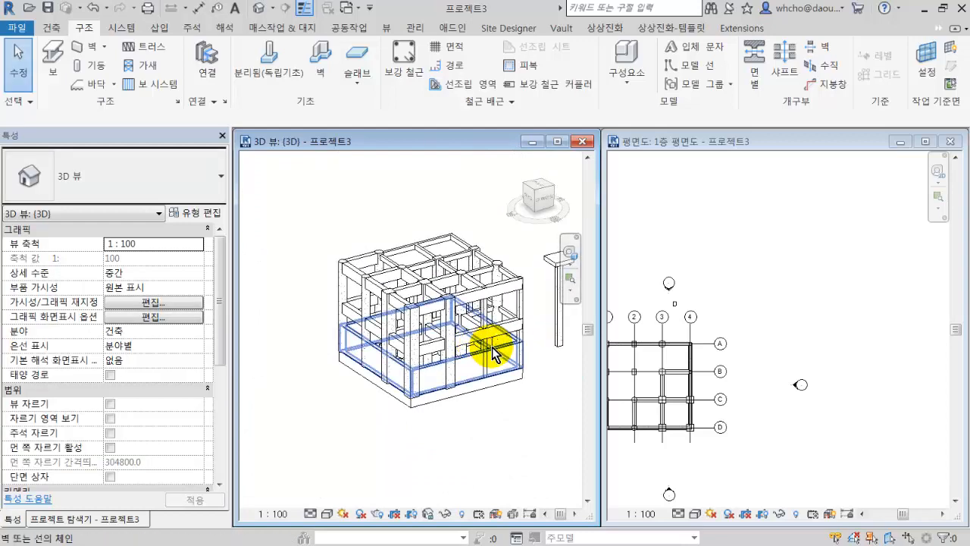
click(491, 350)
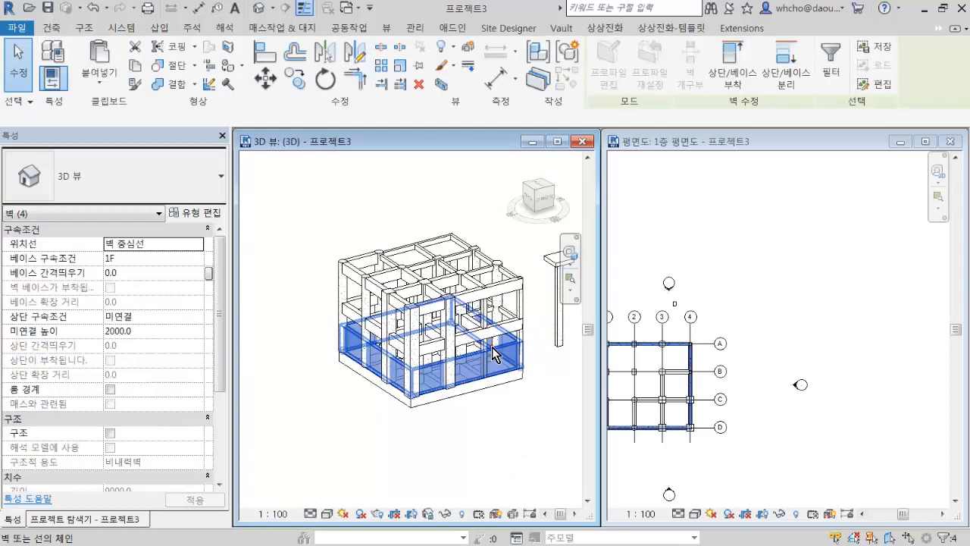
click(199, 317)
click(158, 353)
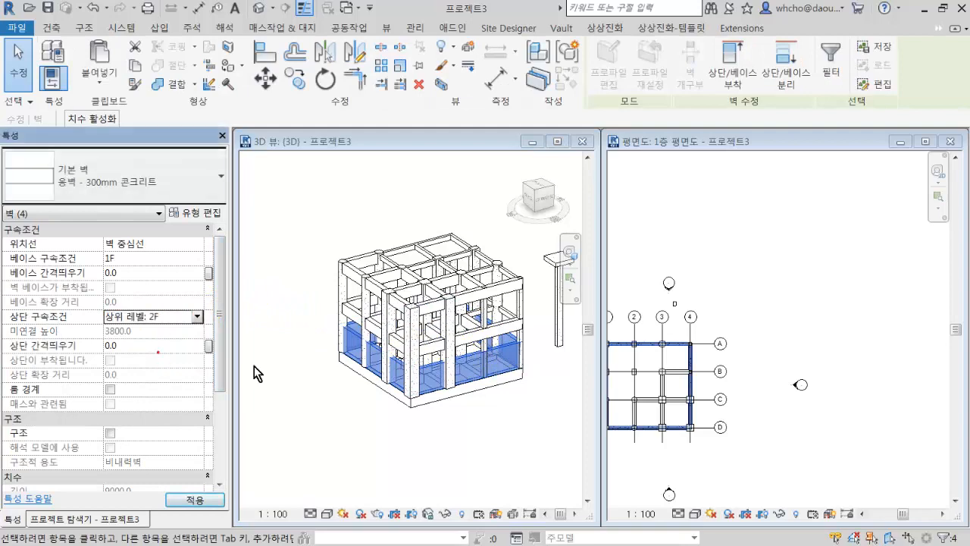
Copy the four selected walls and paste them onto level 2F with 선택한 레벨에 정렬.
shift+middle_drag(394, 421, 444, 386)
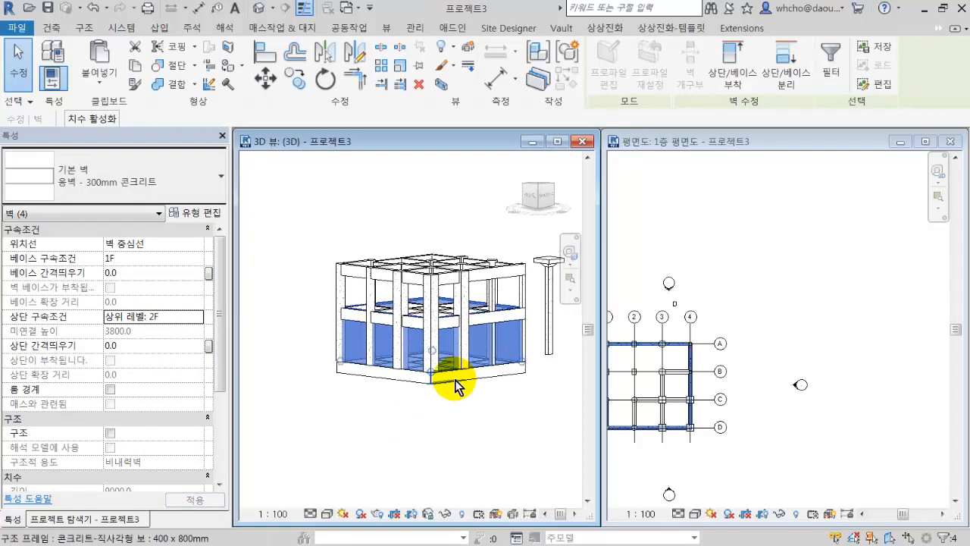
click(109, 76)
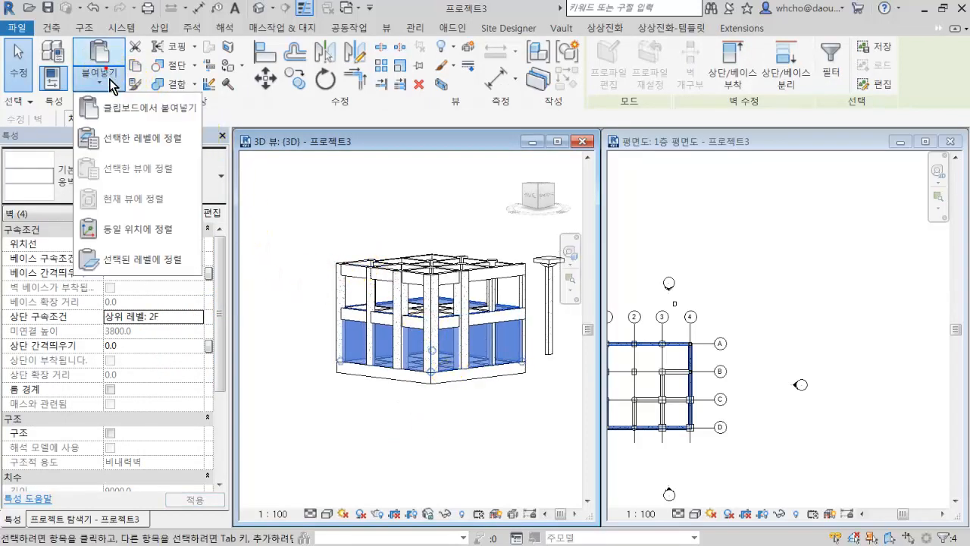
click(136, 132)
click(532, 193)
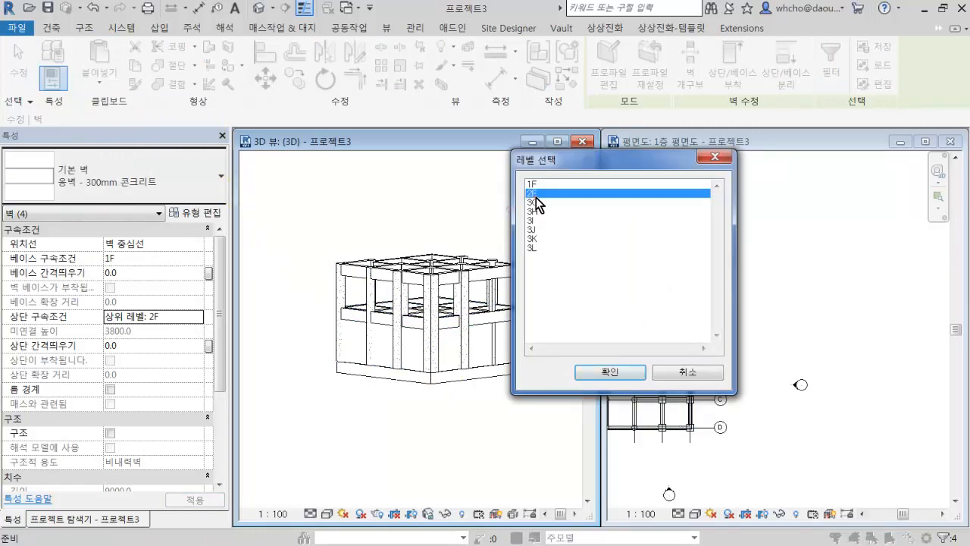
click(630, 374)
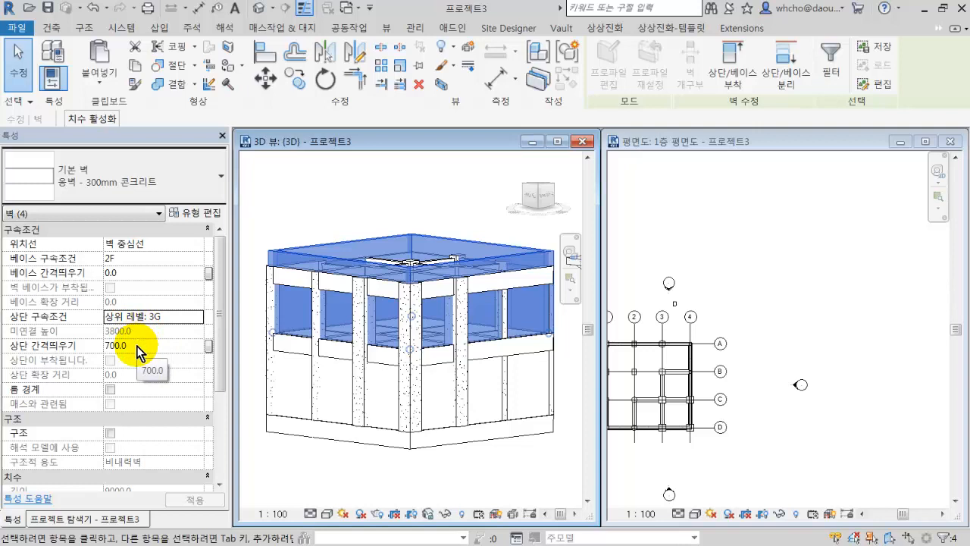
Set the 상단 간격띄우기 of the pasted 2F walls to 0 with 3G as the upper level, and deselect them.
click(195, 317)
click(165, 349)
click(160, 344)
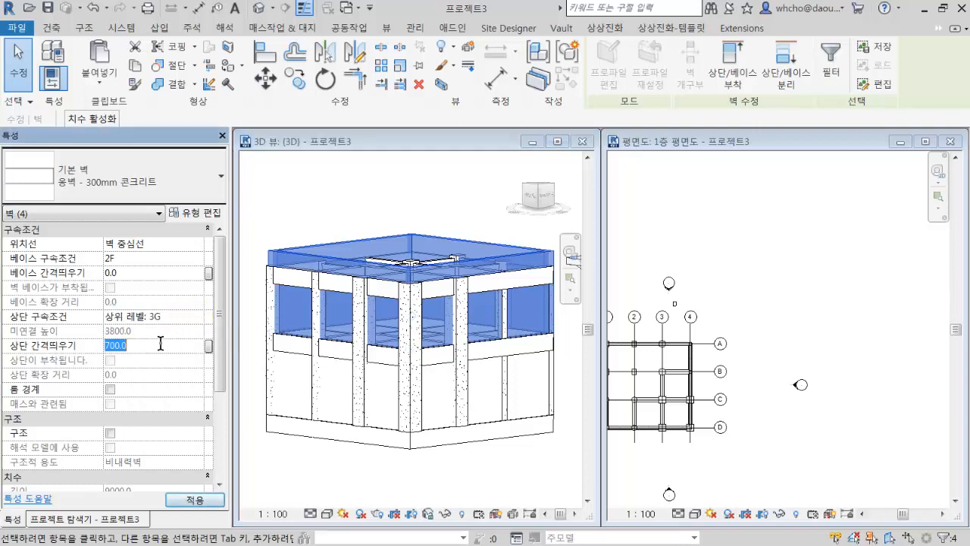
key(Return)
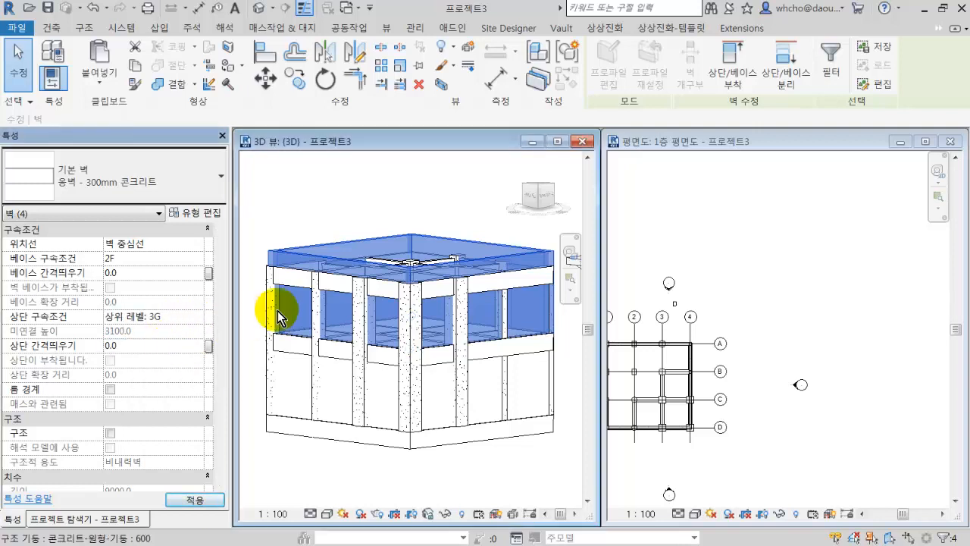
click(460, 461)
Change the type of one upper-storey wall, the one with two square columns along it, to 커튼월.
mouse_move(462, 458)
shift+middle_down()
mouse_move(469, 429)
mouse_move(452, 454)
shift+middle_up()
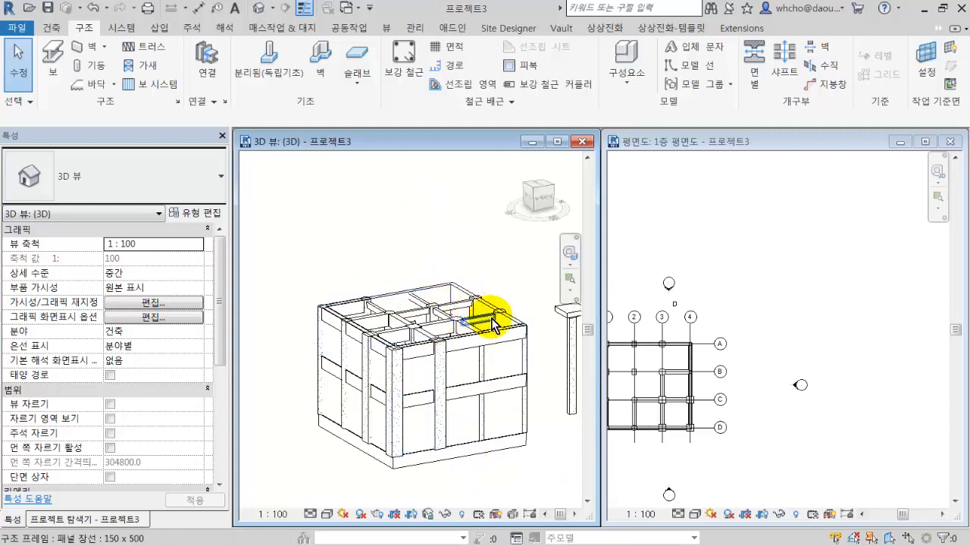
click(468, 370)
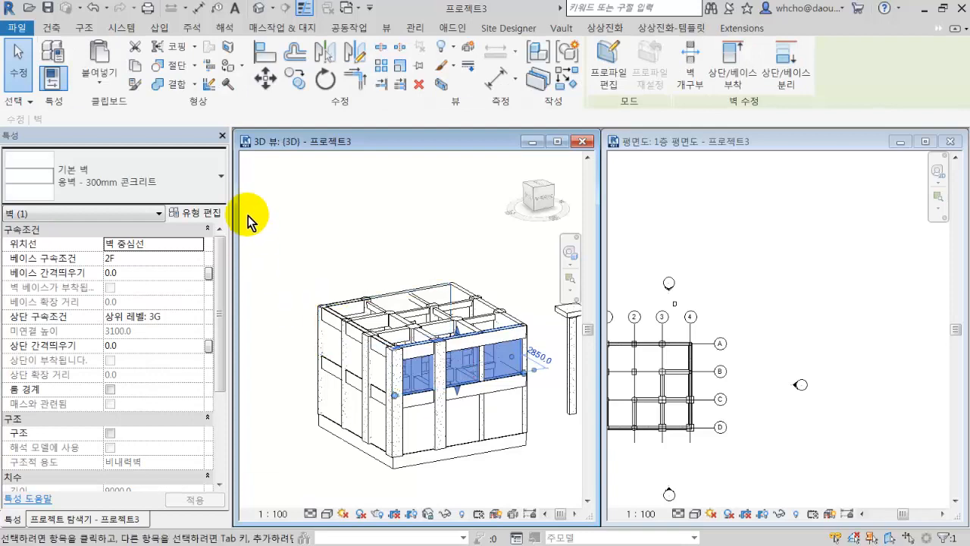
click(141, 184)
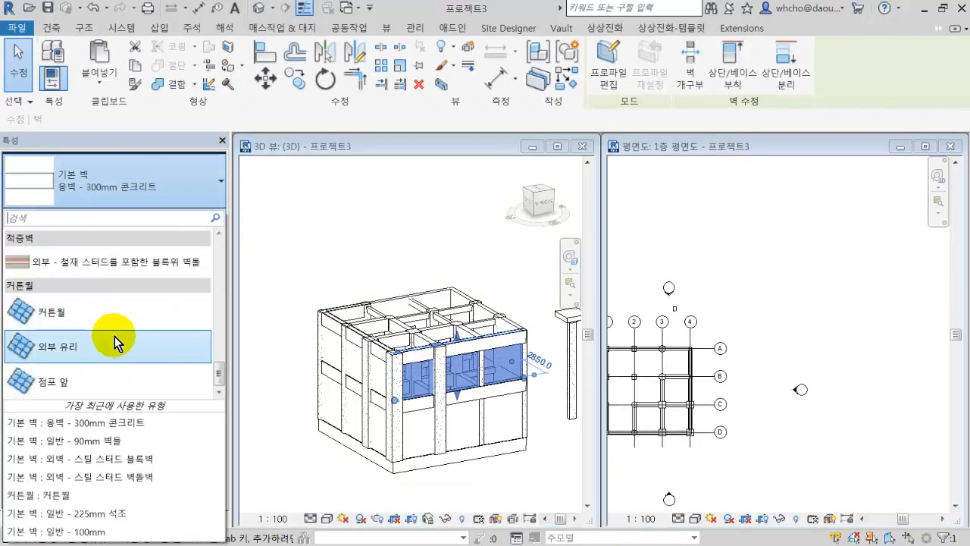
click(119, 319)
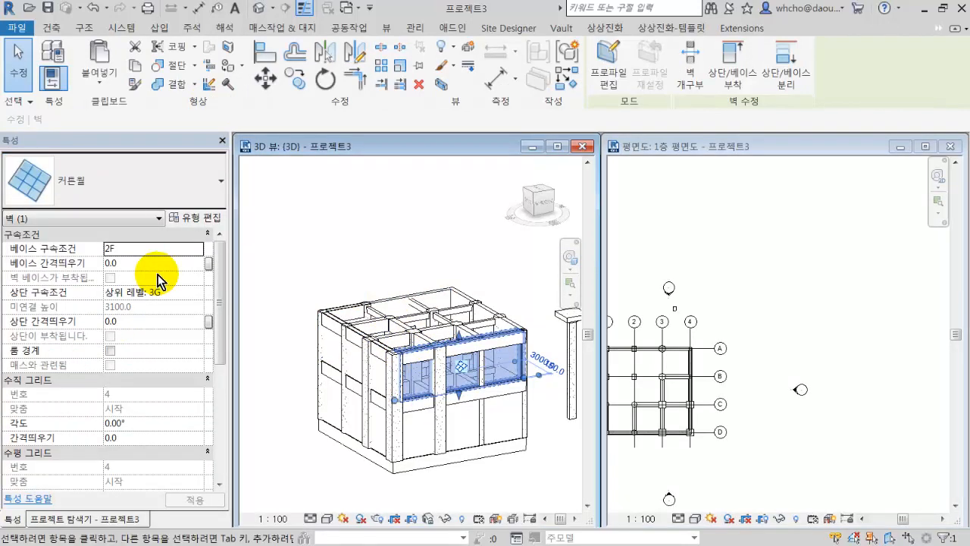
Edit the 커튼월 type so that both the 수직 그리드 and 수평 그리드 layouts use 고정 거리.
click(206, 218)
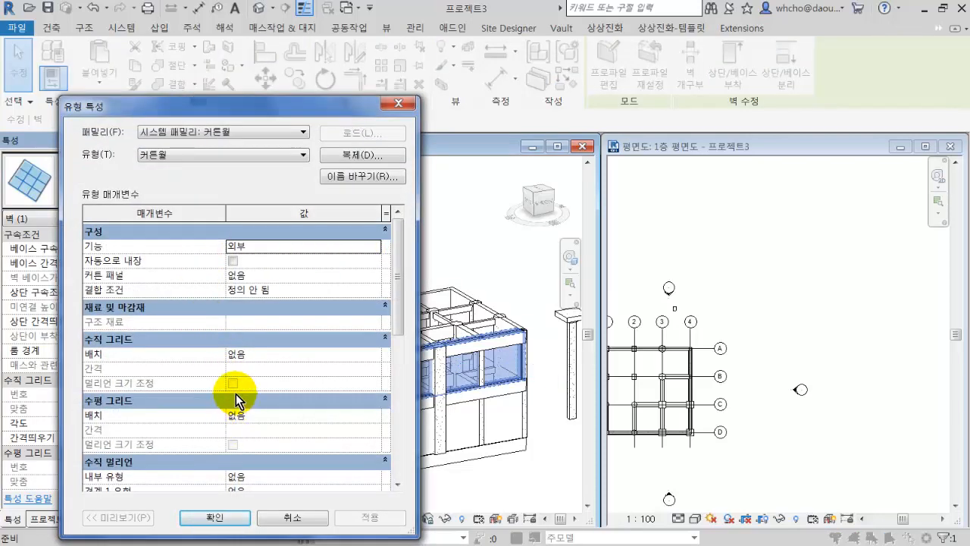
click(276, 357)
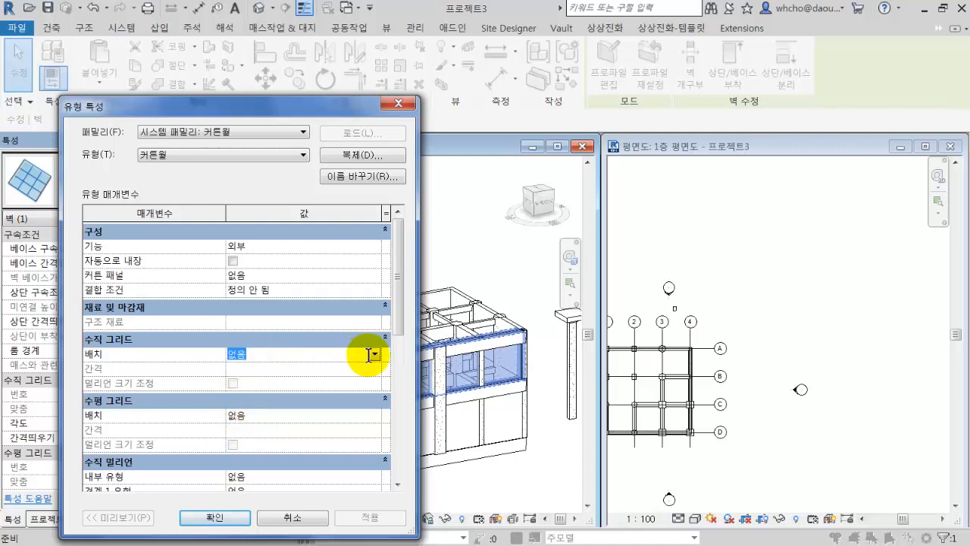
click(375, 354)
click(330, 378)
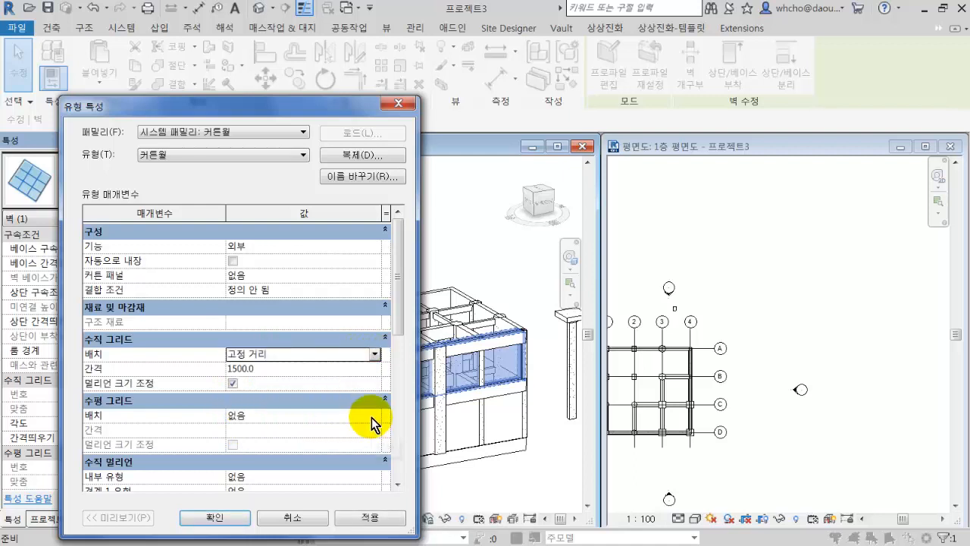
click(372, 418)
click(329, 431)
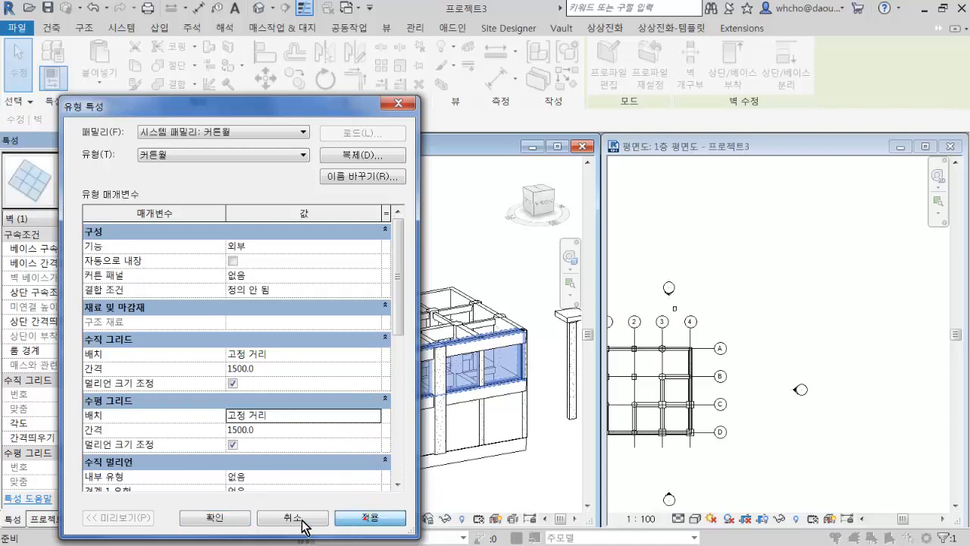
click(220, 519)
Place 직사각형 멀리언 50 x 150mm mullions on all grid lines of the curtain wall and end the command.
scroll(470, 402, up, 3)
scroll(442, 379, up, 3)
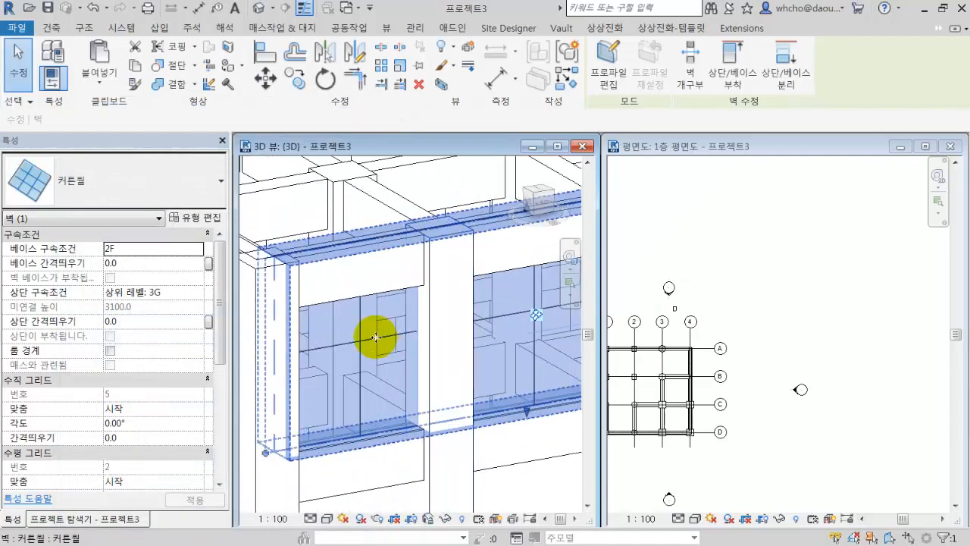
click(367, 342)
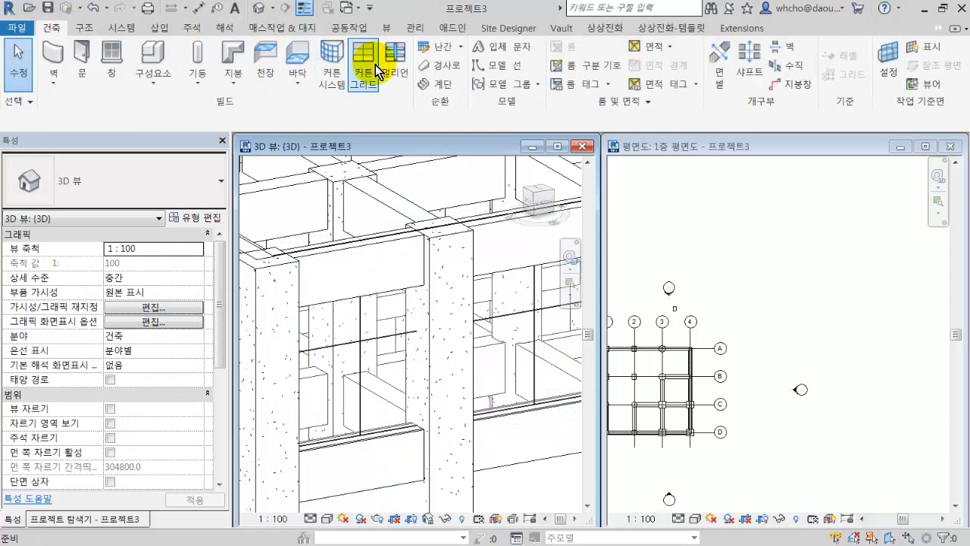
click(393, 60)
click(688, 67)
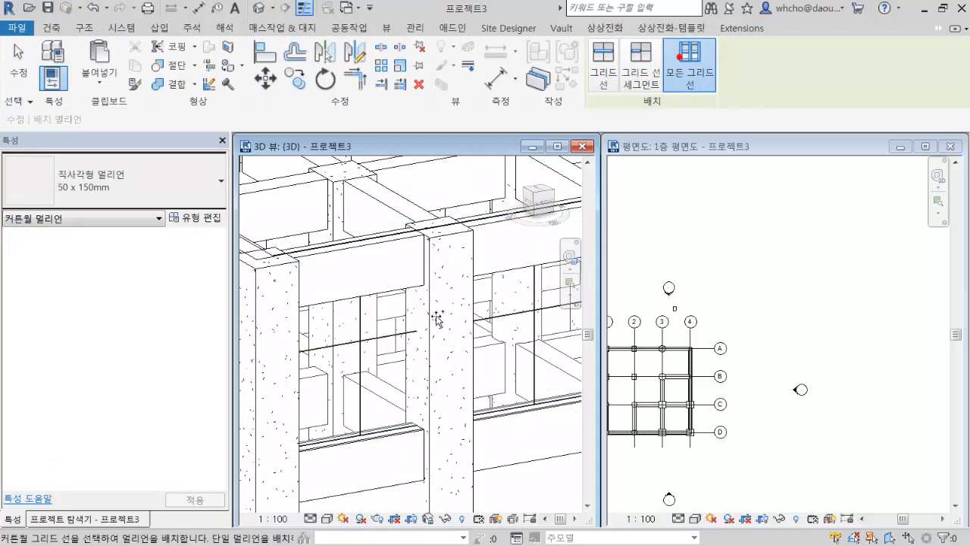
click(390, 329)
scroll(400, 331, down, 6)
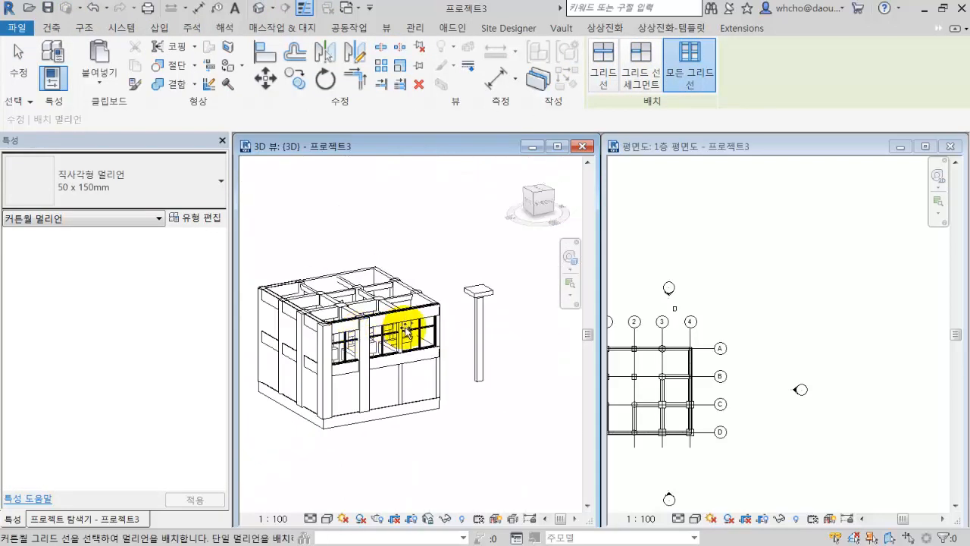
scroll(406, 331, up, 5)
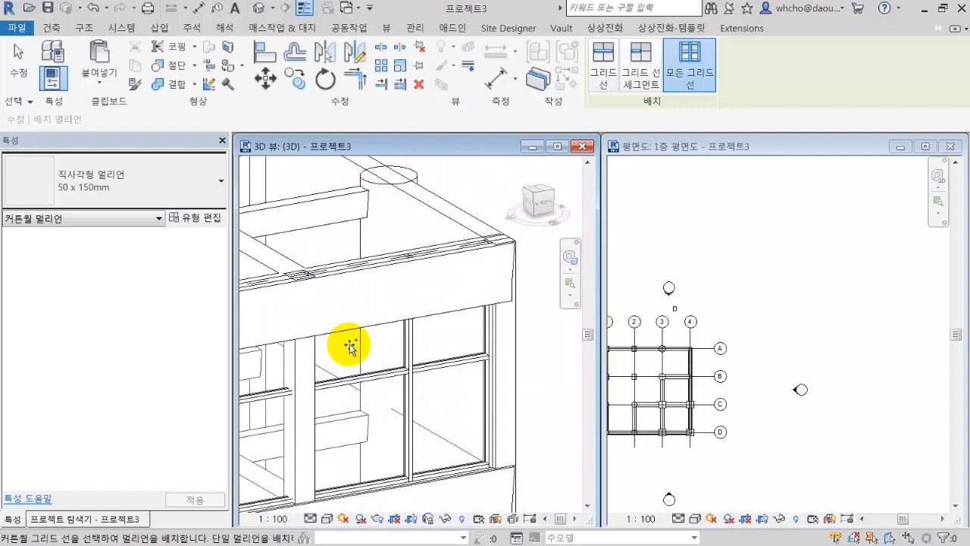
scroll(350, 345, up, 1)
key(Escape)
key(Escape)
Try to select all instances in the view of the 750 x 750 square column at grid C-3.
scroll(401, 367, up, 3)
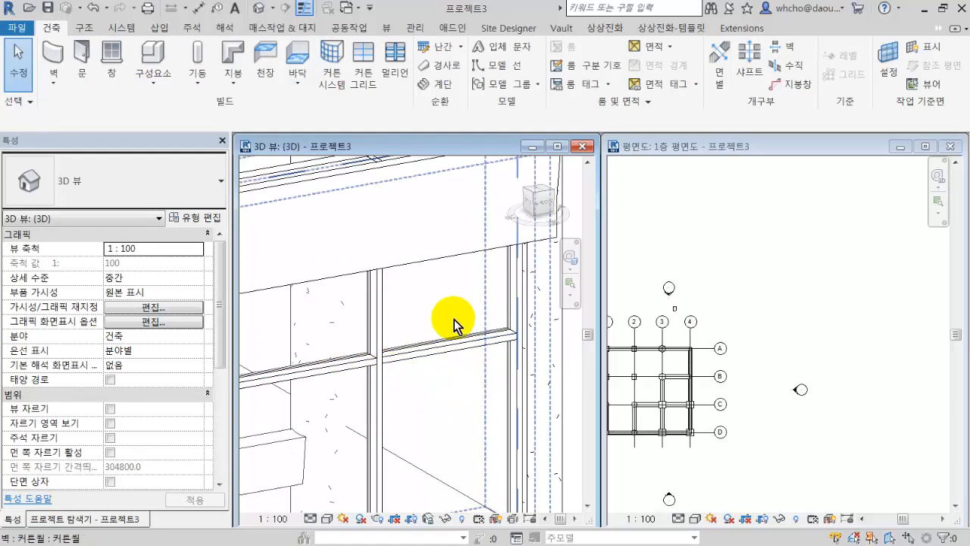
scroll(390, 357, down, 5)
scroll(401, 326, up, 2)
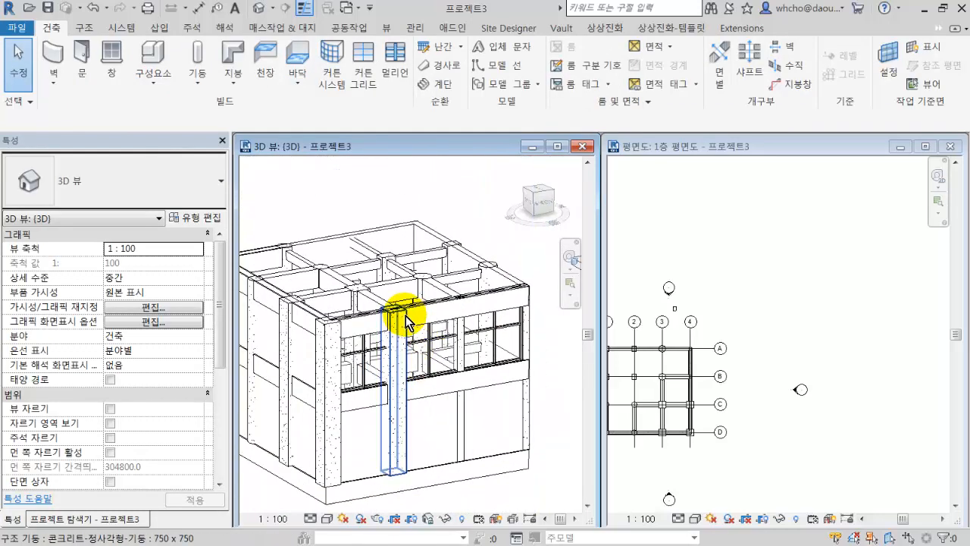
click(356, 296)
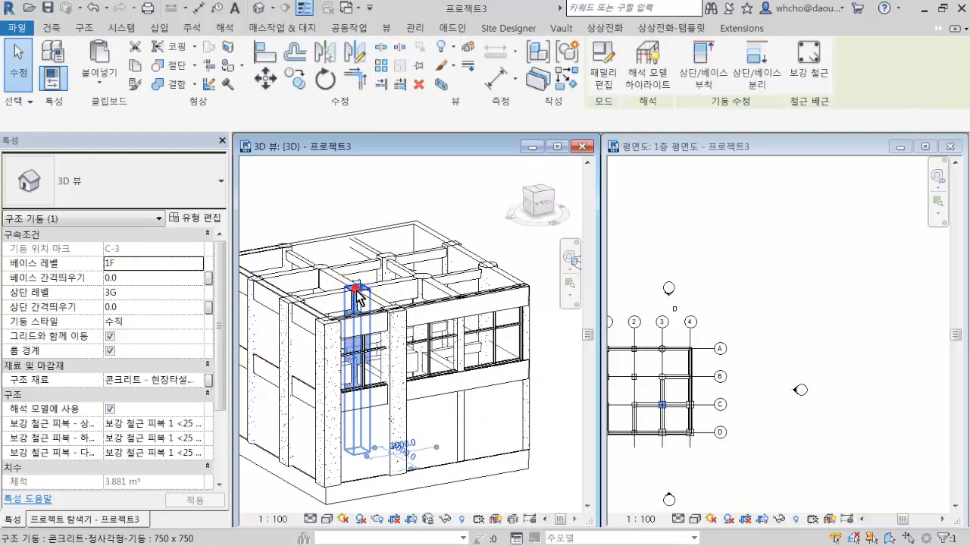
right_click(357, 296)
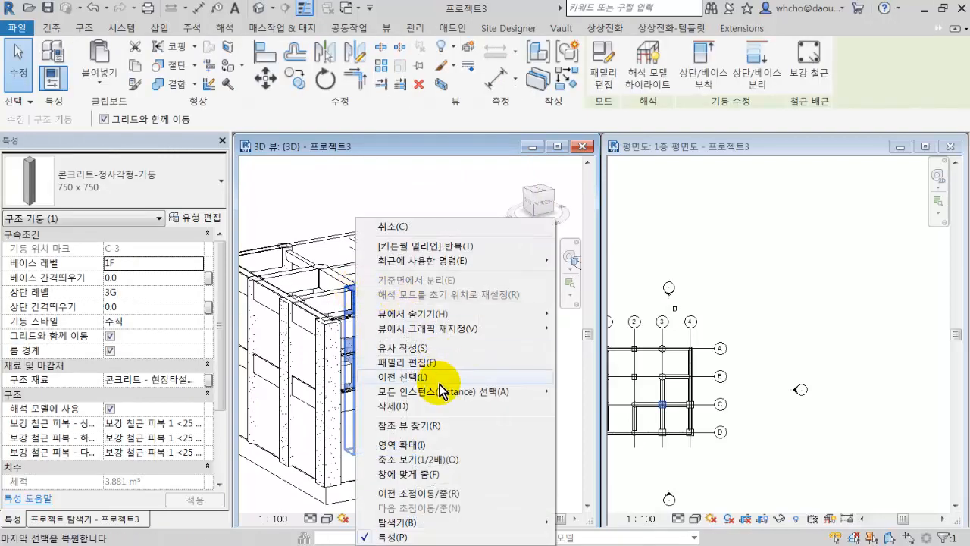
click(589, 388)
click(465, 371)
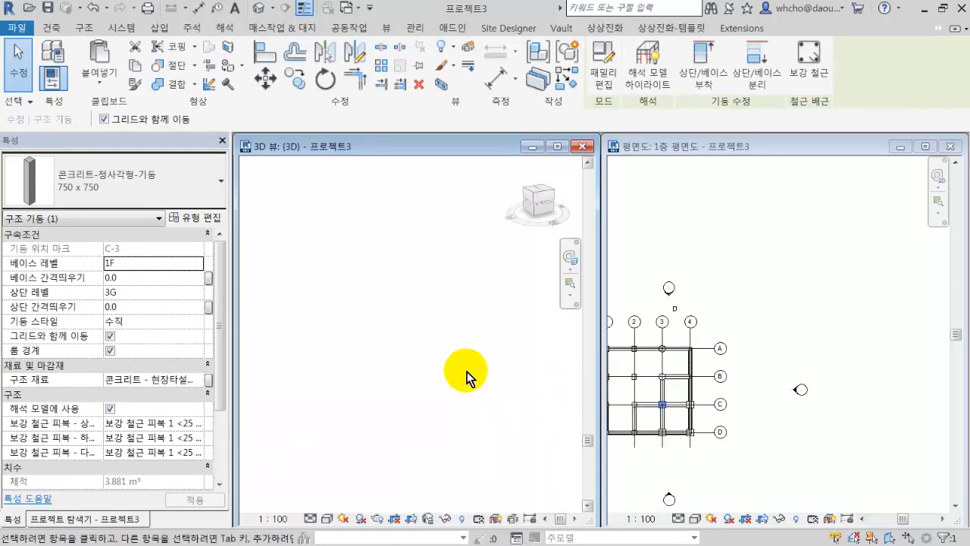
key(z)
key(a)
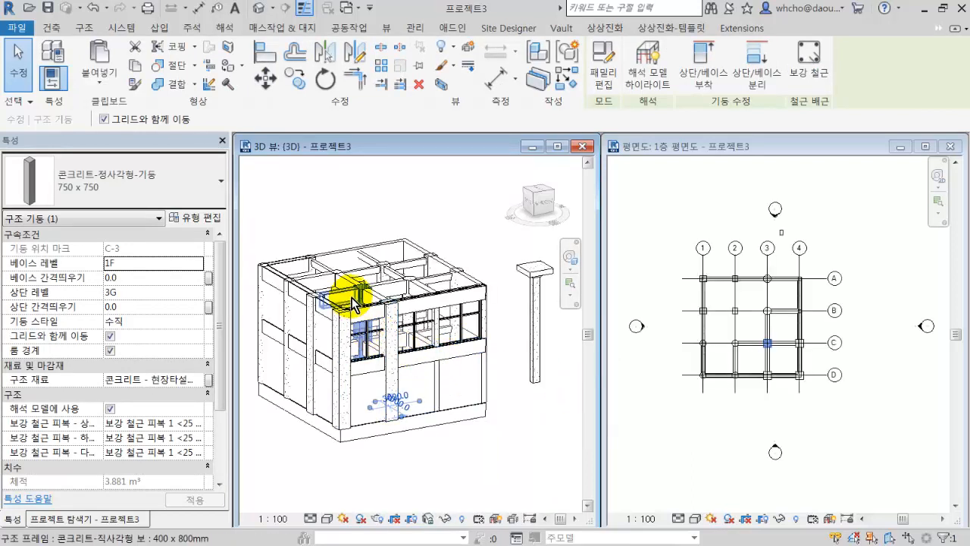
click(357, 298)
right_click(354, 296)
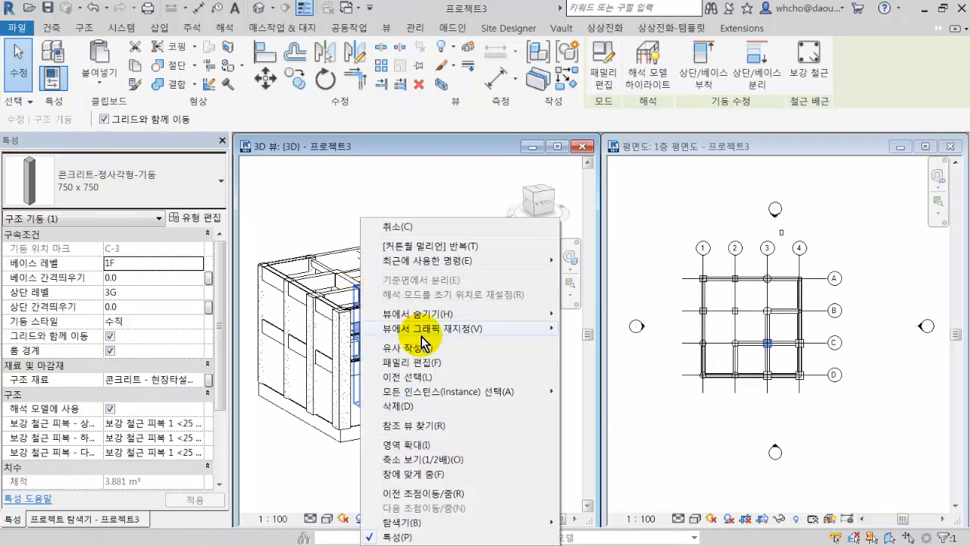
click(446, 392)
click(578, 389)
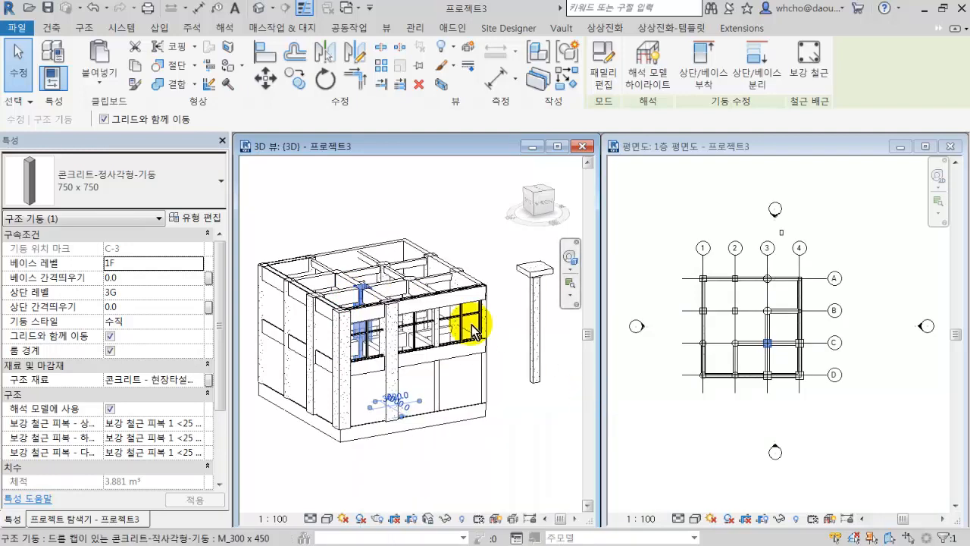
Select all 750 x 750 square columns in the view and change their type to 콘크리트-원형-기둥 300.
right_click(365, 293)
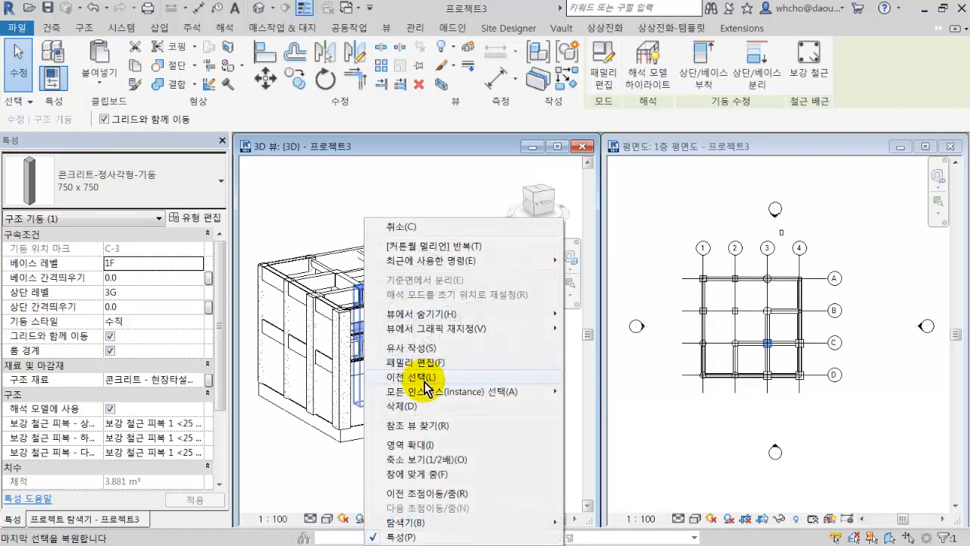
mouse_move(551, 392)
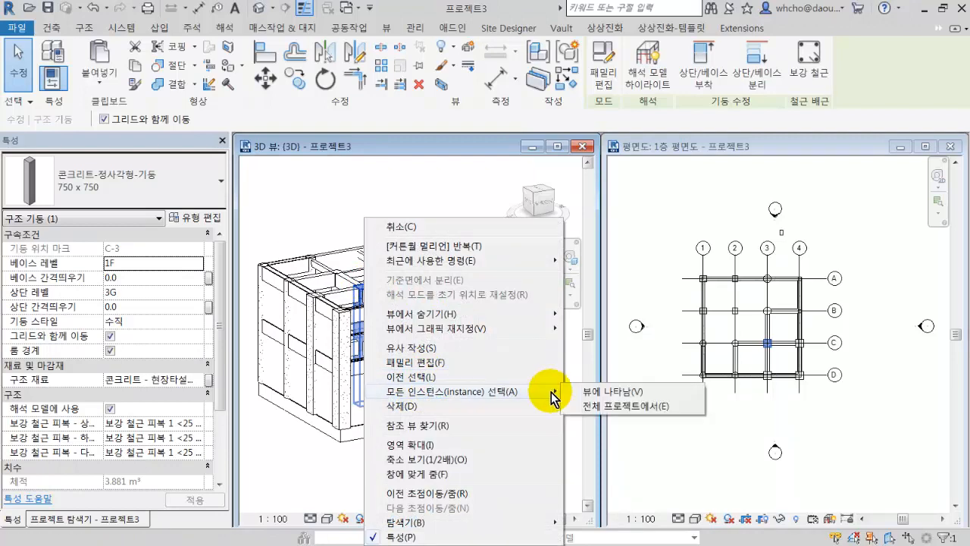
click(583, 391)
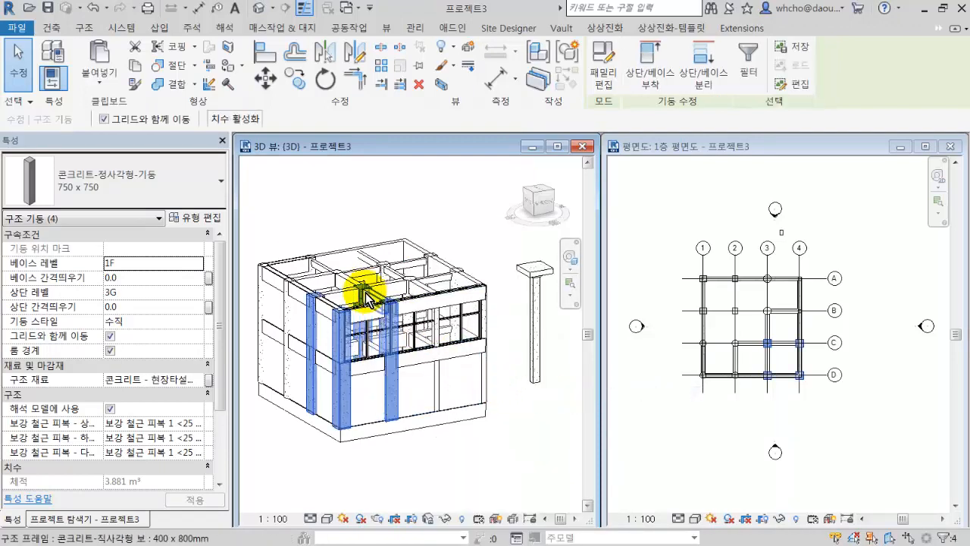
scroll(352, 298, up, 3)
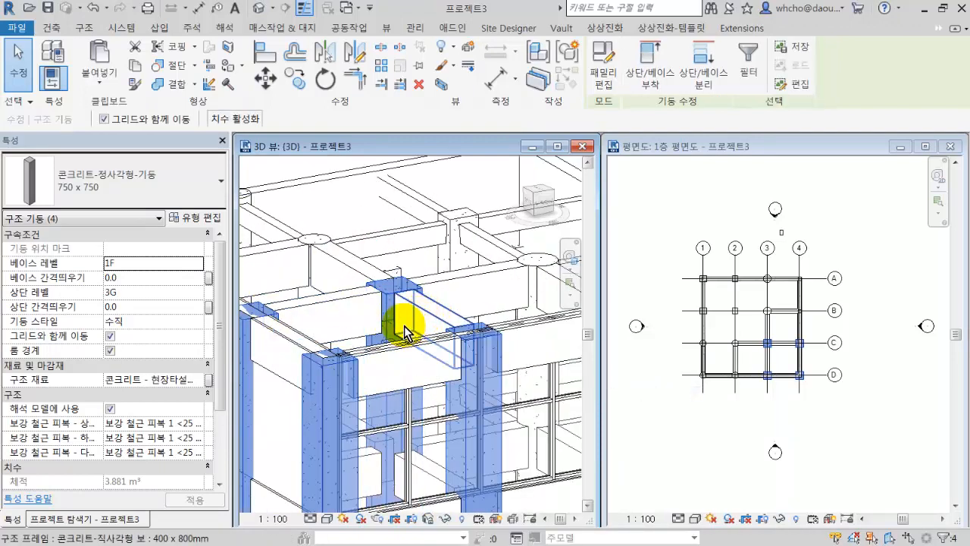
click(119, 171)
scroll(125, 288, up, 4)
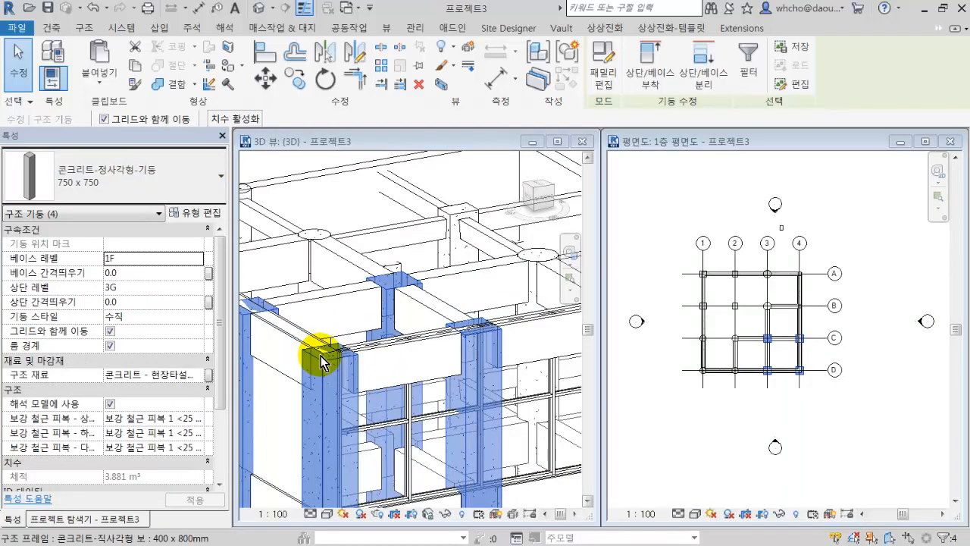
scroll(352, 337, down, 5)
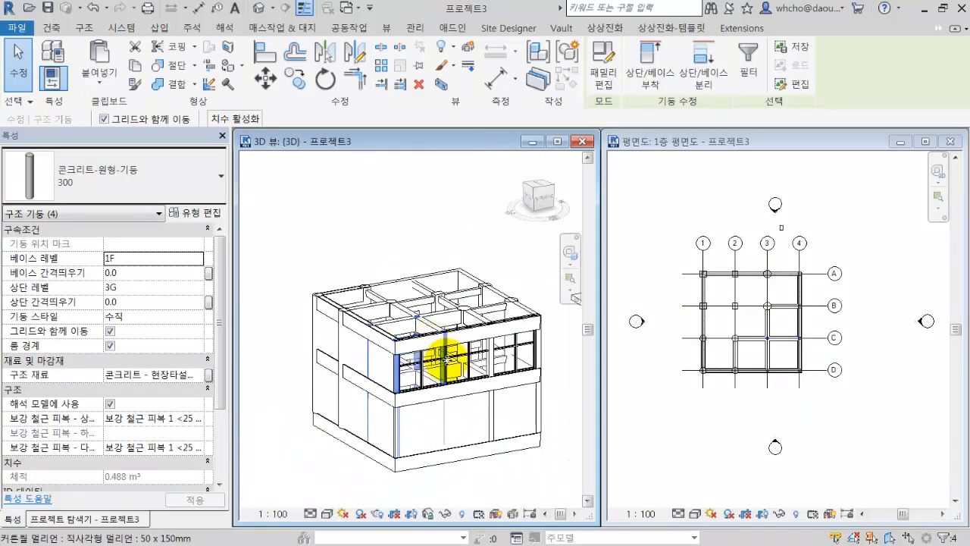
Select the whole building in the 3D view and filter the selection to the 벽 category only.
shift+middle_drag(447, 360, 431, 429)
drag(431, 451, 242, 294)
click(605, 61)
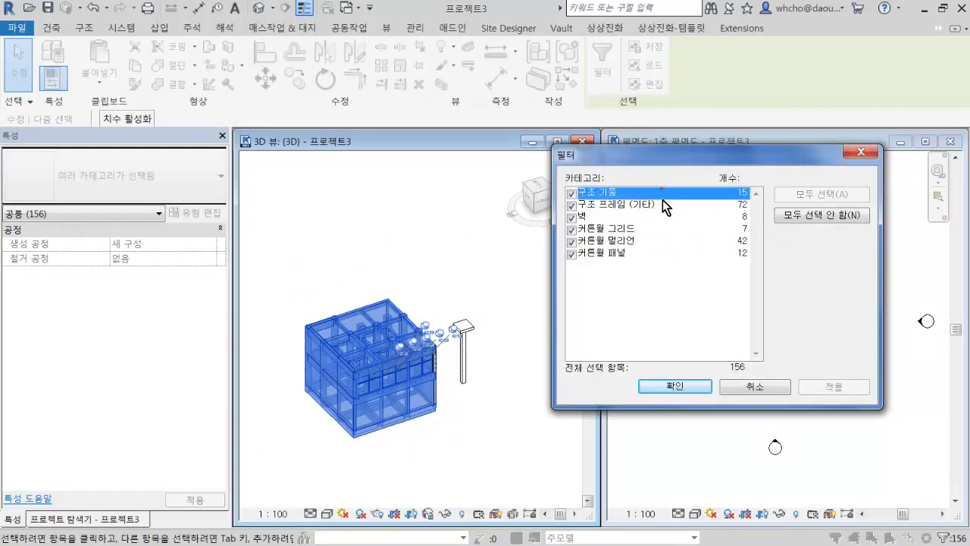
shift+click(597, 252)
click(574, 253)
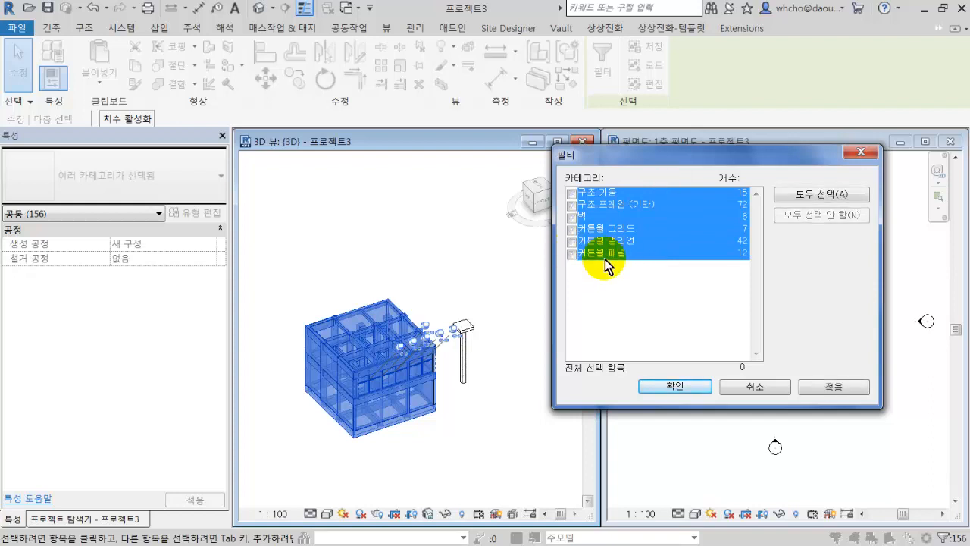
click(572, 217)
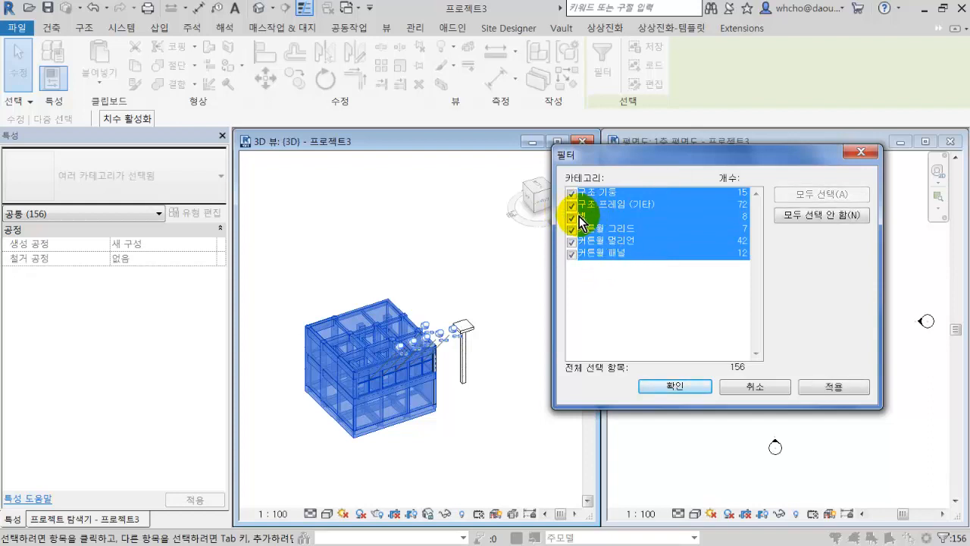
click(575, 219)
click(599, 219)
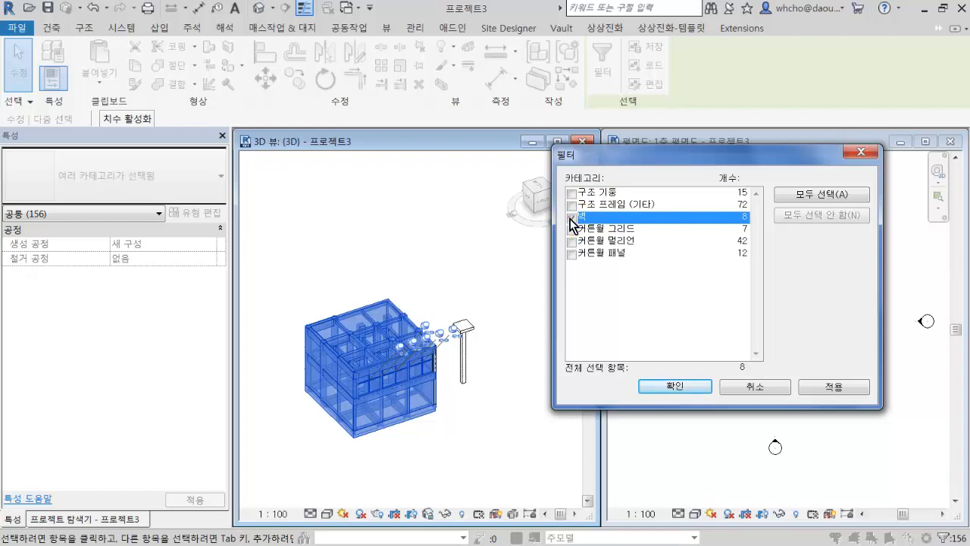
click(816, 384)
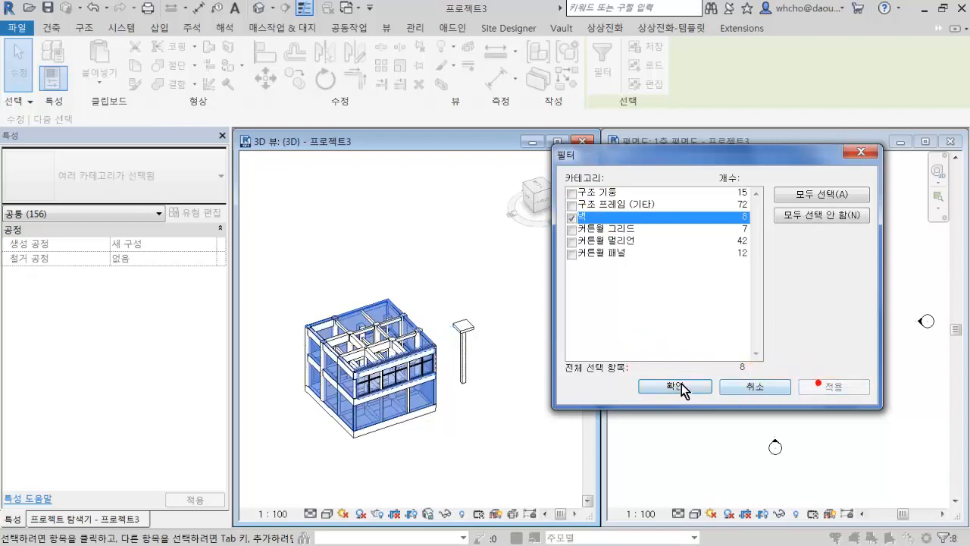
click(675, 386)
Change the type of all selected walls to 기조 - 300mm 콘크리트 and deselect them.
scroll(381, 373, up, 5)
scroll(381, 373, down, 3)
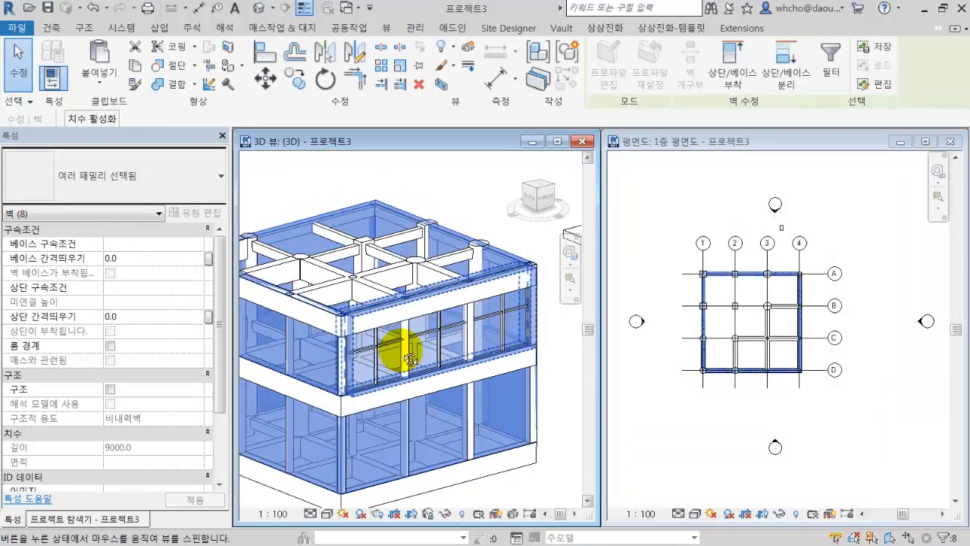
shift+middle_drag(396, 342, 355, 297)
click(176, 174)
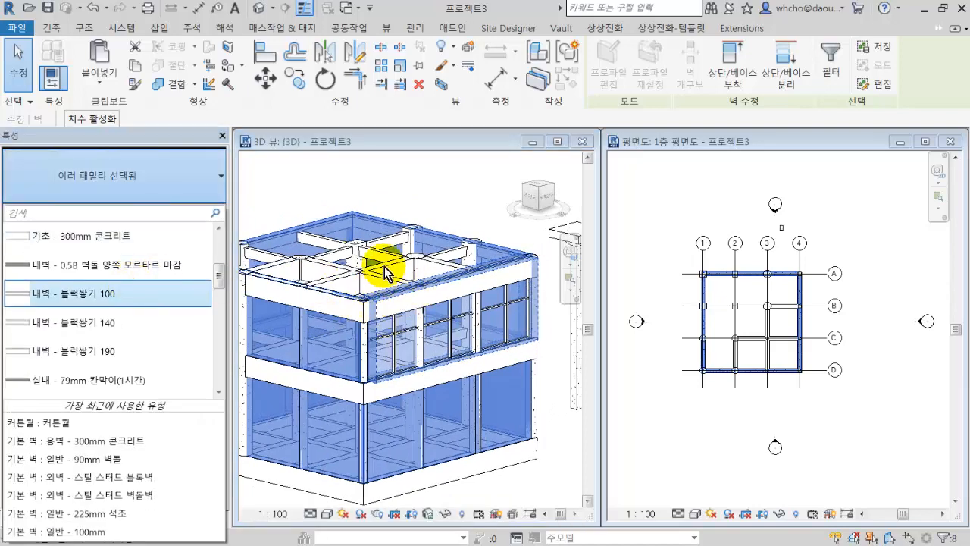
click(131, 245)
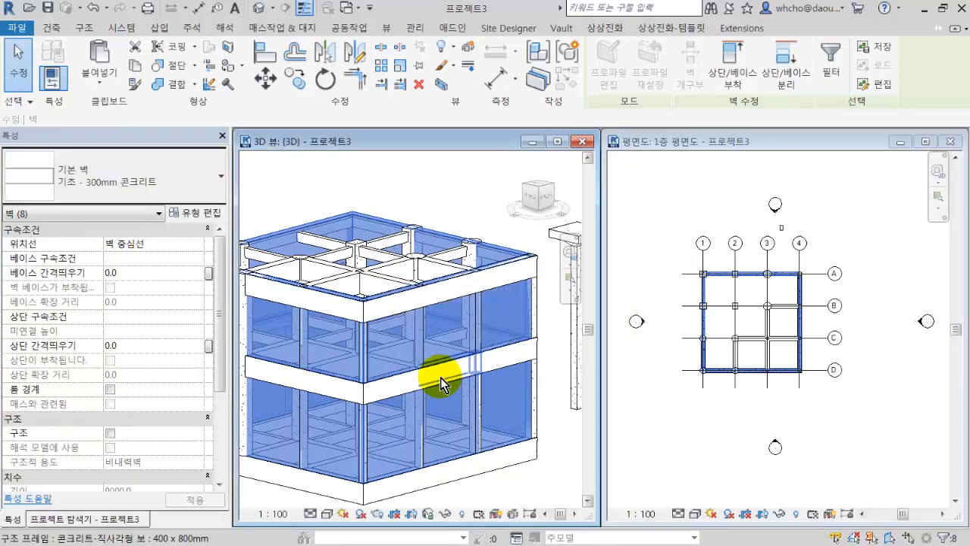
key(Escape)
Select the connected chain of upper-storey perimeter walls in the 3D view.
shift+middle_drag(387, 402, 480, 329)
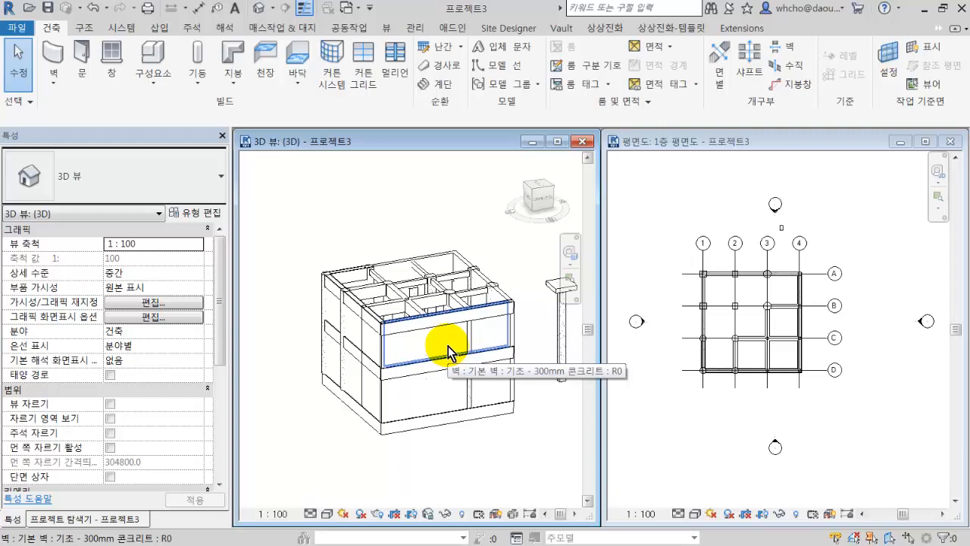
scroll(448, 346, up, 5)
scroll(448, 288, up, 2)
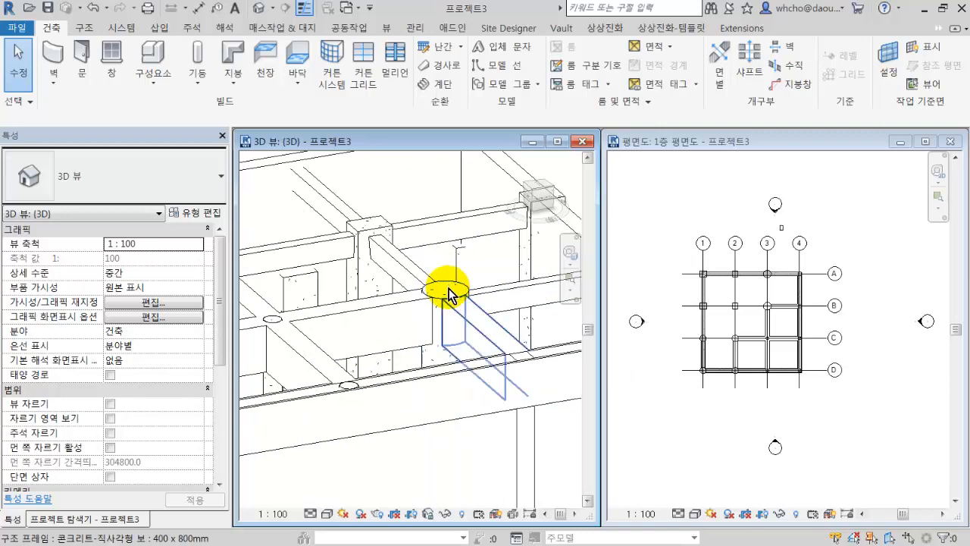
scroll(443, 292, down, 6)
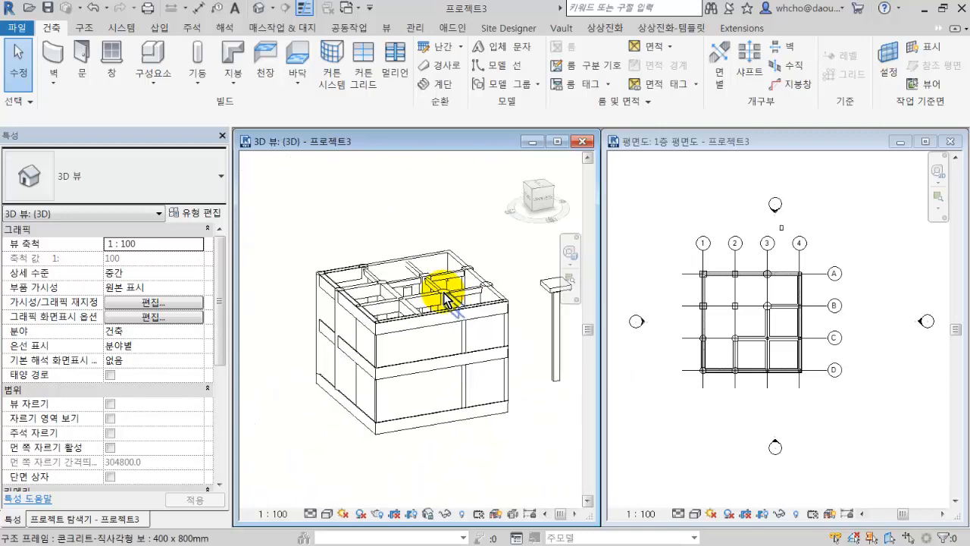
middle_drag(446, 297, 407, 306)
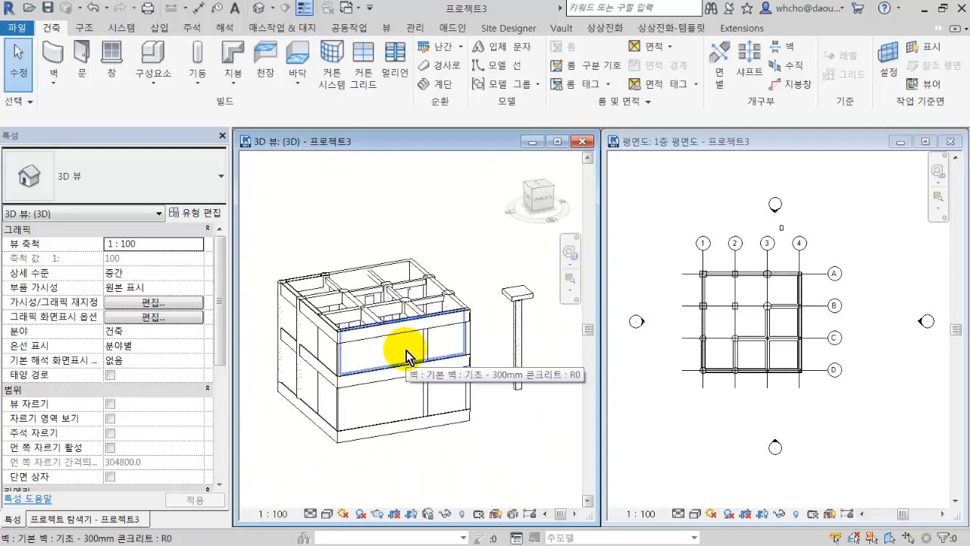
key(Tab)
click(407, 350)
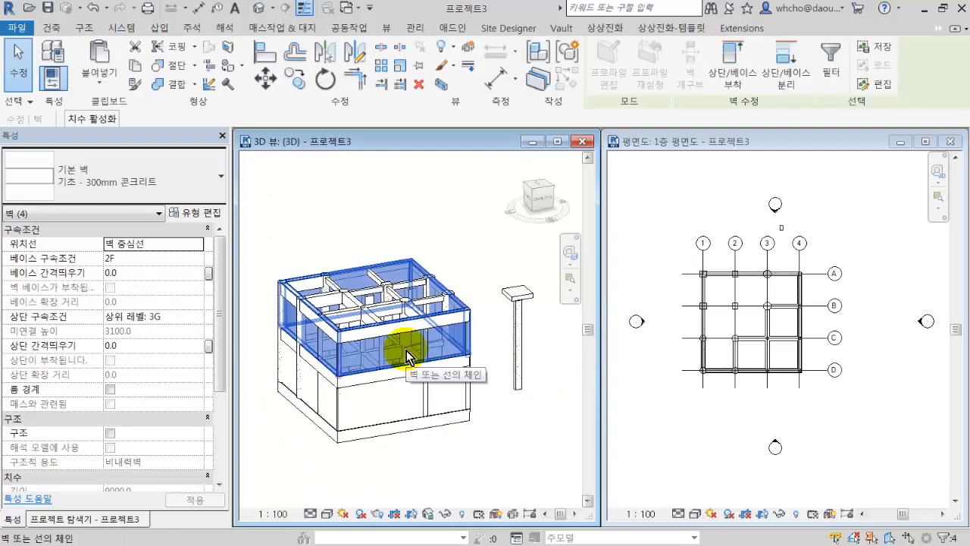
Select the whole building without the freestanding column, filter the selection to 벽 only and delete those walls.
drag(260, 237, 494, 450)
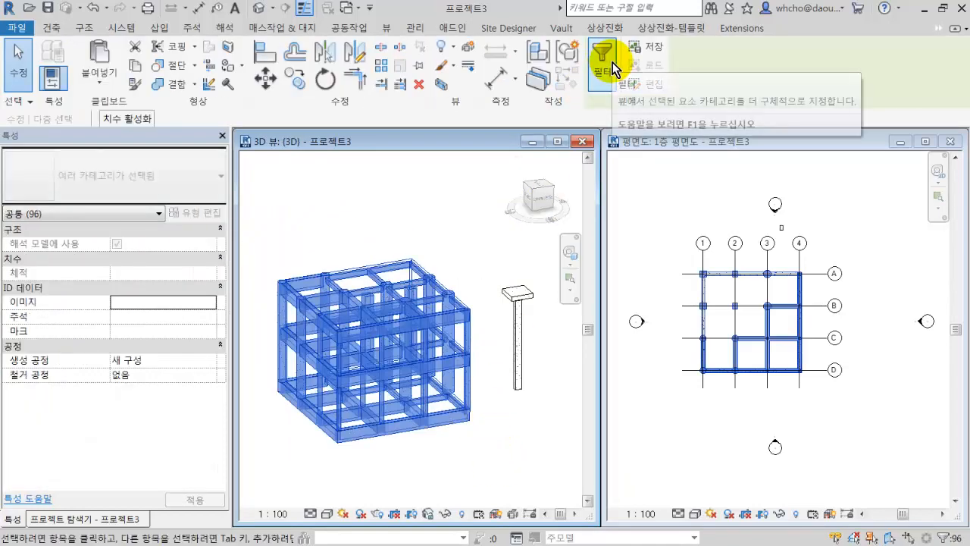
click(613, 63)
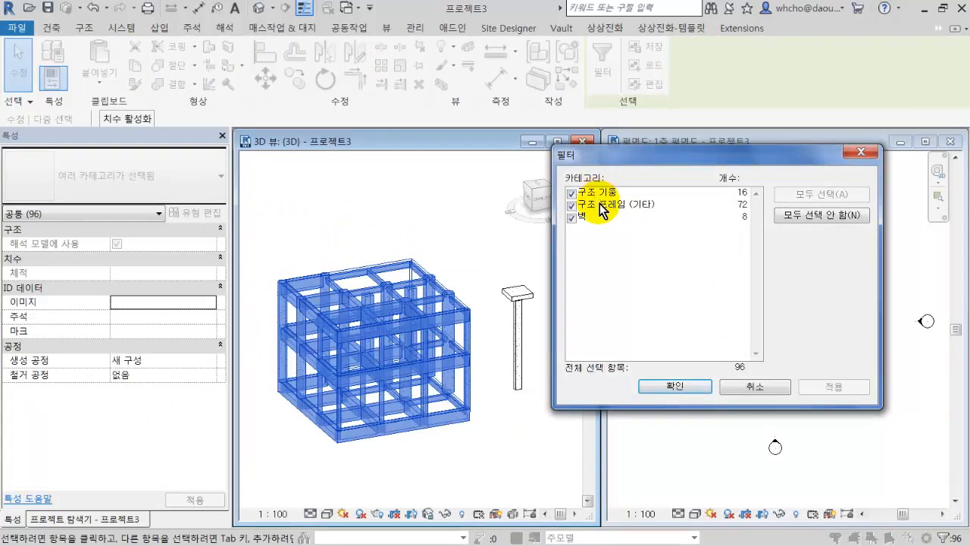
drag(599, 203, 588, 198)
click(596, 216)
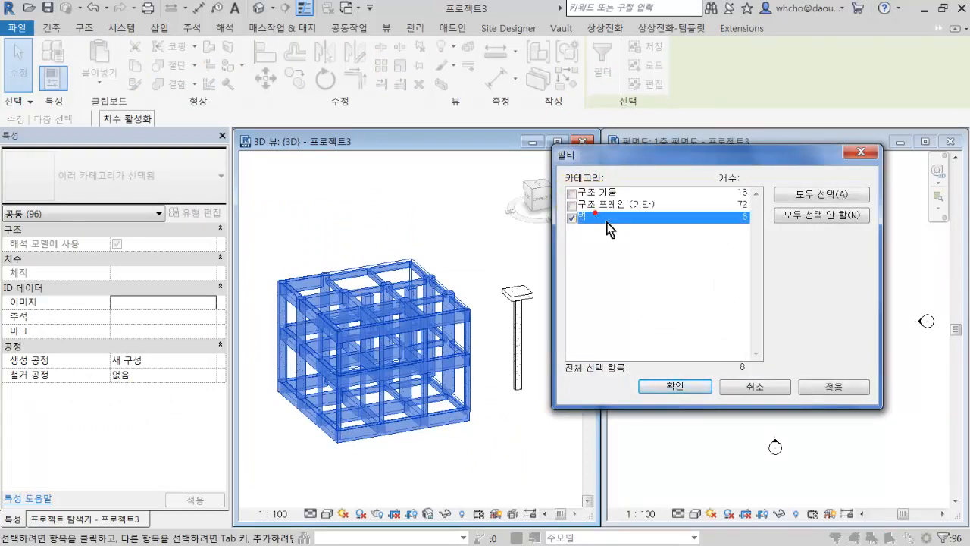
click(829, 389)
click(675, 387)
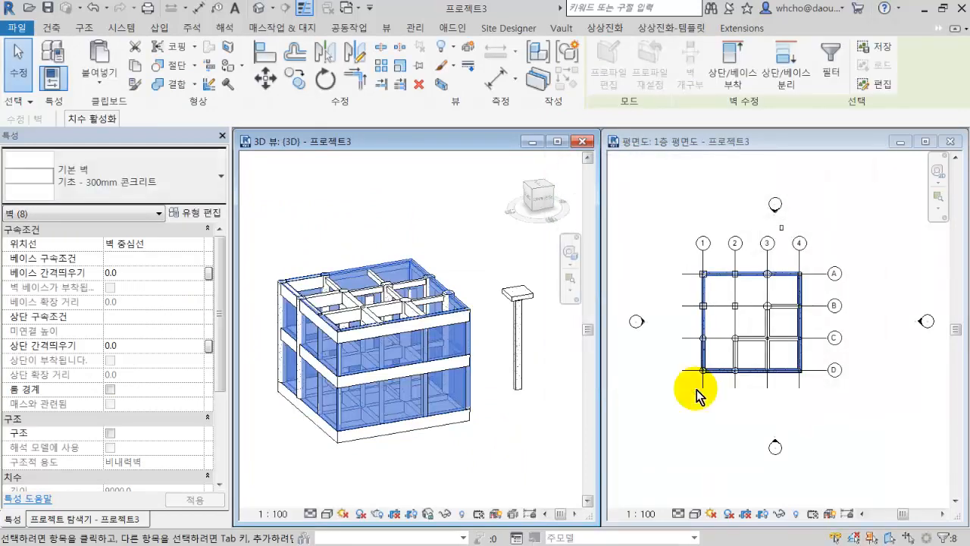
key(Escape)
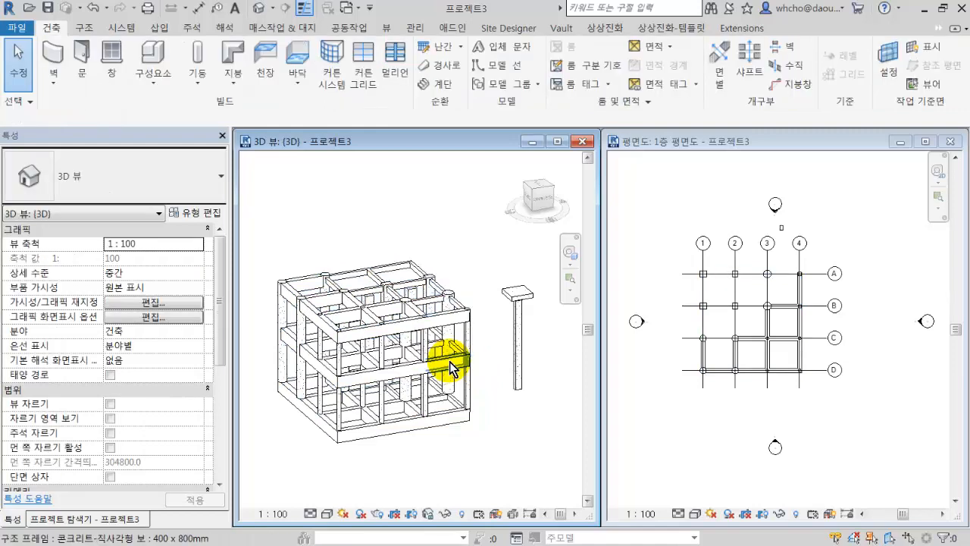
Select all beams of the uppermost level in a near-horizontal 3D view and delete them, keeping the columns.
scroll(406, 372, up, 4)
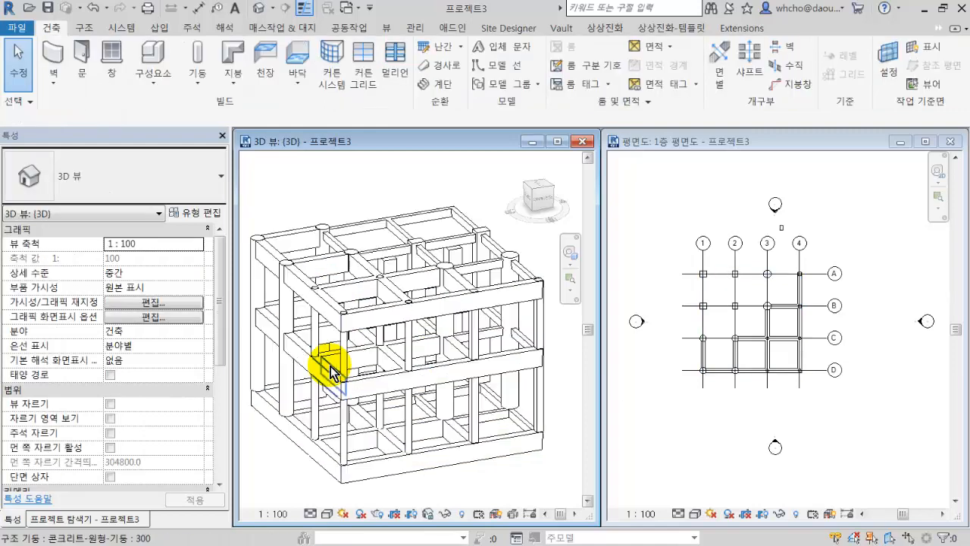
right_click(368, 312)
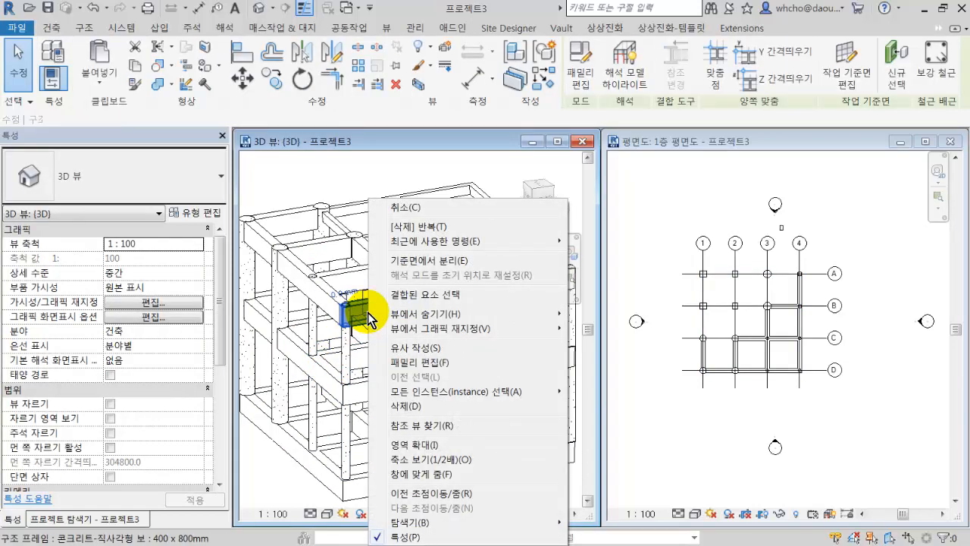
scroll(367, 312, down, 2)
shift+middle_drag(367, 313, 368, 270)
drag(262, 268, 531, 342)
key(Delete)
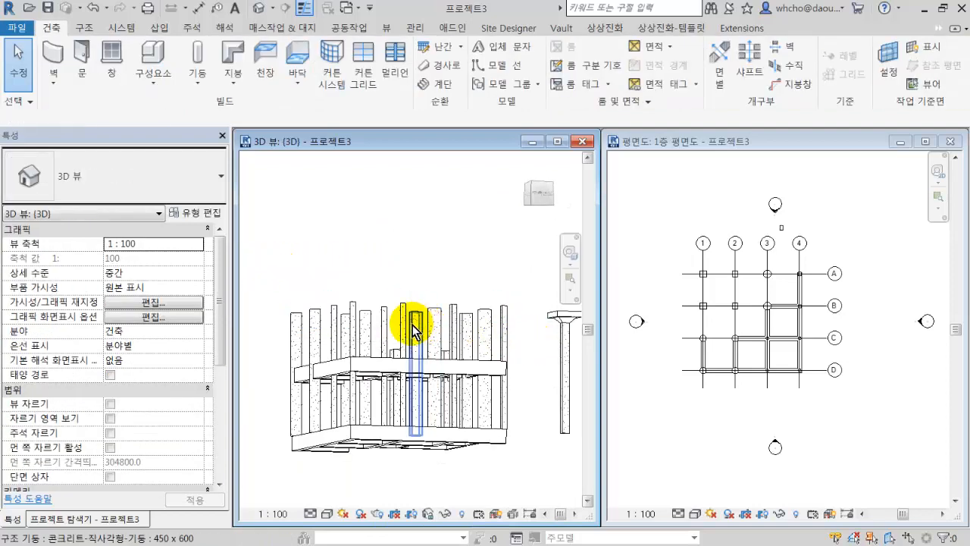
Select the square concrete column at grid intersection A-1 in the 3D view and choose the 600 x 600 type for it.
shift+middle_drag(407, 357, 425, 440)
scroll(414, 277, up, 5)
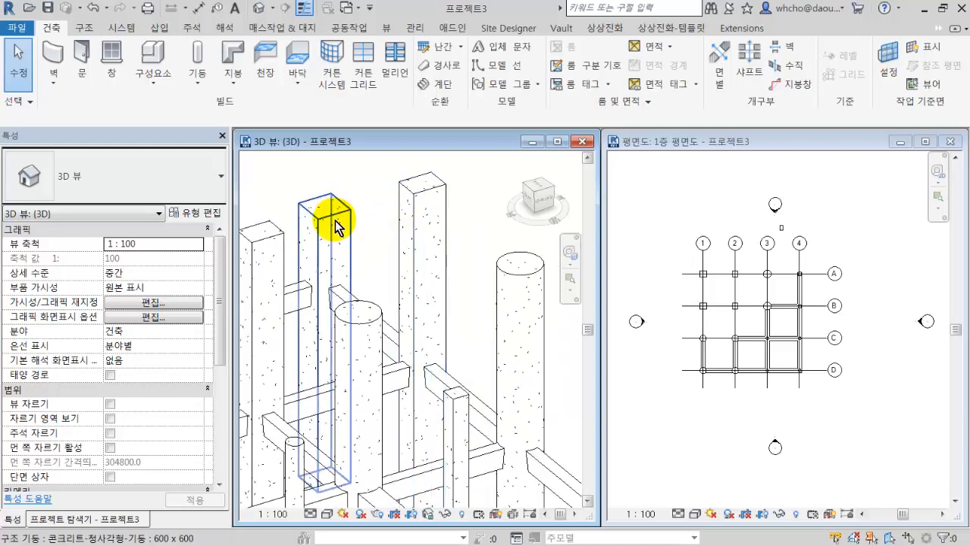
click(335, 225)
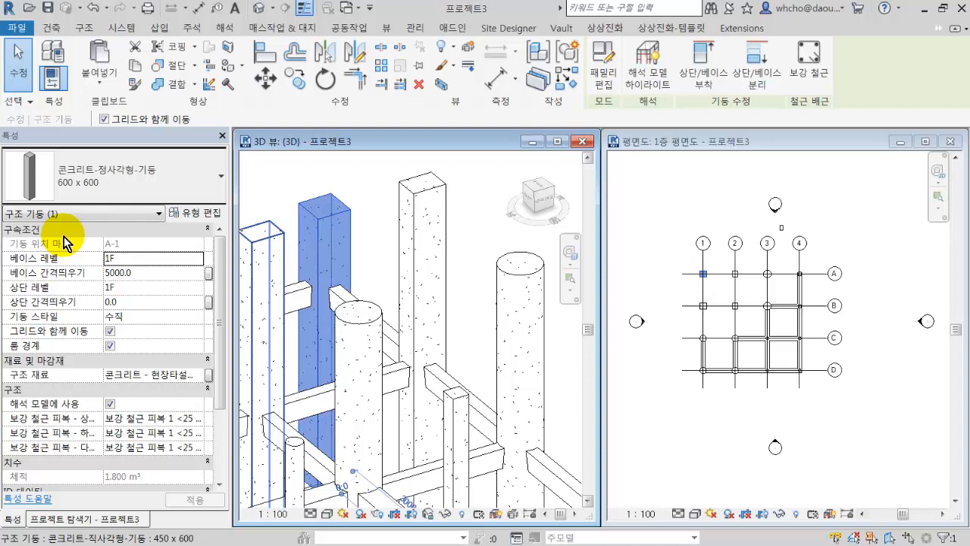
click(55, 185)
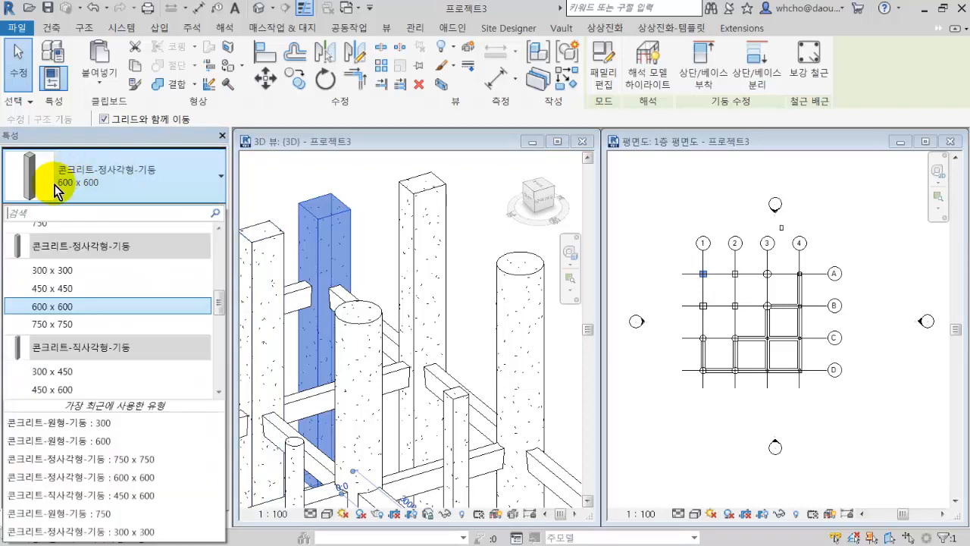
click(106, 306)
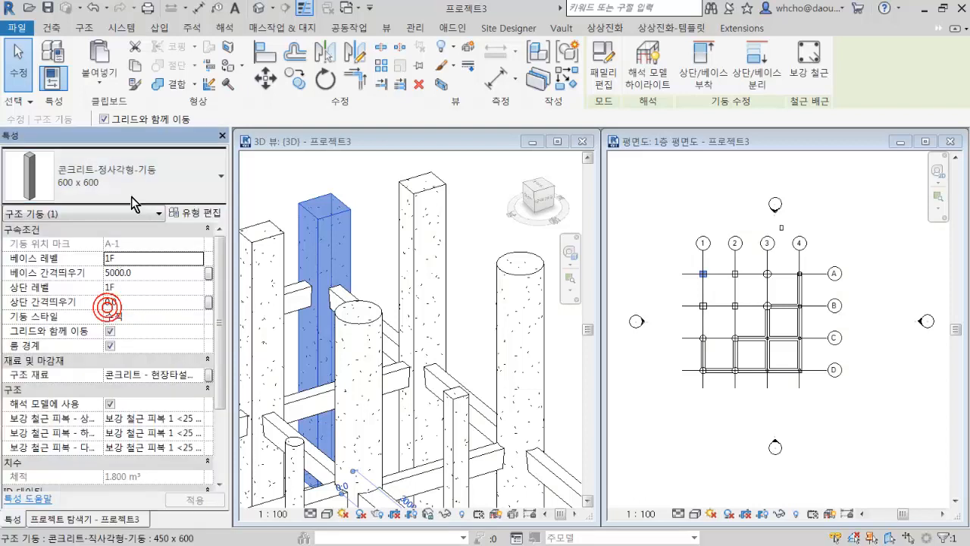
Set dimension b of the 콘크리트-정사각형-기둥 600 x 600 column type to 800 and accept the type properties.
click(214, 219)
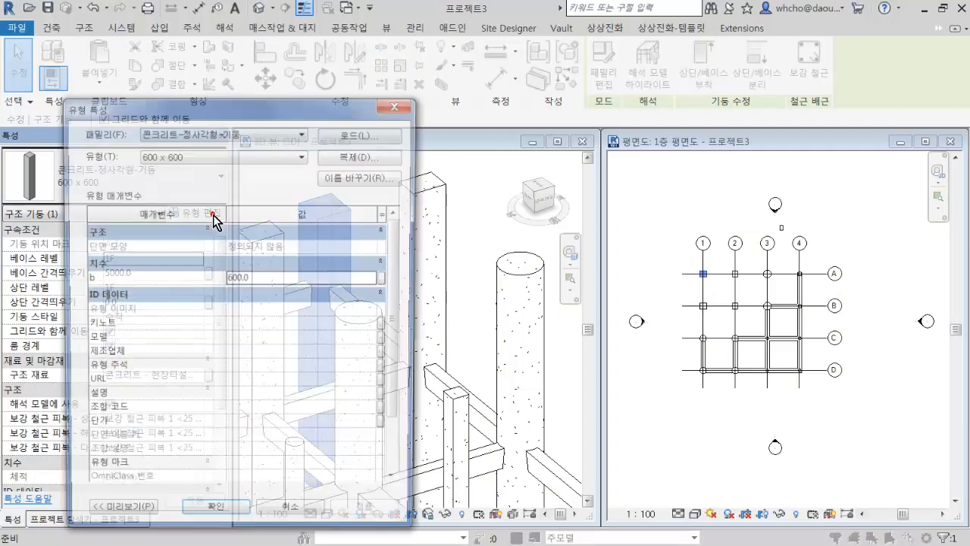
drag(235, 110, 411, 57)
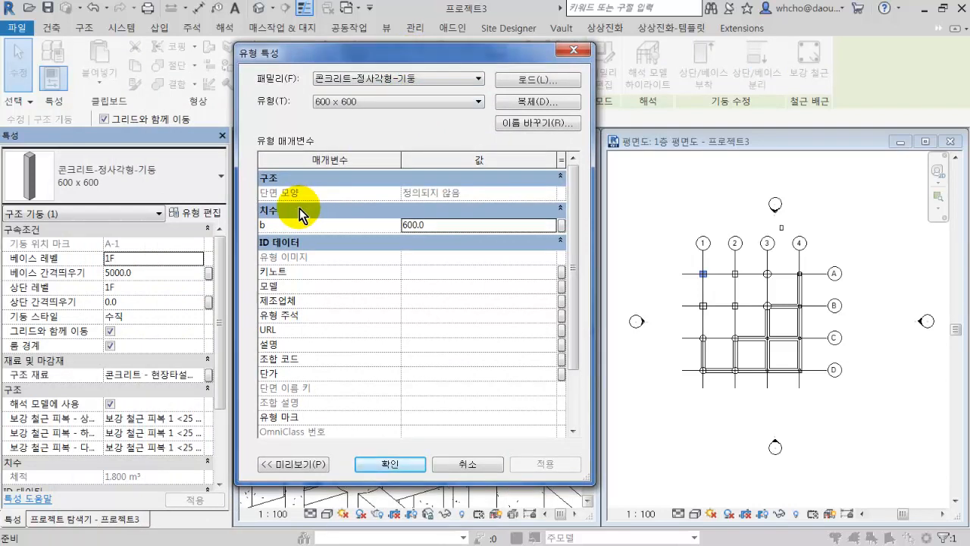
click(441, 225)
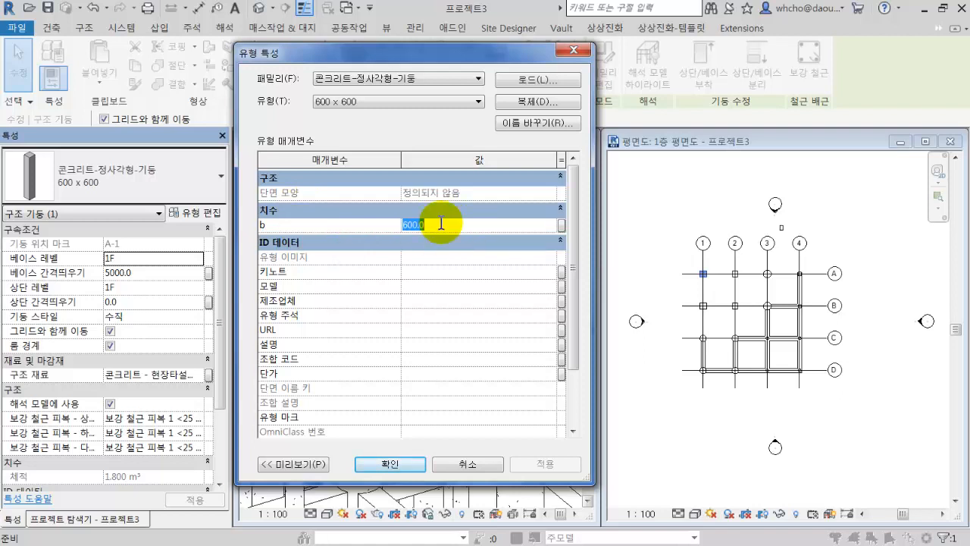
text(800)
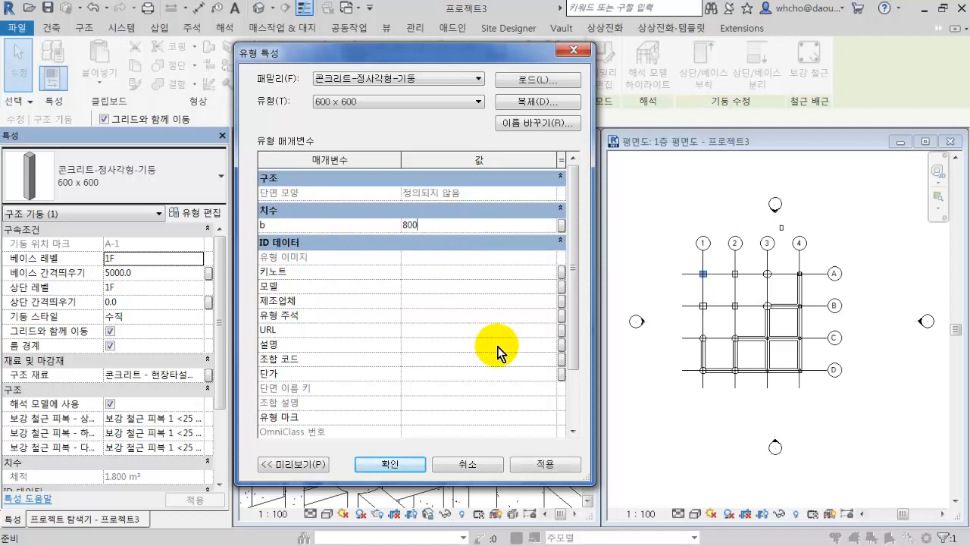
click(544, 464)
click(412, 469)
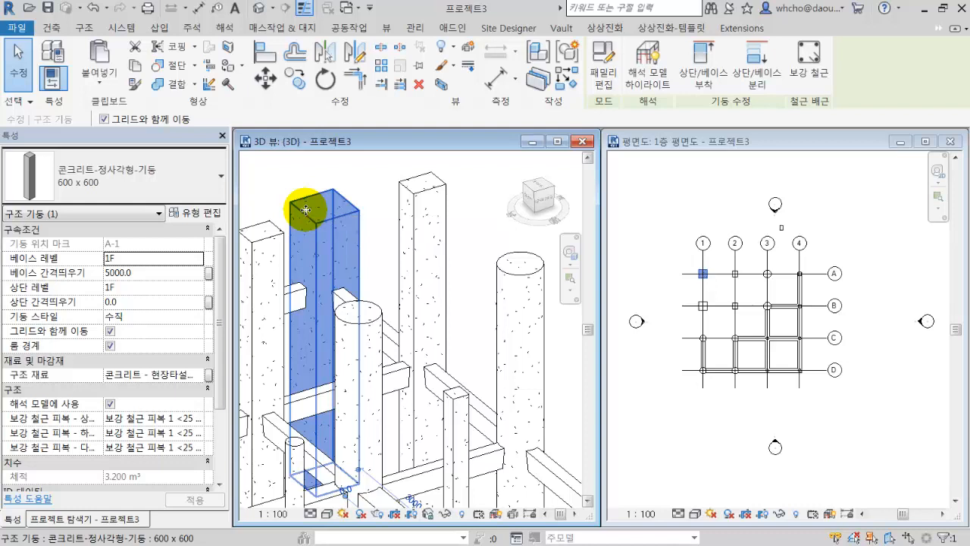
Restore dimension b of the 600 x 600 square column type to 600 and apply it.
scroll(302, 212, up, 4)
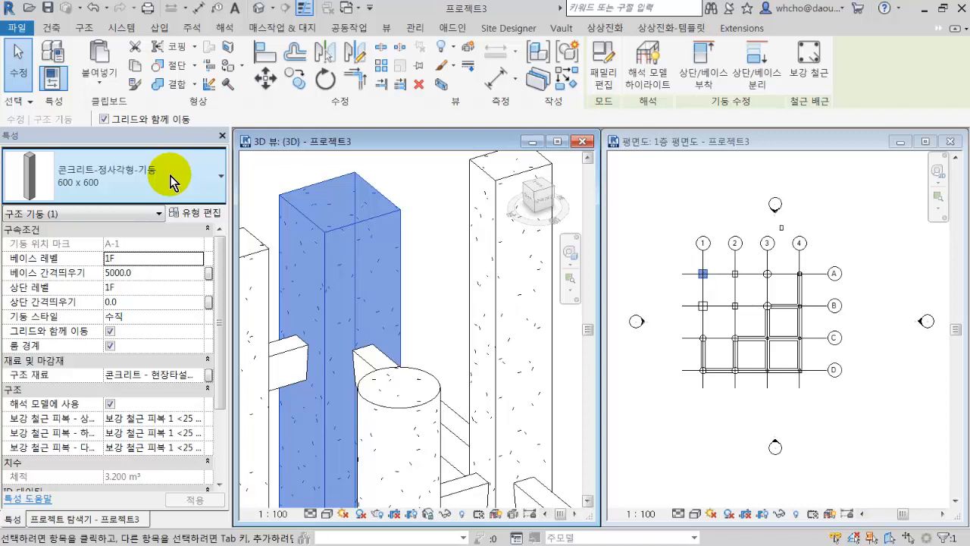
click(199, 215)
click(452, 224)
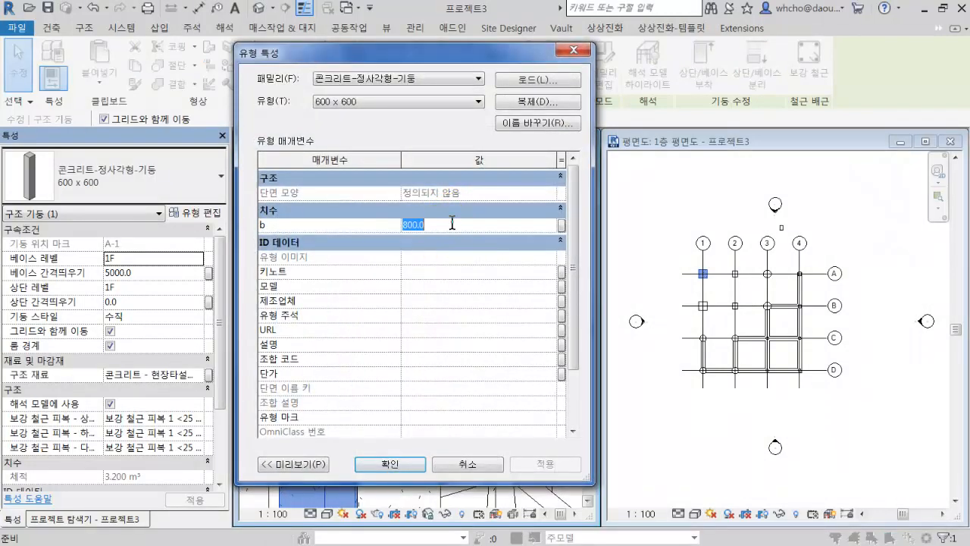
text(600.0)
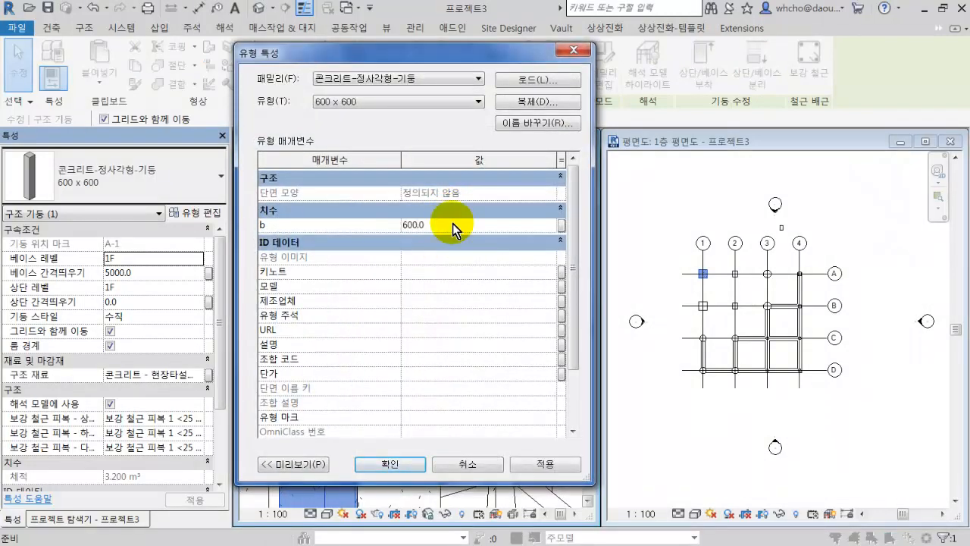
click(521, 462)
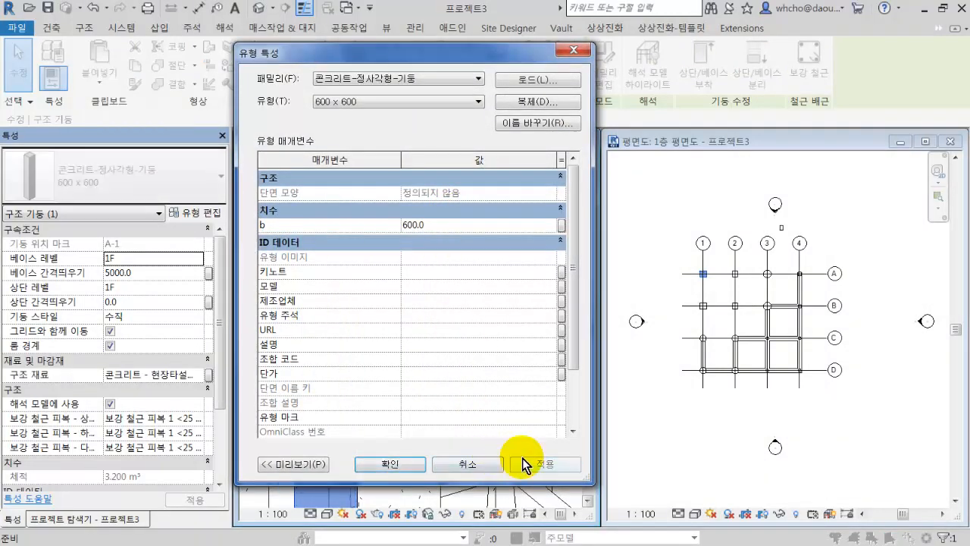
Duplicate the 600 x 600 square column type under the name 800 X 800.
click(523, 104)
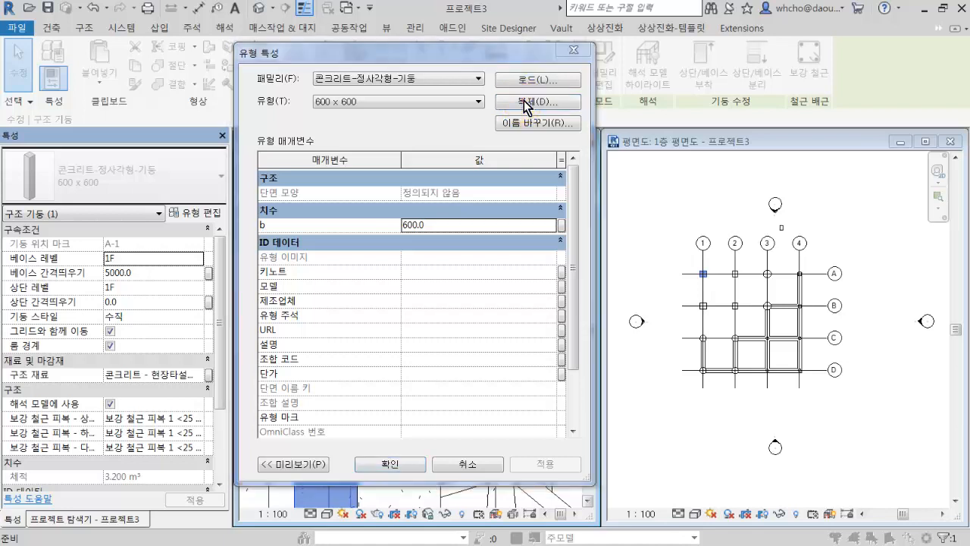
drag(574, 154, 555, 134)
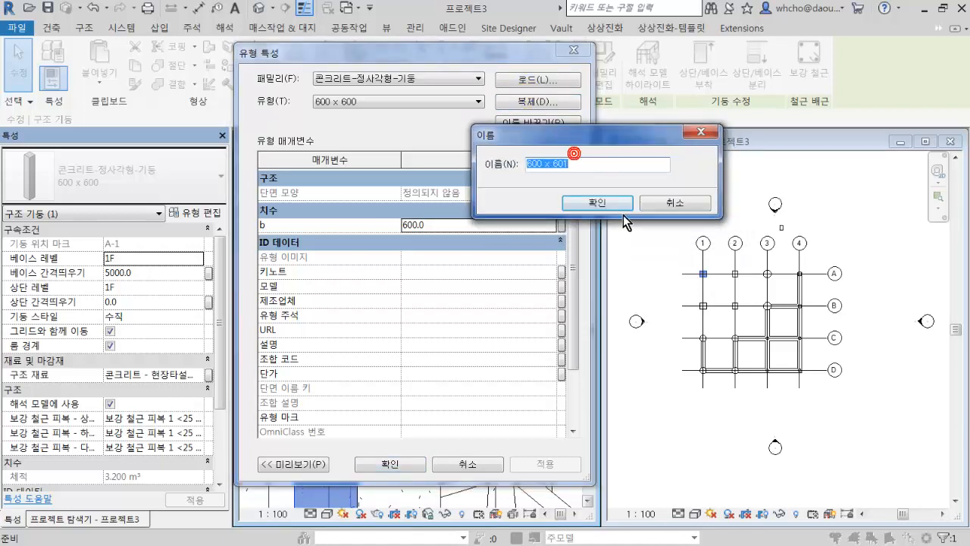
click(587, 164)
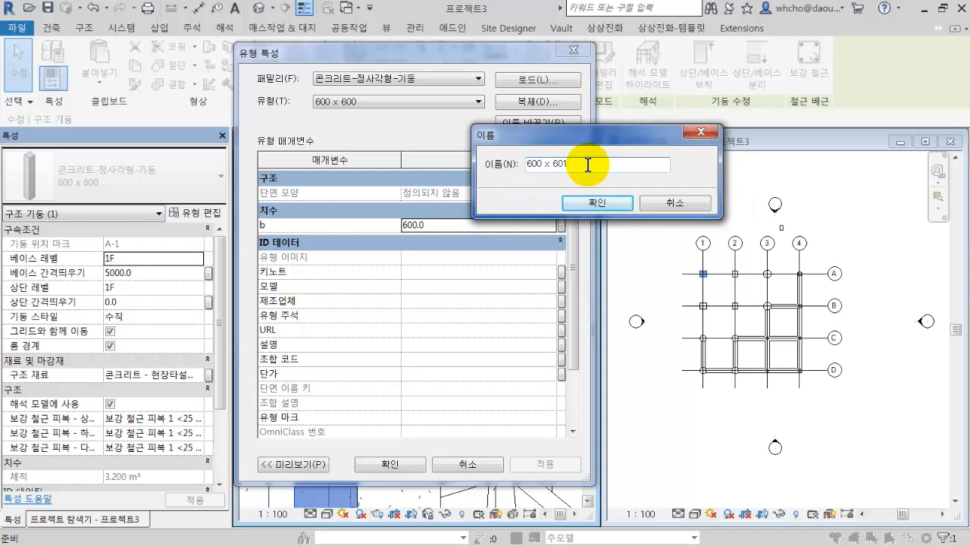
drag(587, 164, 396, 152)
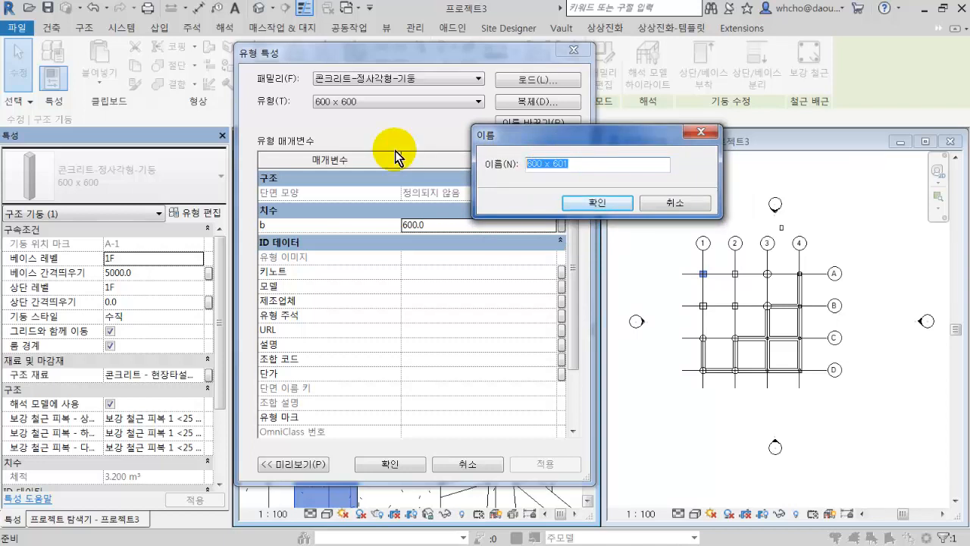
text(800)
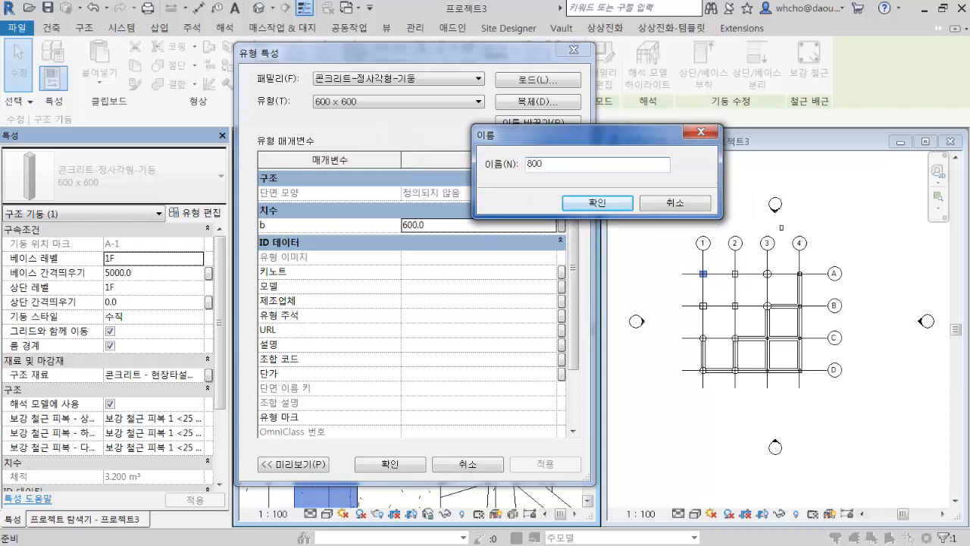
text( ㅌ)
key(Return)
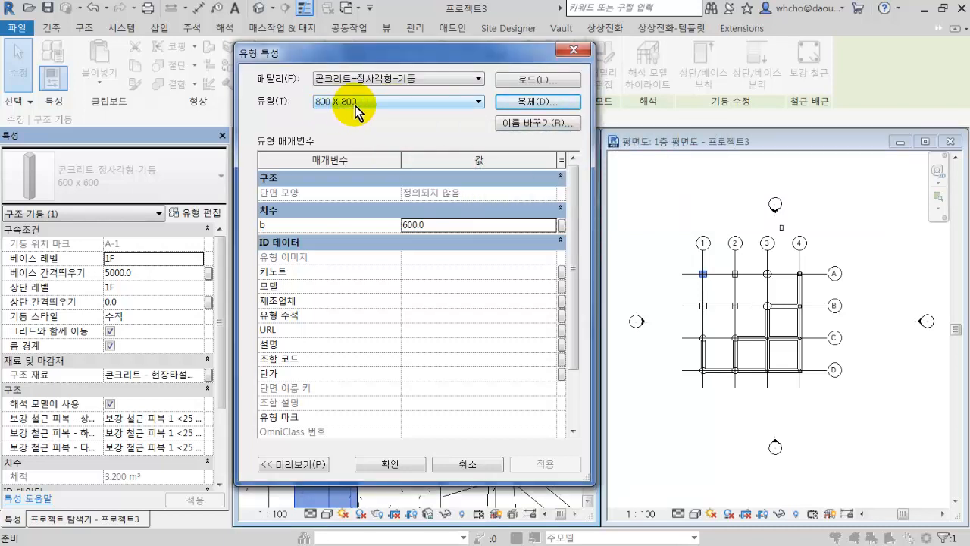
Set dimension b of the 800 X 800 column type to 800 and accept the type properties.
click(437, 225)
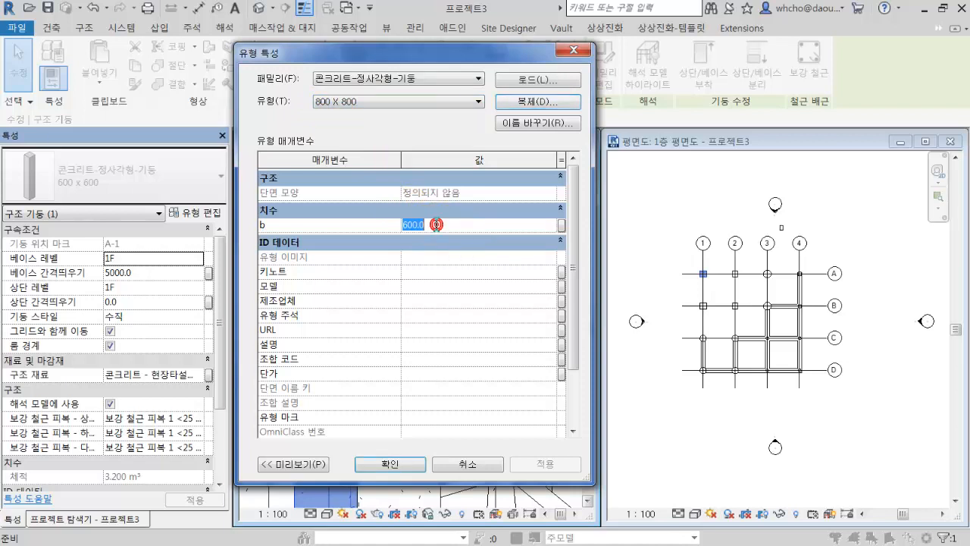
text(80)
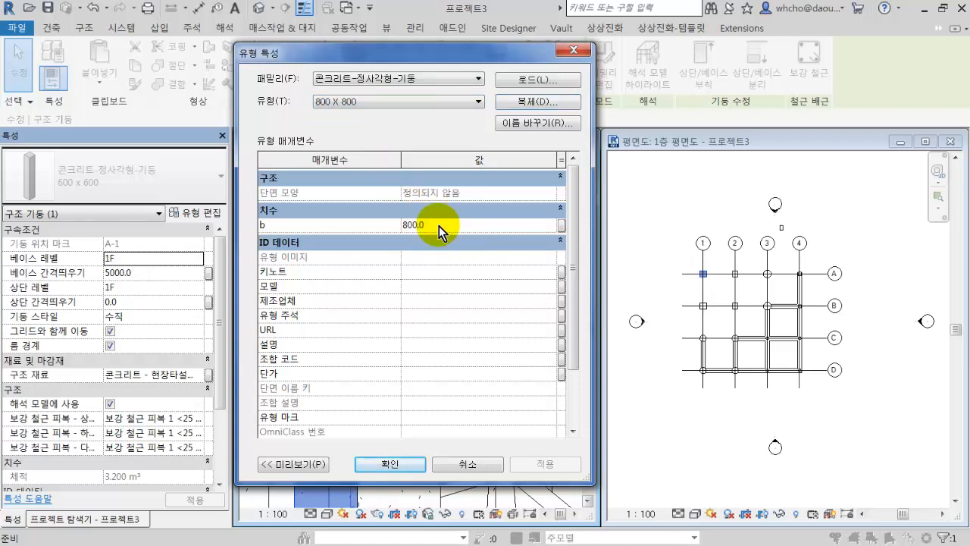
click(389, 466)
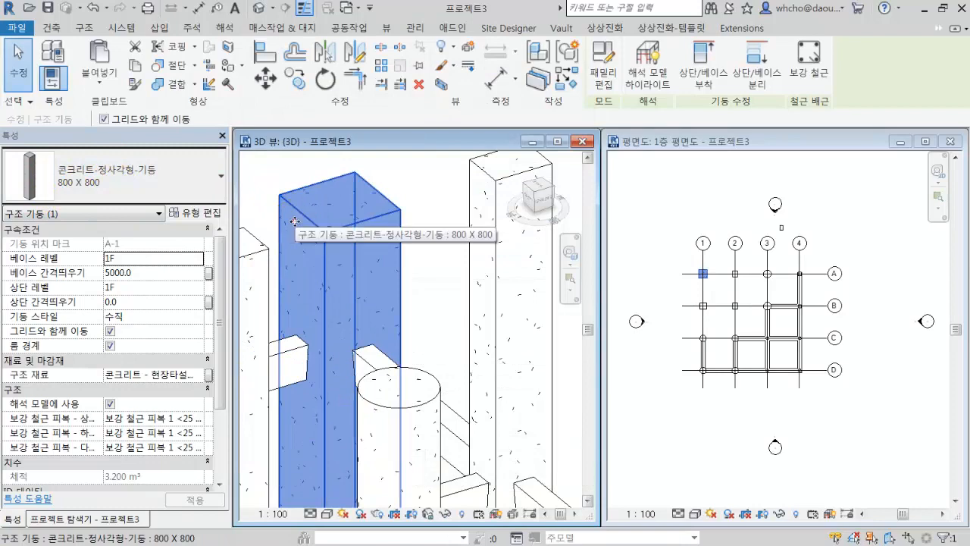
Switch the A-1 column's type to 600 x 600 and back to 800 X 800, and deselect the column.
middle_drag(294, 222, 368, 217)
click(153, 185)
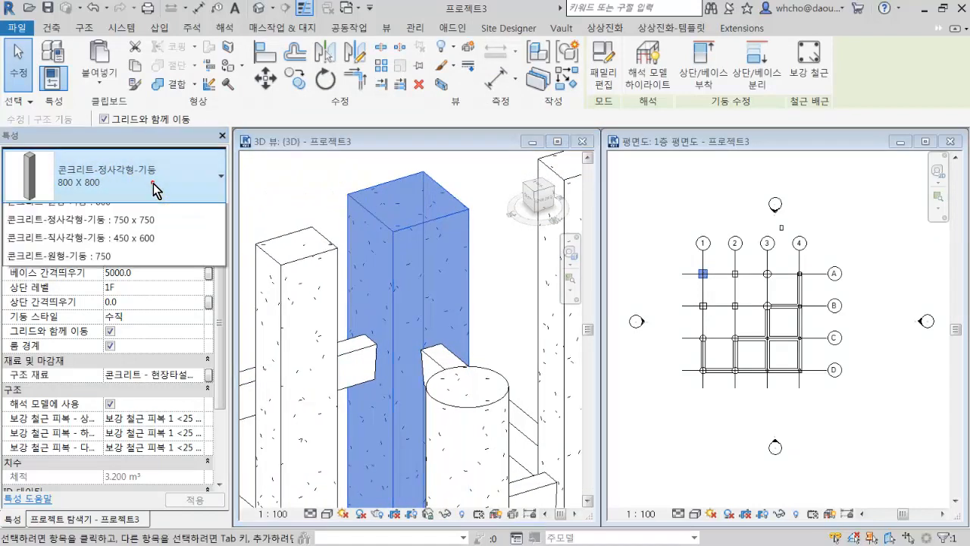
click(136, 306)
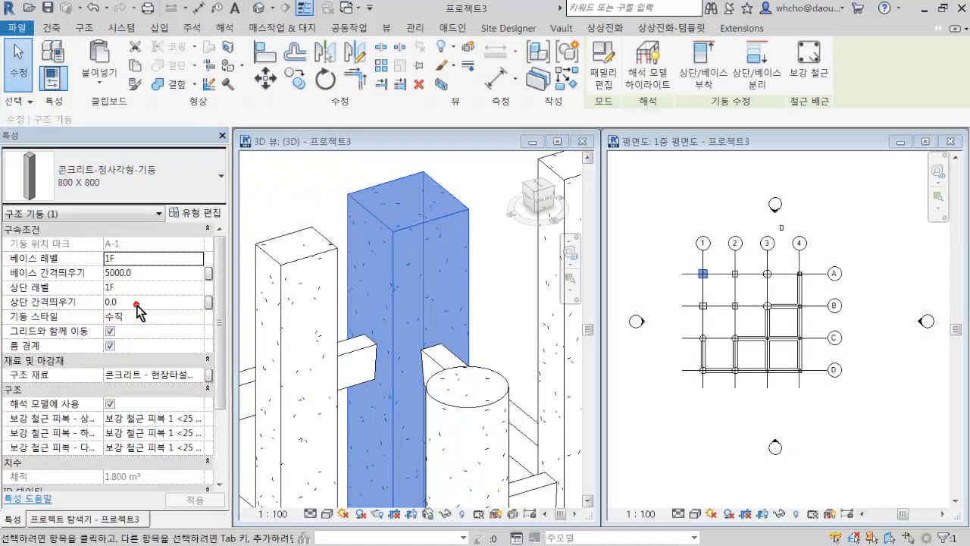
click(139, 182)
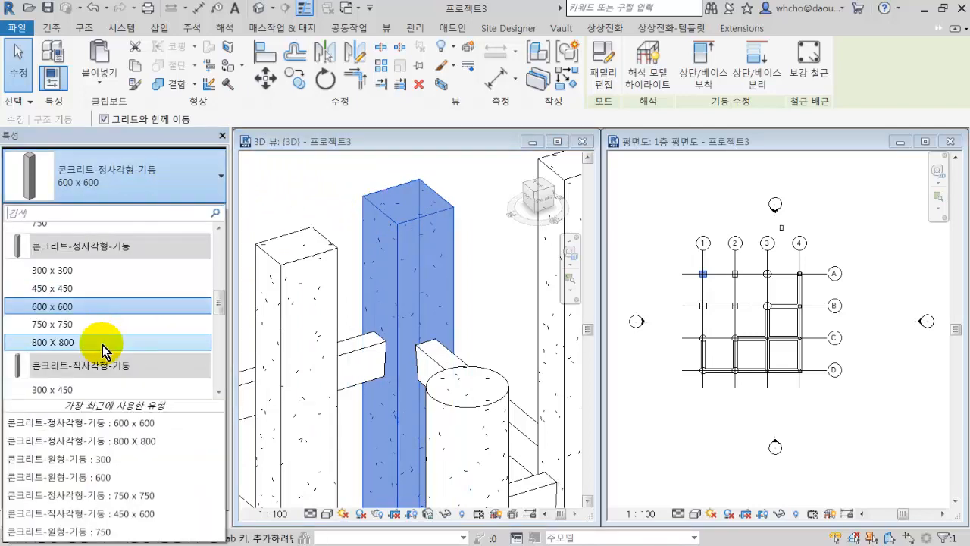
click(103, 342)
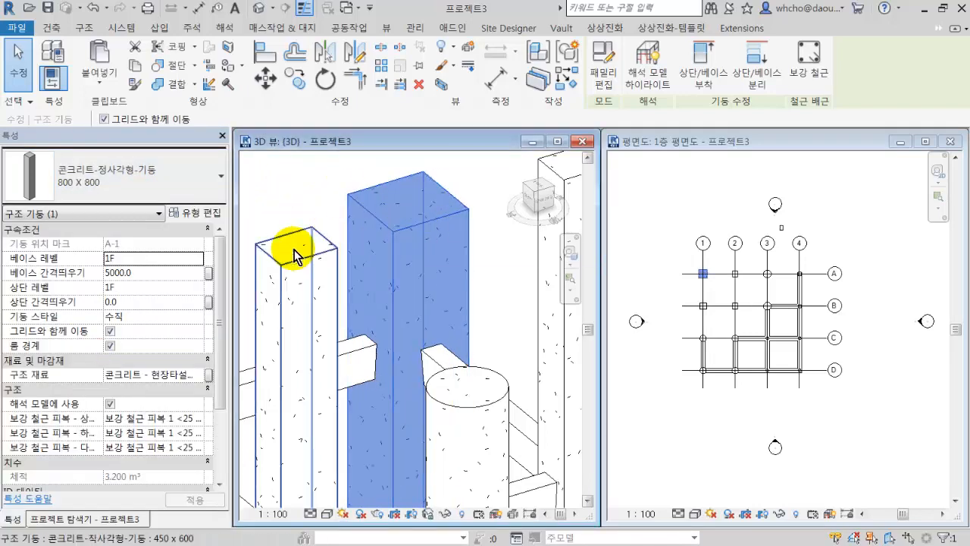
click(513, 275)
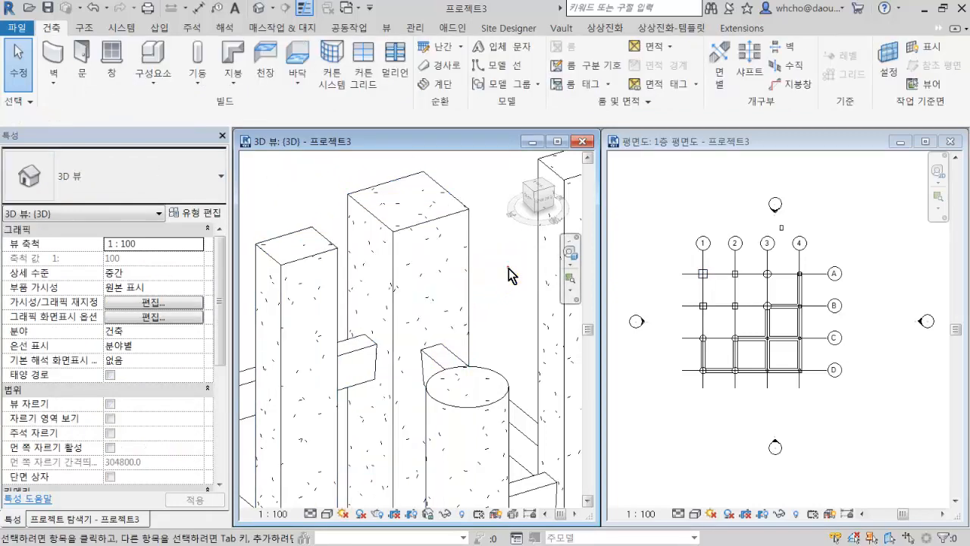
Select the 패널 장선 150 x 500 beam on level 2F that runs beside the 450 x 600 column in the 3D view.
scroll(505, 270, down, 3)
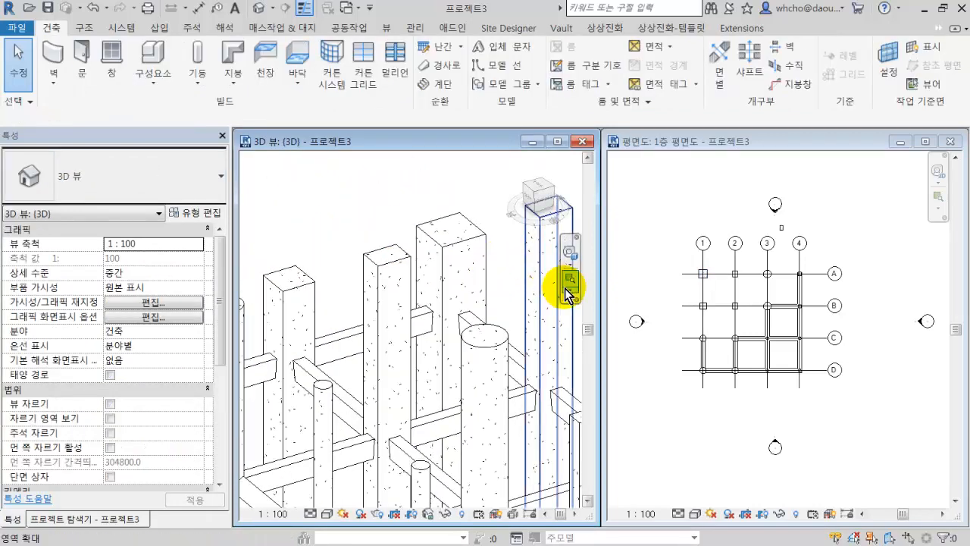
click(341, 355)
scroll(330, 344, up, 5)
scroll(486, 369, down, 4)
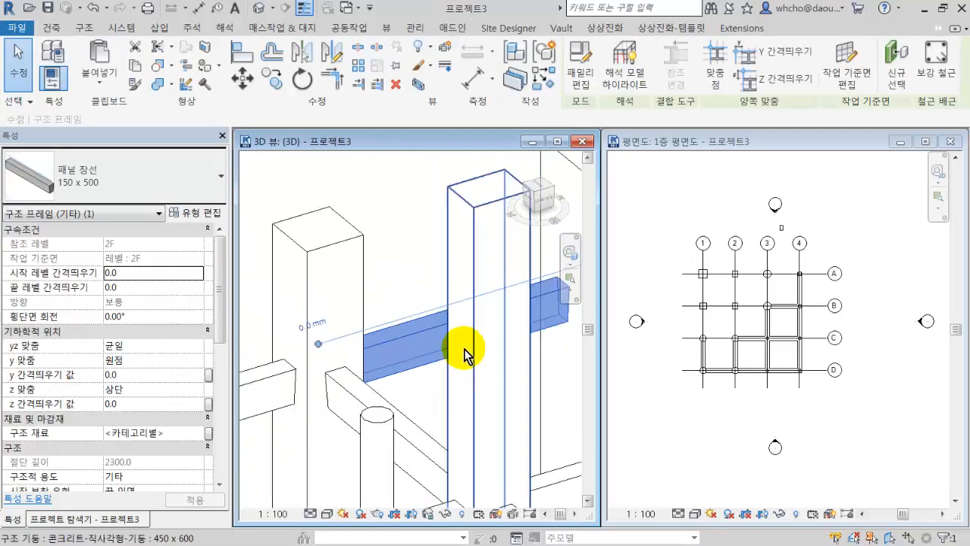
Examine the selected beam's type properties and the list of available 패널 장선 types.
click(190, 213)
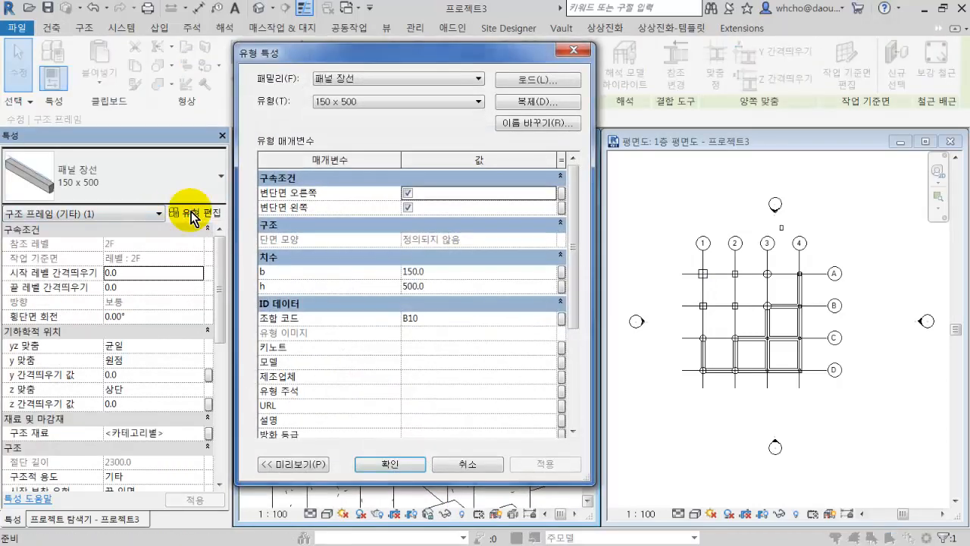
click(568, 50)
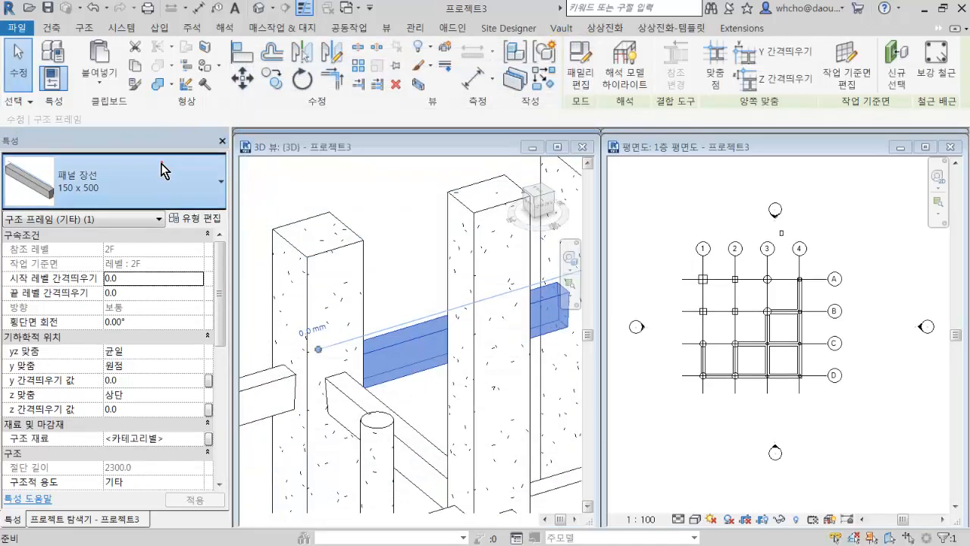
click(132, 181)
scroll(95, 356, down, 1)
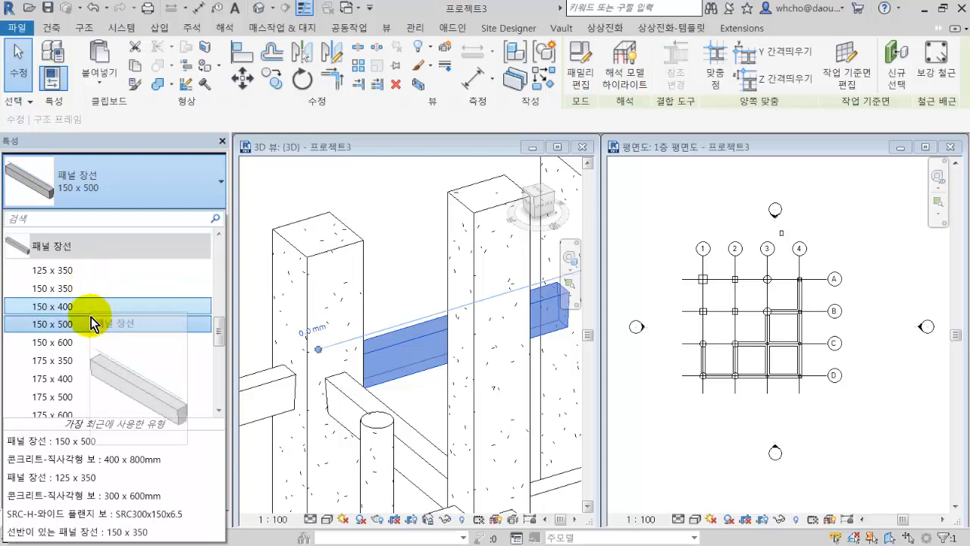
click(146, 191)
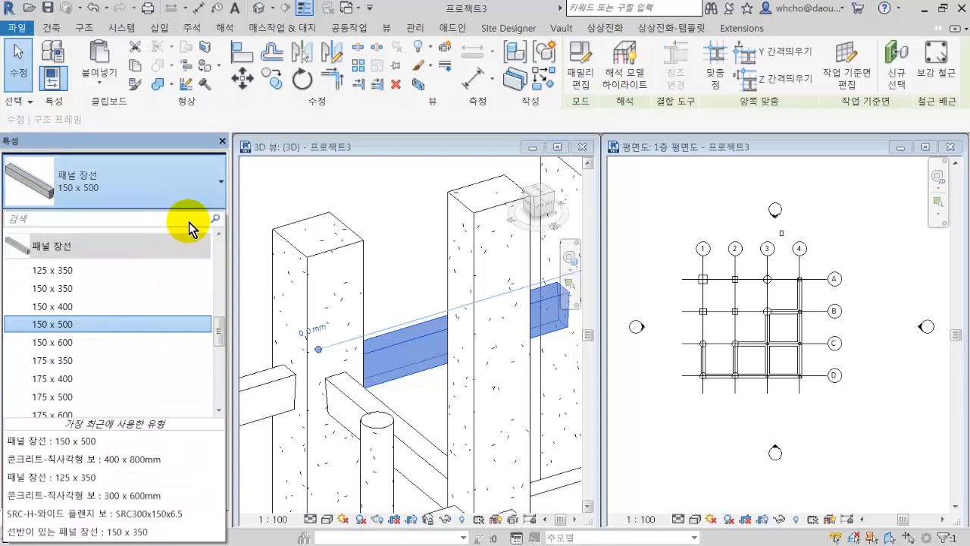
Duplicate the selected beam's 패널 장선 150 x 500 type under the name 150 x 300.
click(218, 222)
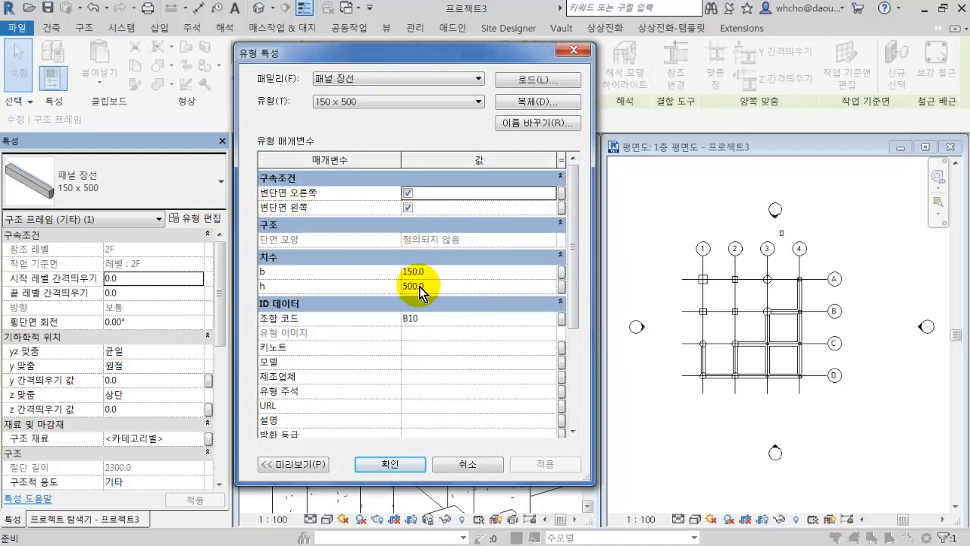
click(540, 101)
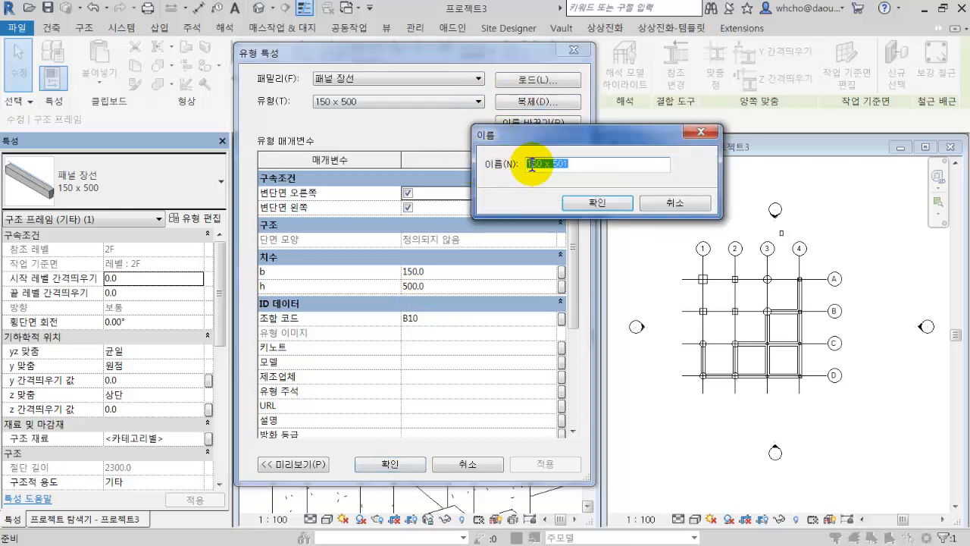
drag(553, 163, 602, 163)
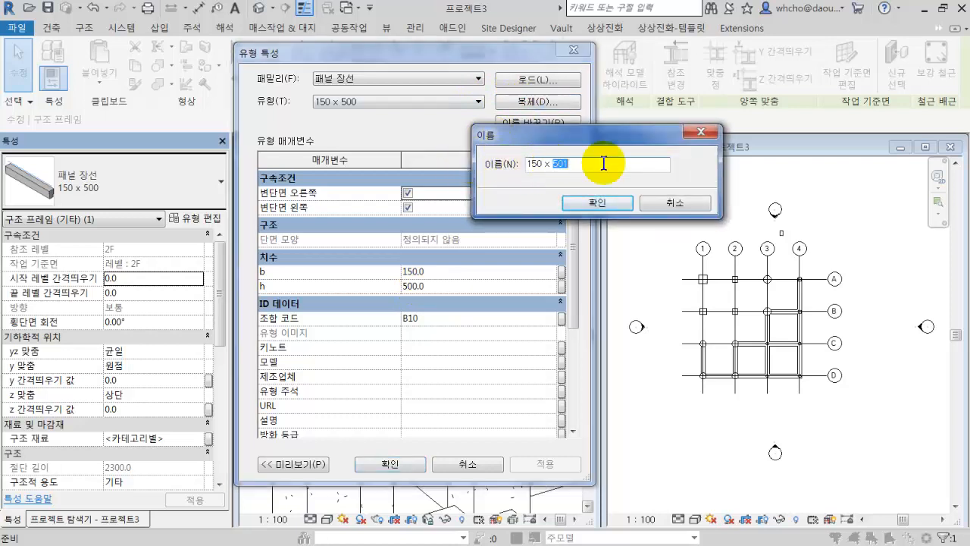
text(30)
click(584, 202)
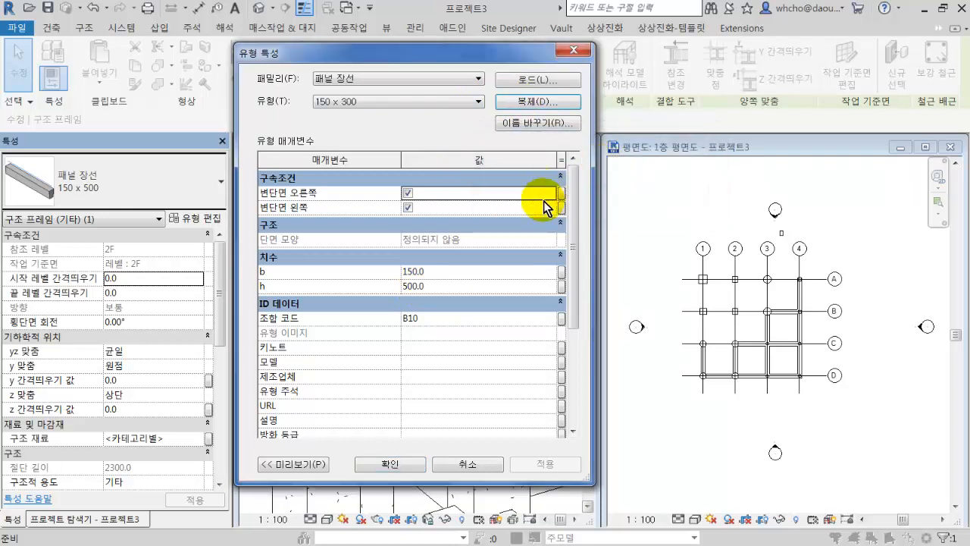
Set dimension h of the 150 x 300 beam type to 300, accept the type properties and deselect the beam.
click(491, 286)
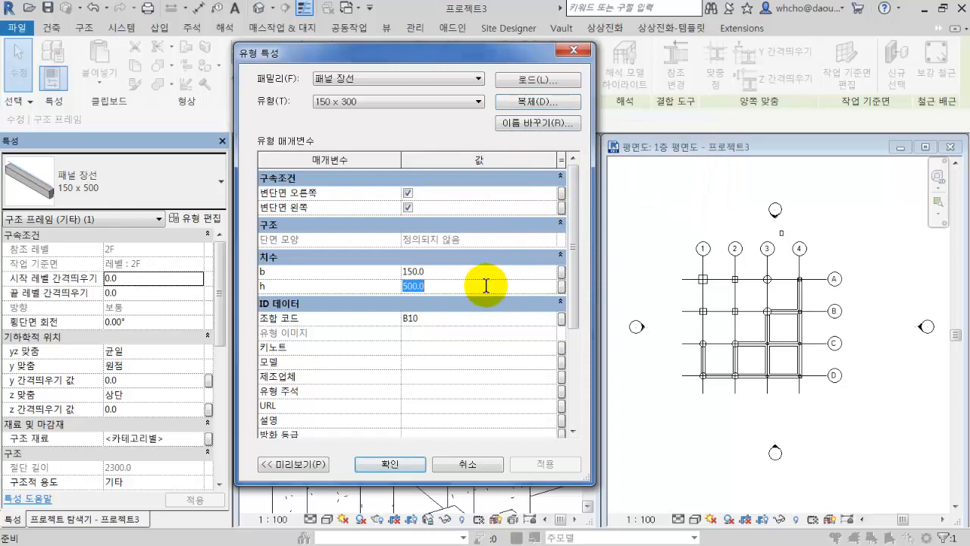
text(300)
key(Return)
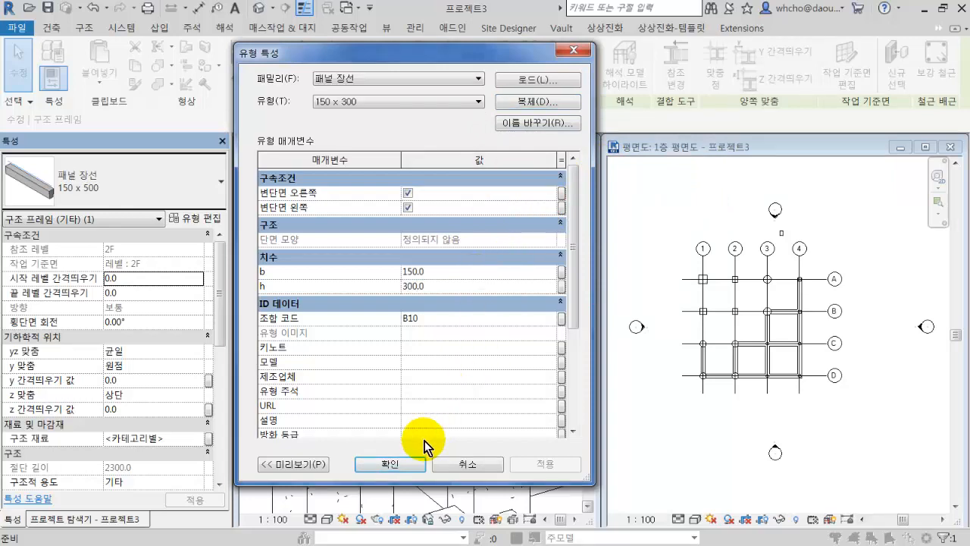
click(400, 460)
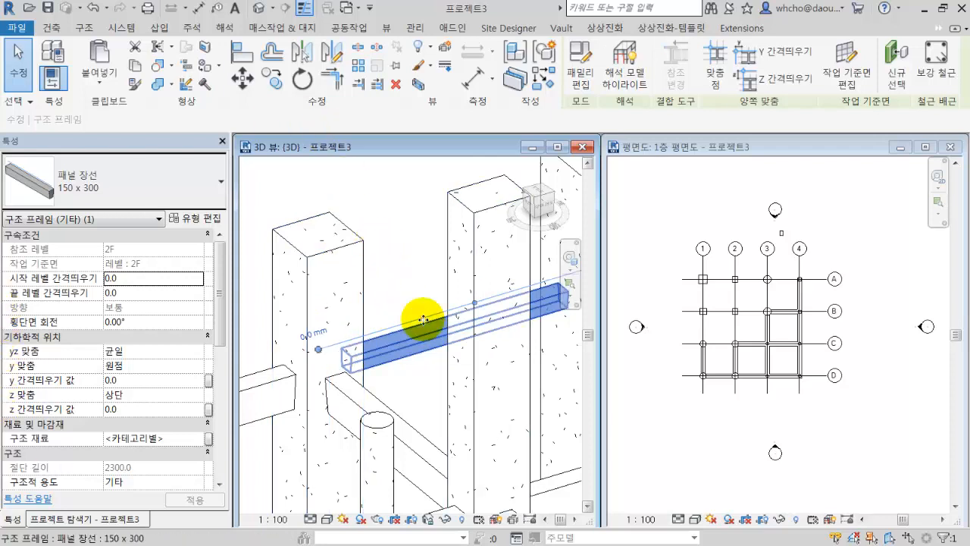
scroll(423, 320, down, 1)
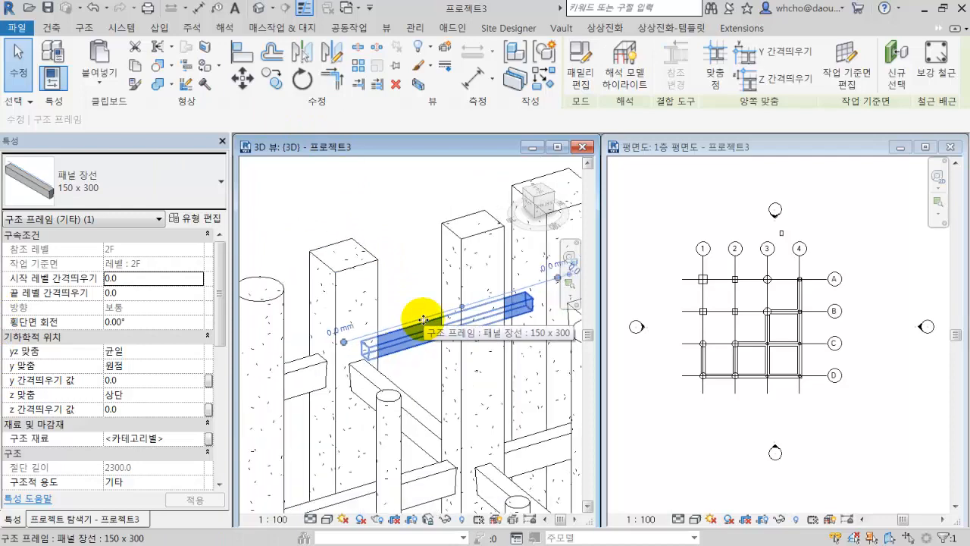
key(Escape)
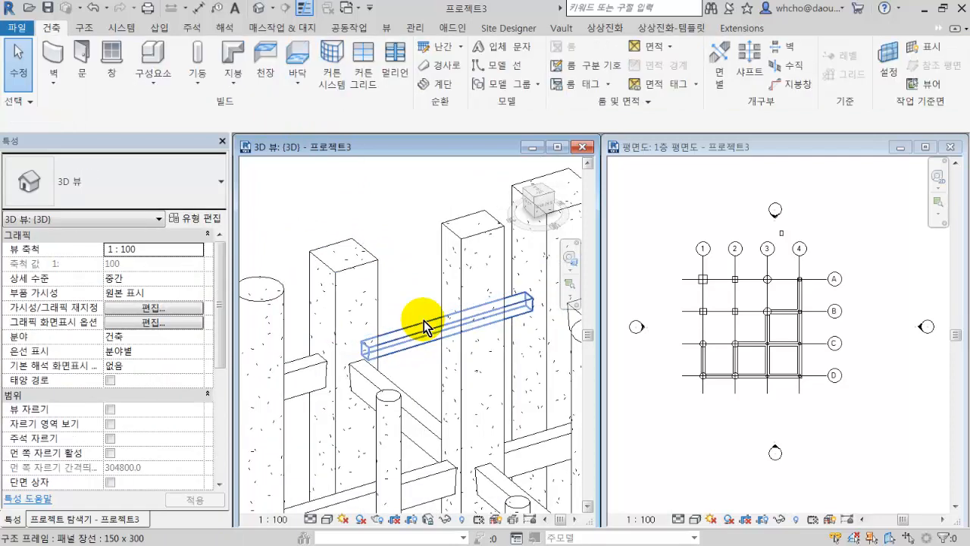
Reselect the 150 x 300 beam in the 3D view and review the b and h dimensions in its type properties.
click(424, 321)
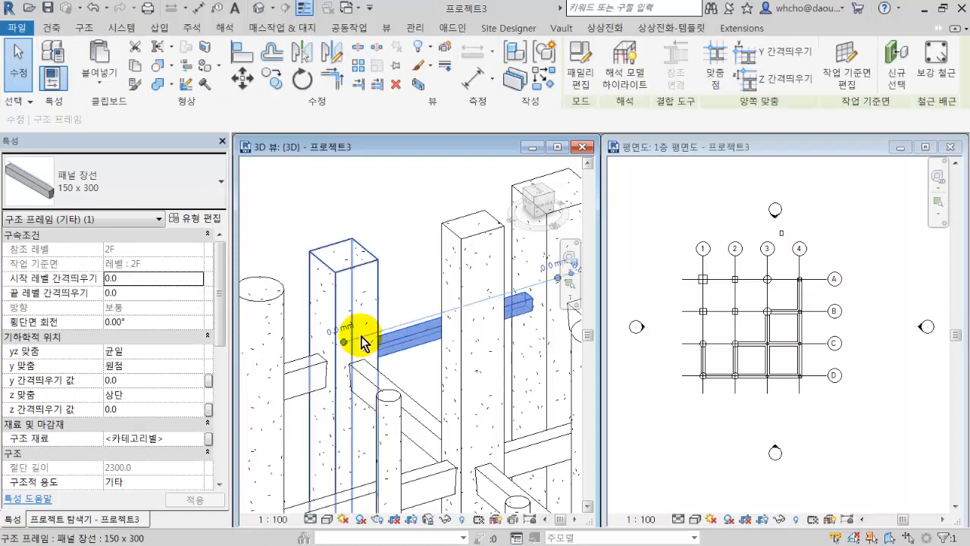
shift+middle_drag(433, 368, 493, 390)
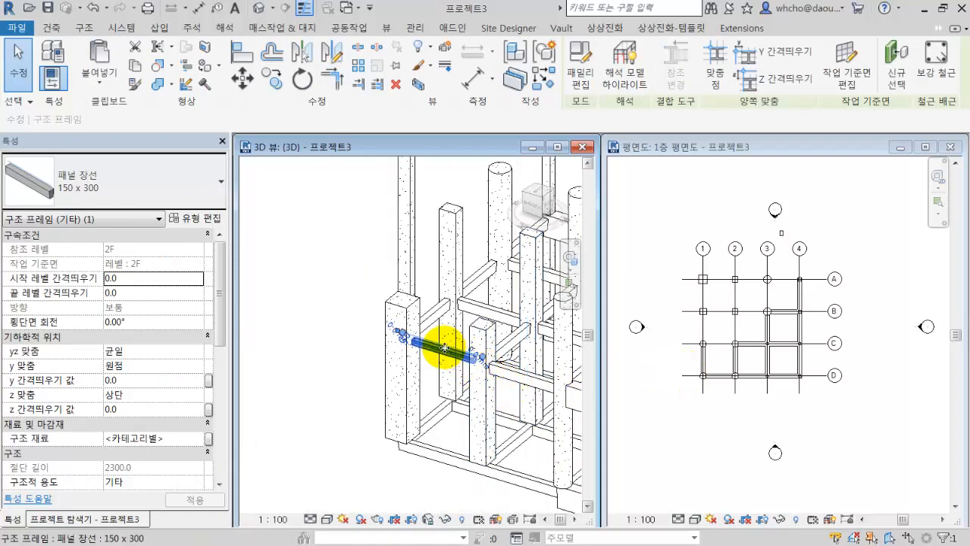
scroll(443, 348, up, 4)
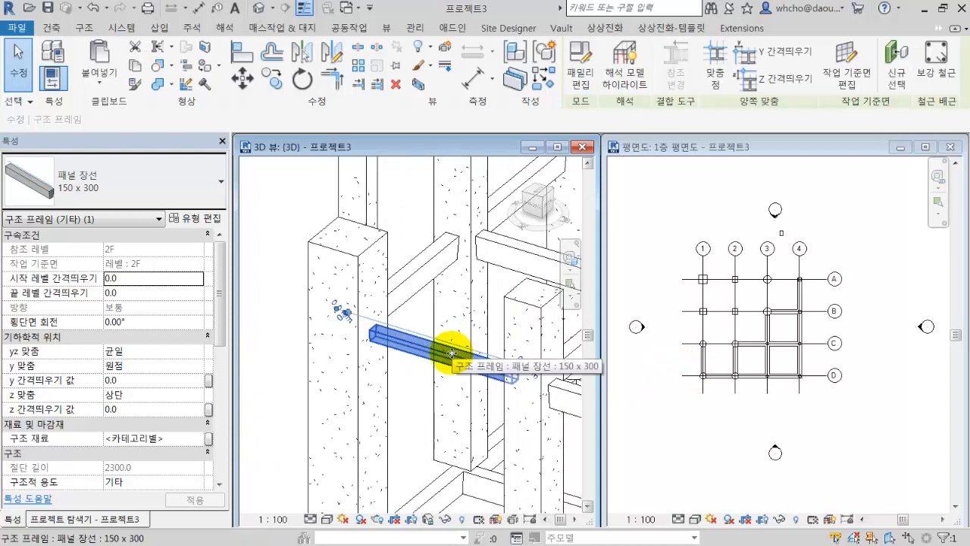
click(199, 220)
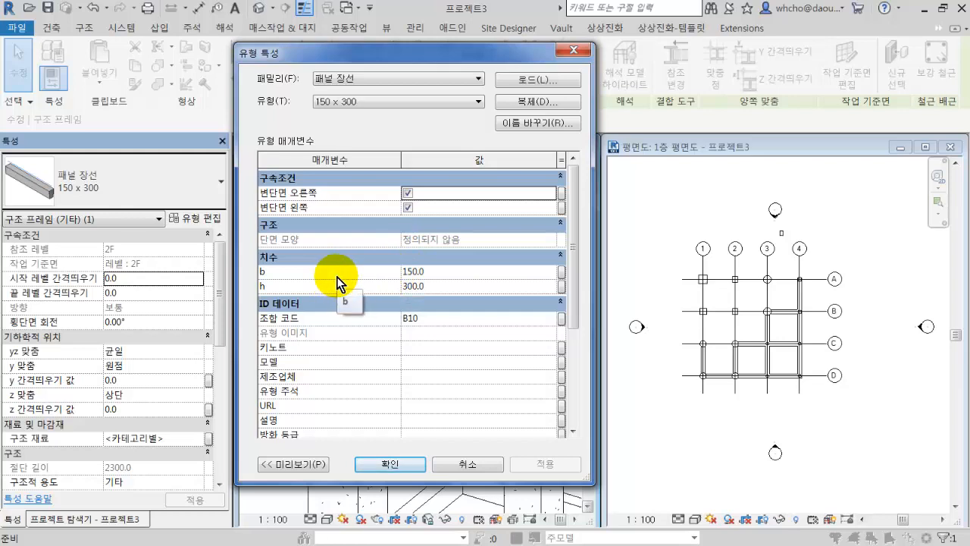
click(447, 464)
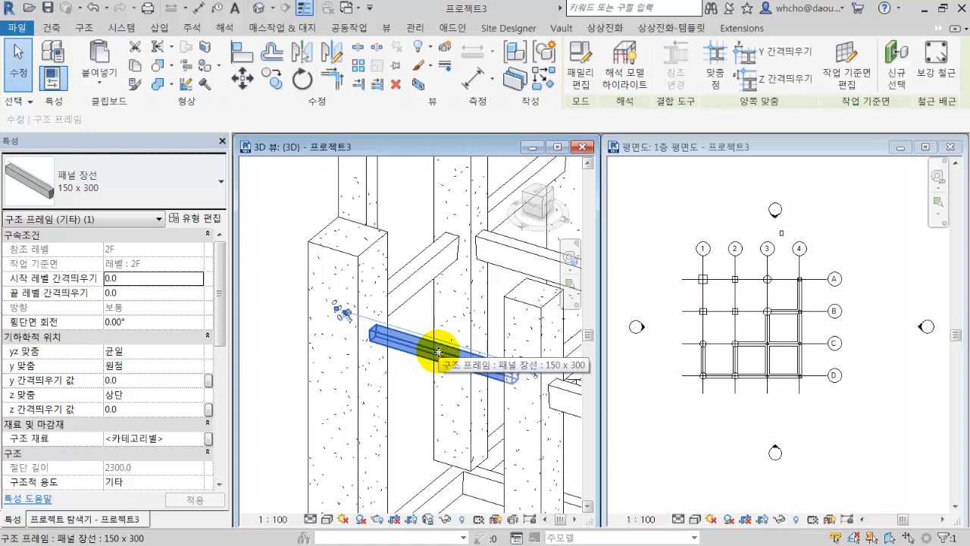
Open the selected beam's 패널 장선 family for editing and inspect its sweep solid.
double_click(439, 353)
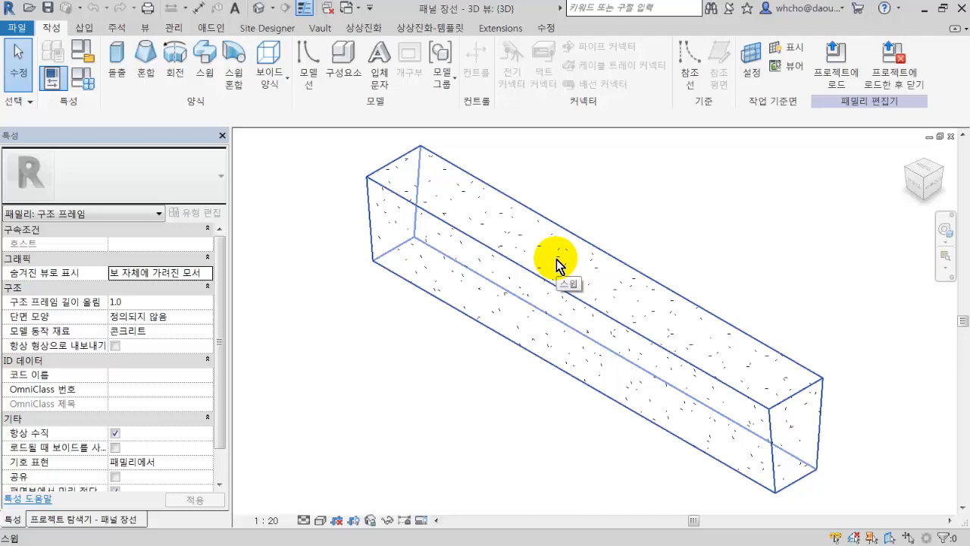
click(556, 259)
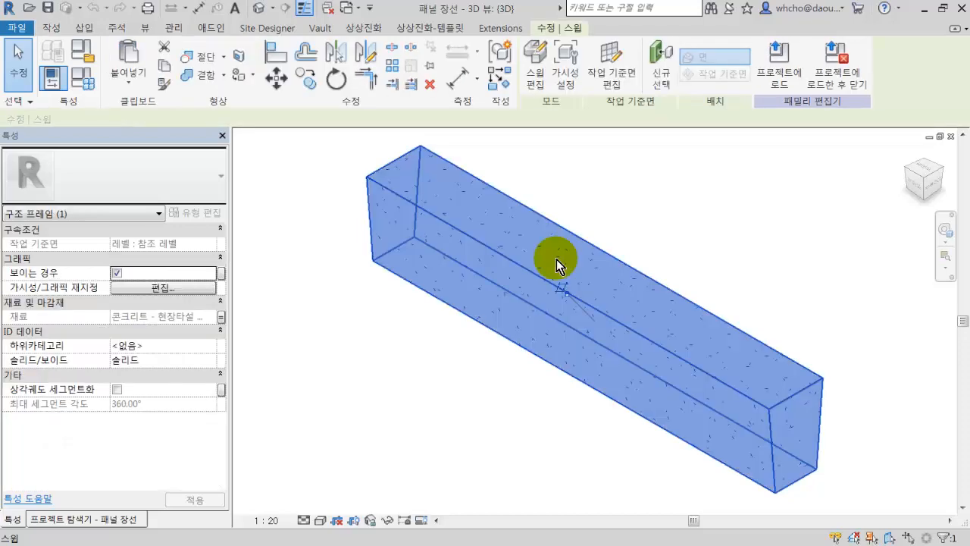
click(301, 290)
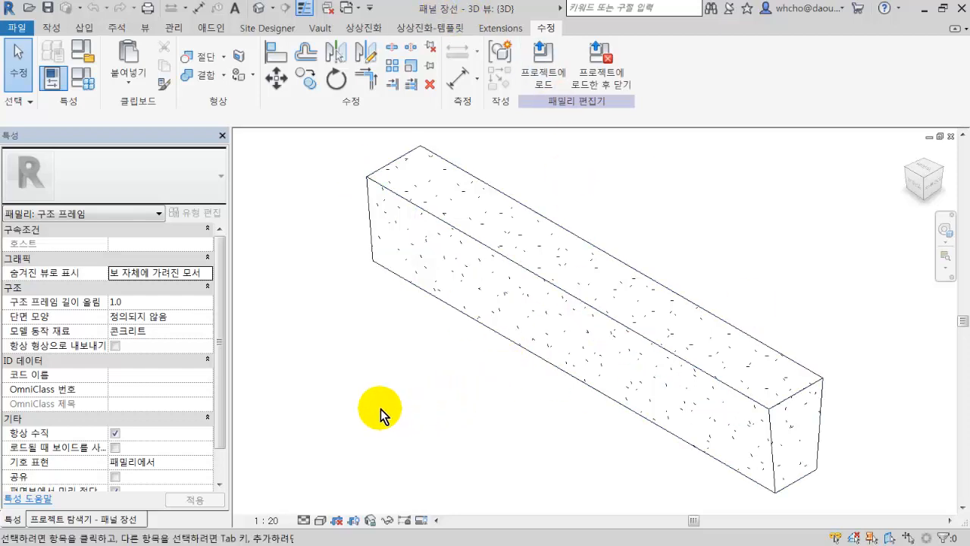
Open the 뒷면 elevation of the 패널 장선 family, followed by its 오른쪽 elevation.
click(128, 520)
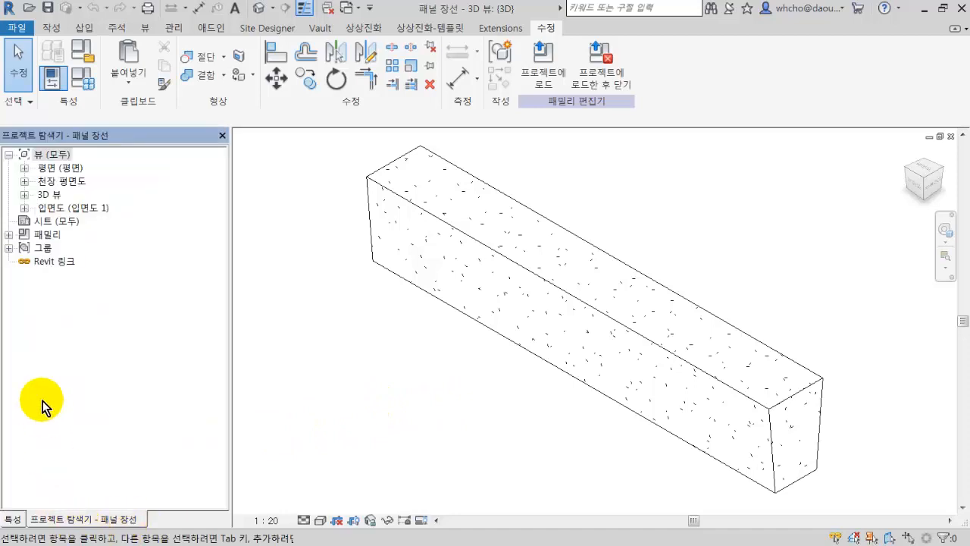
click(27, 155)
click(24, 208)
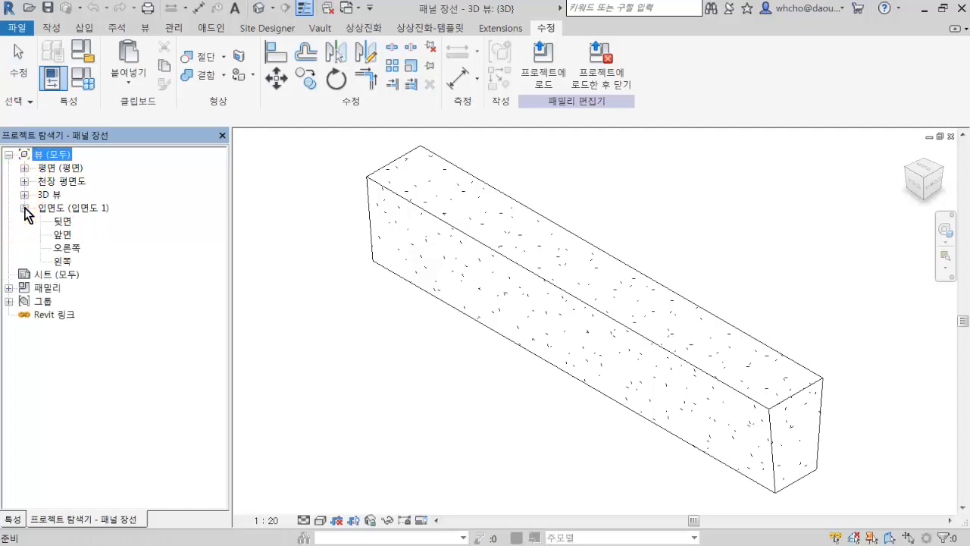
click(63, 221)
double_click(63, 221)
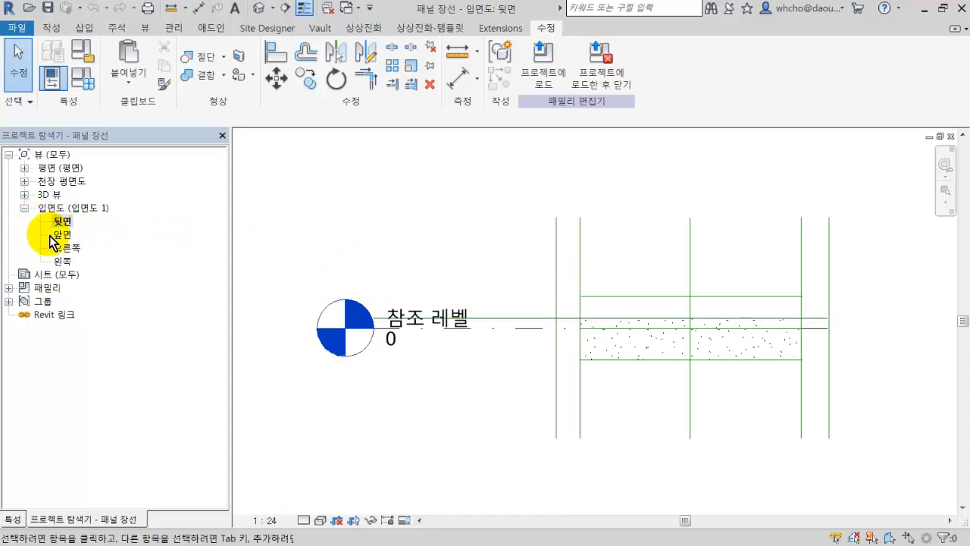
double_click(66, 247)
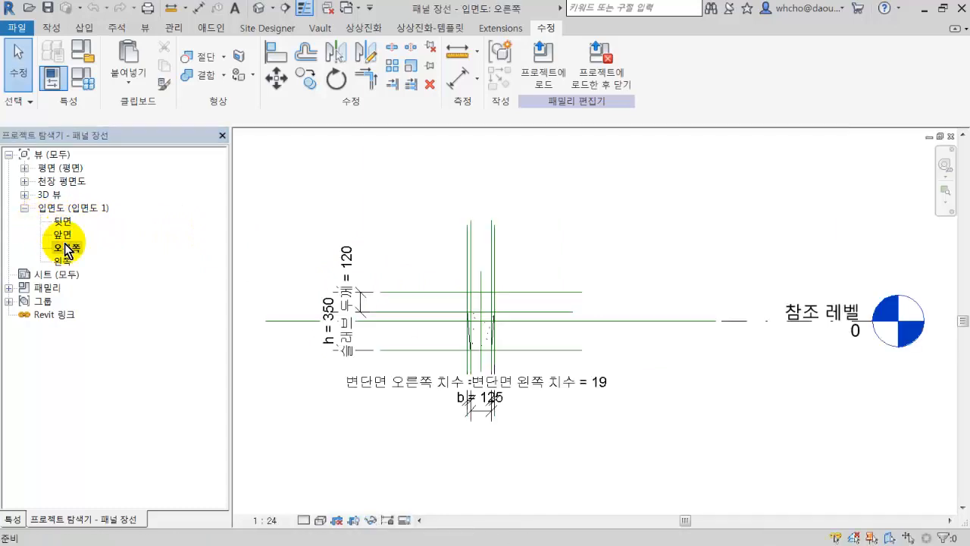
Examine the labelled h and b dimensions of the beam section in the 오른쪽 elevation.
scroll(306, 325, up, 3)
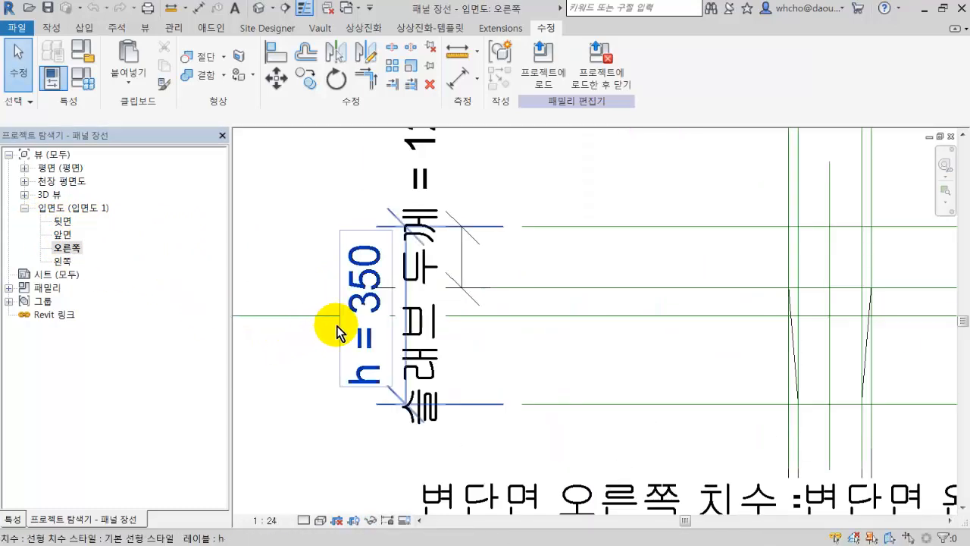
click(339, 356)
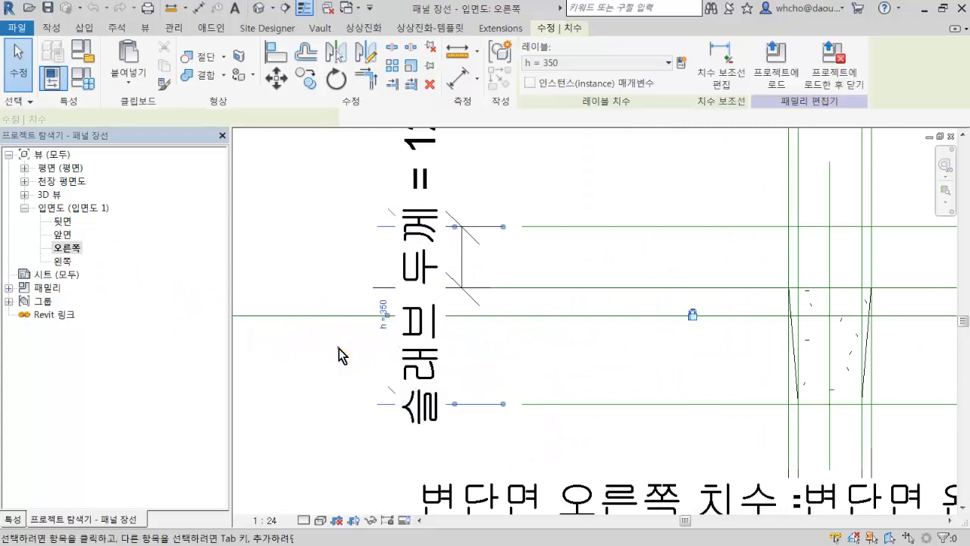
click(313, 394)
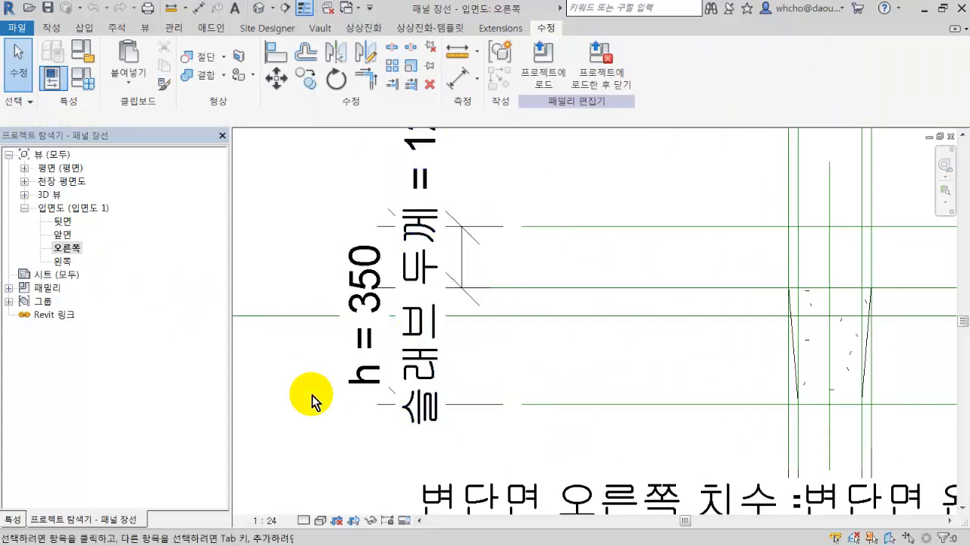
scroll(314, 396, down, 2)
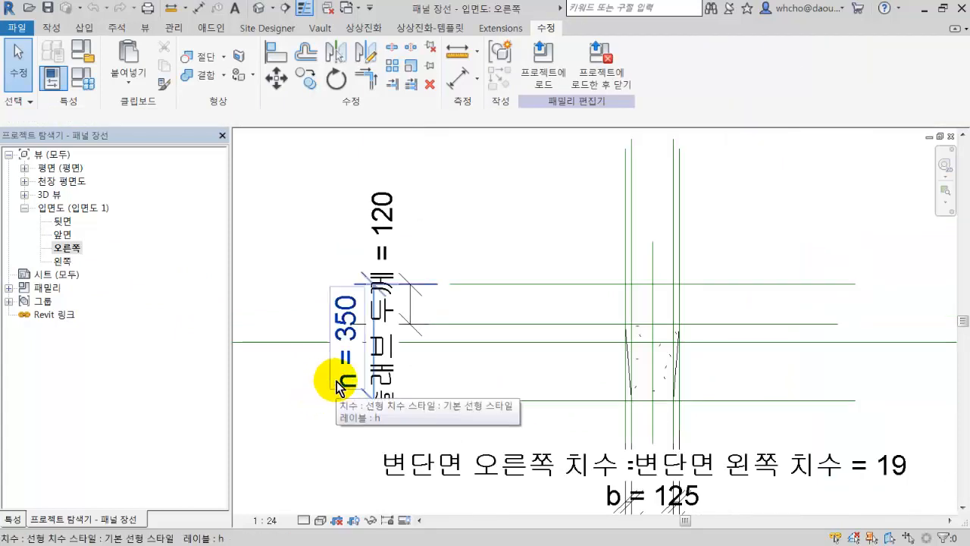
scroll(437, 296, down, 1)
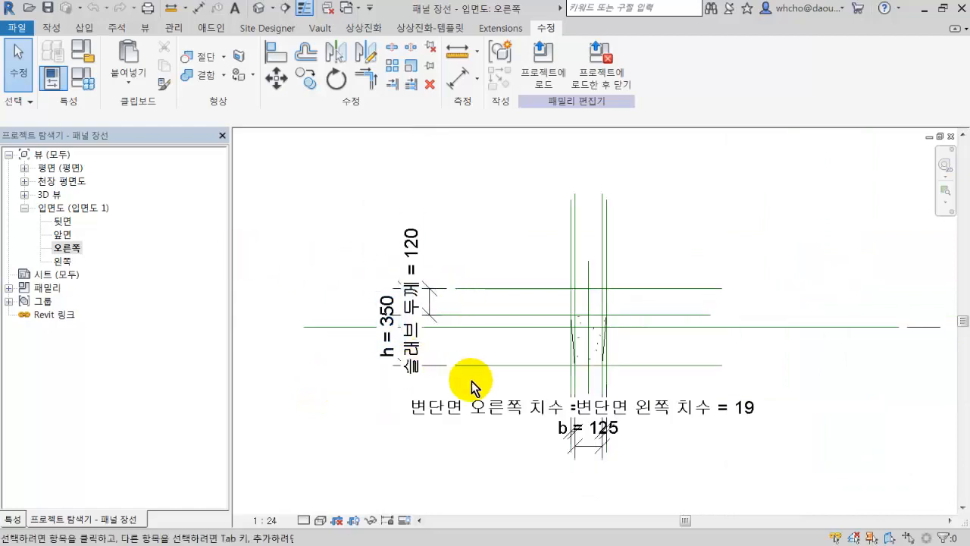
scroll(611, 430, up, 5)
scroll(599, 427, down, 3)
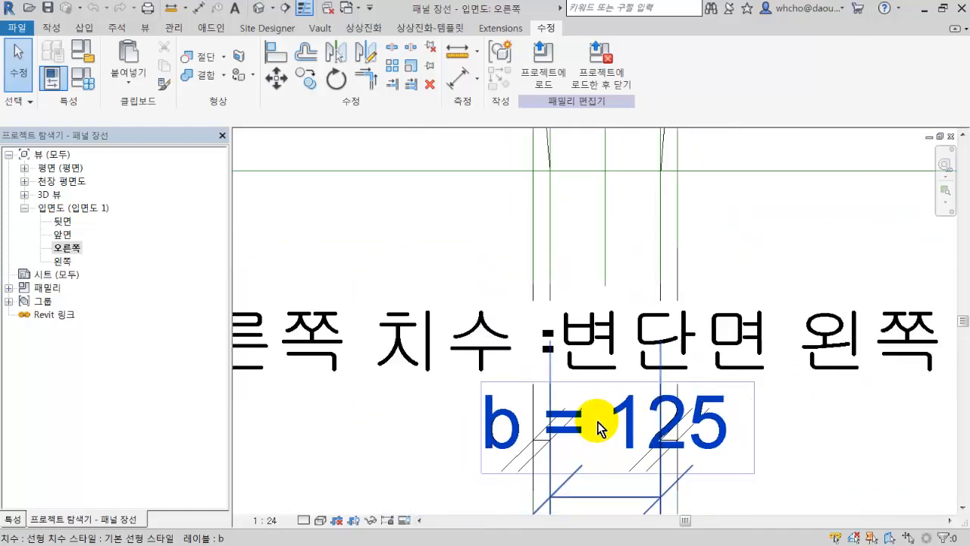